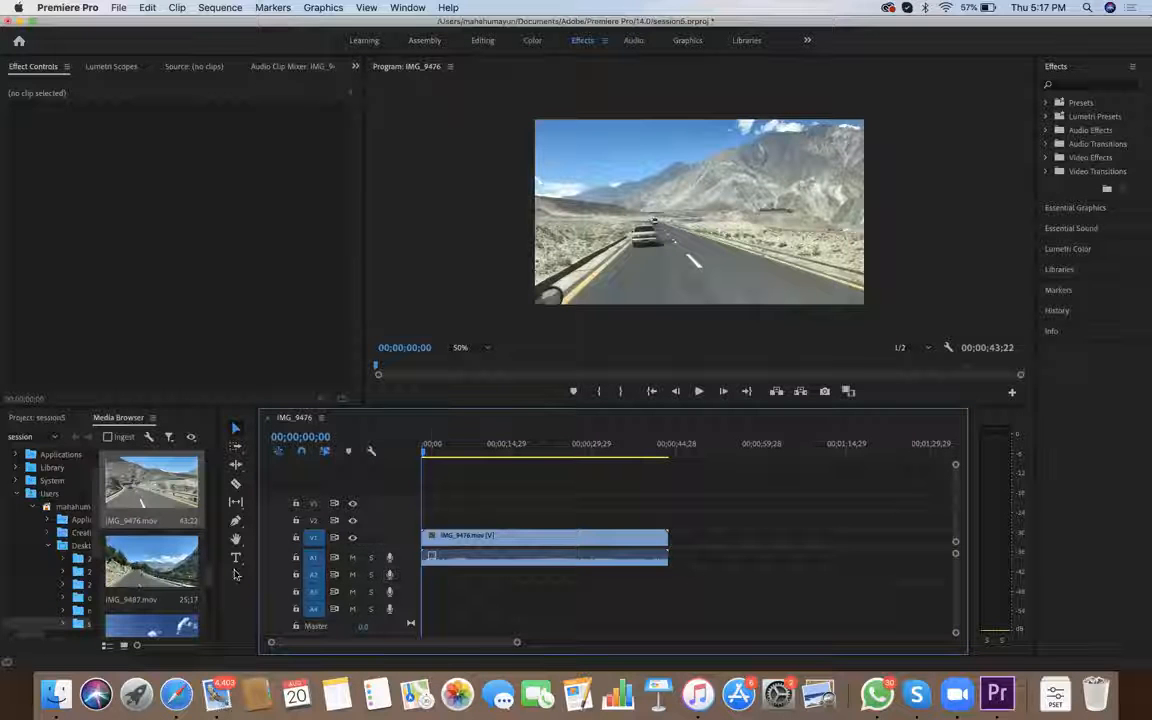
Add the IMG_9283.mov and IMG_9858.mov clips to track V1 after the IMG_9476 clip, leaving gaps between them
{"action": "scroll", "coordinate": [160, 540], "scroll_direction": "down", "scroll_amount": 5}
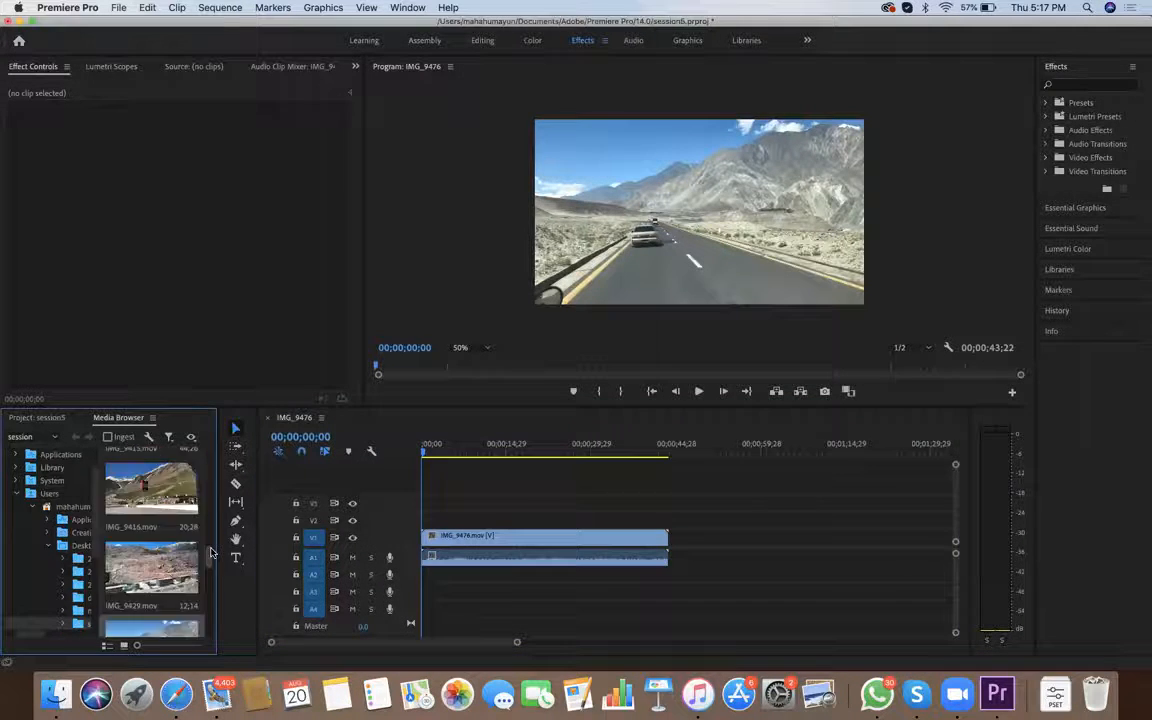
{"action": "left_click_drag", "start_coordinate": [217, 536], "coordinate": [746, 564]}
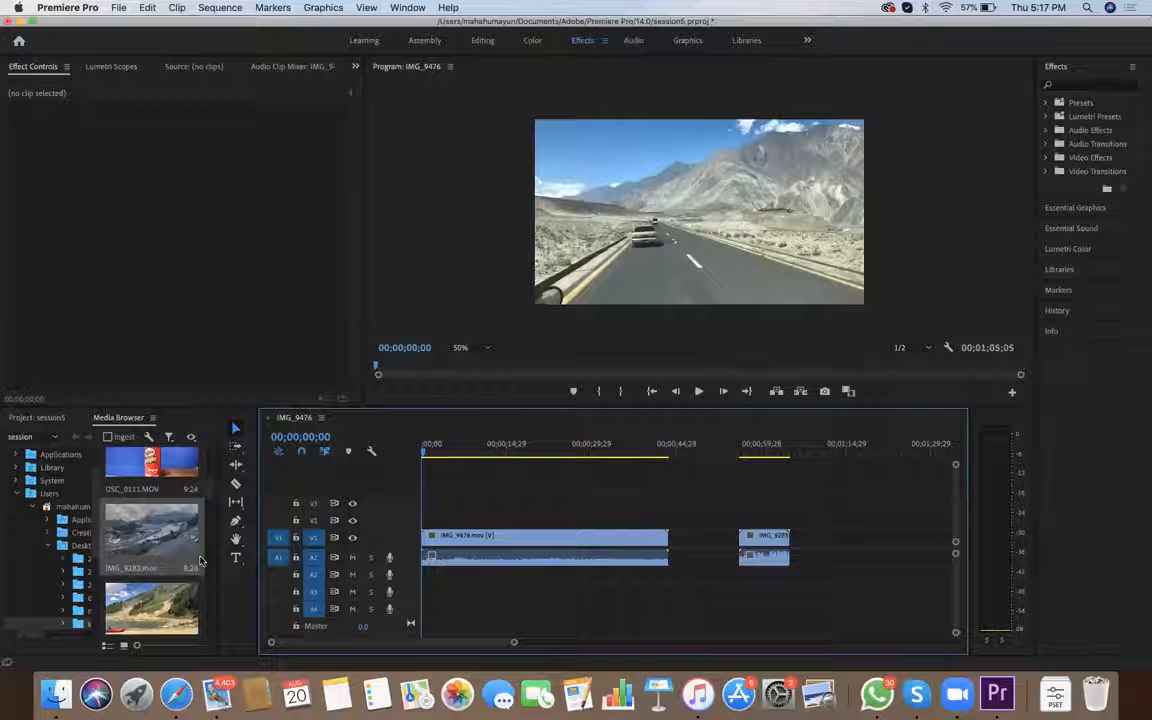
{"action": "scroll", "coordinate": [200, 540], "scroll_direction": "down", "scroll_amount": 5}
{"action": "scroll", "coordinate": [210, 530], "scroll_direction": "down", "scroll_amount": 5}
{"action": "left_click_drag", "start_coordinate": [151, 512], "coordinate": [836, 538]}
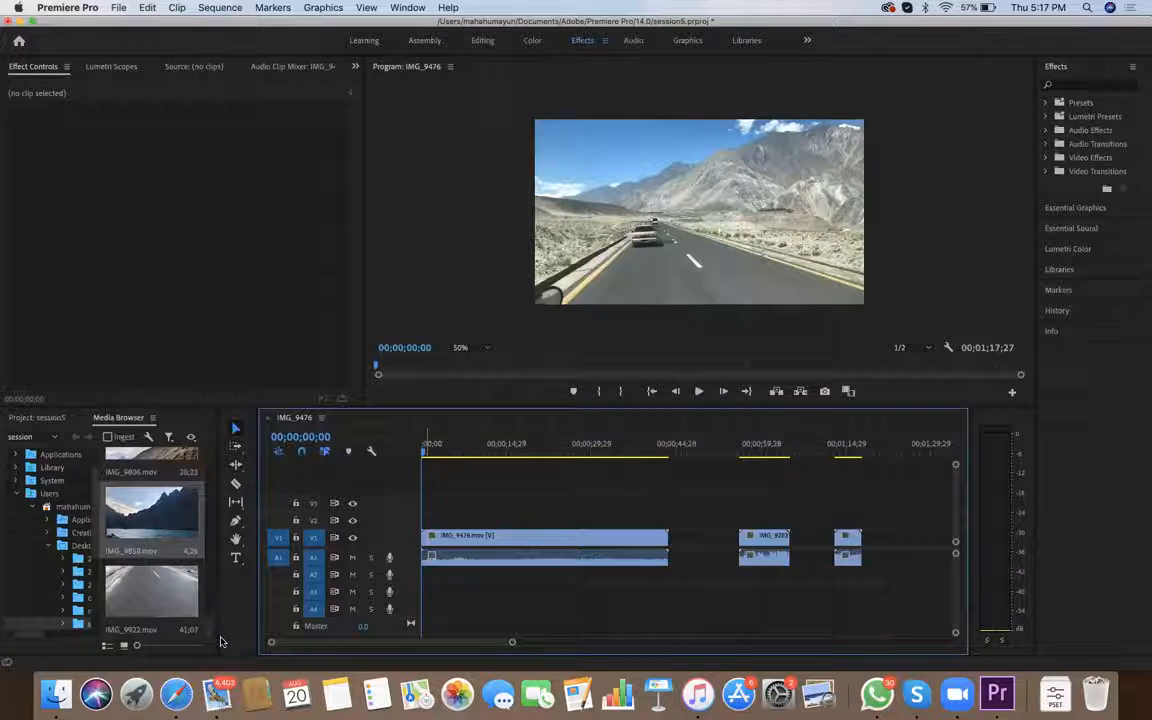
Play the start of the sequence, mute audio track A1, and move the playhead to 00;00;13;23
{"action": "key", "text": "space"}
{"action": "left_click", "coordinate": [352, 557]}
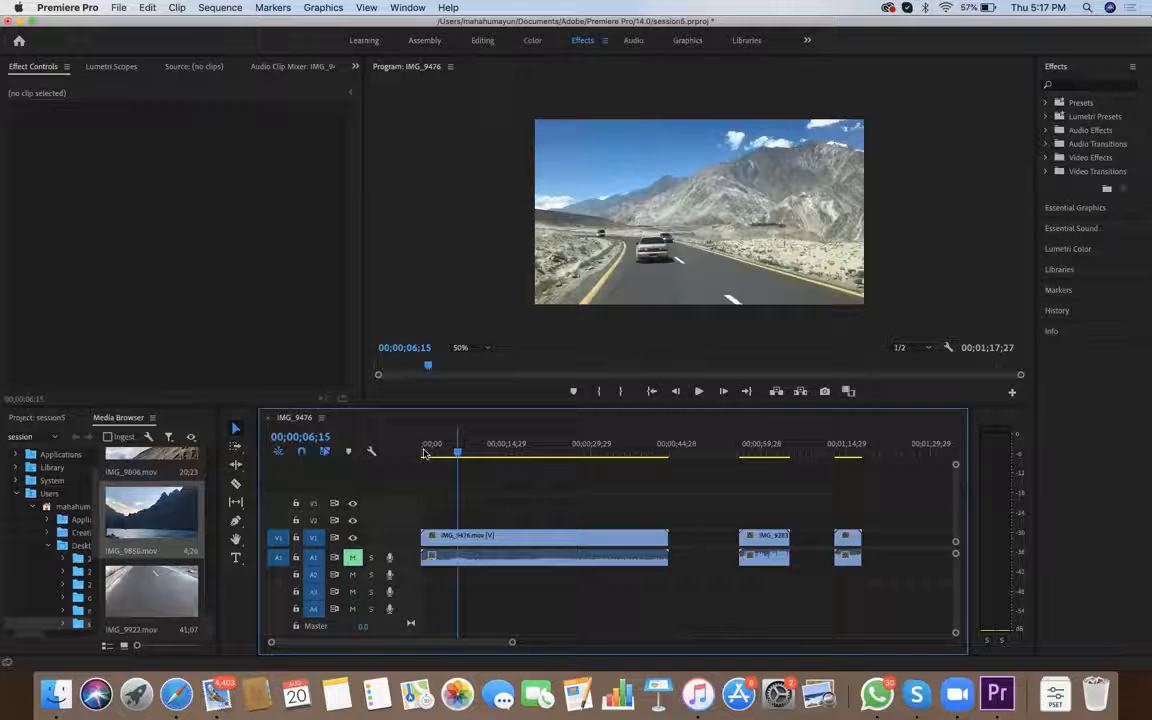
{"action": "left_click_drag", "start_coordinate": [460, 455], "coordinate": [499, 455]}
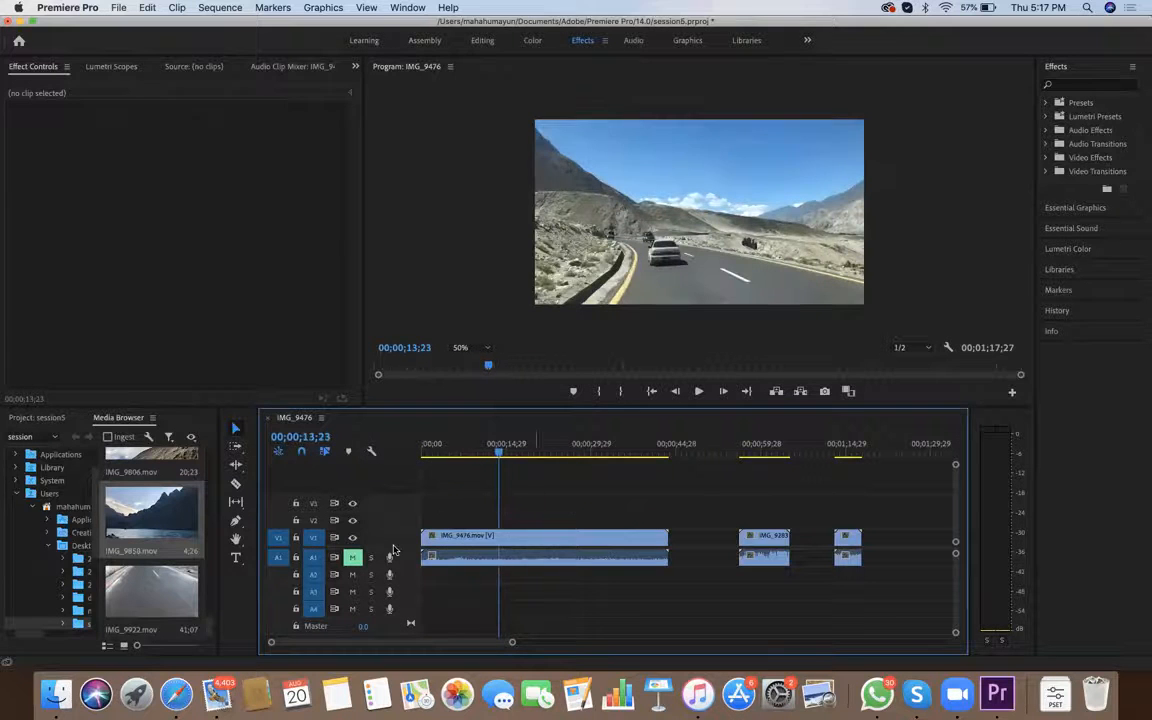
Enlarge the IMG_9476 clip in the frame to a scale of 111.9 and reposition it to 920, 576
{"action": "key", "text": "super+z"}
{"action": "key", "text": "super+z"}
{"action": "key", "text": "super+z"}
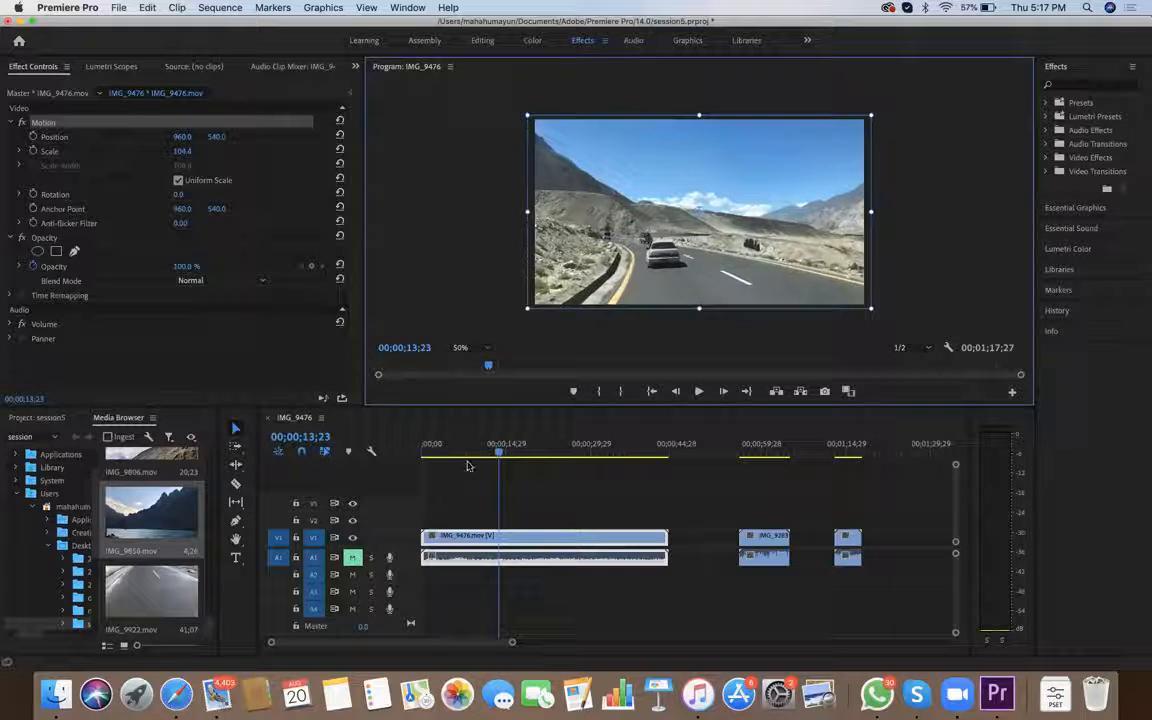
{"action": "key", "text": "super+z"}
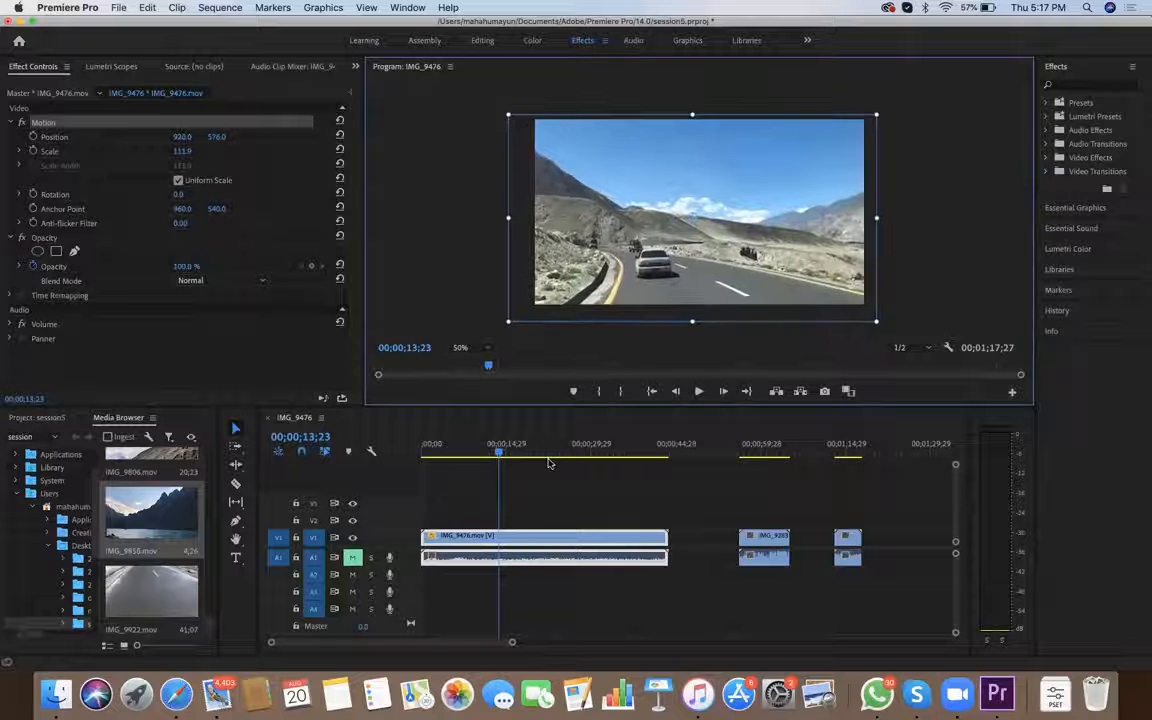
{"action": "key", "text": "super+z"}
{"action": "key", "text": "super+z"}
{"action": "key", "text": "super+z"}
{"action": "key", "text": "super+z"}
{"action": "key", "text": "super+z"}
{"action": "key", "text": "super+z"}
{"action": "key", "text": "super+z"}
{"action": "key", "text": "super+z"}
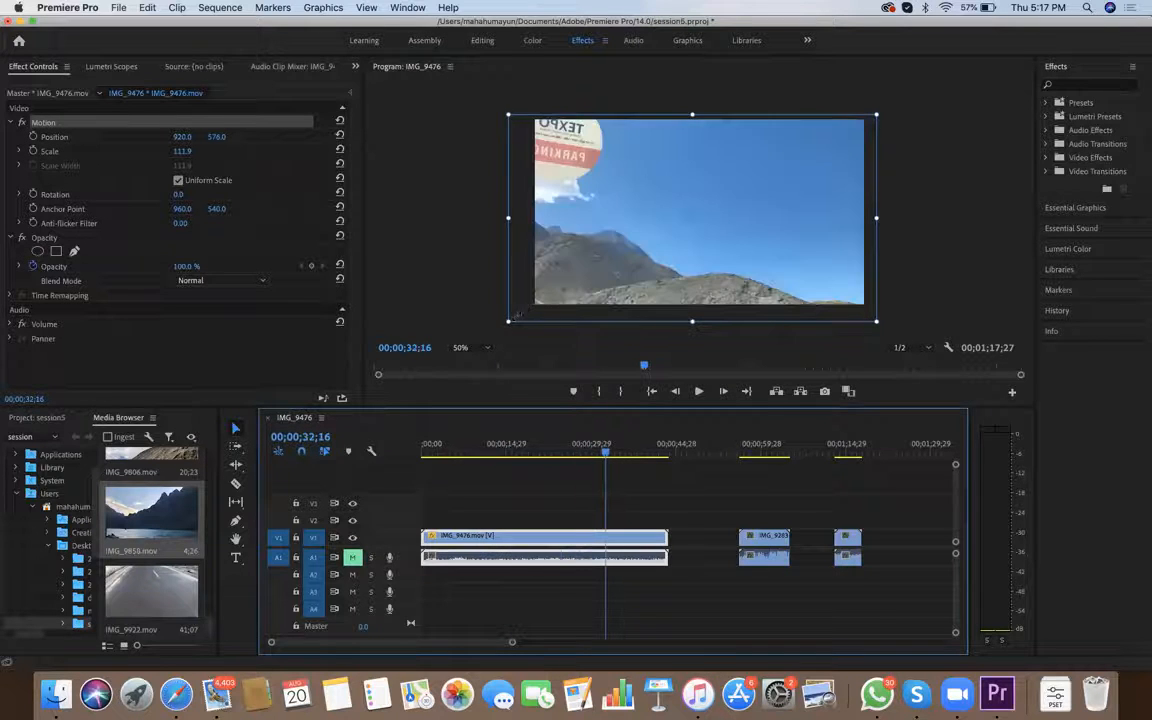
Park the playhead at 00;00;06;12 and set Exposure to 0.0 and Contrast to 59.0 in Lumetri's Basic Correction for IMG_9476
{"action": "scroll", "coordinate": [518, 316], "scroll_direction": "up", "scroll_amount": 15}
{"action": "scroll", "coordinate": [518, 316], "scroll_direction": "down", "scroll_amount": 3}
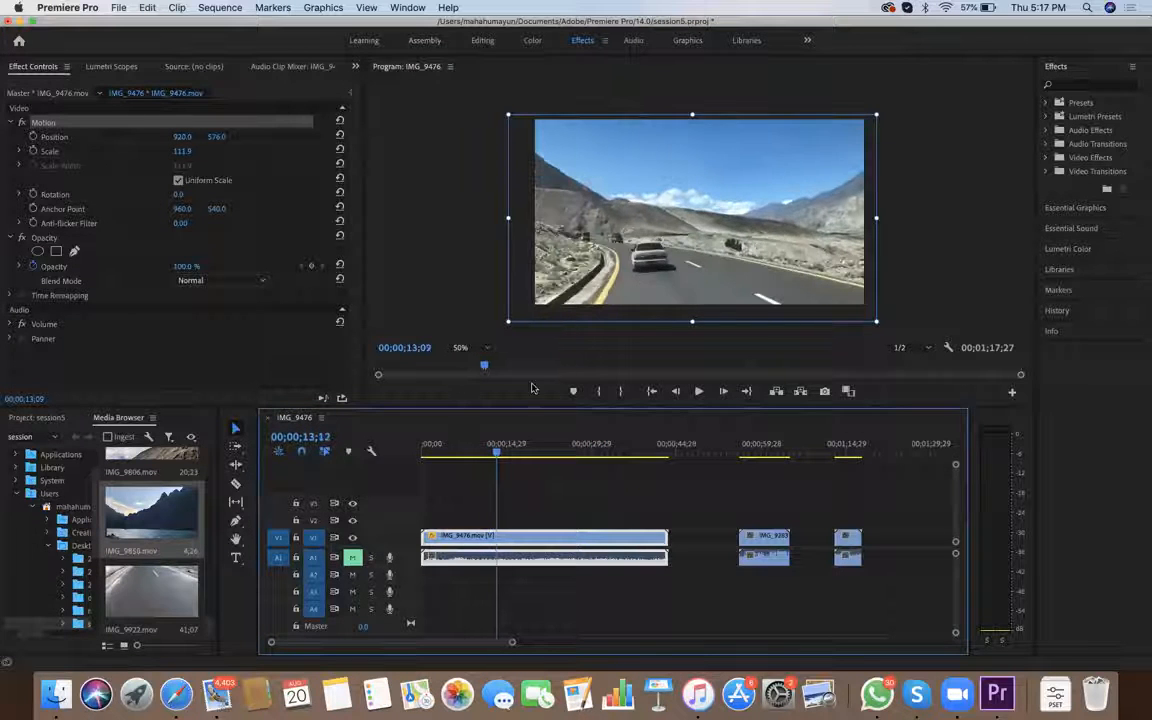
{"action": "left_click", "coordinate": [453, 452]}
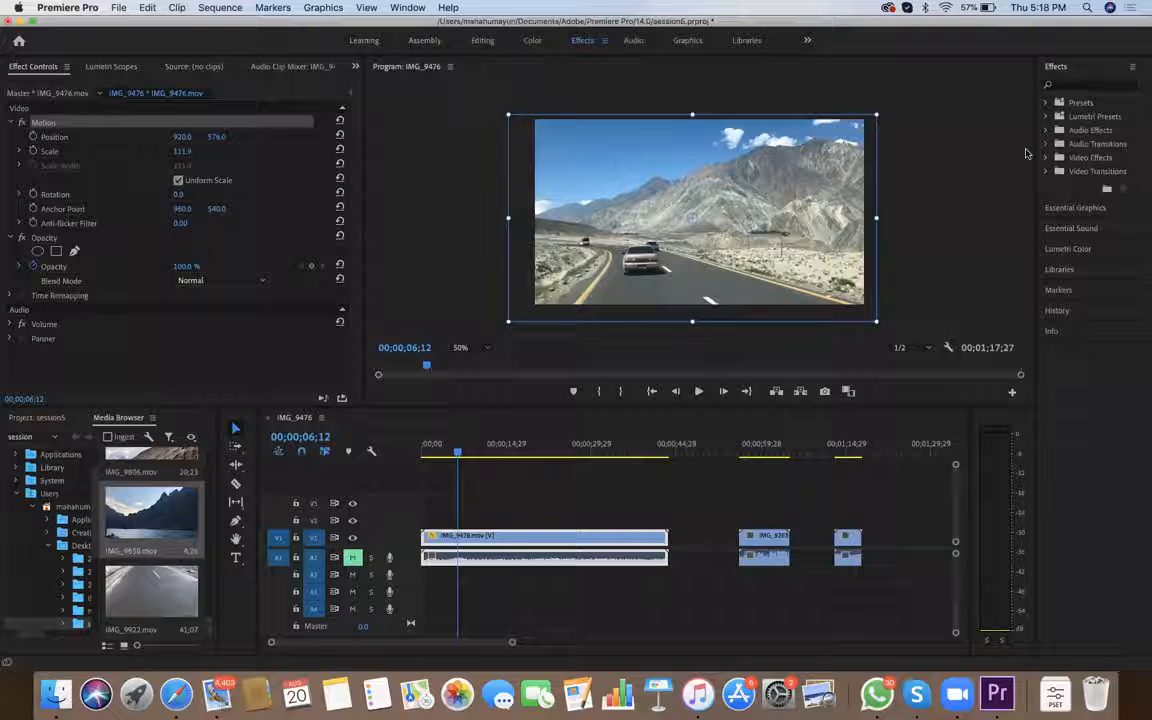
{"action": "left_click", "coordinate": [1068, 249]}
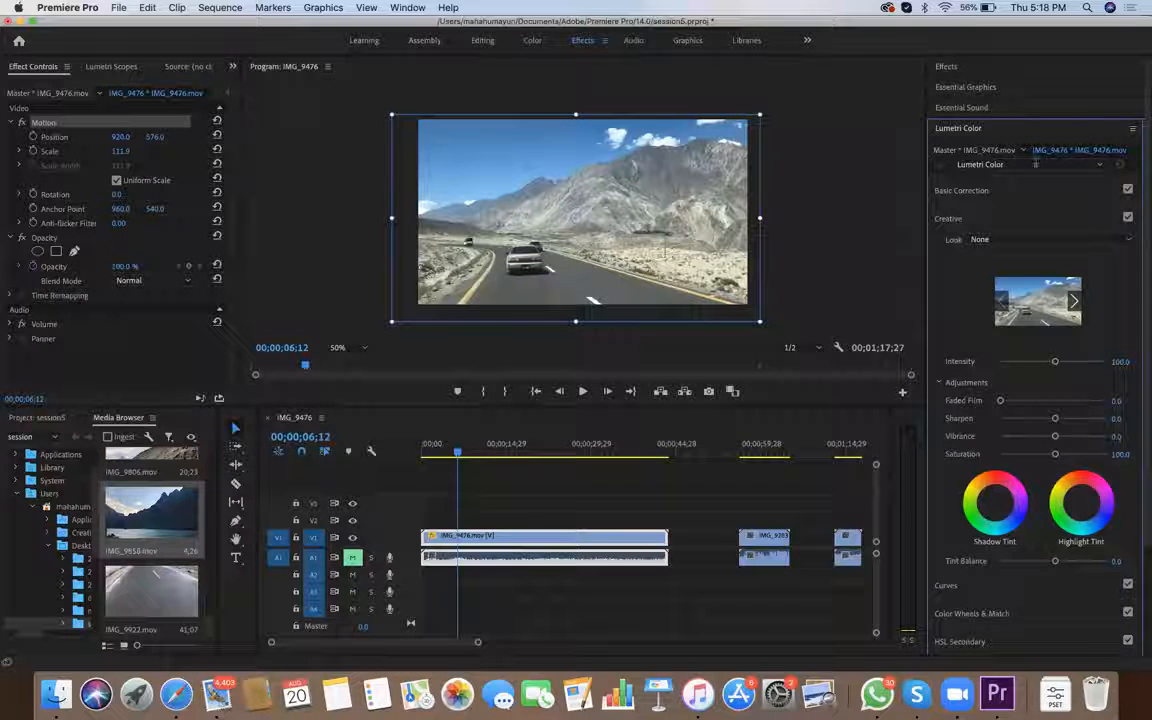
{"action": "left_click", "coordinate": [978, 190]}
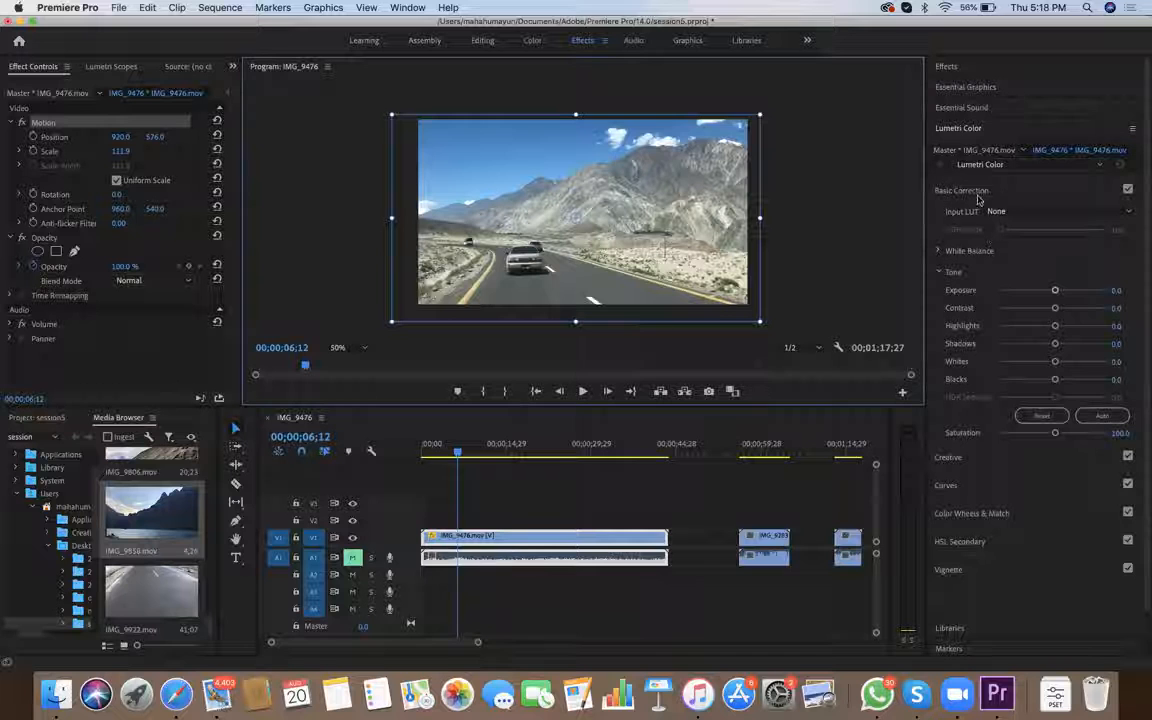
{"action": "mouse_move", "coordinate": [1055, 290]}
{"action": "left_mouse_down"}
{"action": "mouse_move", "coordinate": [1082, 290]}
{"action": "mouse_move", "coordinate": [1058, 290]}
{"action": "left_mouse_up"}
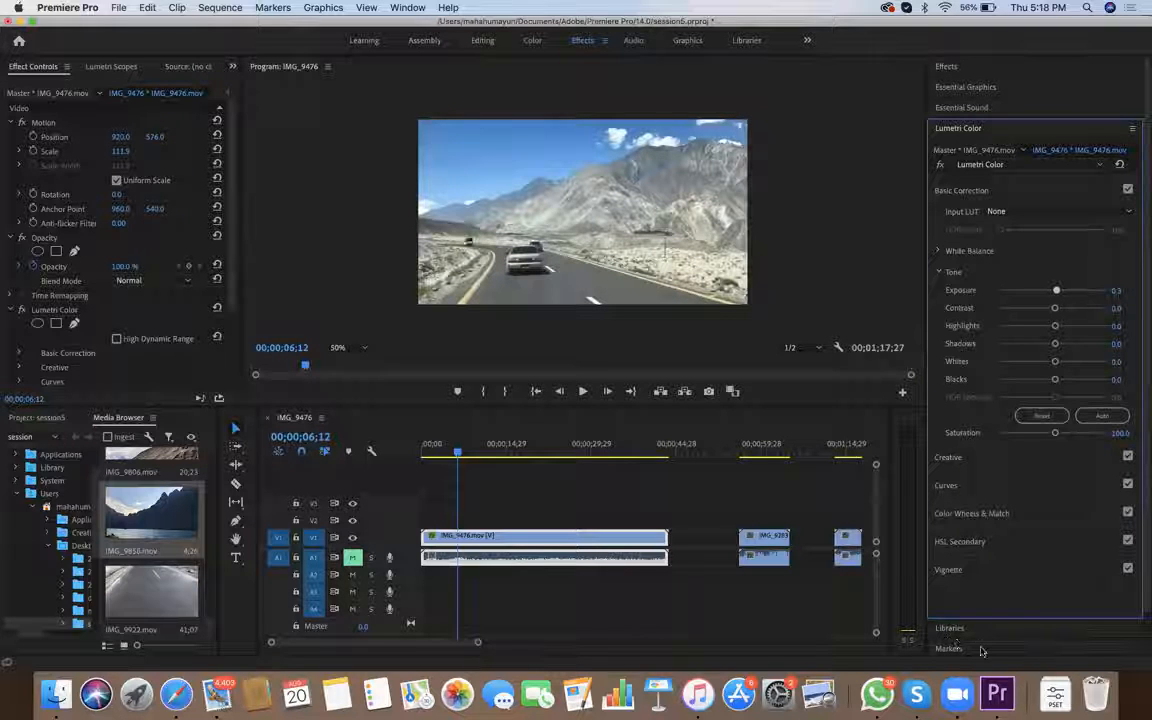
{"action": "mouse_move", "coordinate": [1056, 290]}
{"action": "left_mouse_down"}
{"action": "mouse_move", "coordinate": [1040, 290]}
{"action": "mouse_move", "coordinate": [1051, 290]}
{"action": "left_mouse_up"}
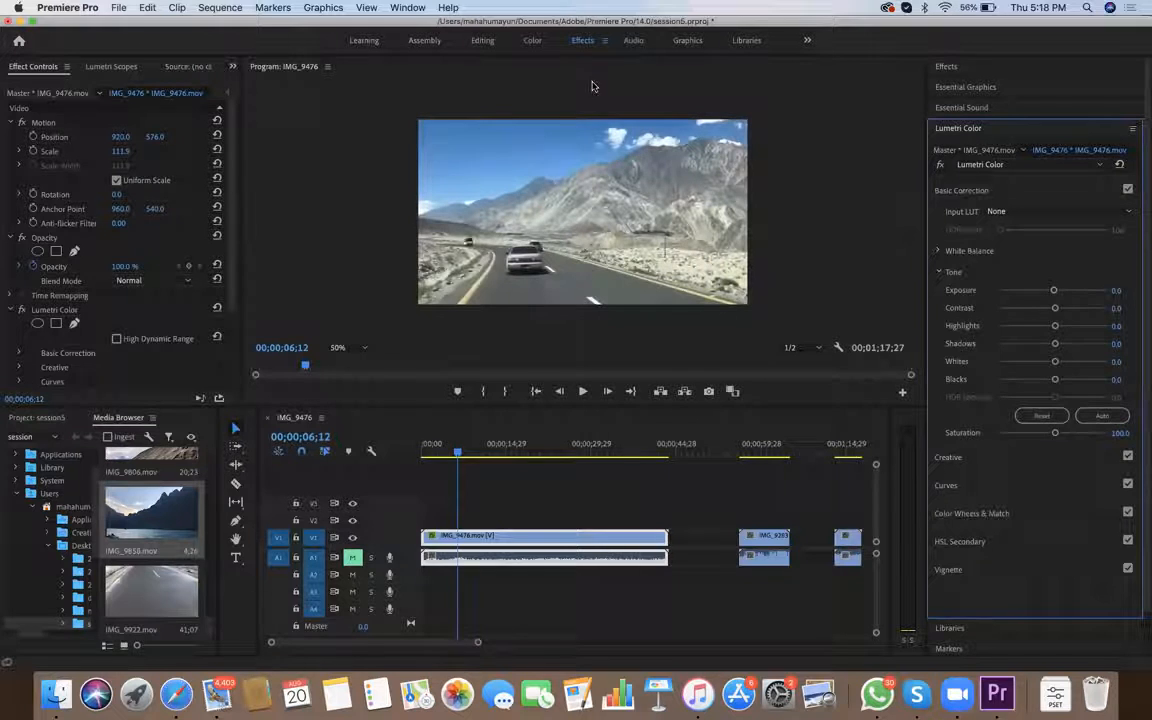
{"action": "mouse_move", "coordinate": [1058, 308]}
{"action": "left_mouse_down"}
{"action": "mouse_move", "coordinate": [1082, 308]}
{"action": "mouse_move", "coordinate": [1012, 308]}
{"action": "mouse_move", "coordinate": [1084, 308]}
{"action": "left_mouse_up"}
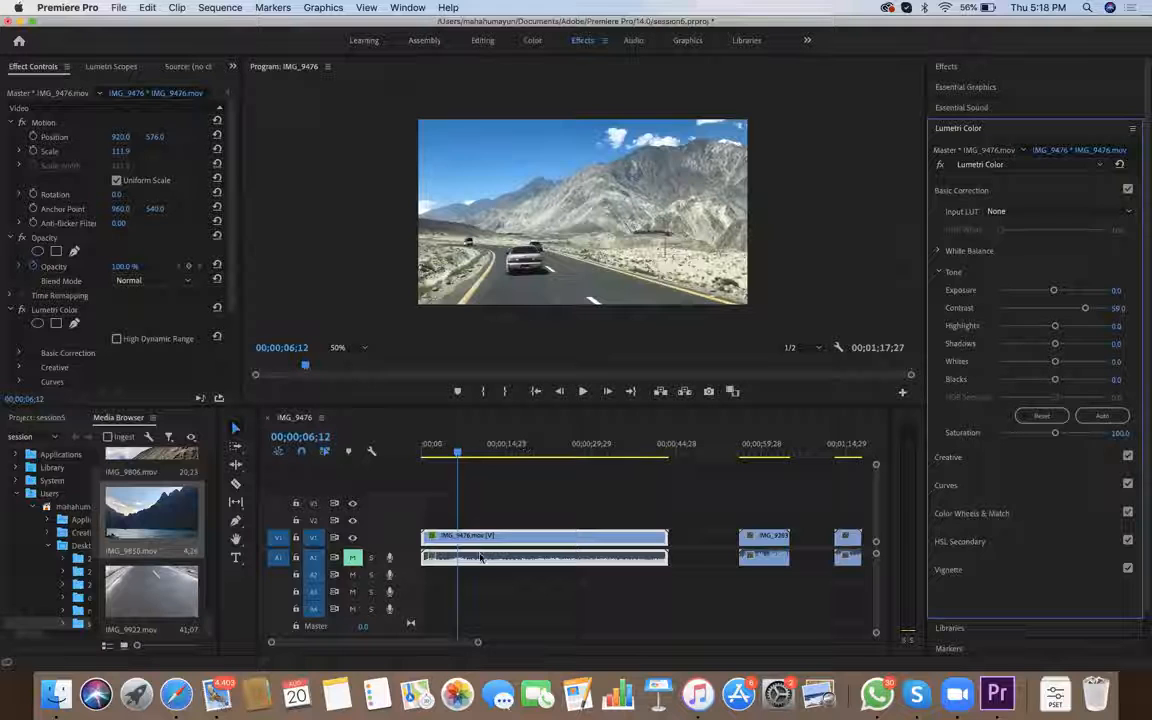
Set the clip's Highlights to -5.1, Shadows to -37.2, Whites to 28.2 and Blacks to -1.3
{"action": "mouse_move", "coordinate": [1055, 326]}
{"action": "left_mouse_down"}
{"action": "mouse_move", "coordinate": [1087, 326]}
{"action": "mouse_move", "coordinate": [1018, 326]}
{"action": "mouse_move", "coordinate": [1052, 326]}
{"action": "mouse_move", "coordinate": [1020, 343]}
{"action": "mouse_move", "coordinate": [1080, 343]}
{"action": "mouse_move", "coordinate": [1036, 343]}
{"action": "left_mouse_up"}
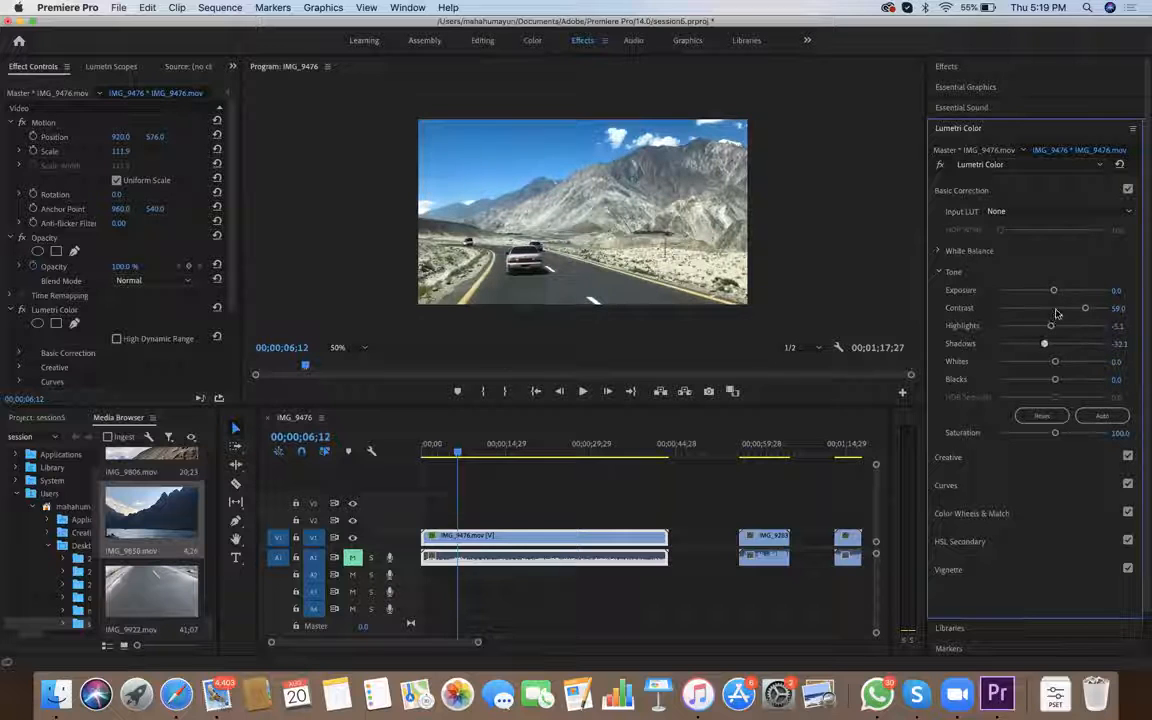
{"action": "mouse_move", "coordinate": [1075, 311]}
{"action": "left_mouse_down"}
{"action": "mouse_move", "coordinate": [1004, 314]}
{"action": "mouse_move", "coordinate": [1060, 317]}
{"action": "left_mouse_up"}
{"action": "left_click_drag", "start_coordinate": [1055, 361], "coordinate": [1066, 361]}
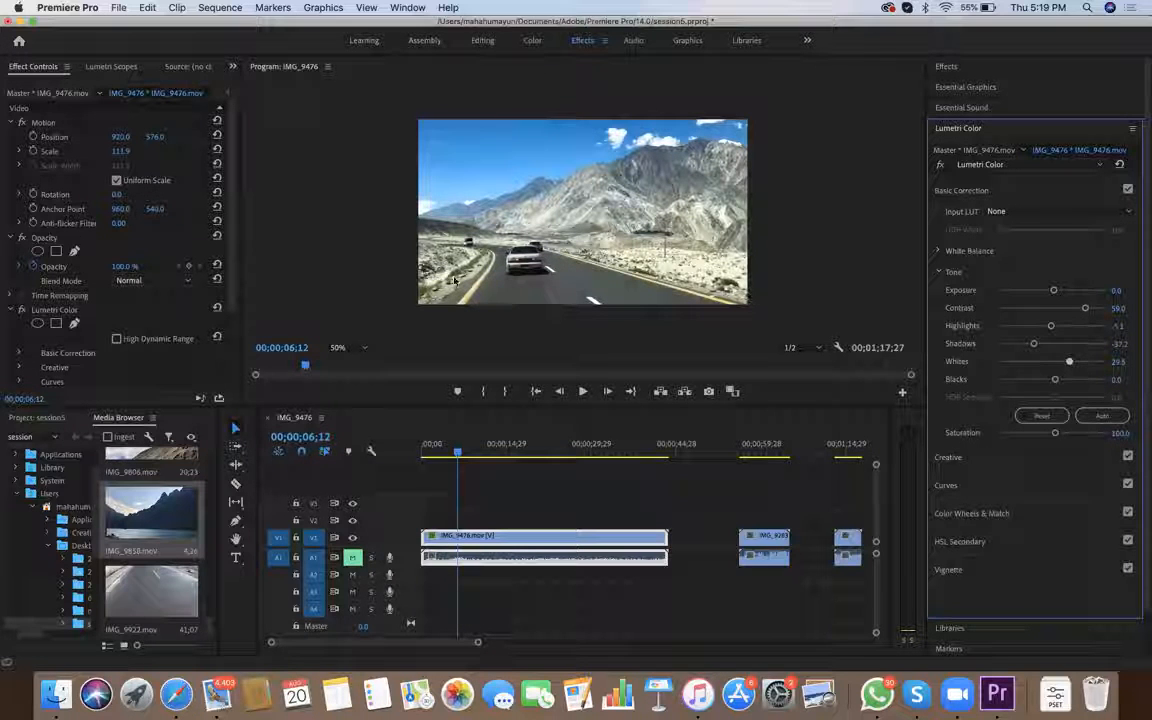
{"action": "left_click_drag", "start_coordinate": [1055, 379], "coordinate": [1053, 379]}
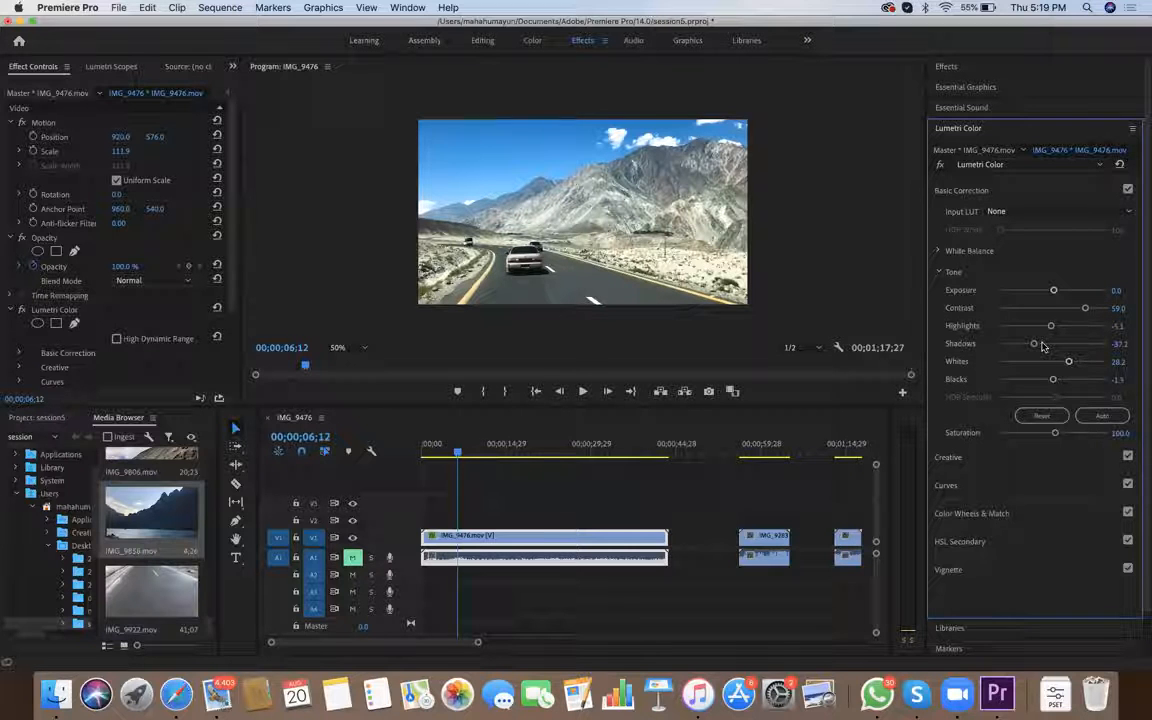
Try the AlexaV3_K1S1_LogC2Video_DCIP3_EE, ALEXA_Default_LogC2Rec709 and AMIRA_Default_LogC2Rec709 input LUTs on the clip
{"action": "left_click", "coordinate": [1056, 211]}
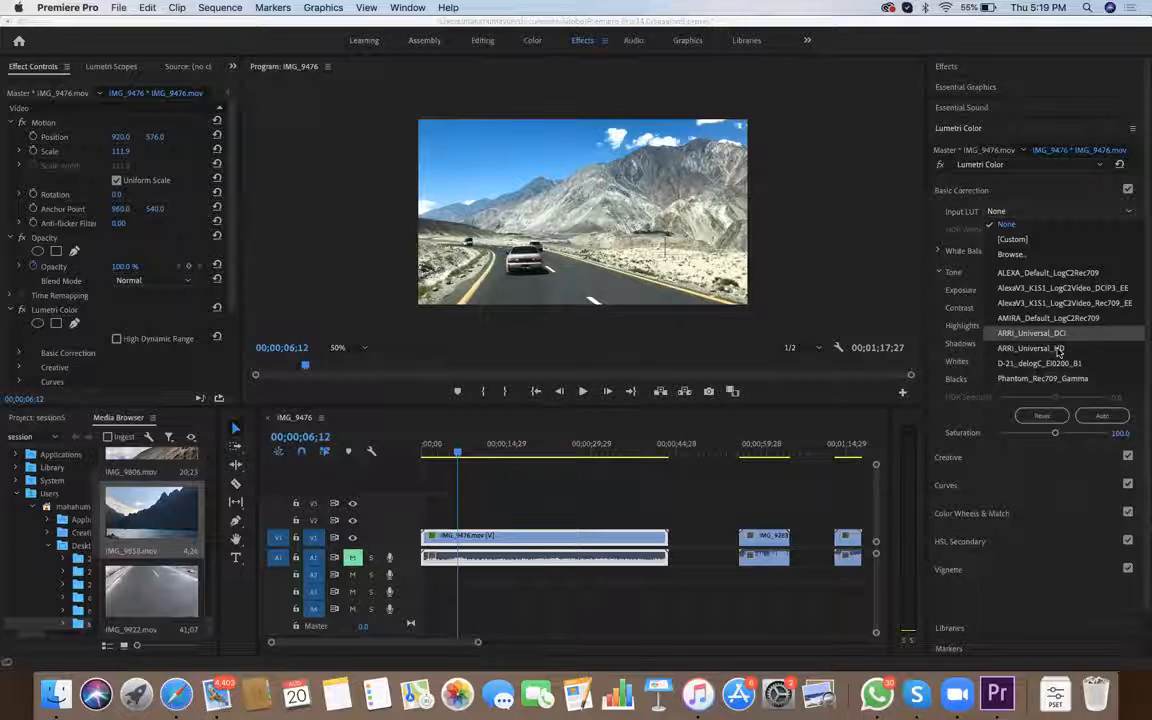
{"action": "key", "text": "Up"}
{"action": "key", "text": "Up"}
{"action": "key", "text": "Up"}
{"action": "key", "text": "Return"}
{"action": "key", "text": "Return"}
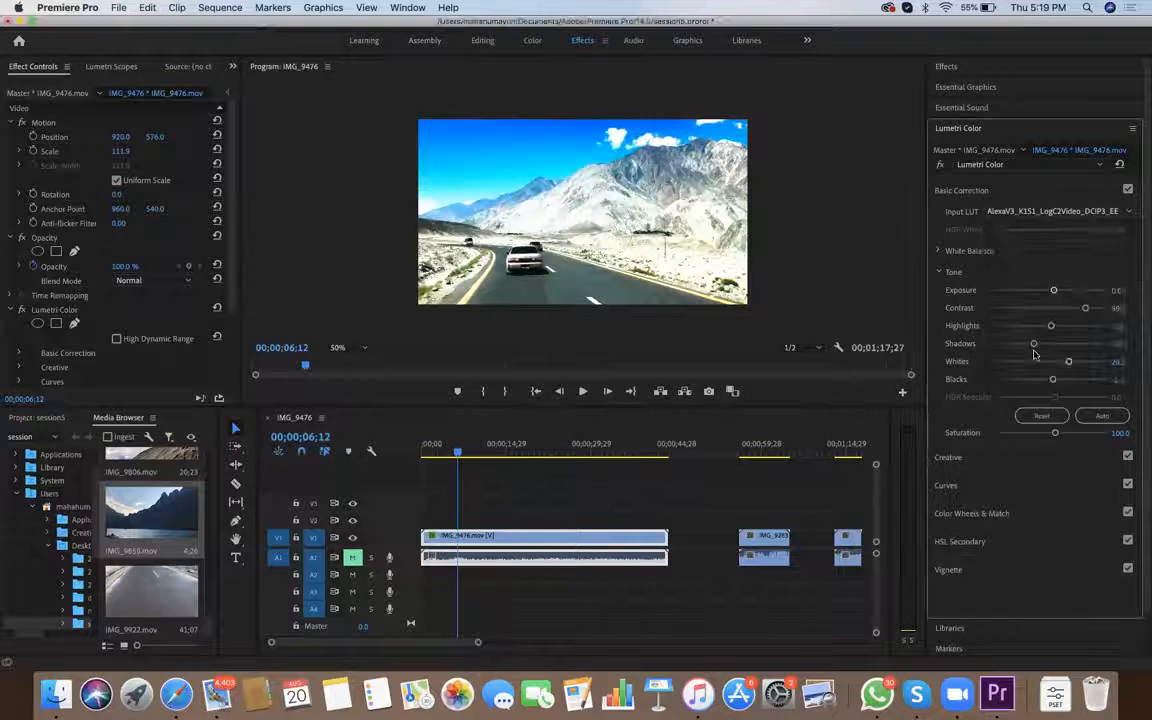
{"action": "key", "text": "Up"}
{"action": "key", "text": "Up"}
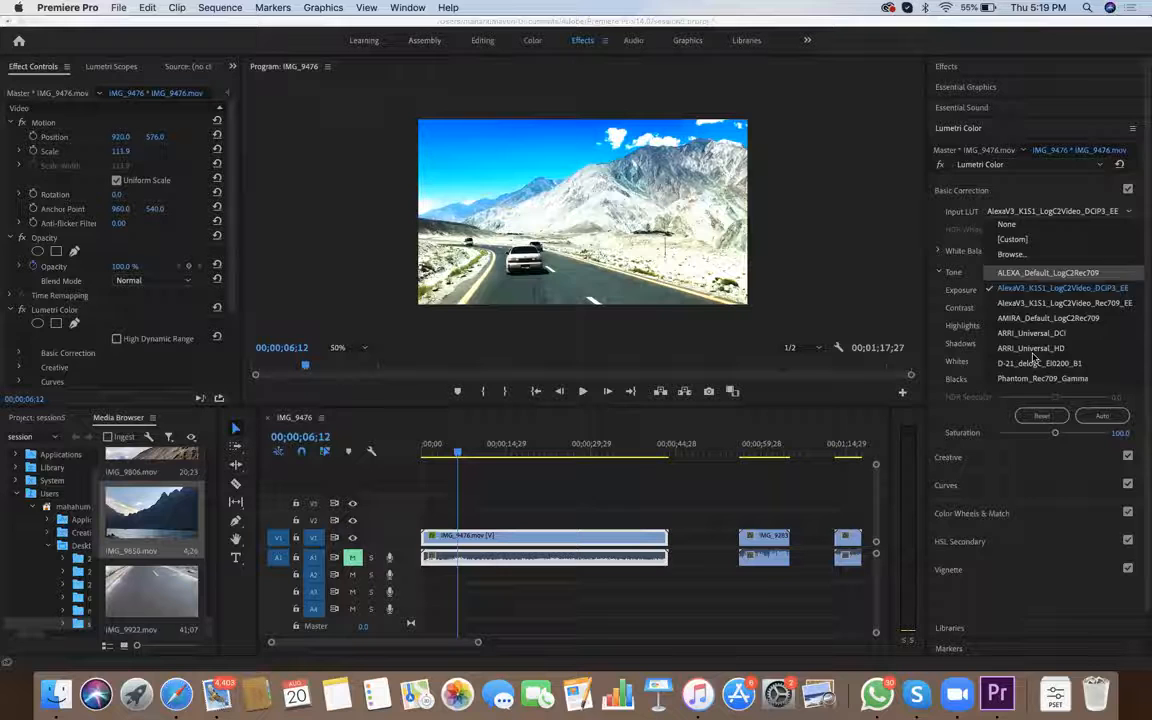
{"action": "key", "text": "Return"}
{"action": "key", "text": "Return"}
{"action": "key", "text": "Down"}
{"action": "key", "text": "Down"}
{"action": "key", "text": "Down"}
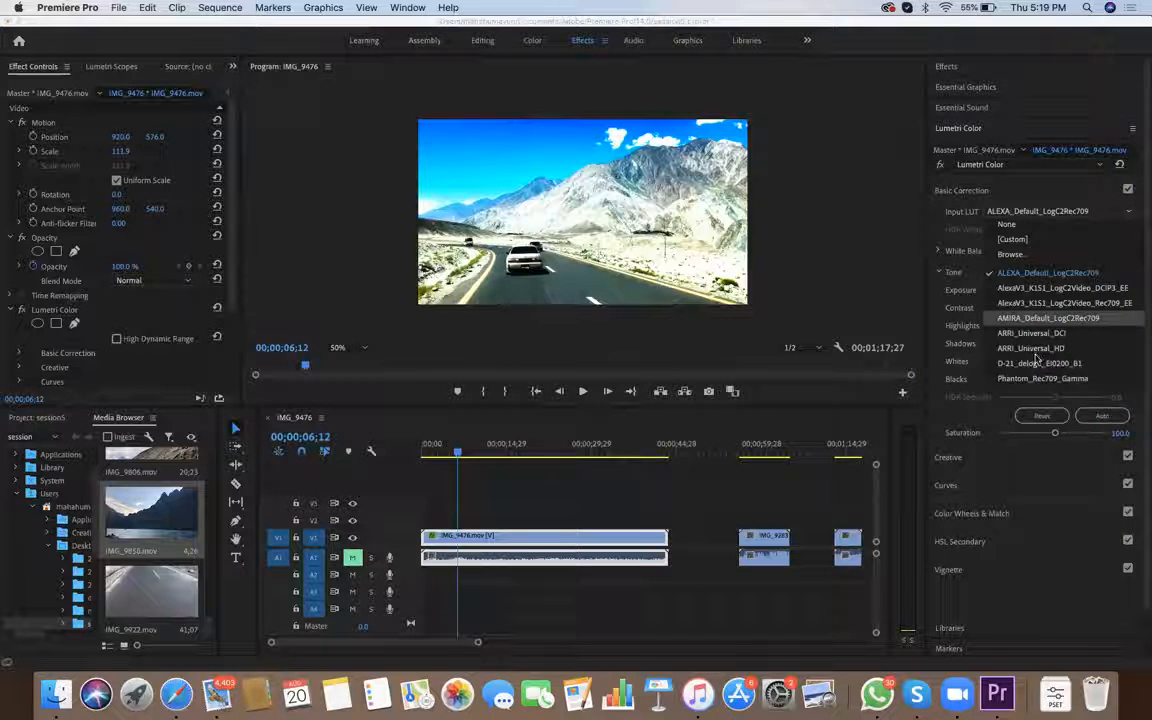
{"action": "key", "text": "Return"}
Try the Phantom_Rec709_Gamma and ALEXA_Default_LogC2Rec709 input LUTs, and return the Input LUT to None
{"action": "key", "text": "Return"}
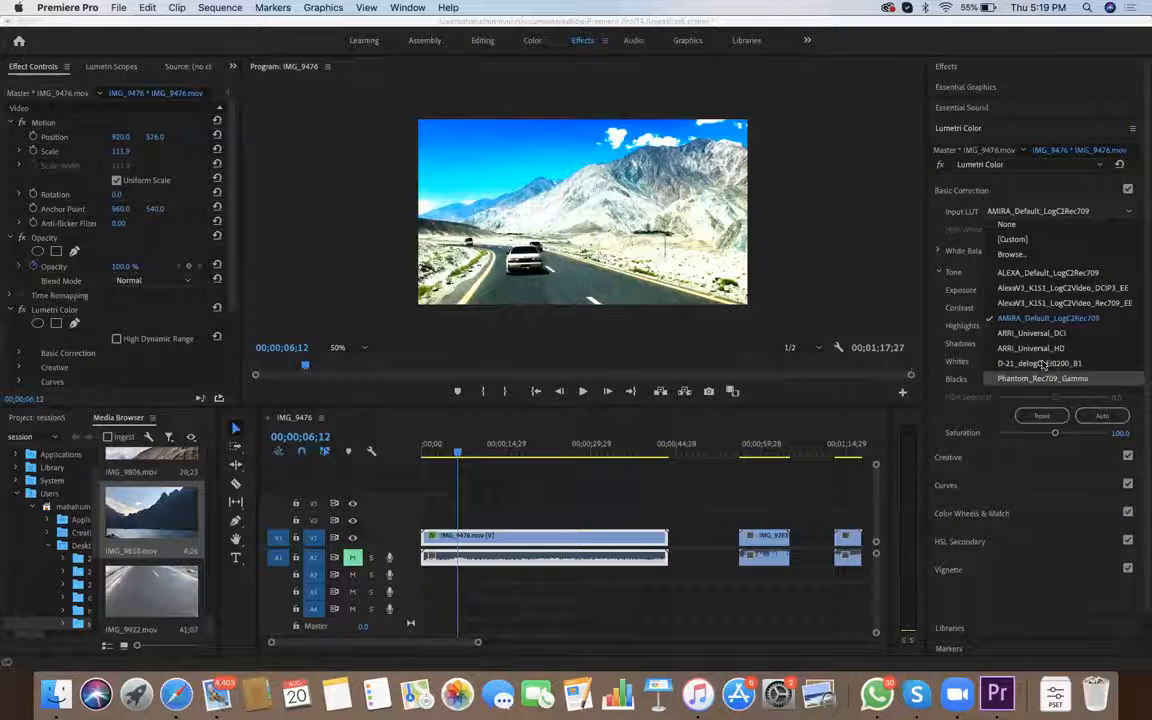
{"action": "key", "text": "Return"}
{"action": "key", "text": "Return"}
{"action": "key", "text": "Down"}
{"action": "key", "text": "Down"}
{"action": "key", "text": "Down"}
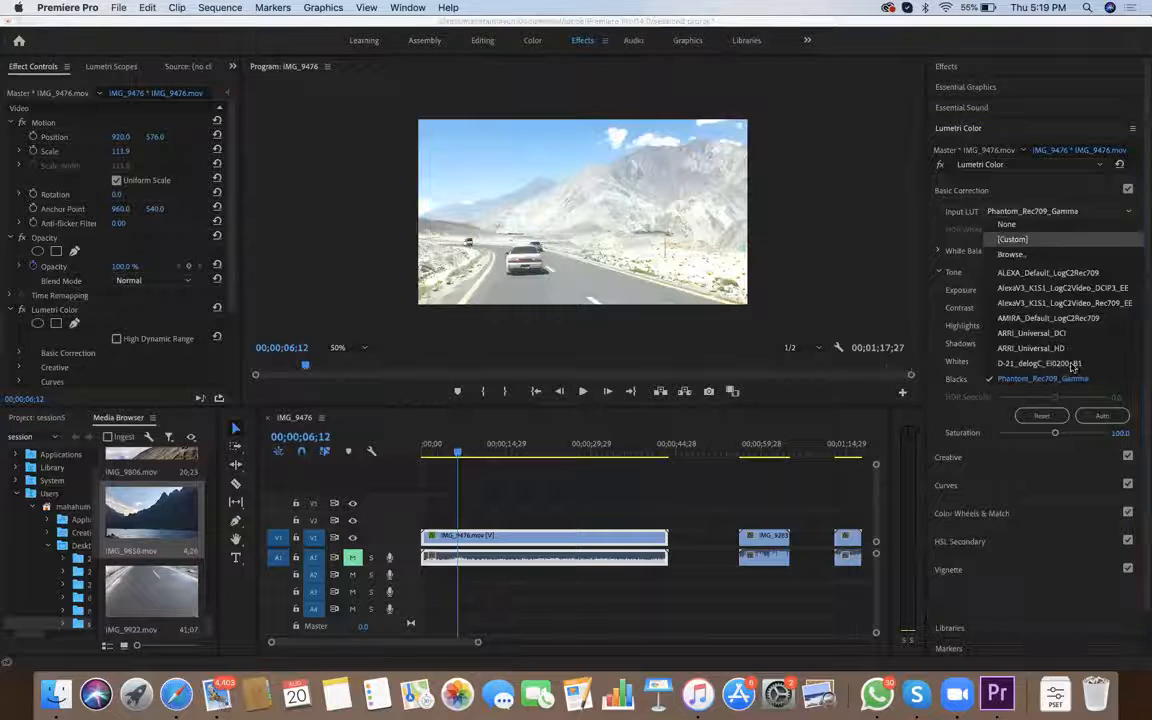
{"action": "key", "text": "Return"}
{"action": "key", "text": "Return"}
{"action": "key", "text": "Up"}
{"action": "key", "text": "Up"}
{"action": "key", "text": "Up"}
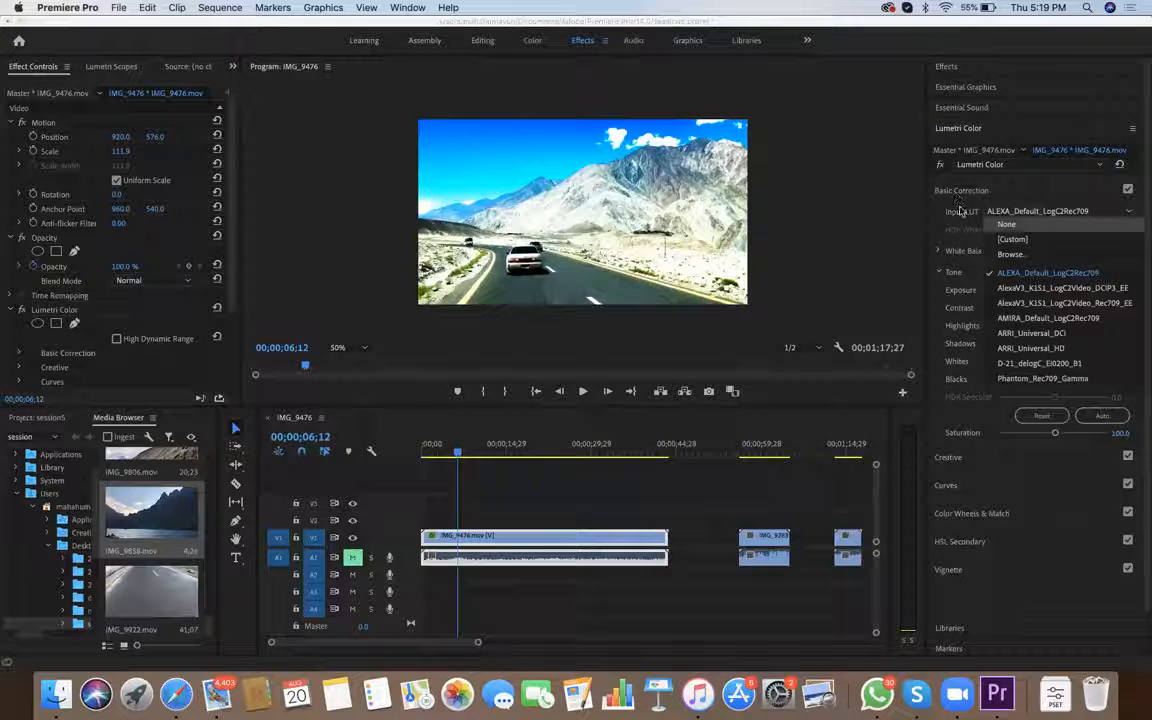
{"action": "key", "text": "Return"}
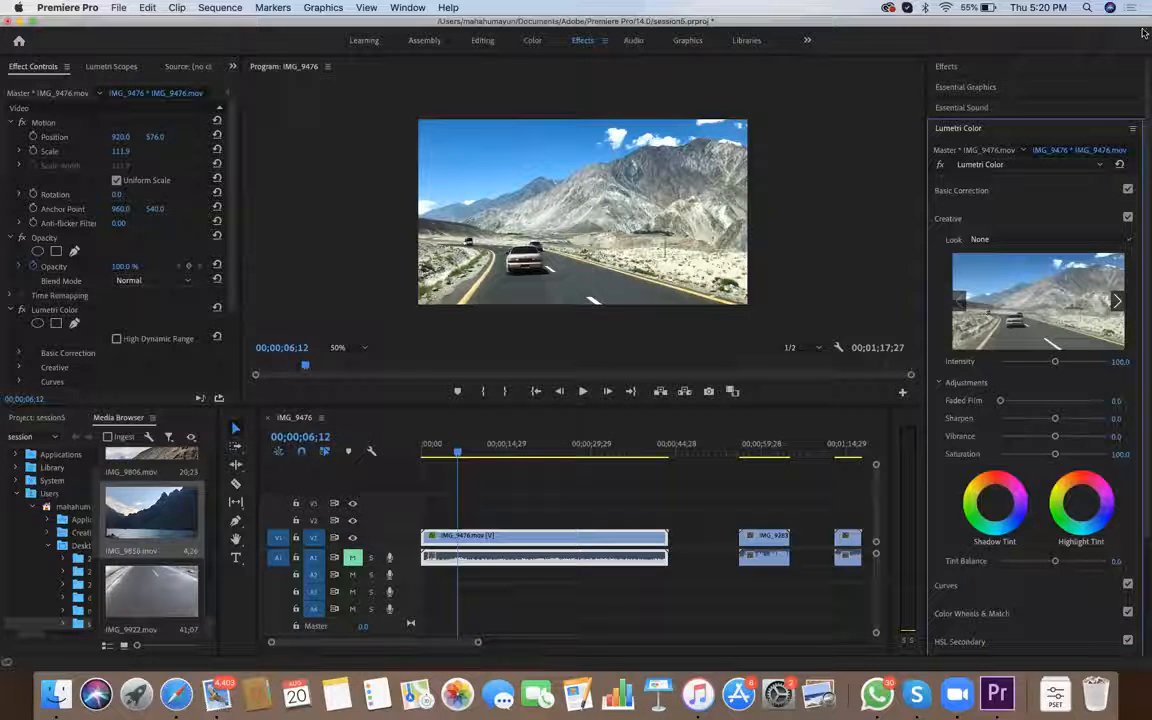
Browse the Creative look previews without applying one, and set the look Intensity to 82.1
{"action": "left_click", "coordinate": [1117, 301]}
{"action": "left_click", "coordinate": [1117, 301]}
{"action": "left_click", "coordinate": [1117, 301]}
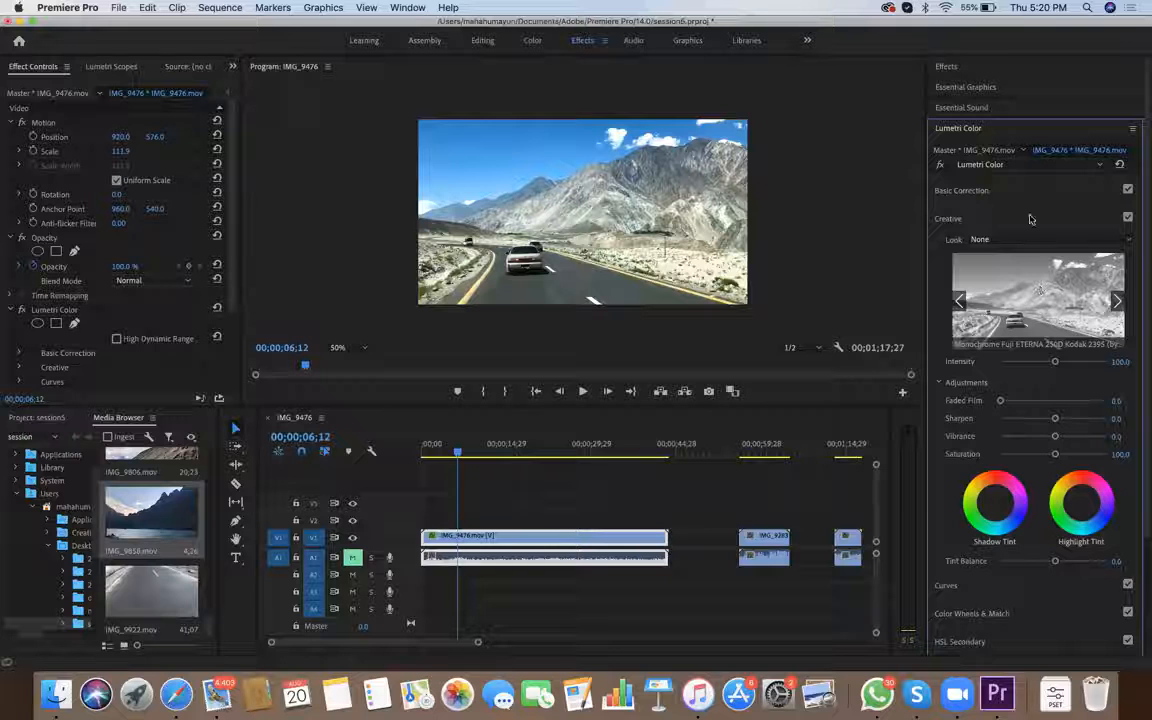
{"action": "scroll", "coordinate": [960, 220], "scroll_direction": "down", "scroll_amount": 3}
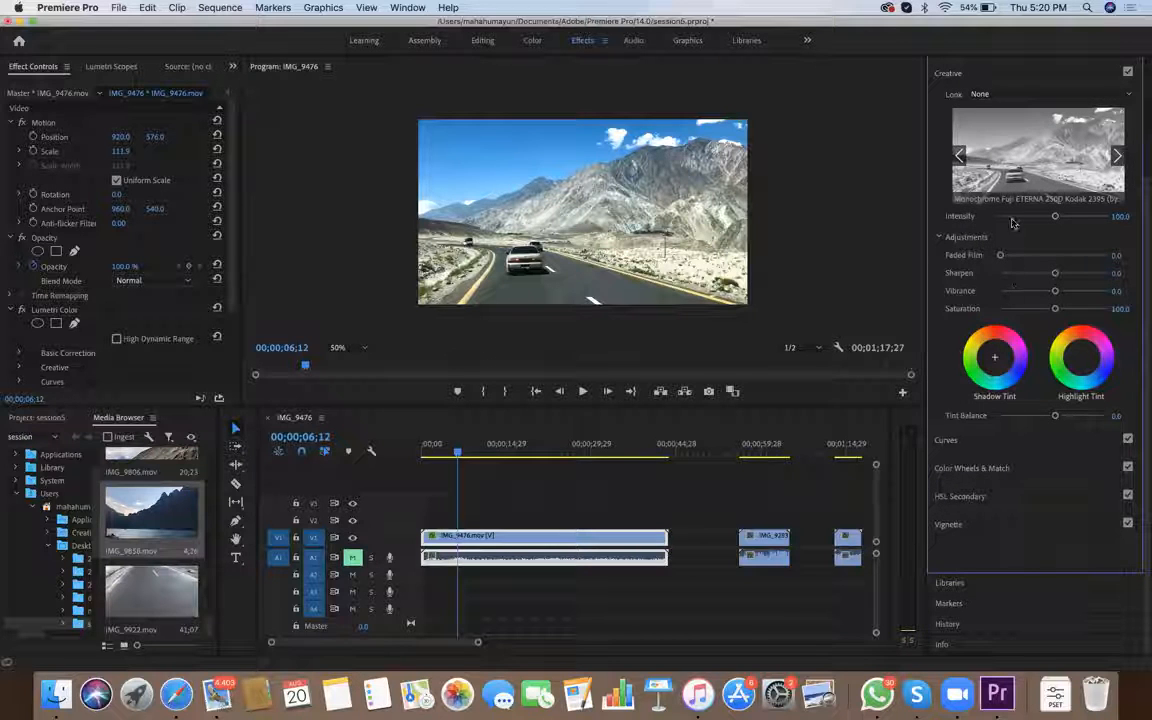
{"action": "left_click_drag", "start_coordinate": [1055, 216], "coordinate": [1023, 211]}
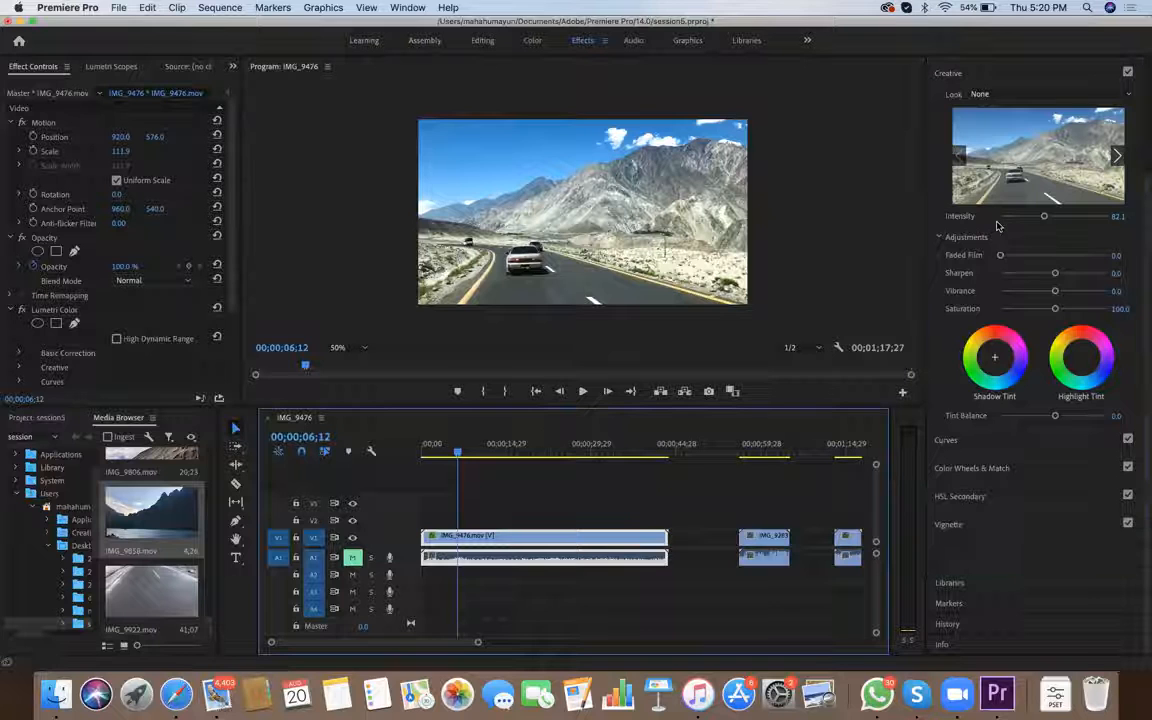
Try Faded Film values of 15.4 and 100.0 on the IMG_9476 clip
{"action": "mouse_move", "coordinate": [1000, 256]}
{"action": "left_mouse_down"}
{"action": "mouse_move", "coordinate": [1106, 256]}
{"action": "mouse_move", "coordinate": [1017, 256]}
{"action": "left_mouse_up"}
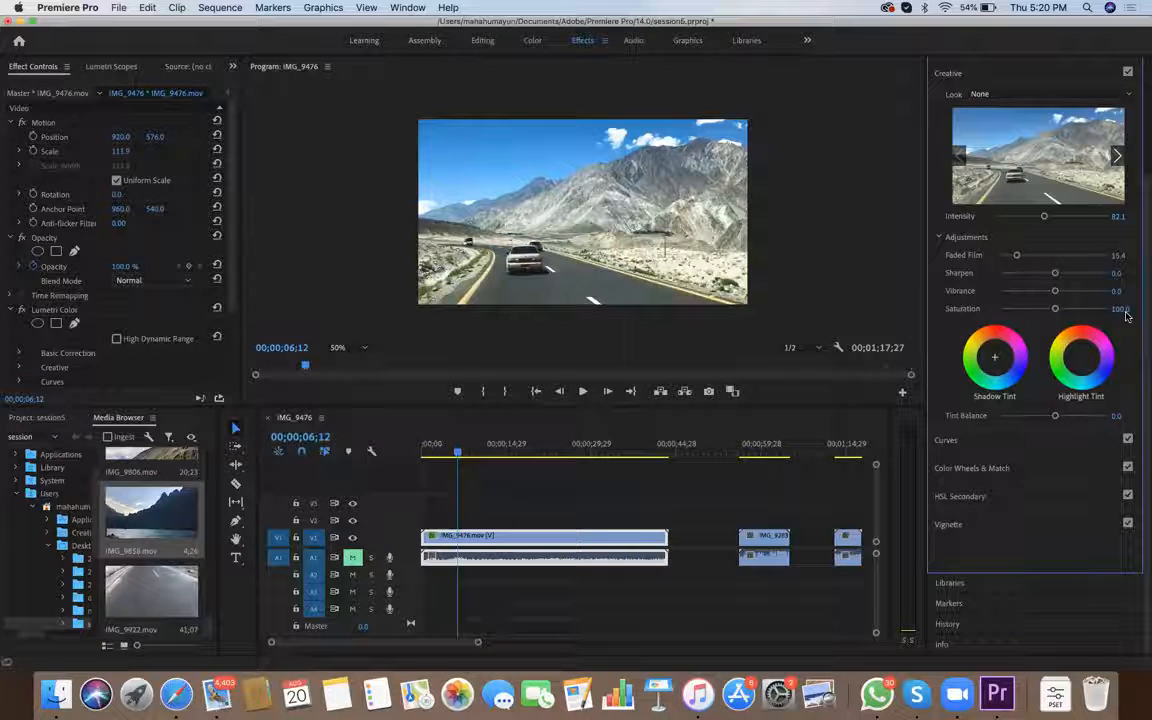
{"action": "left_click_drag", "start_coordinate": [1016, 255], "coordinate": [1002, 255]}
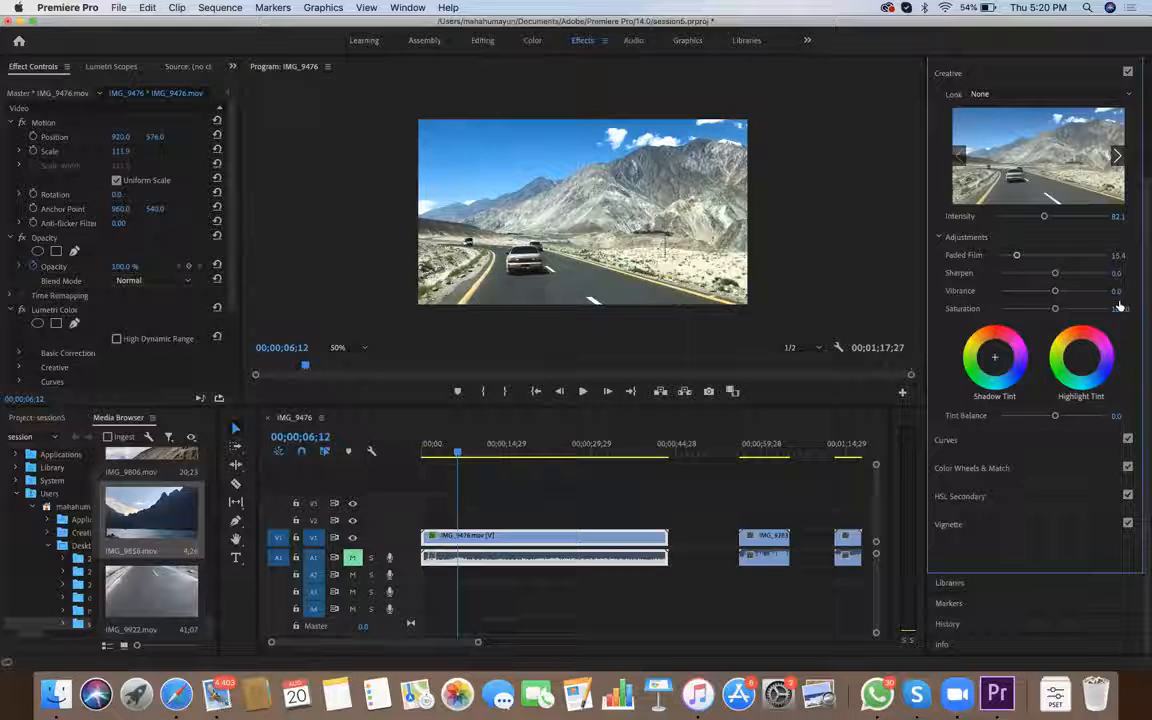
{"action": "left_click_drag", "start_coordinate": [963, 342], "coordinate": [1027, 381]}
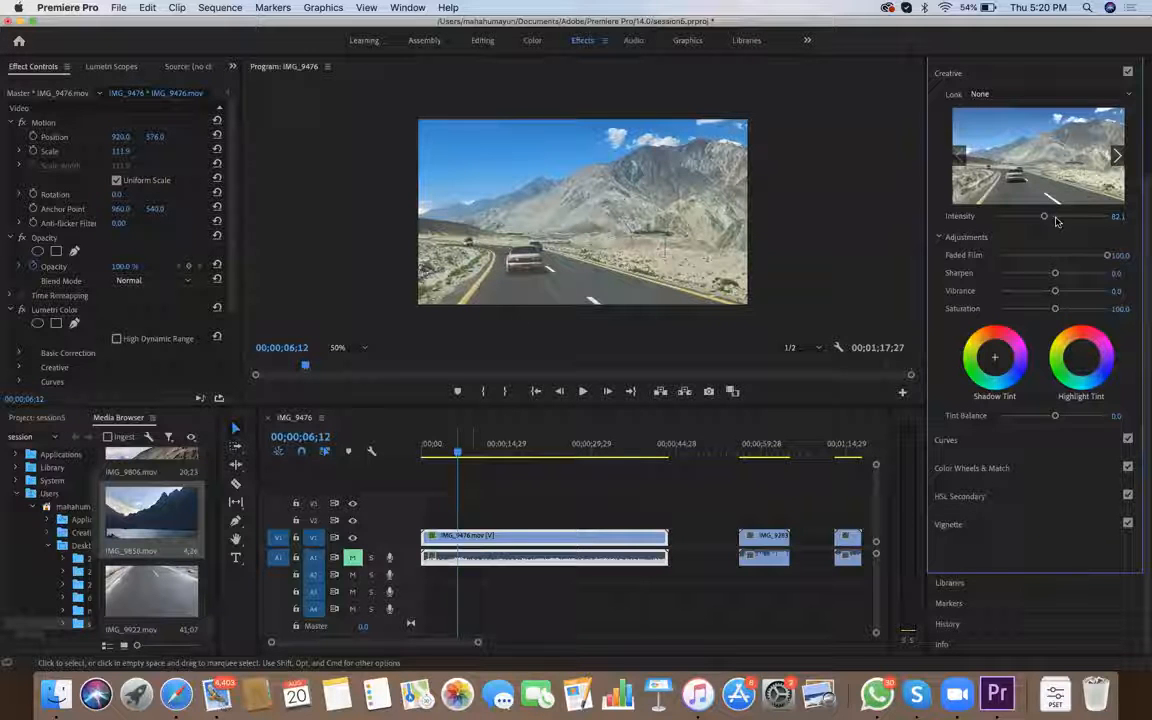
With the playhead at 00;00;07;00, set Faded Film to 31.4, Sharpen to 28.2, Vibrance to 65.4 and Saturation to 119.2
{"action": "left_click_drag", "start_coordinate": [457, 452], "coordinate": [494, 452]}
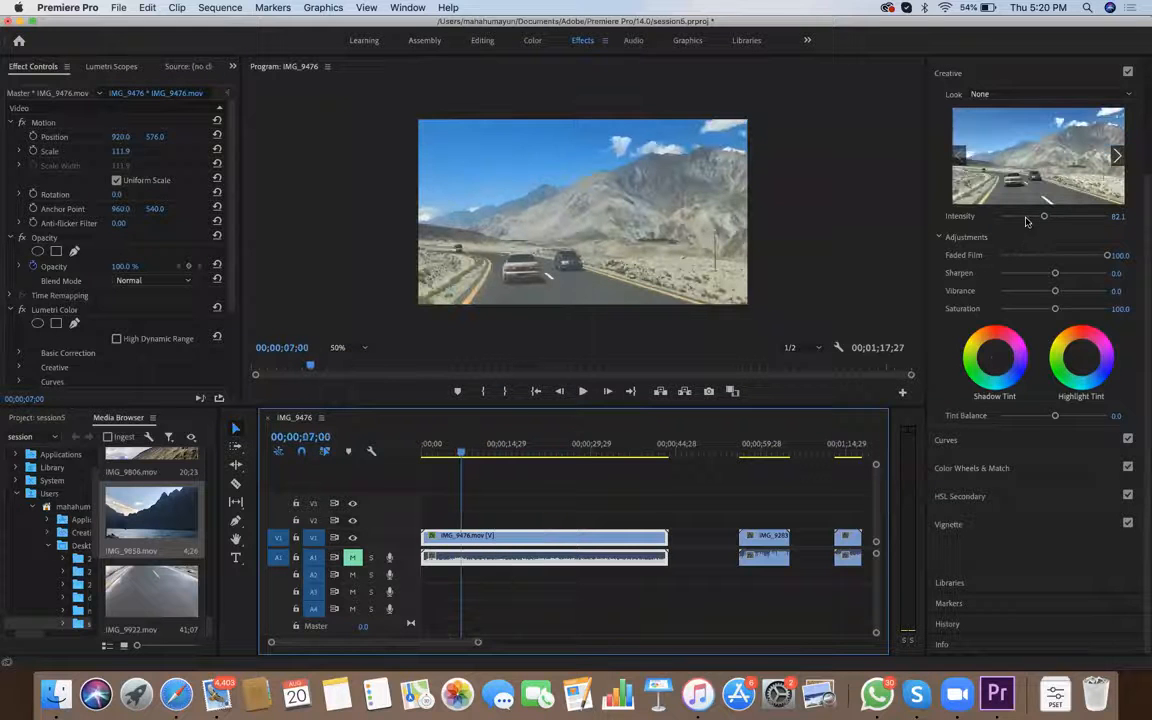
{"action": "left_click", "coordinate": [1041, 255]}
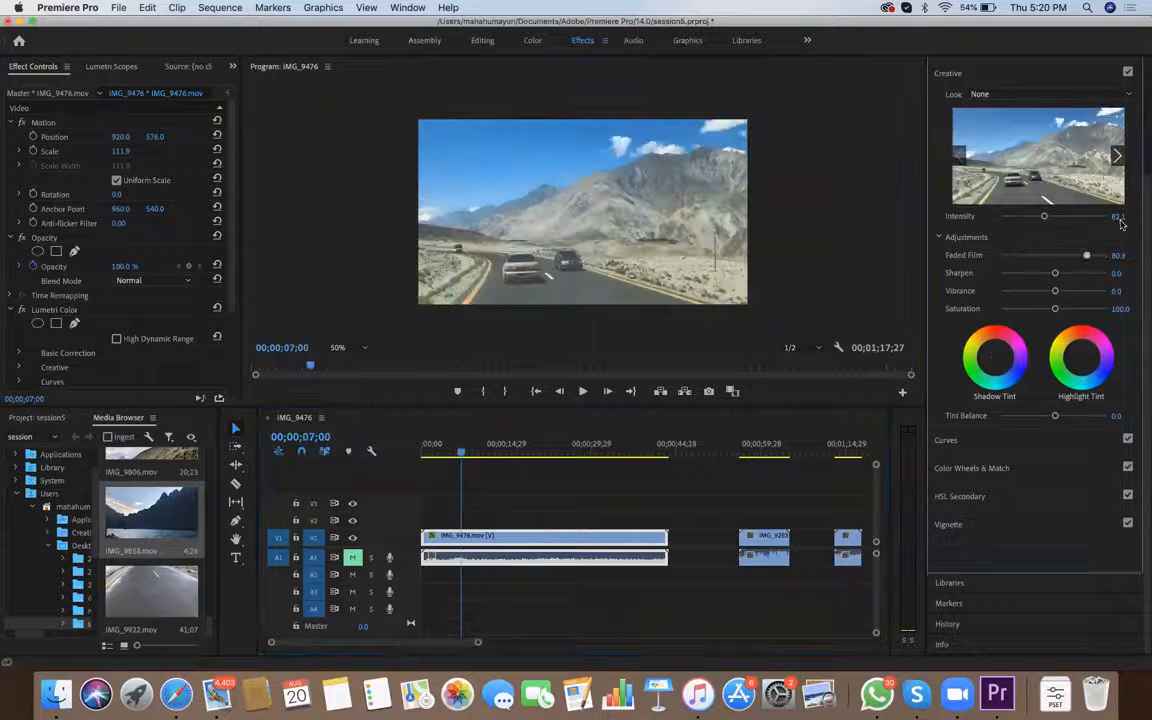
{"action": "left_click", "coordinate": [1043, 256]}
{"action": "left_click_drag", "start_coordinate": [1044, 256], "coordinate": [1089, 291]}
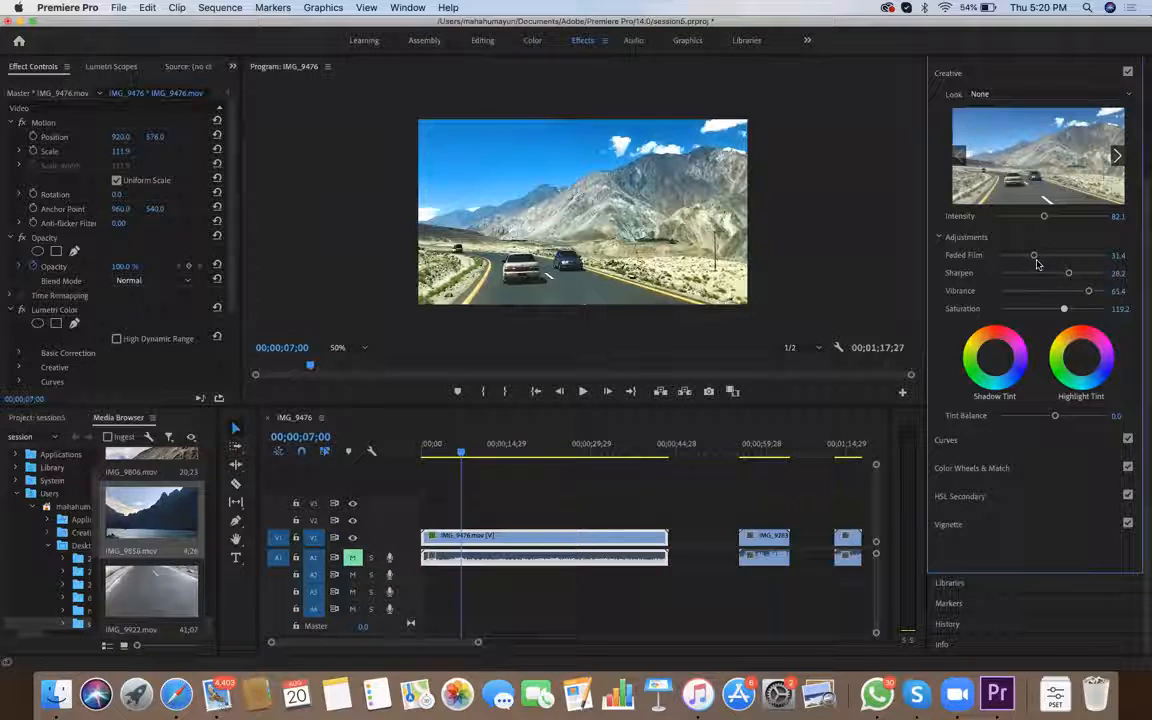
Set Saturation to 112.8 on the graded IMG_9476 clip, adjust its Shadow Tint and shift its Highlight Tint toward blue
{"action": "mouse_move", "coordinate": [1052, 271]}
{"action": "left_mouse_down"}
{"action": "mouse_move", "coordinate": [1042, 257]}
{"action": "mouse_move", "coordinate": [1056, 276]}
{"action": "left_mouse_up"}
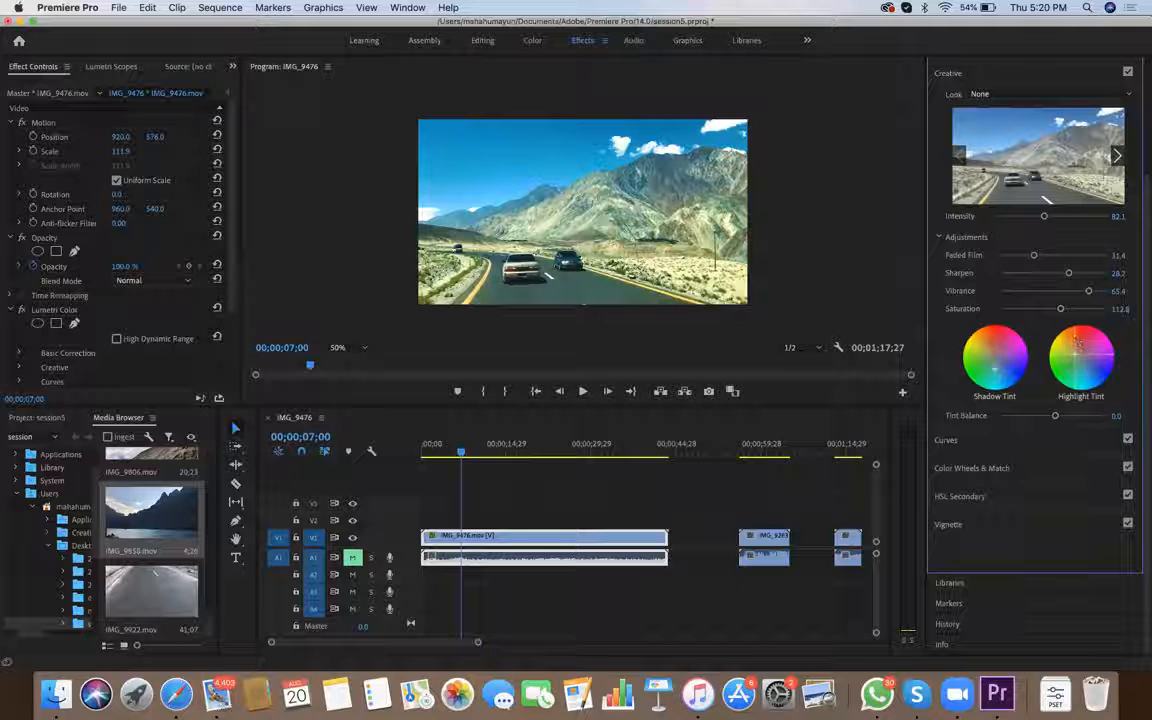
{"action": "left_click", "coordinate": [428, 458]}
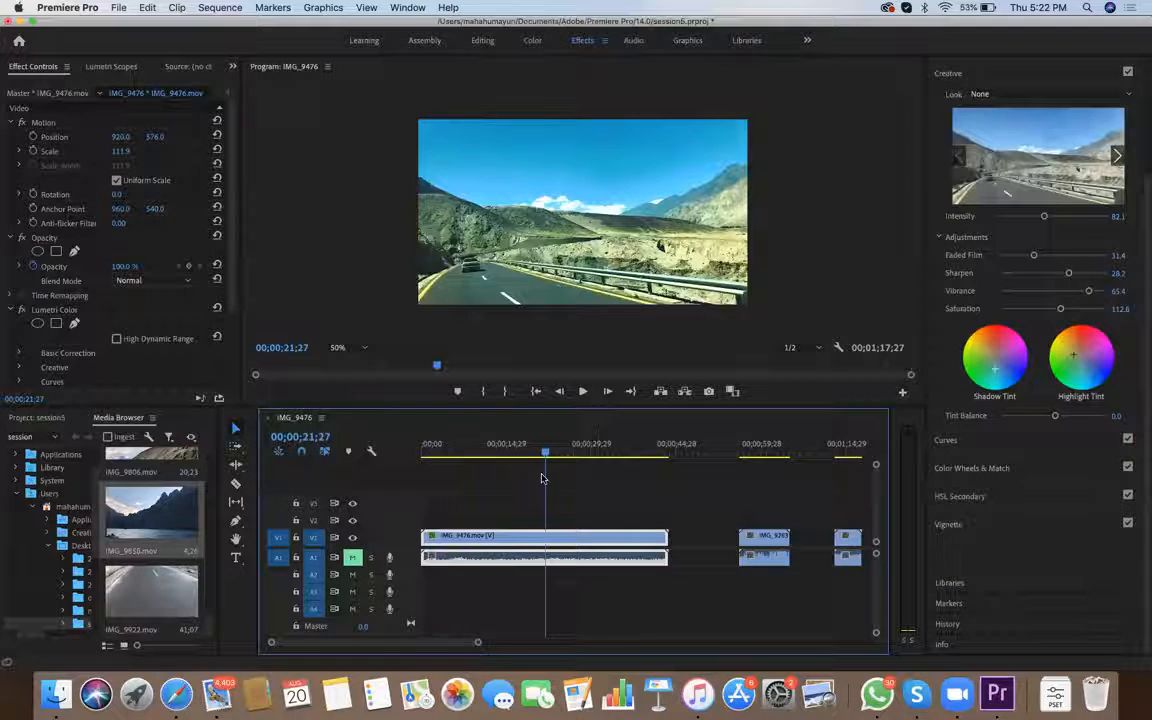
{"action": "left_click", "coordinate": [1060, 392]}
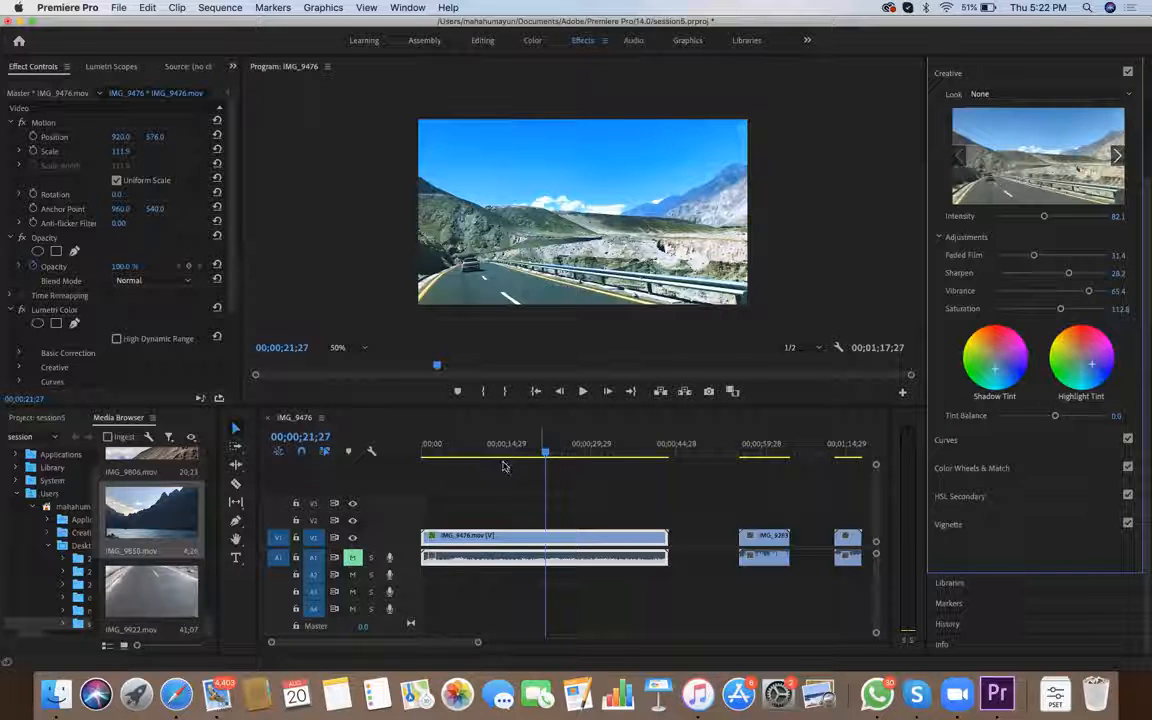
{"action": "left_click_drag", "start_coordinate": [529, 474], "coordinate": [426, 490]}
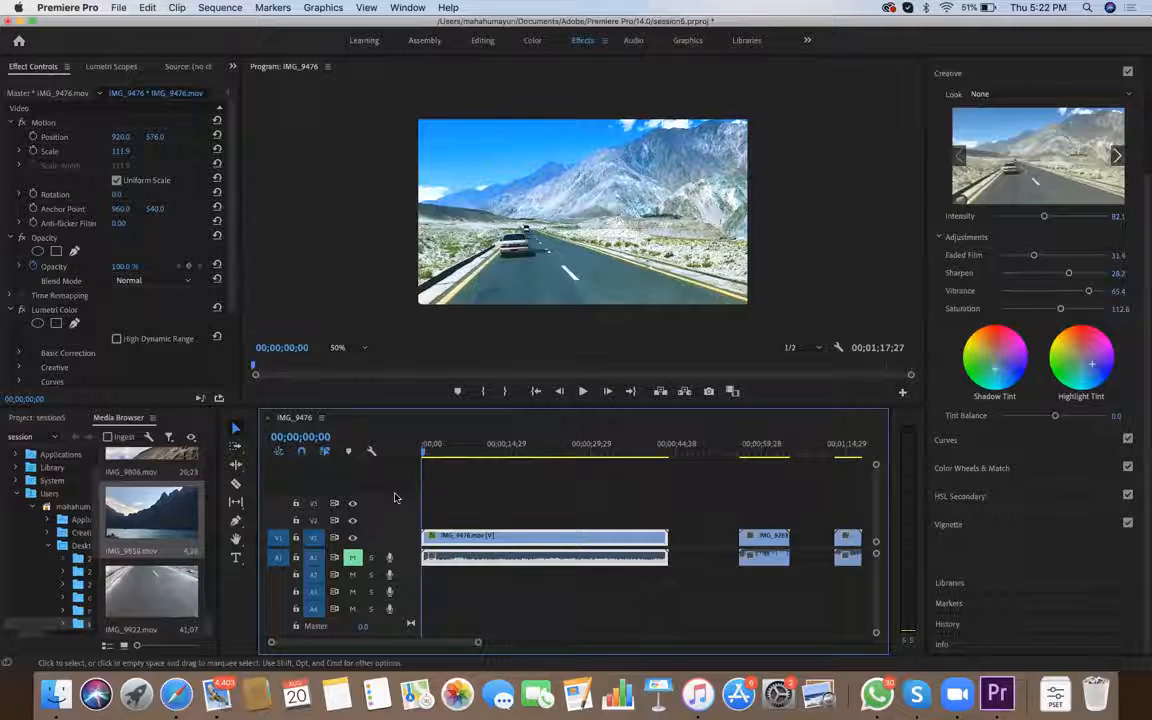
Move the two trailing clips further along the sequence and add another IMG_9476.mov on V1 shortly after the first one
{"action": "left_click_drag", "start_coordinate": [735, 504], "coordinate": [857, 598]}
{"action": "left_click_drag", "start_coordinate": [772, 556], "coordinate": [827, 592]}
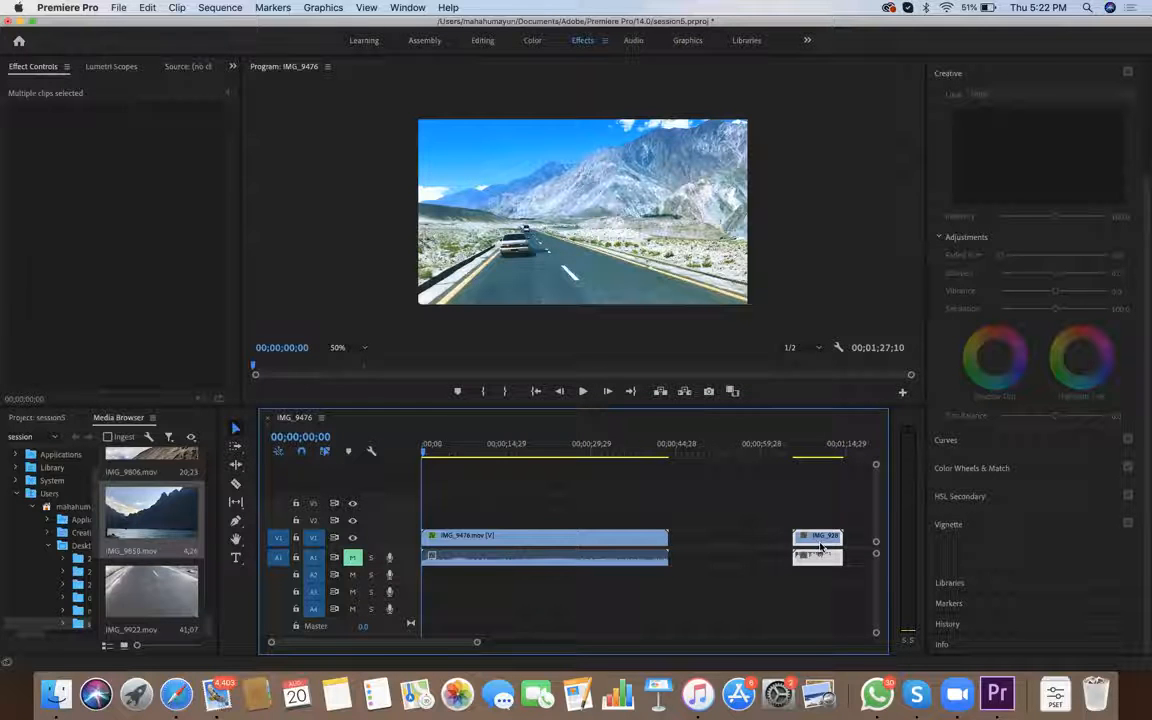
{"action": "scroll", "coordinate": [170, 540], "scroll_direction": "up", "scroll_amount": 10}
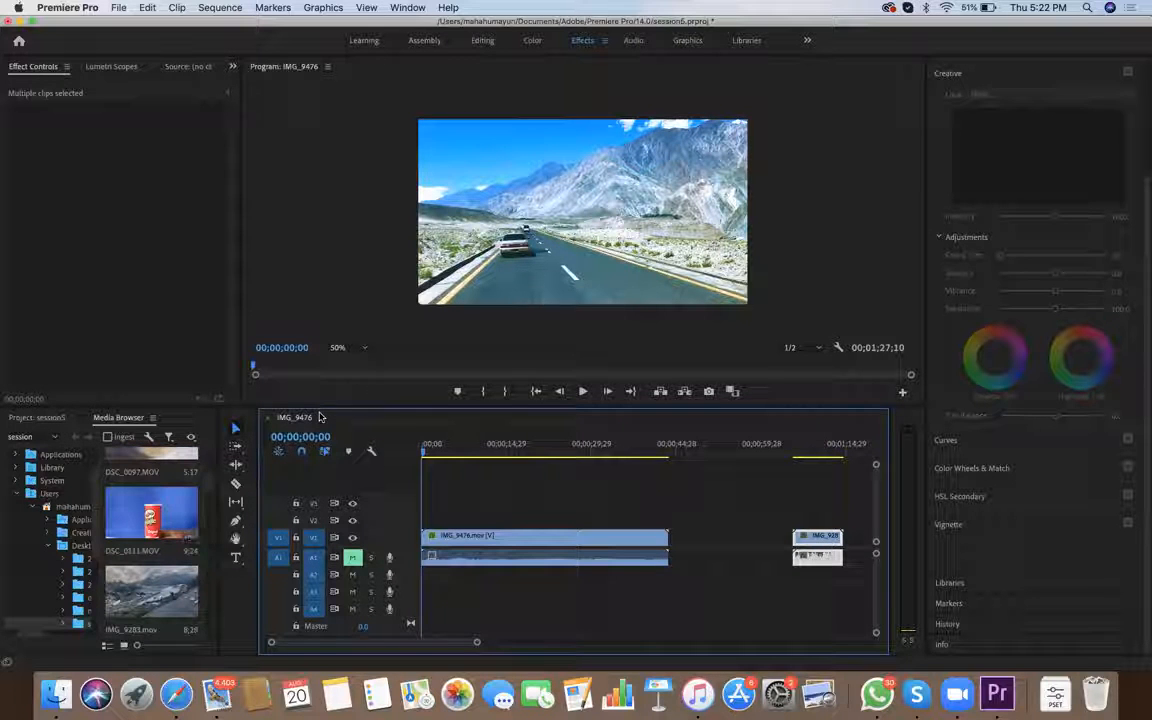
{"action": "scroll", "coordinate": [188, 543], "scroll_direction": "down", "scroll_amount": 5}
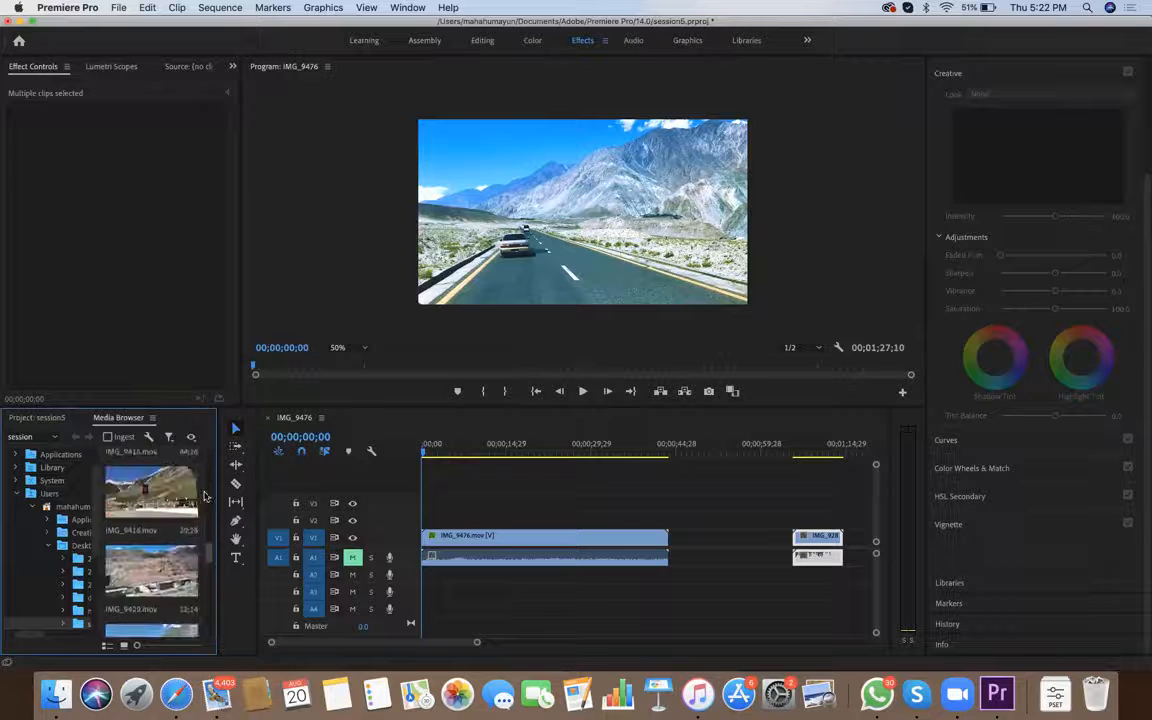
{"action": "scroll", "coordinate": [210, 500], "scroll_direction": "up", "scroll_amount": 2}
{"action": "left_click_drag", "start_coordinate": [151, 616], "coordinate": [680, 543]}
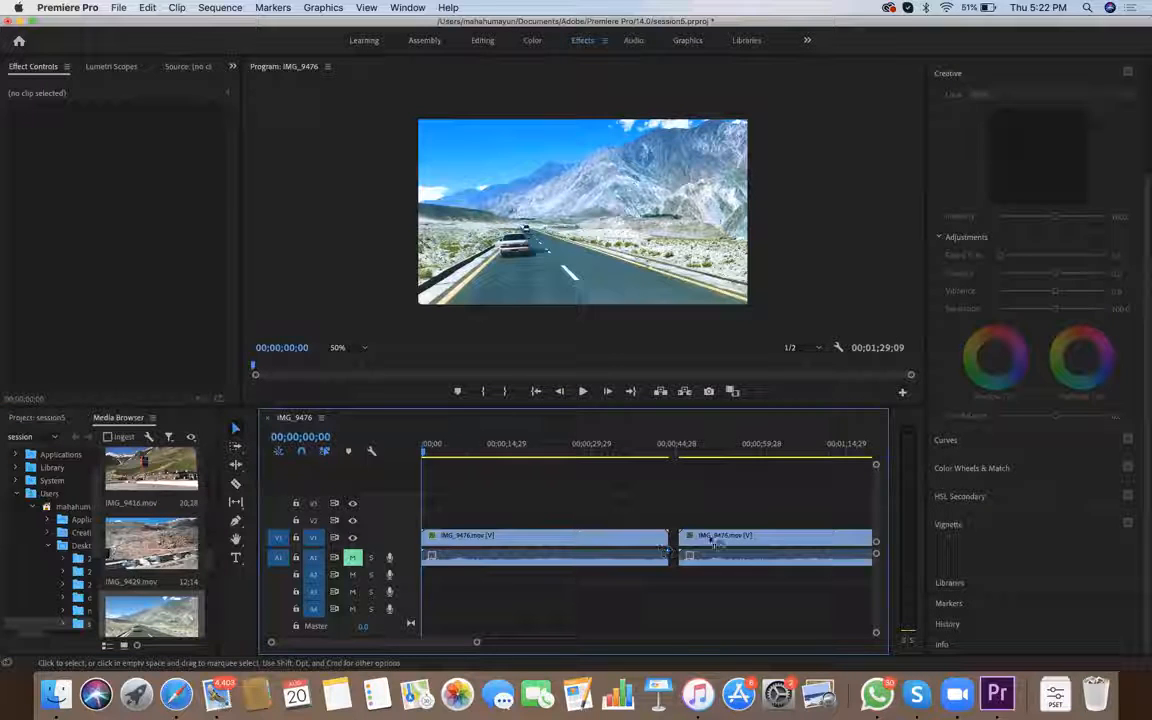
Compare the graded IMG_9476 clip with its ungraded copy, and set the graded clip's Faded Film to 100.0
{"action": "left_click_drag", "start_coordinate": [422, 452], "coordinate": [707, 584]}
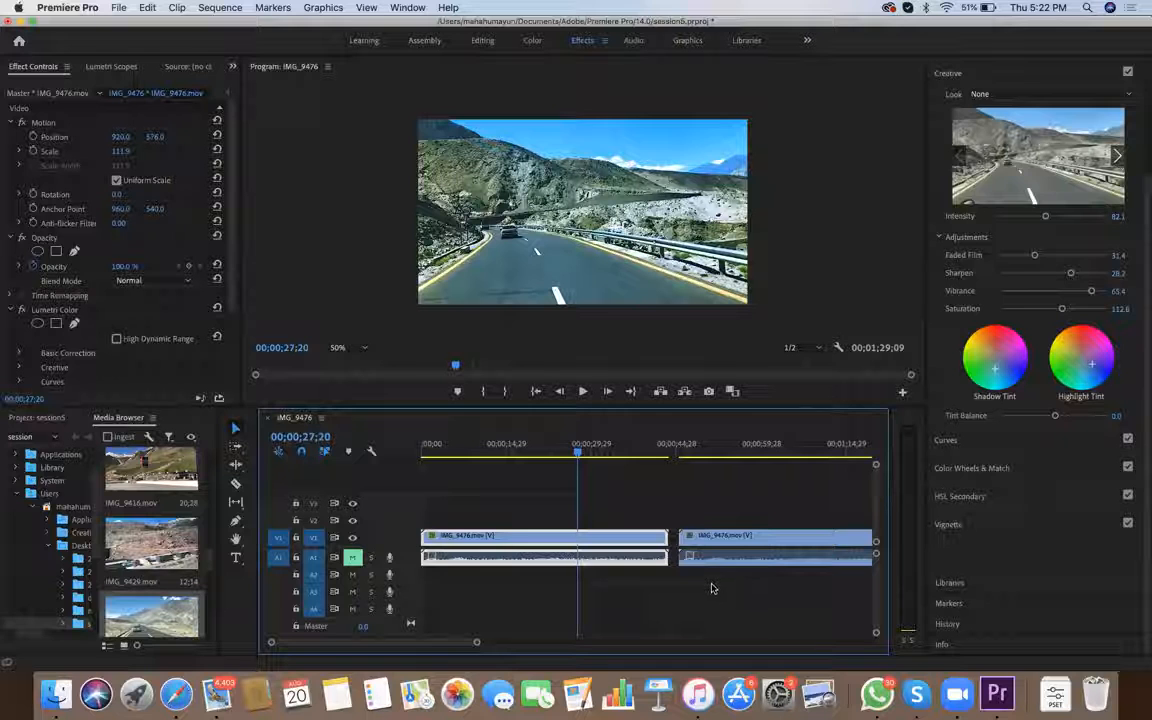
{"action": "left_click_drag", "start_coordinate": [686, 593], "coordinate": [712, 593]}
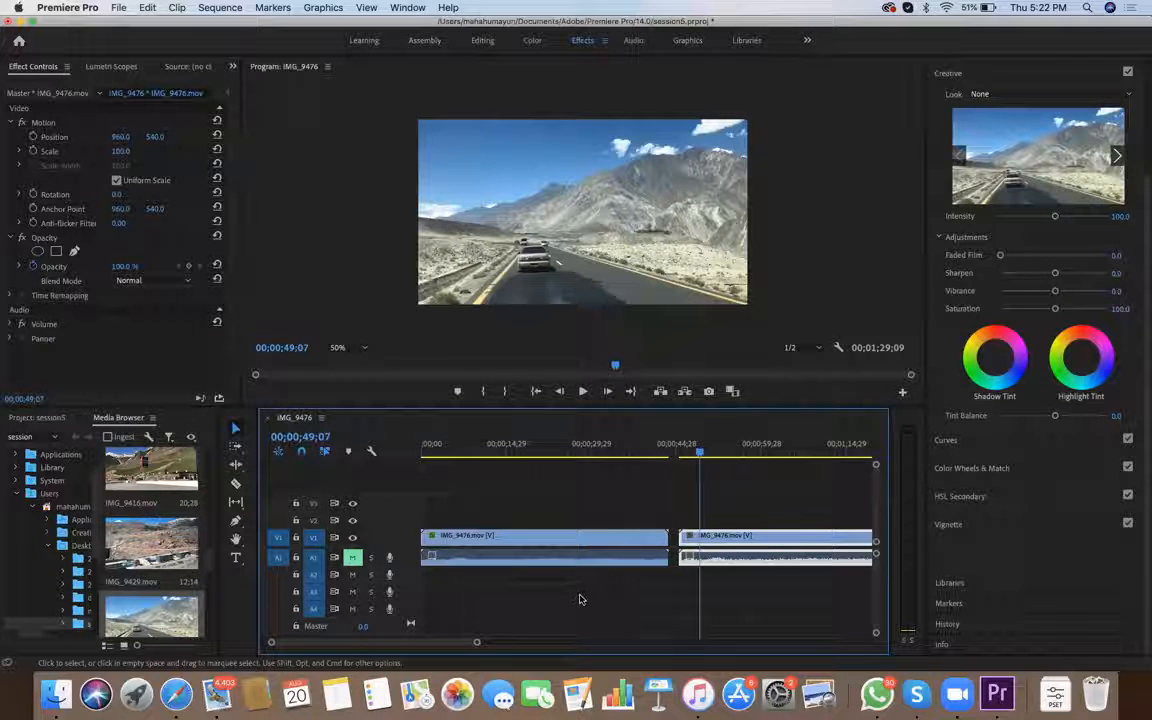
{"action": "left_click_drag", "start_coordinate": [701, 597], "coordinate": [660, 593]}
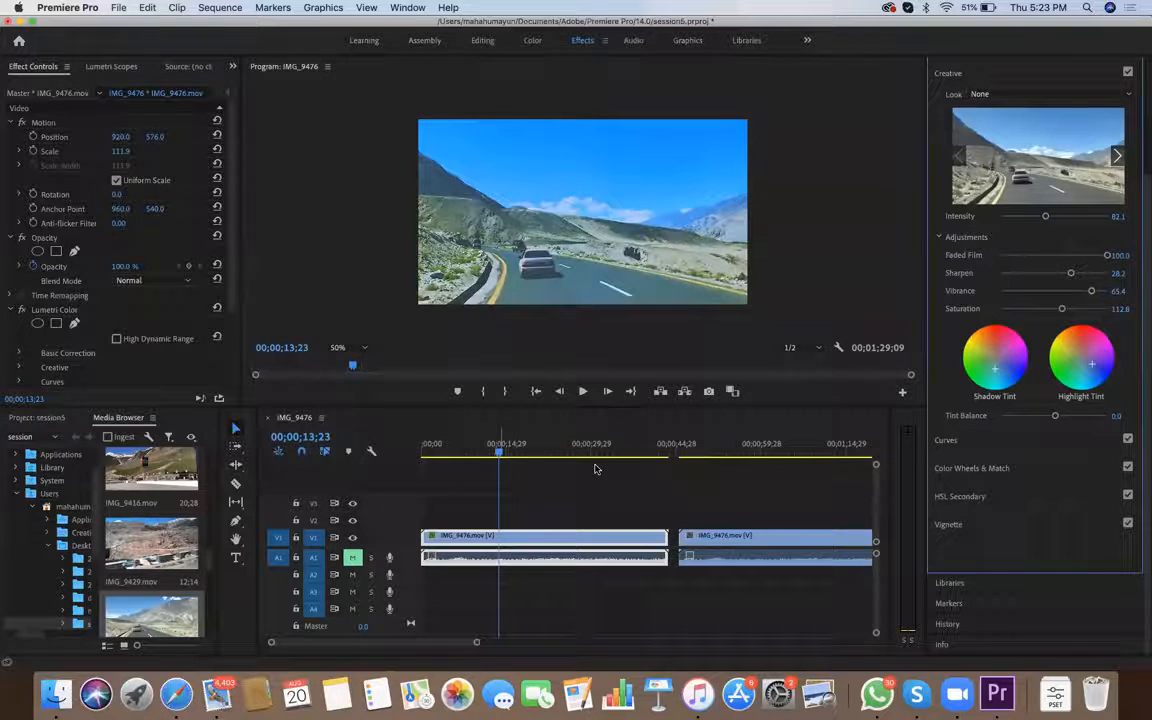
{"action": "left_click", "coordinate": [508, 511]}
{"action": "key", "text": "space"}
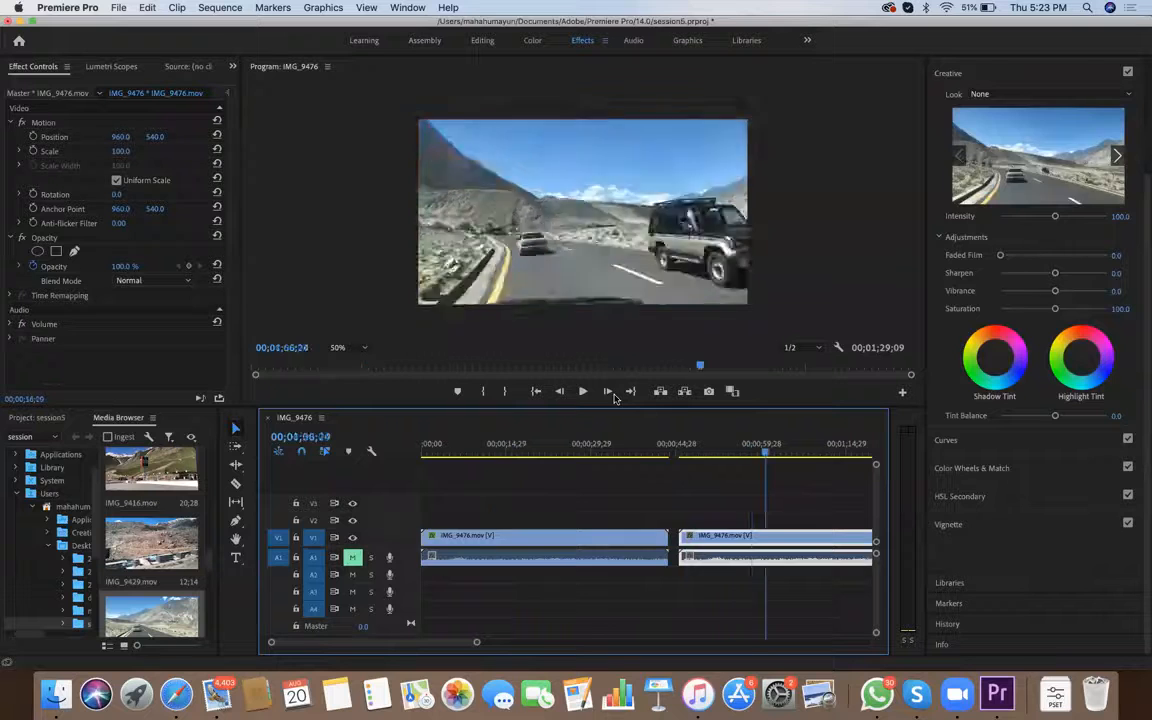
{"action": "left_click", "coordinate": [512, 452]}
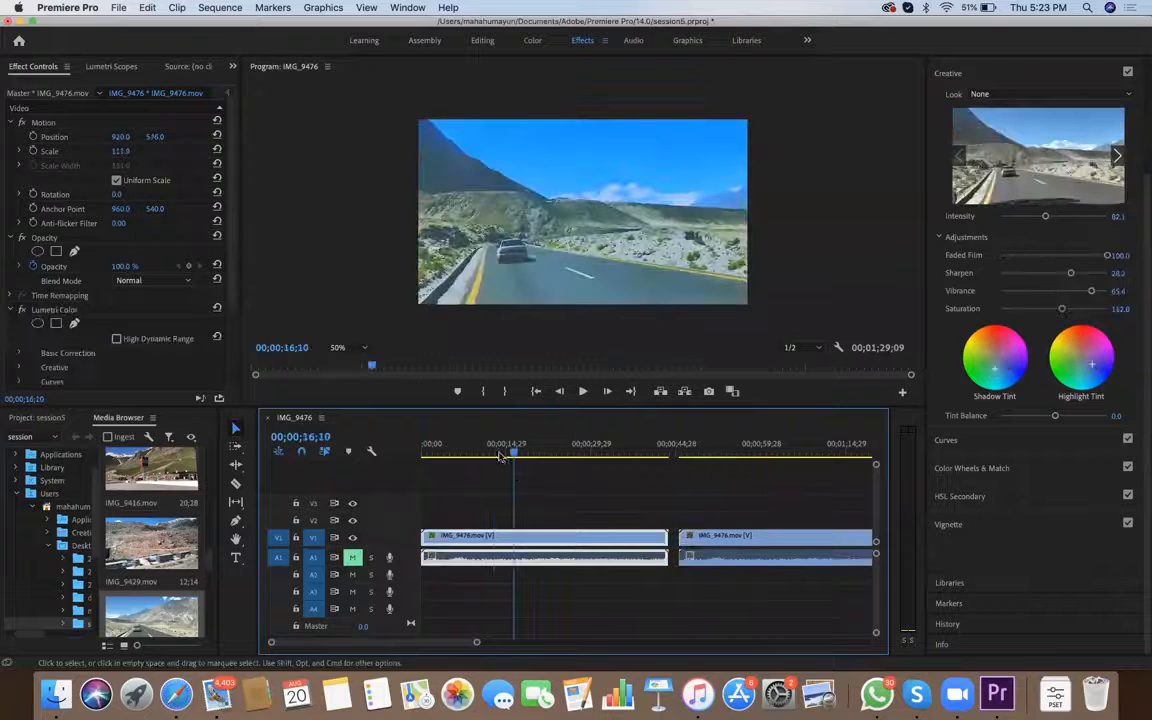
Place two IMG_9283.mov clips back to back on V1, leaving a gap after the second IMG_9476 clip
{"action": "left_click", "coordinate": [591, 465]}
{"action": "key", "text": "minus"}
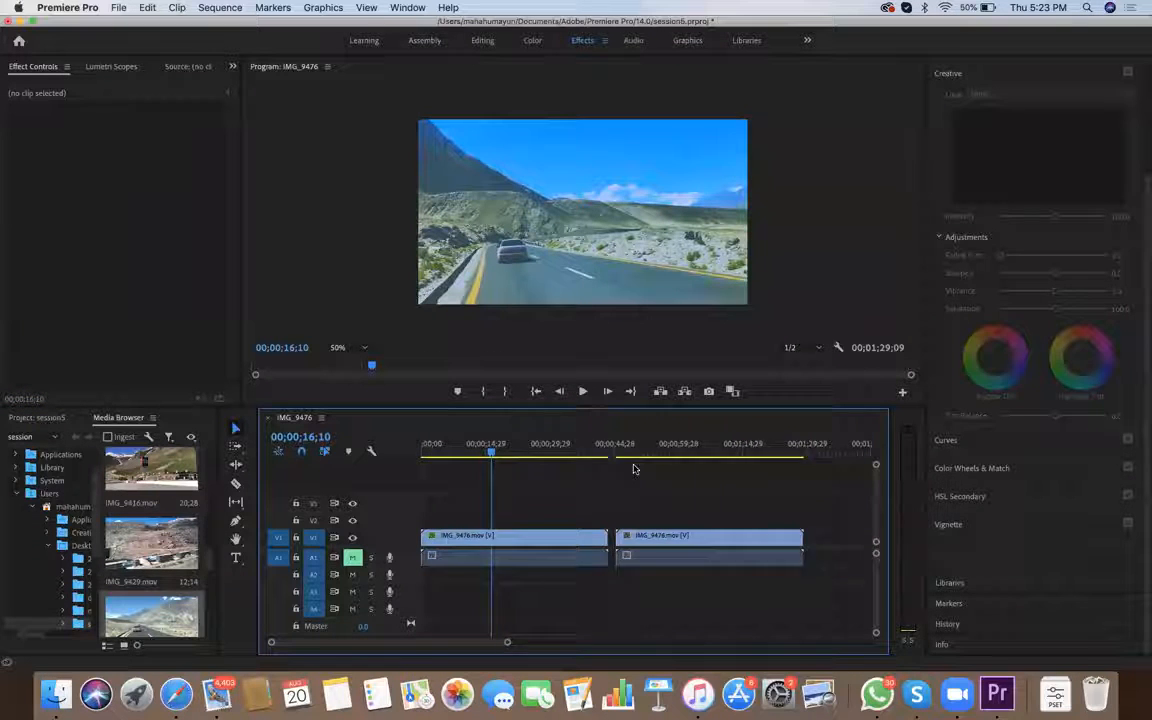
{"action": "key", "text": "minus"}
{"action": "left_click_drag", "start_coordinate": [209, 560], "coordinate": [209, 485]}
{"action": "scroll", "coordinate": [151, 550], "scroll_direction": "up", "scroll_amount": 1}
{"action": "left_click_drag", "start_coordinate": [151, 590], "coordinate": [690, 546]}
{"action": "left_click_drag", "start_coordinate": [520, 563], "coordinate": [455, 612]}
{"action": "left_click_drag", "start_coordinate": [182, 569], "coordinate": [694, 544]}
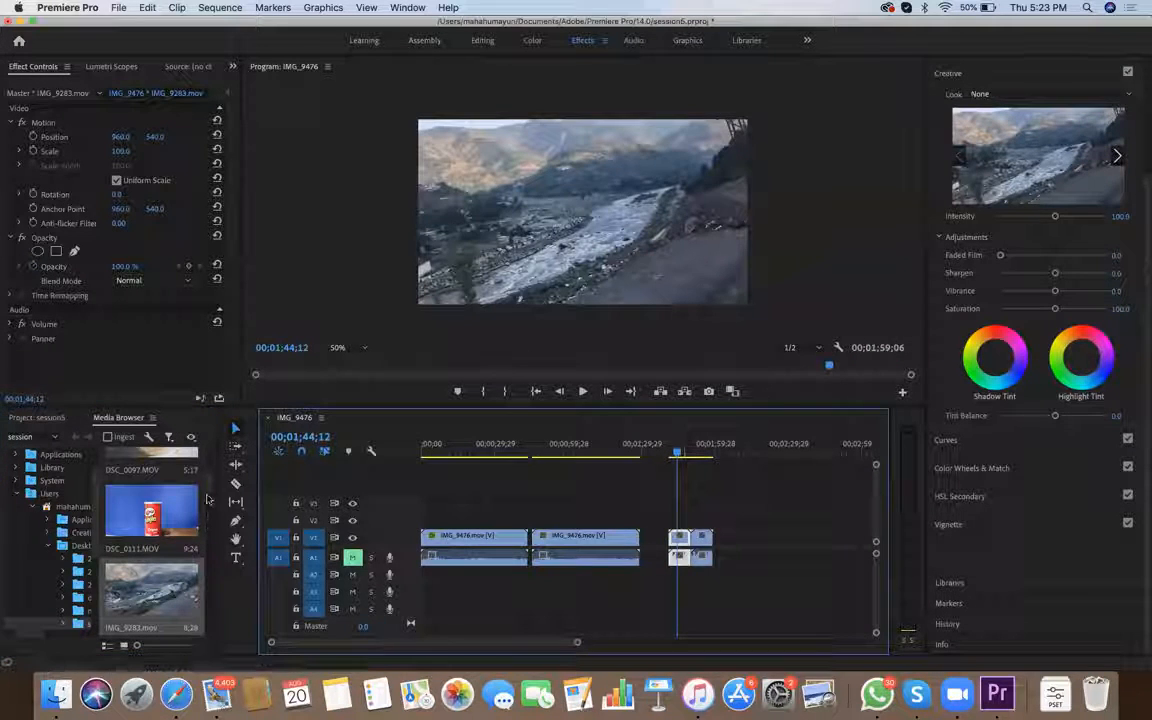
Move the playhead to 00;01;54;05 in the second IMG_9283 clip and open its Lumetri Basic Correction settings
{"action": "left_click", "coordinate": [206, 485]}
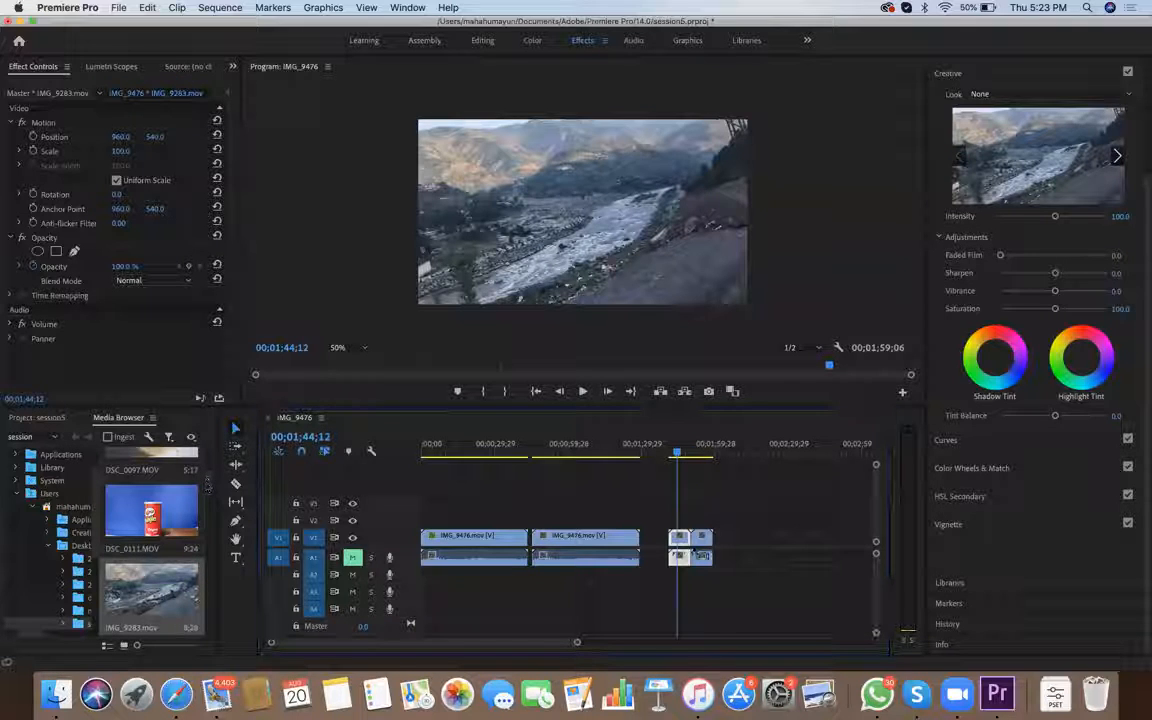
{"action": "left_click_drag", "start_coordinate": [677, 455], "coordinate": [701, 456]}
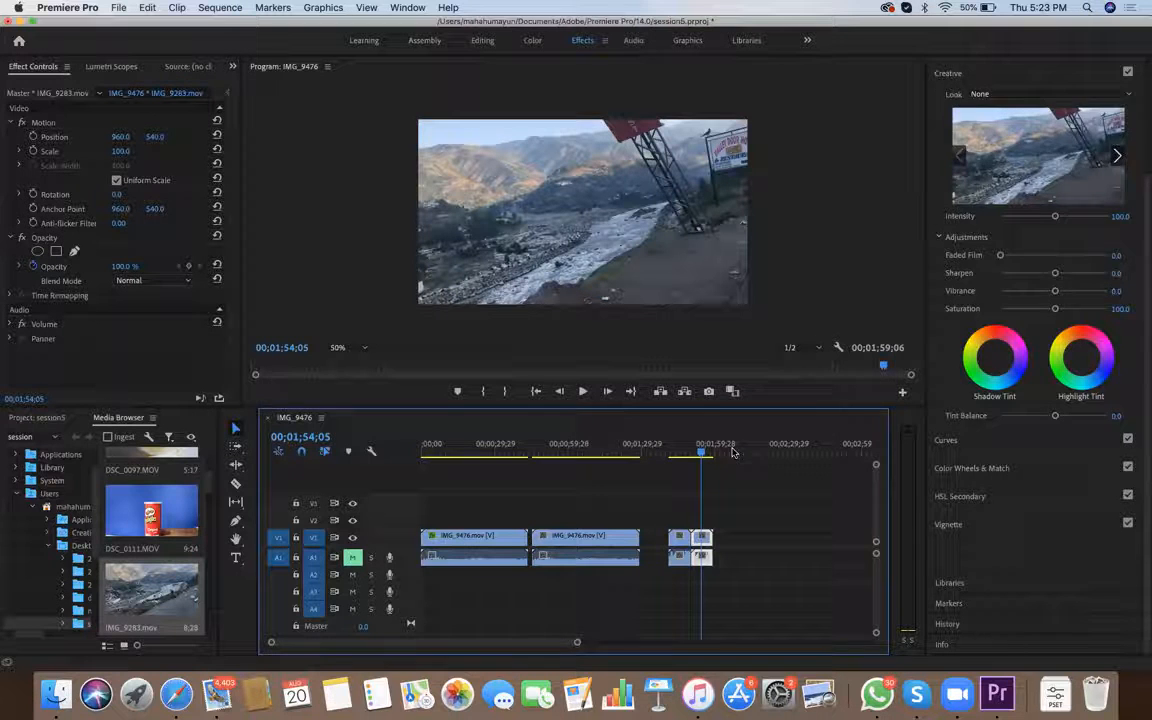
{"action": "left_click", "coordinate": [971, 468]}
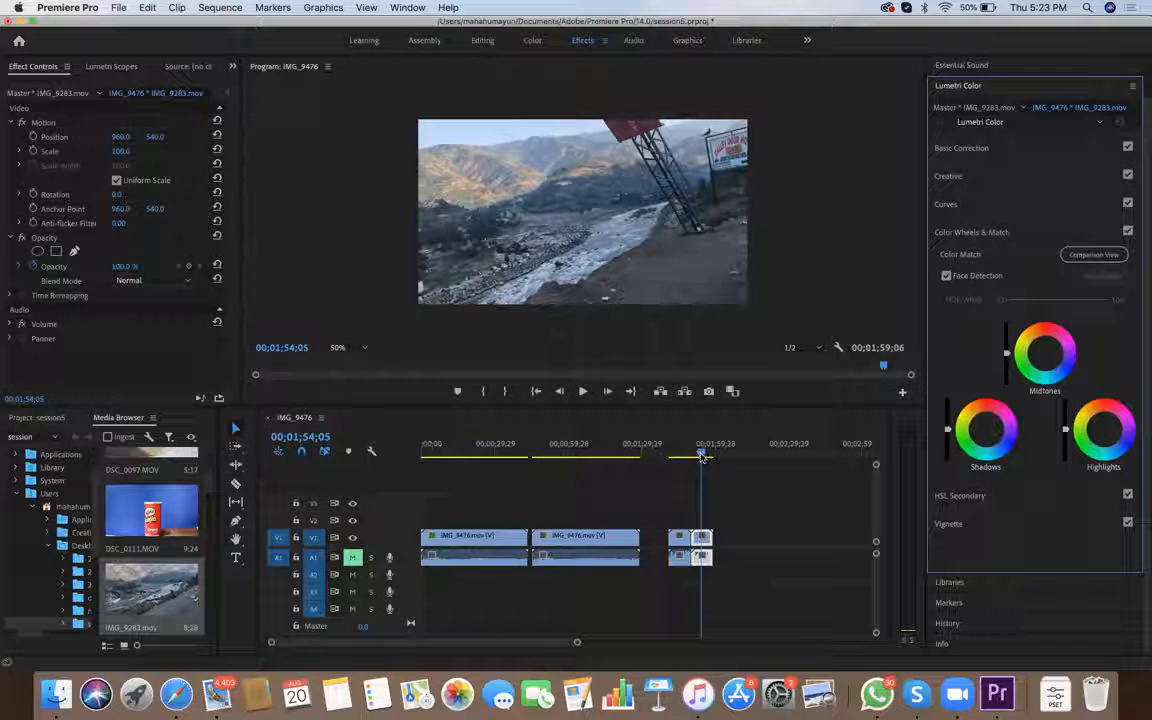
{"action": "left_click", "coordinate": [960, 86]}
{"action": "left_click", "coordinate": [960, 128]}
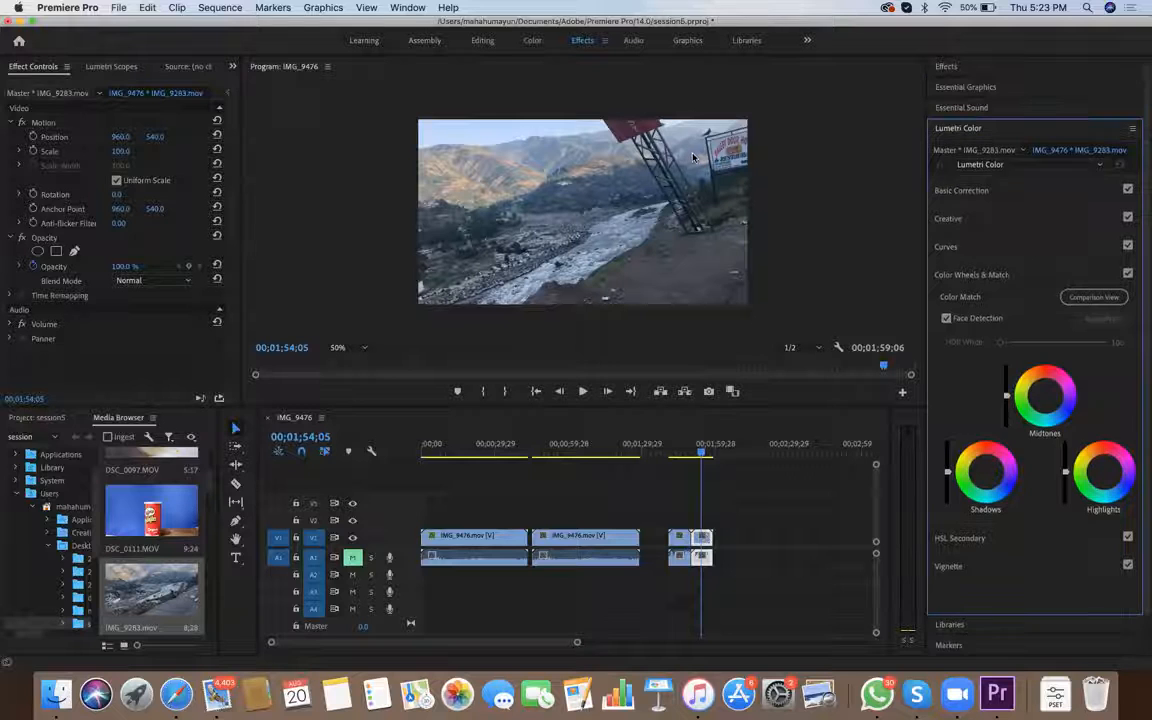
{"action": "left_click", "coordinate": [961, 190]}
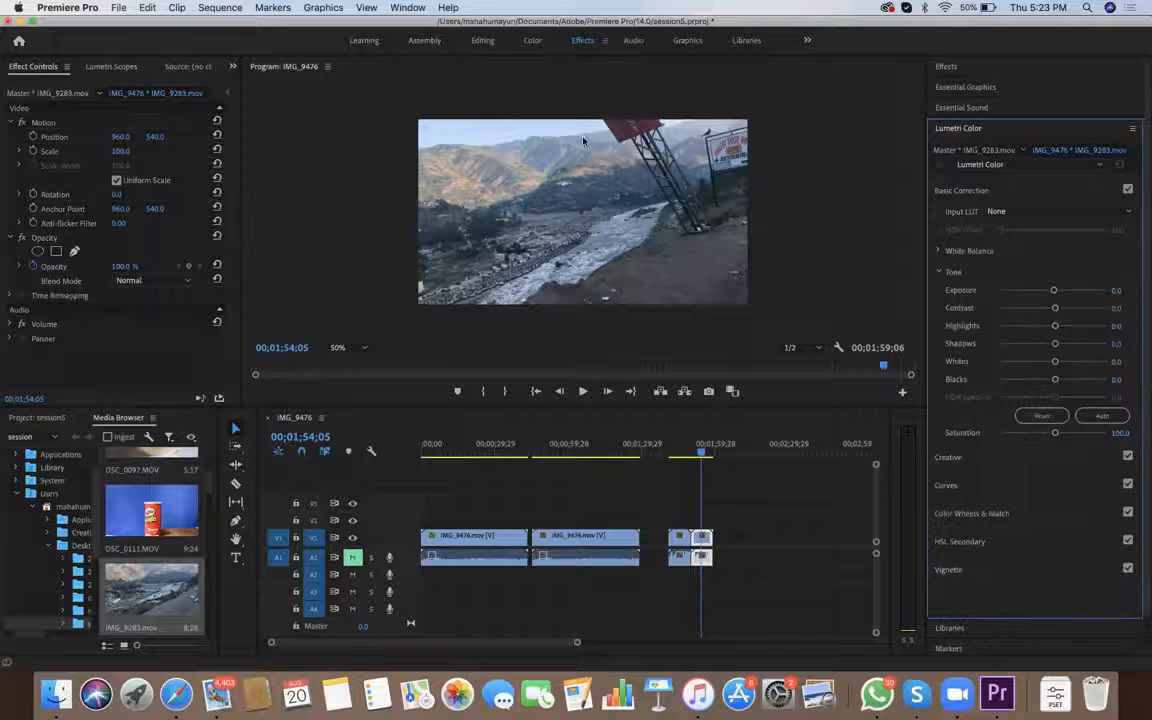
Try the ALEXA_Default_LogC2Rec709, both AlexaV3_K1S1, ARRI_Universal_HD and Phantom_Rec709_Gamma input LUTs on the second IMG_9283 clip, and return the Input LUT to None
{"action": "left_click", "coordinate": [1058, 211]}
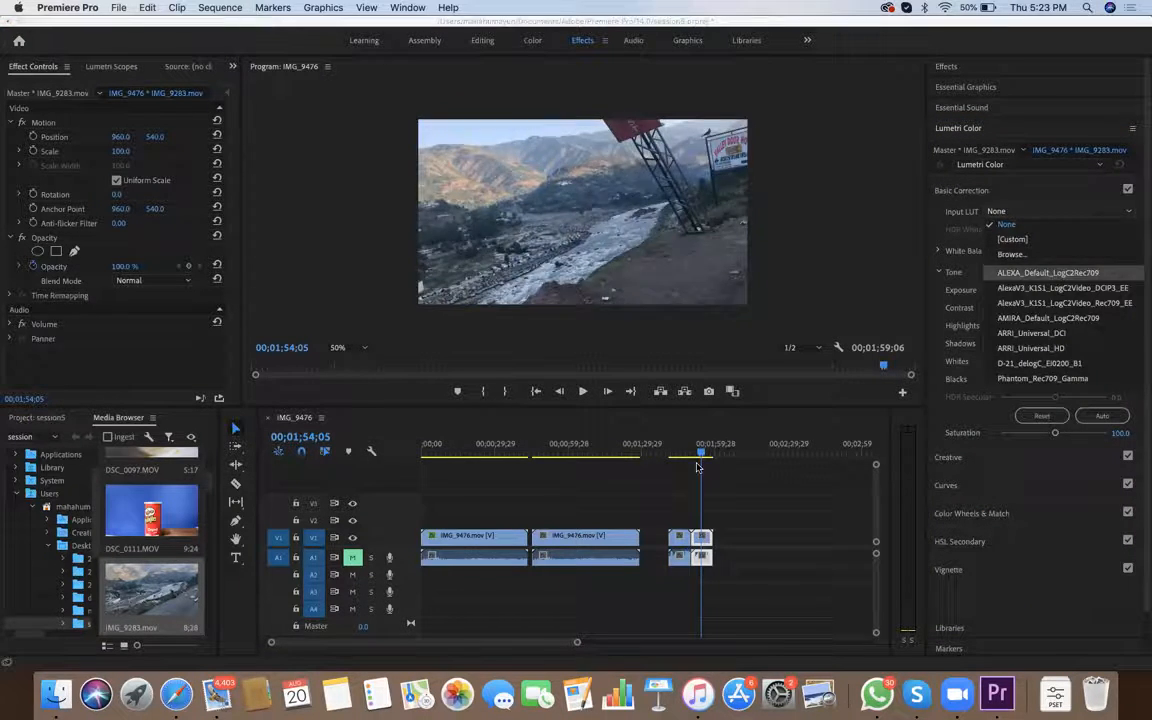
{"action": "left_click", "coordinate": [1047, 272]}
{"action": "left_click", "coordinate": [968, 211]}
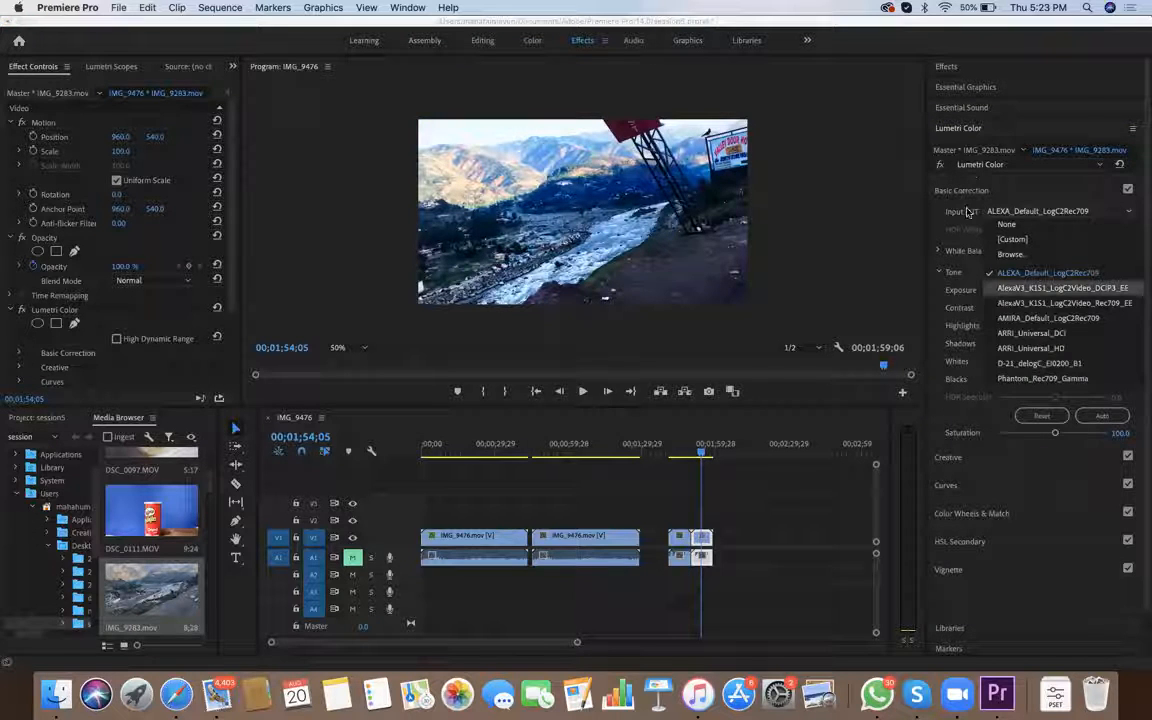
{"action": "left_click", "coordinate": [1062, 287]}
{"action": "left_click", "coordinate": [1058, 211]}
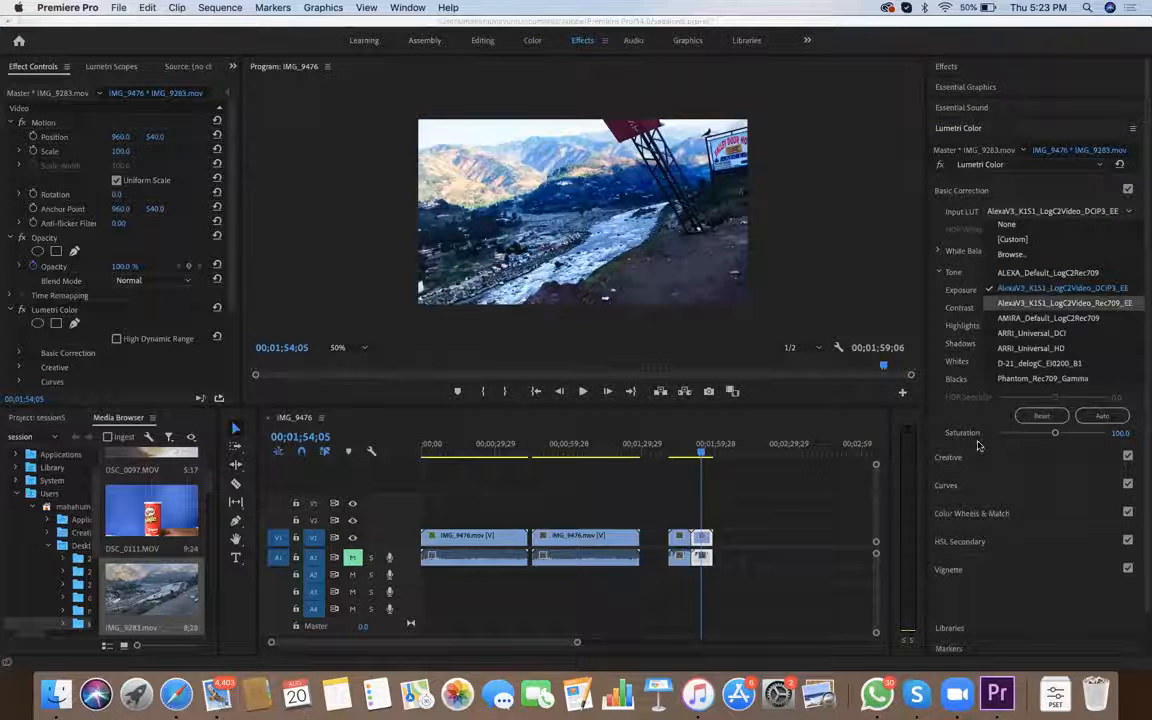
{"action": "left_click", "coordinate": [1064, 302]}
{"action": "left_click", "coordinate": [1058, 211]}
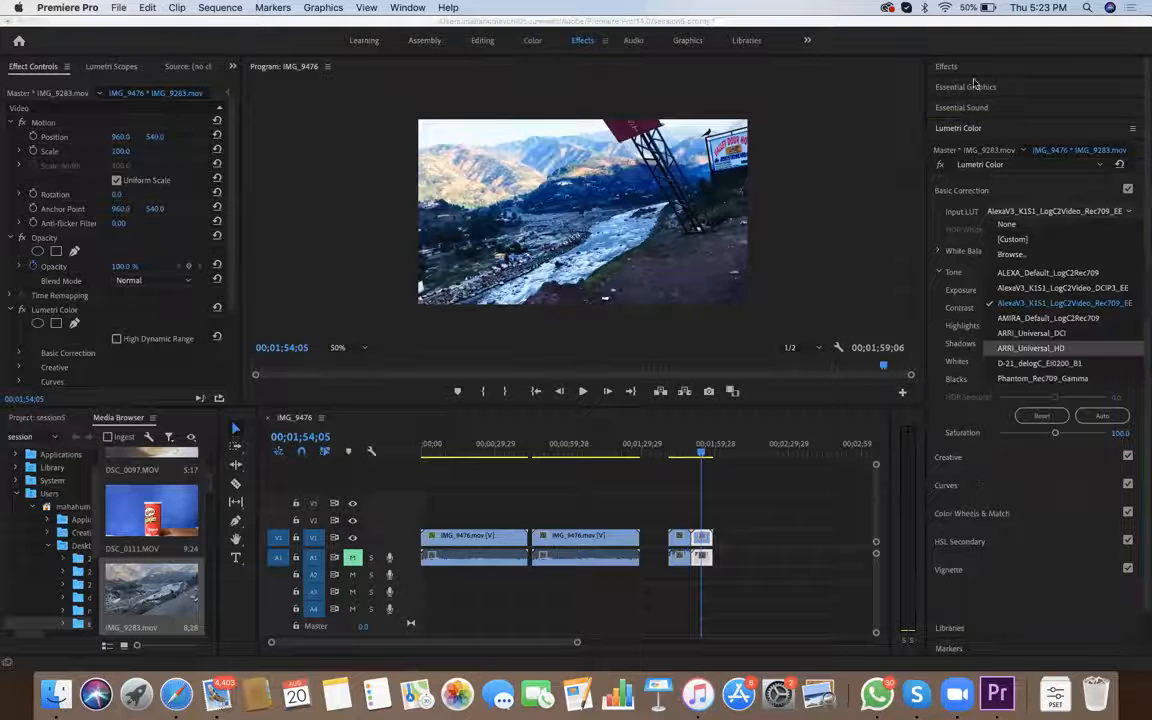
{"action": "left_click", "coordinate": [1030, 348]}
{"action": "left_click", "coordinate": [1058, 211]}
{"action": "left_click", "coordinate": [1042, 378]}
{"action": "left_click", "coordinate": [1058, 211]}
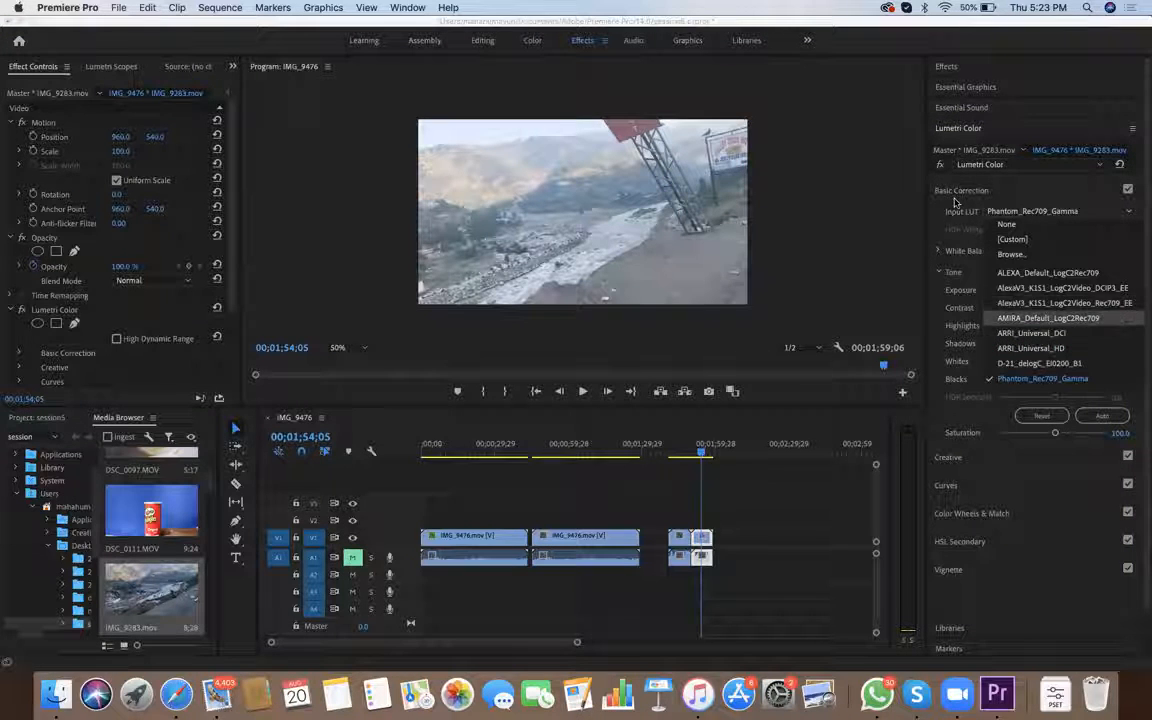
{"action": "left_click", "coordinate": [1042, 271]}
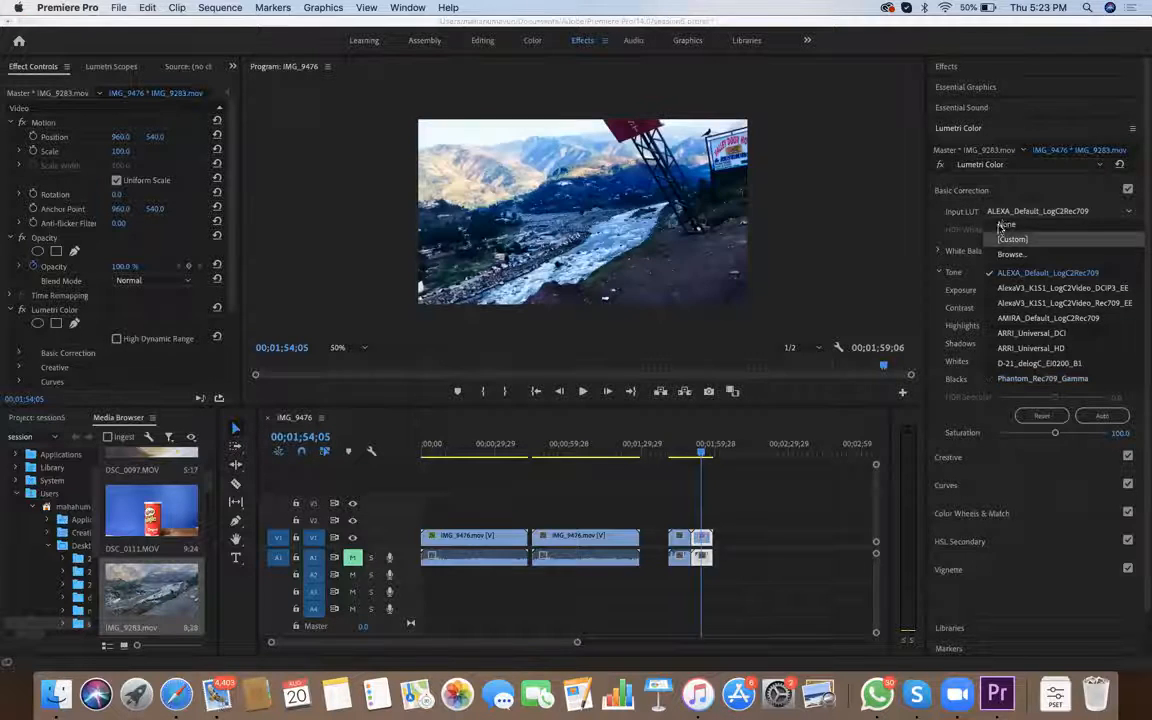
{"action": "left_click", "coordinate": [1006, 224]}
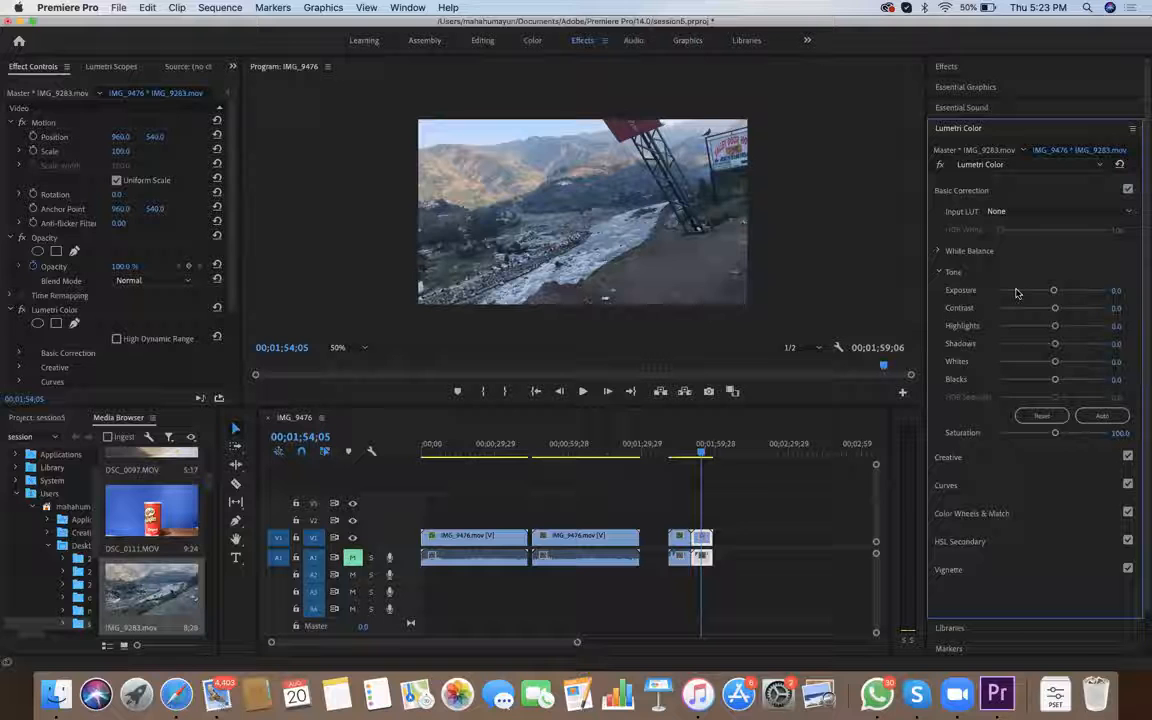
Set the second IMG_9283 clip's Exposure to -0.4, Contrast to 56.4, Whites to -2.6 and Blacks to -10.3
{"action": "left_click_drag", "start_coordinate": [1055, 379], "coordinate": [1000, 379]}
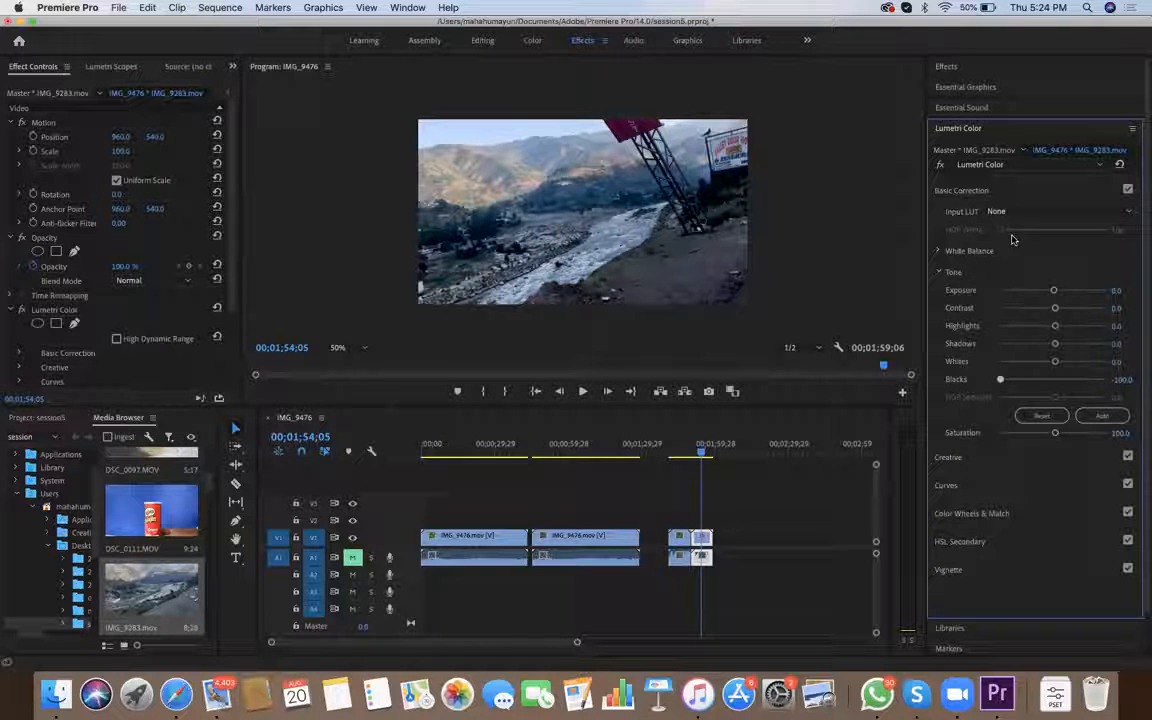
{"action": "left_click_drag", "start_coordinate": [1008, 201], "coordinate": [1049, 379]}
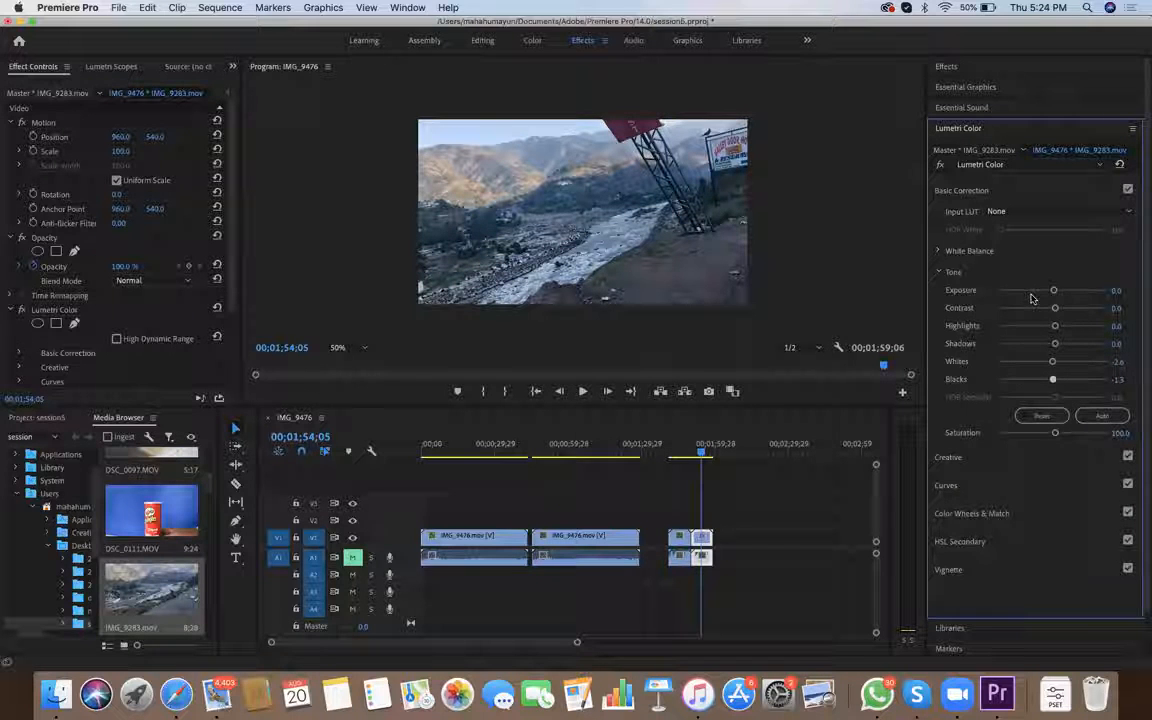
{"action": "mouse_move", "coordinate": [1055, 308]}
{"action": "left_mouse_down"}
{"action": "mouse_move", "coordinate": [1024, 308]}
{"action": "mouse_move", "coordinate": [1085, 308]}
{"action": "mouse_move", "coordinate": [1075, 291]}
{"action": "mouse_move", "coordinate": [1059, 298]}
{"action": "left_mouse_up"}
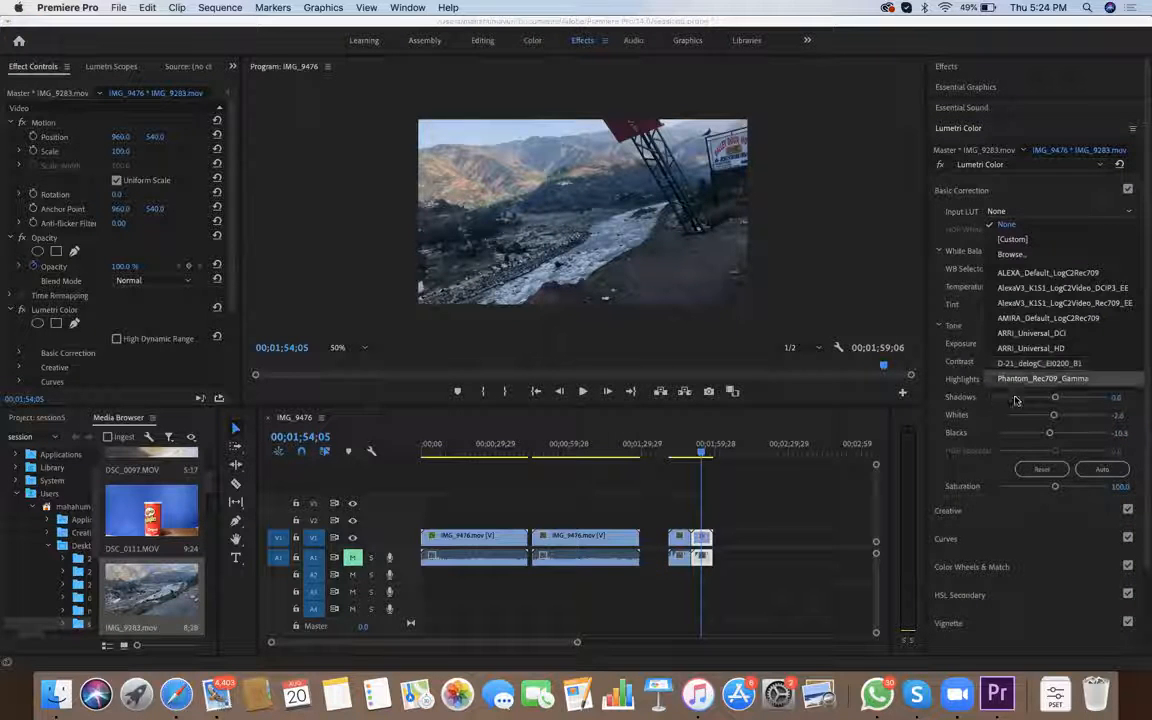
Try the Phantom_Rec709_Gamma input LUT on the tone-corrected IMG_9283 clip, and return the Input LUT to None
{"action": "left_click", "coordinate": [1050, 378]}
{"action": "left_click", "coordinate": [1040, 211]}
{"action": "left_click", "coordinate": [1040, 224]}
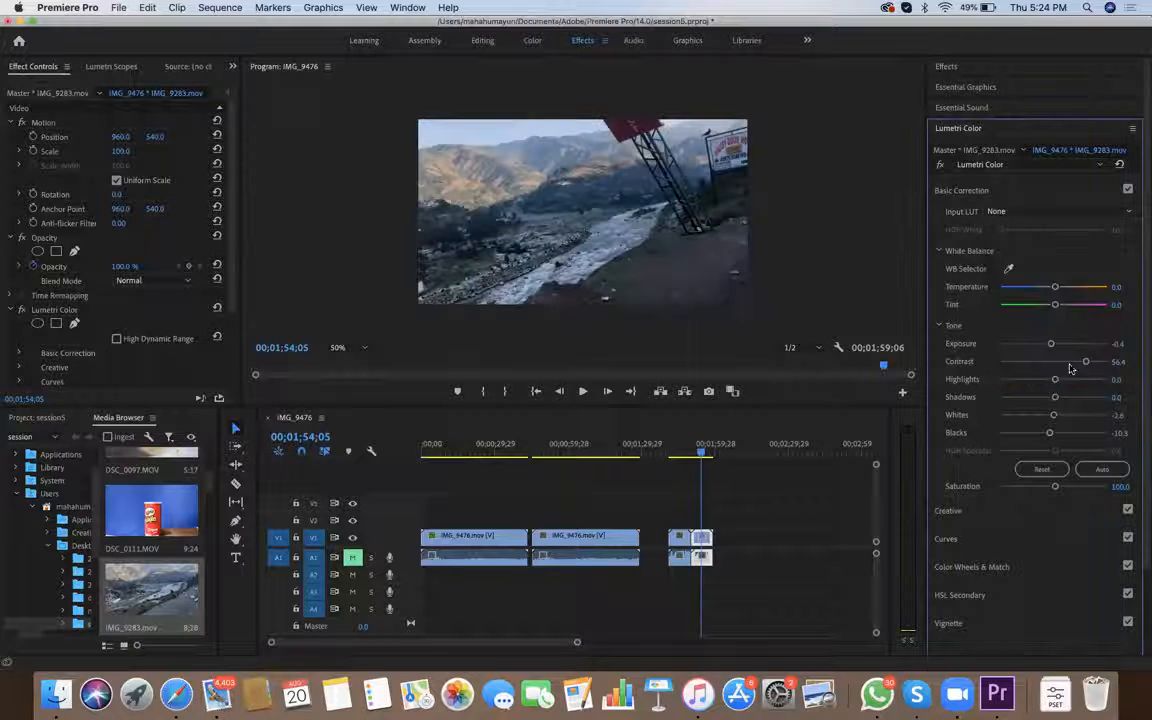
Try the SL BLEACH LDR, SL BLUE MOON, SL CLEAN FUJI A HDR and SL CROSS HDR creative looks on the second IMG_9283 clip
{"action": "left_click", "coordinate": [948, 510]}
{"action": "mouse_move", "coordinate": [1049, 316]}
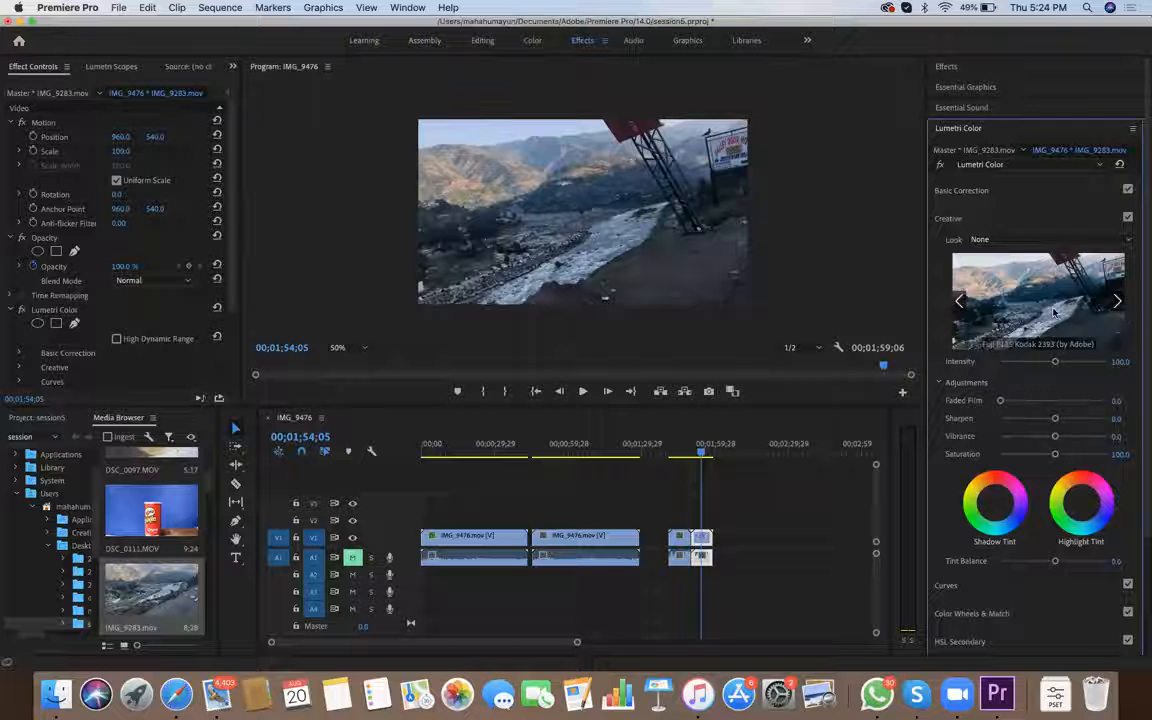
{"action": "left_click", "coordinate": [1050, 239]}
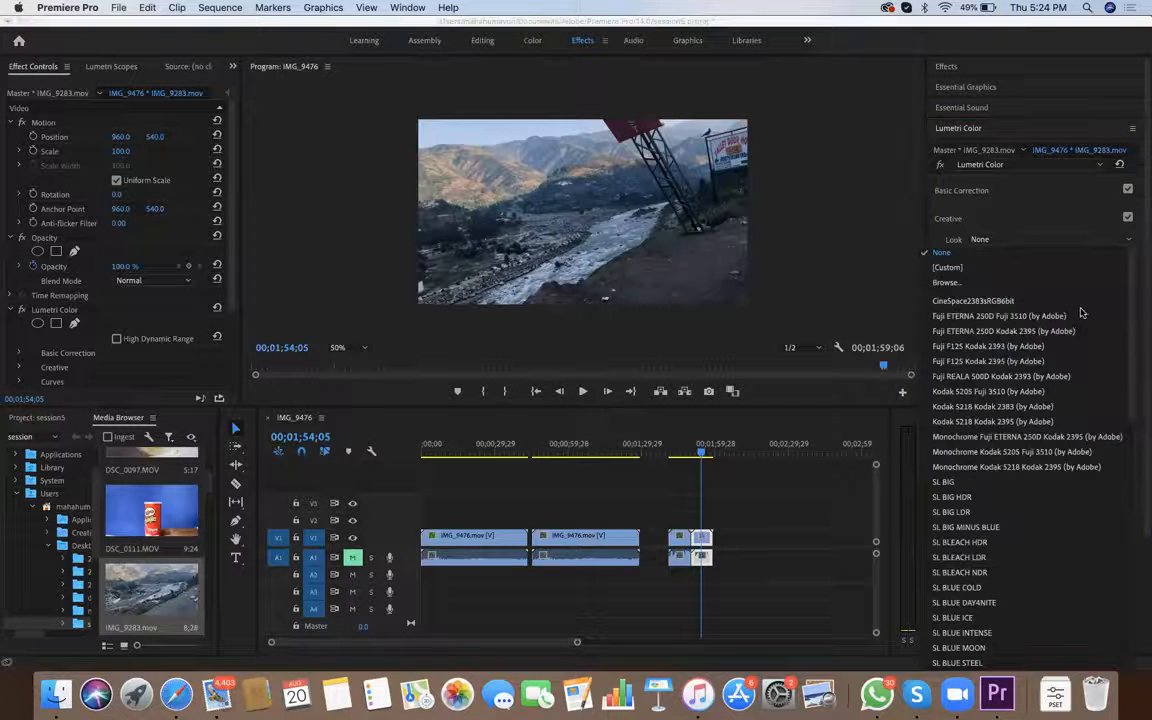
{"action": "scroll", "coordinate": [1070, 300], "scroll_direction": "down", "scroll_amount": 8}
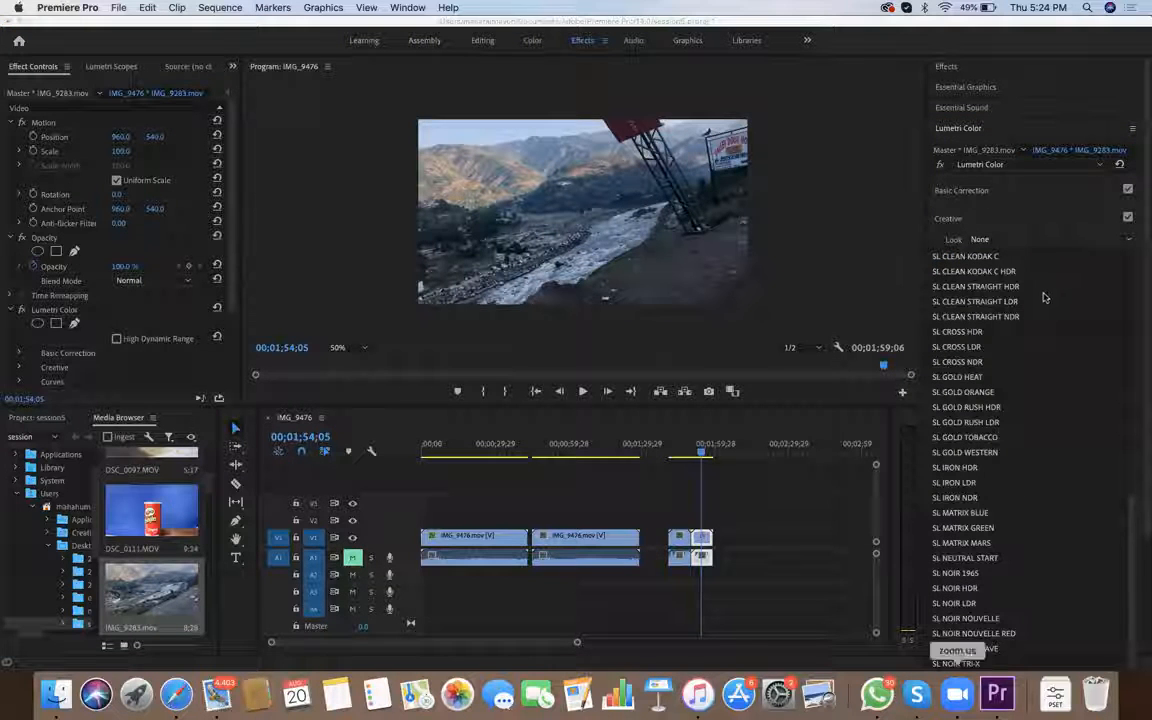
{"action": "scroll", "coordinate": [1014, 263], "scroll_direction": "up", "scroll_amount": 10}
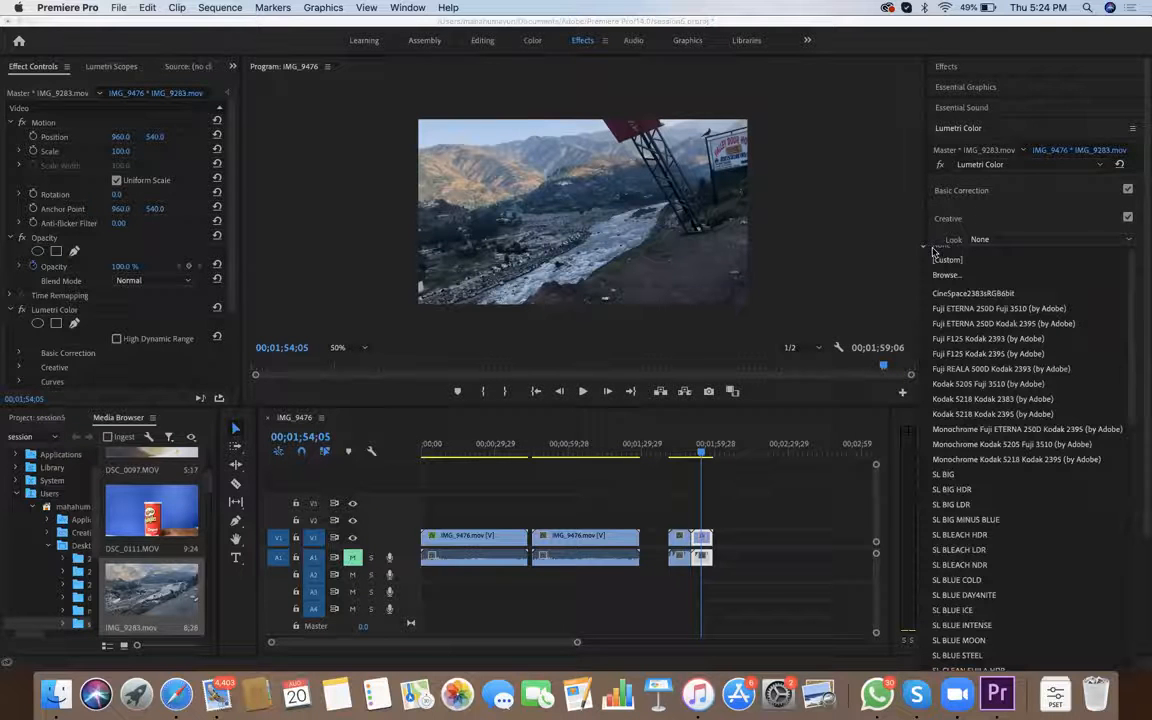
{"action": "scroll", "coordinate": [1040, 230], "scroll_direction": "down", "scroll_amount": 5}
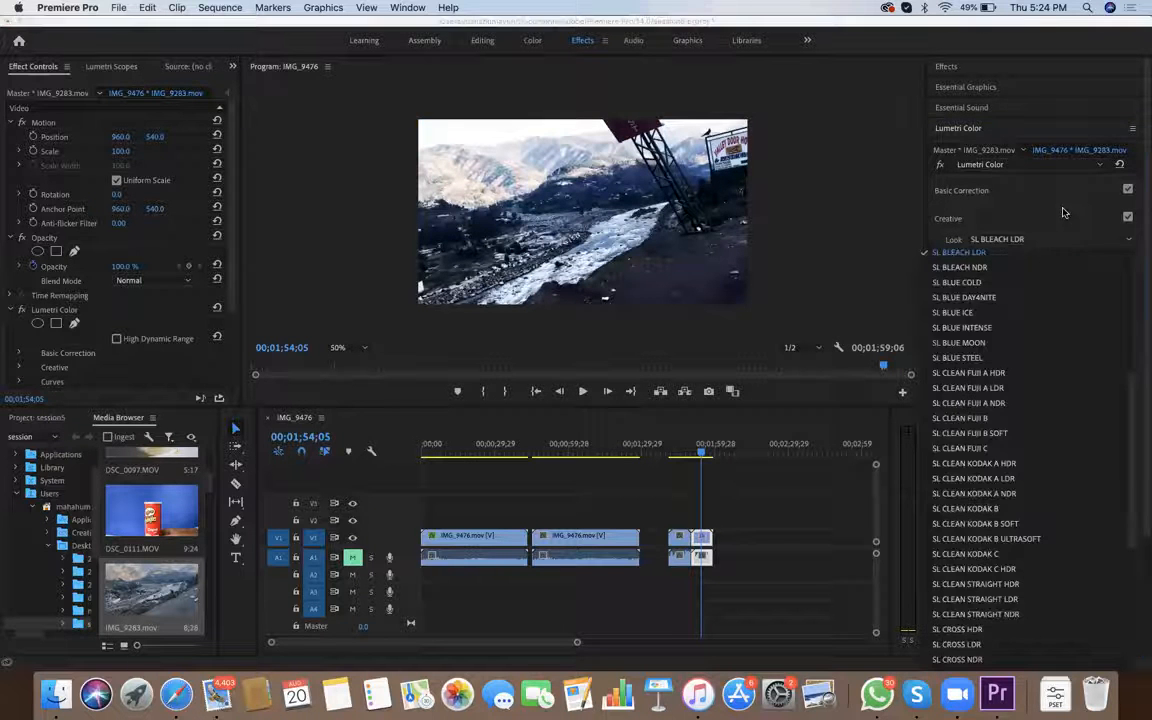
{"action": "left_click", "coordinate": [1020, 342]}
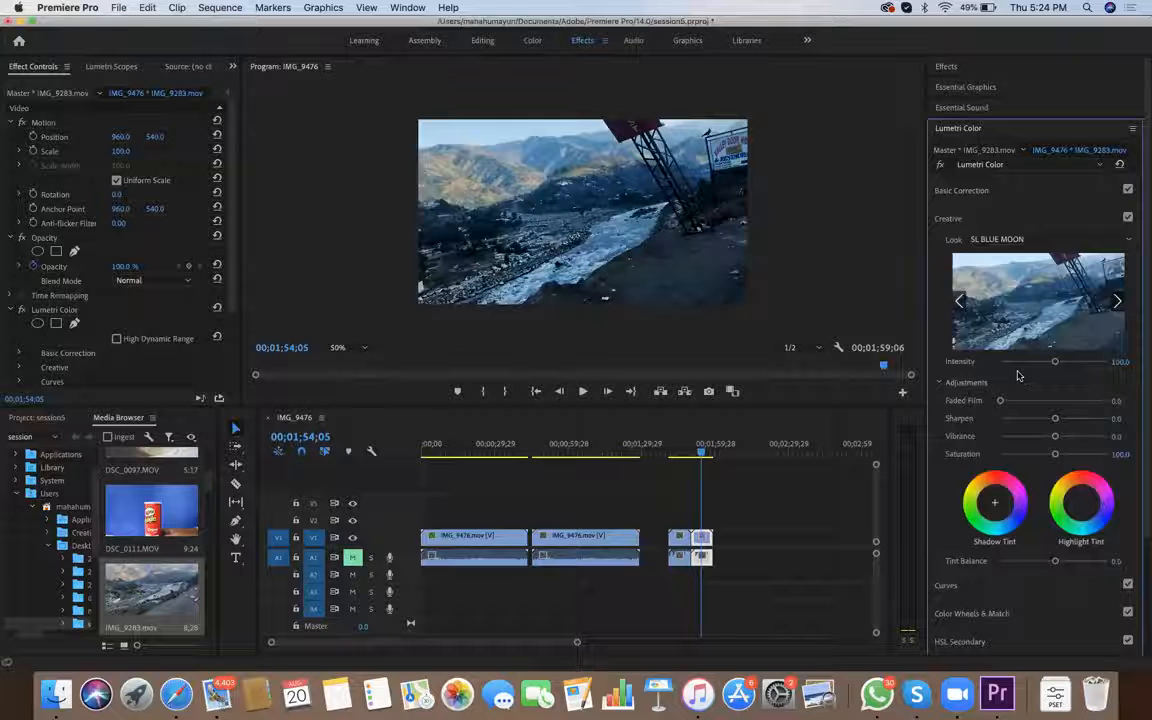
{"action": "left_click", "coordinate": [1030, 239]}
{"action": "left_click", "coordinate": [1030, 233]}
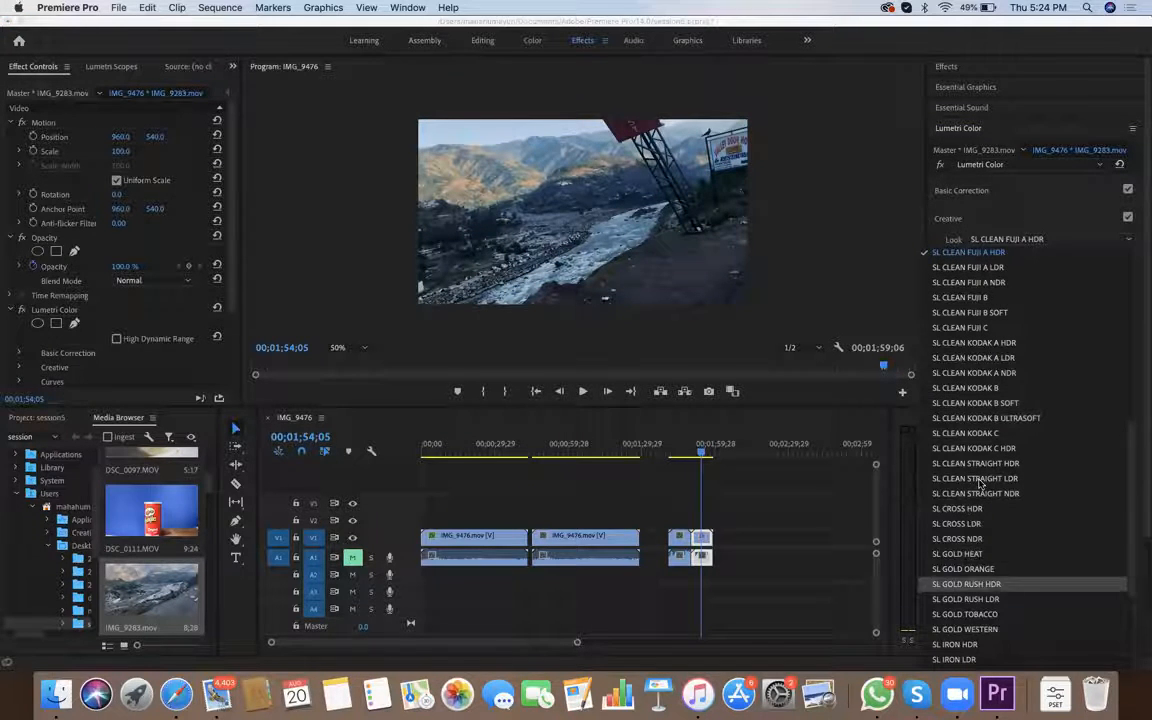
{"action": "left_click", "coordinate": [960, 508]}
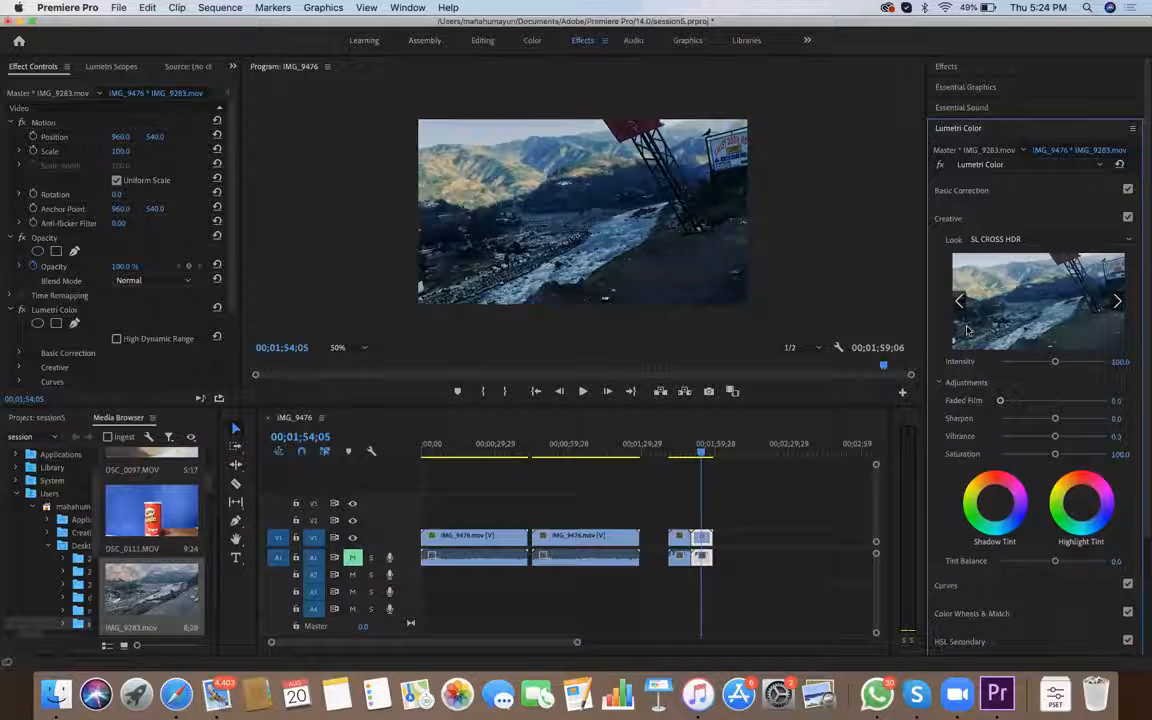
Apply the SL NOIR TRI-X look to the second IMG_9283 clip at 79.5 Intensity, with slight shadow and bluish highlight tints, and preview it at 00;01;55;25
{"action": "left_click", "coordinate": [985, 240]}
{"action": "left_click", "coordinate": [960, 663]}
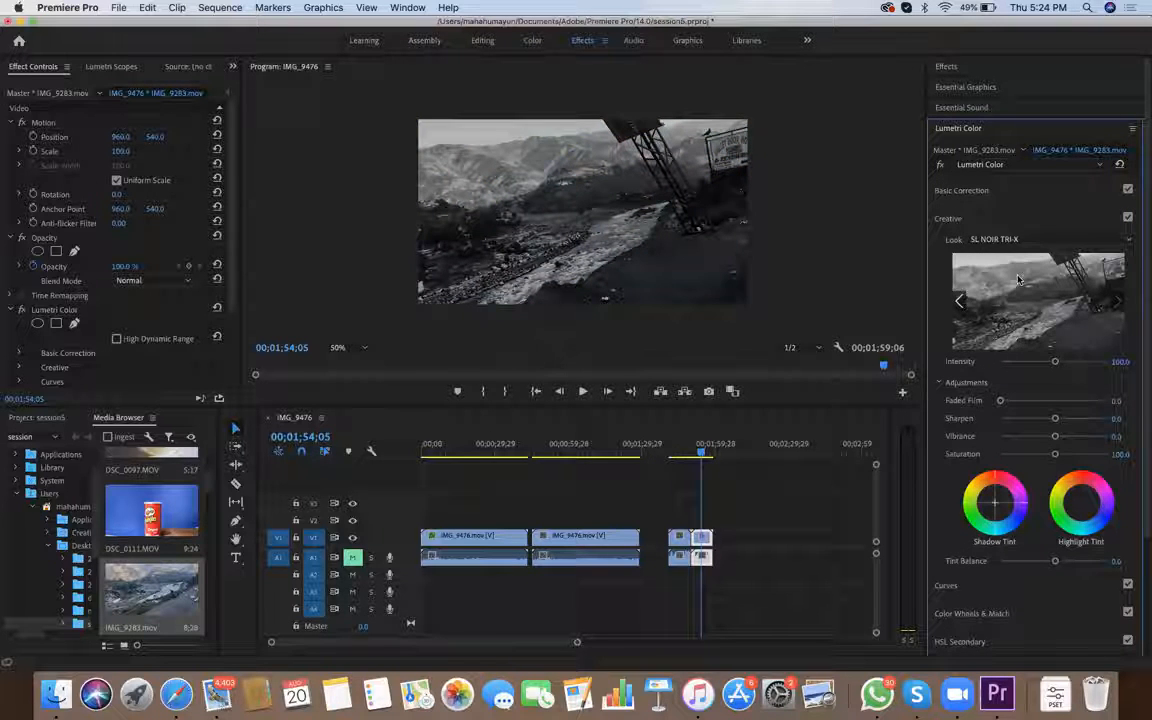
{"action": "left_click_drag", "start_coordinate": [1080, 361], "coordinate": [1031, 361]}
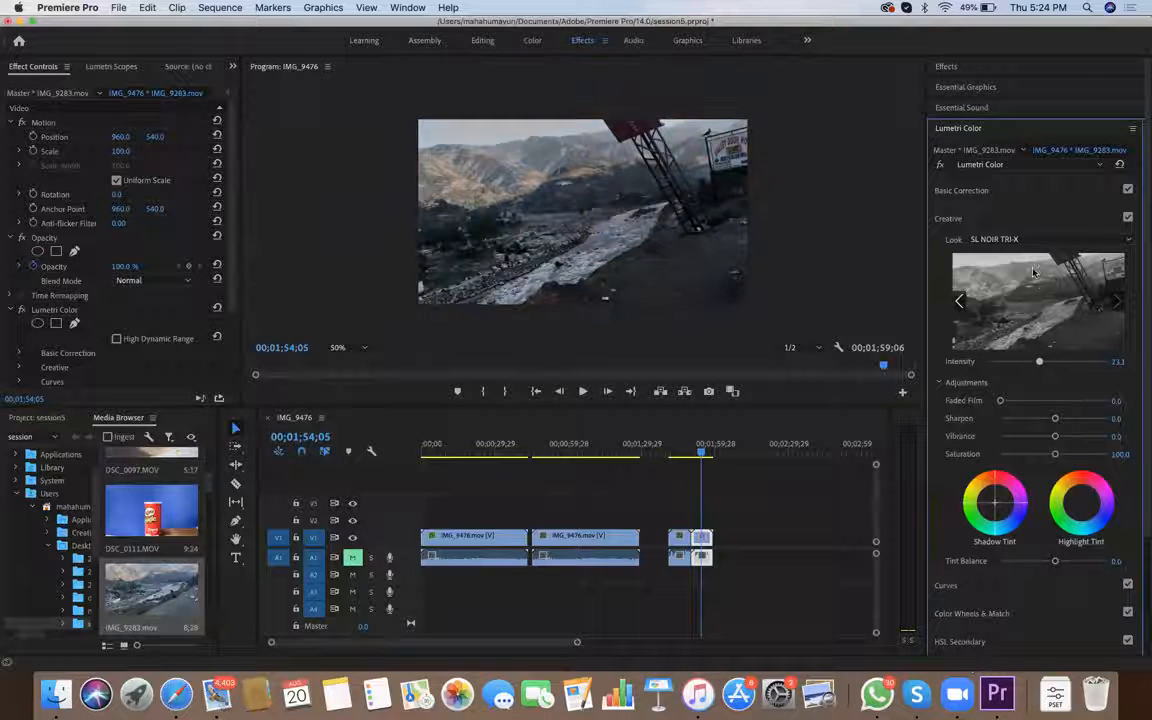
{"action": "left_click_drag", "start_coordinate": [1116, 361], "coordinate": [1112, 387]}
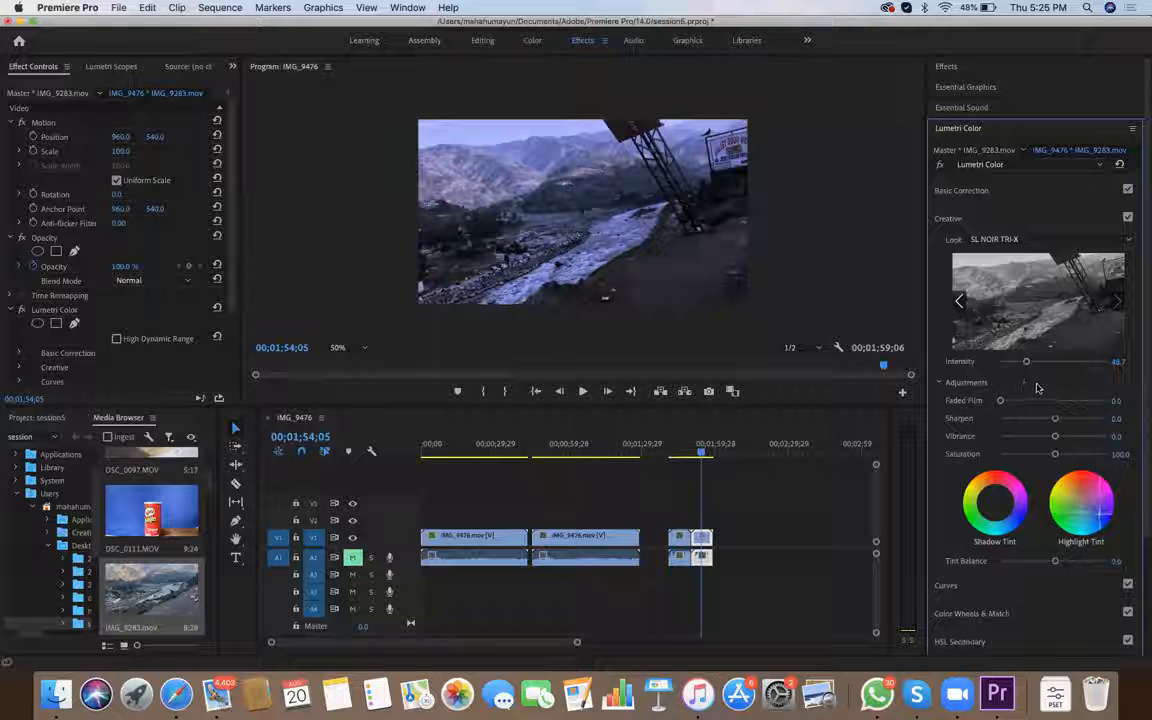
{"action": "key", "text": "super+z"}
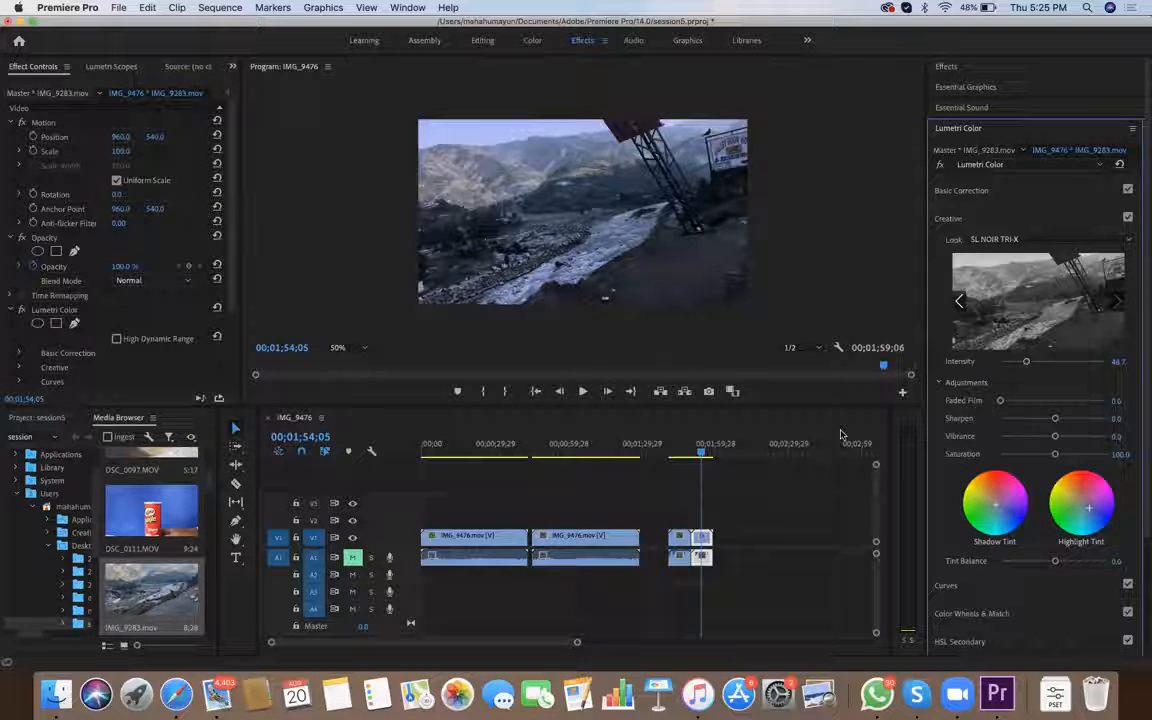
{"action": "left_click_drag", "start_coordinate": [1026, 363], "coordinate": [1042, 362]}
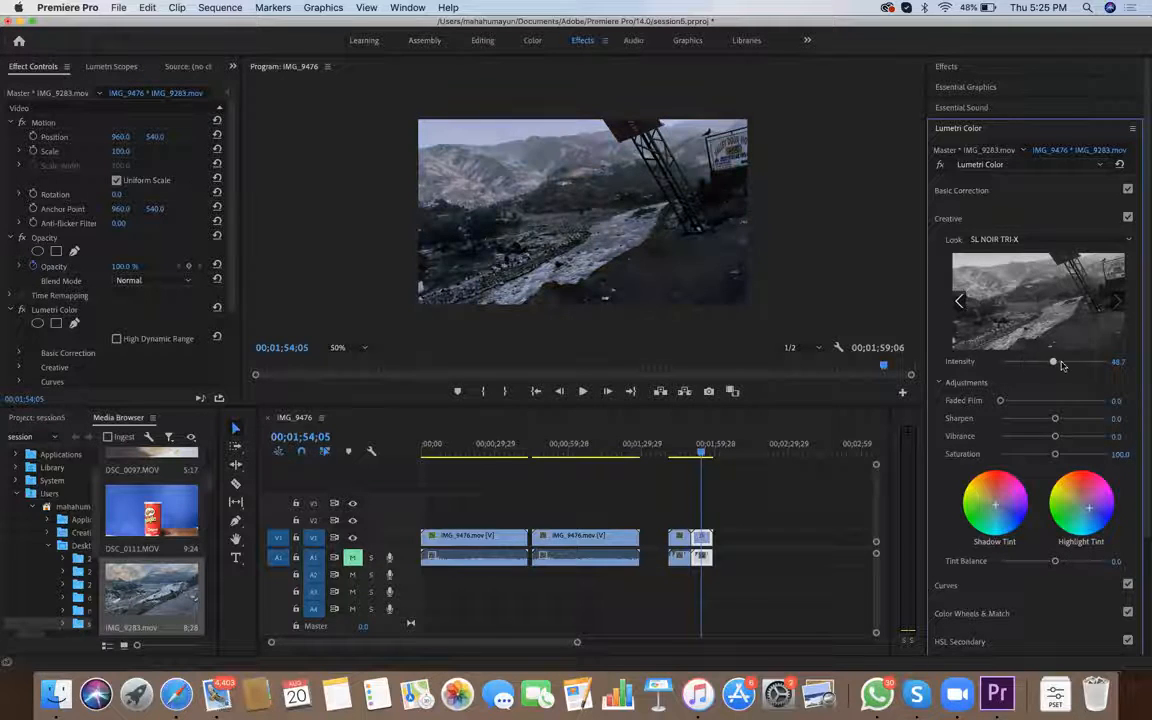
{"action": "left_click", "coordinate": [696, 456]}
{"action": "mouse_move", "coordinate": [686, 460]}
{"action": "left_mouse_down"}
{"action": "mouse_move", "coordinate": [674, 458]}
{"action": "mouse_move", "coordinate": [706, 458]}
{"action": "left_mouse_up"}
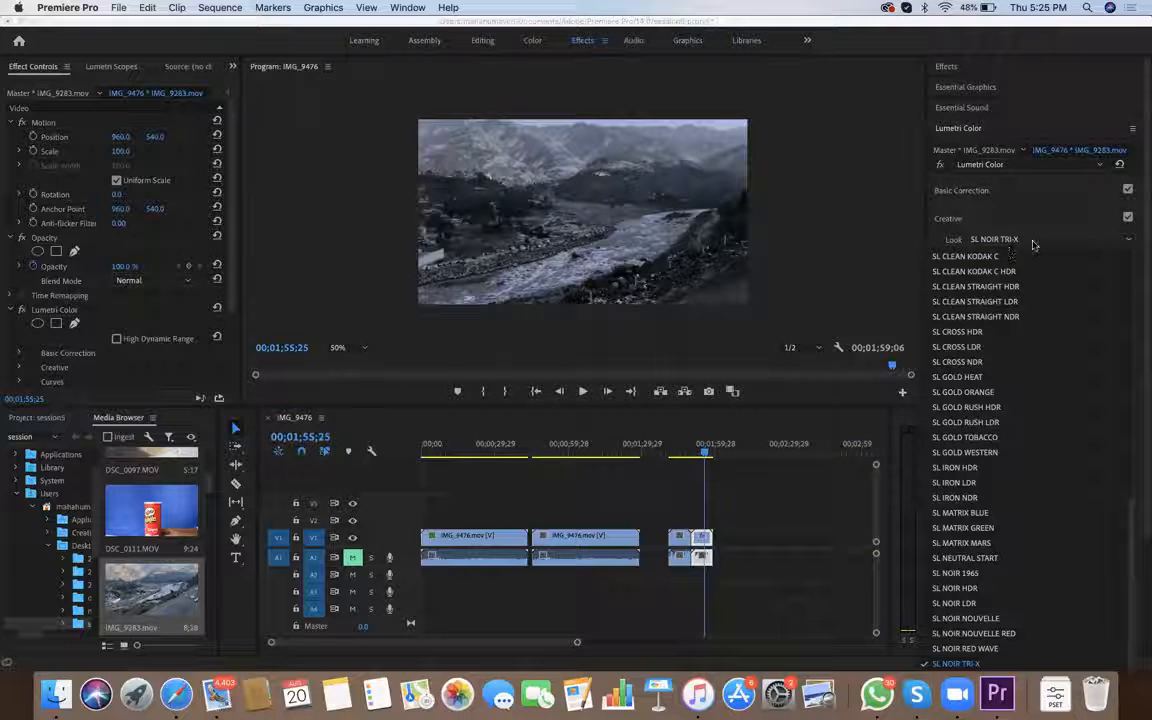
{"action": "left_click", "coordinate": [914, 430]}
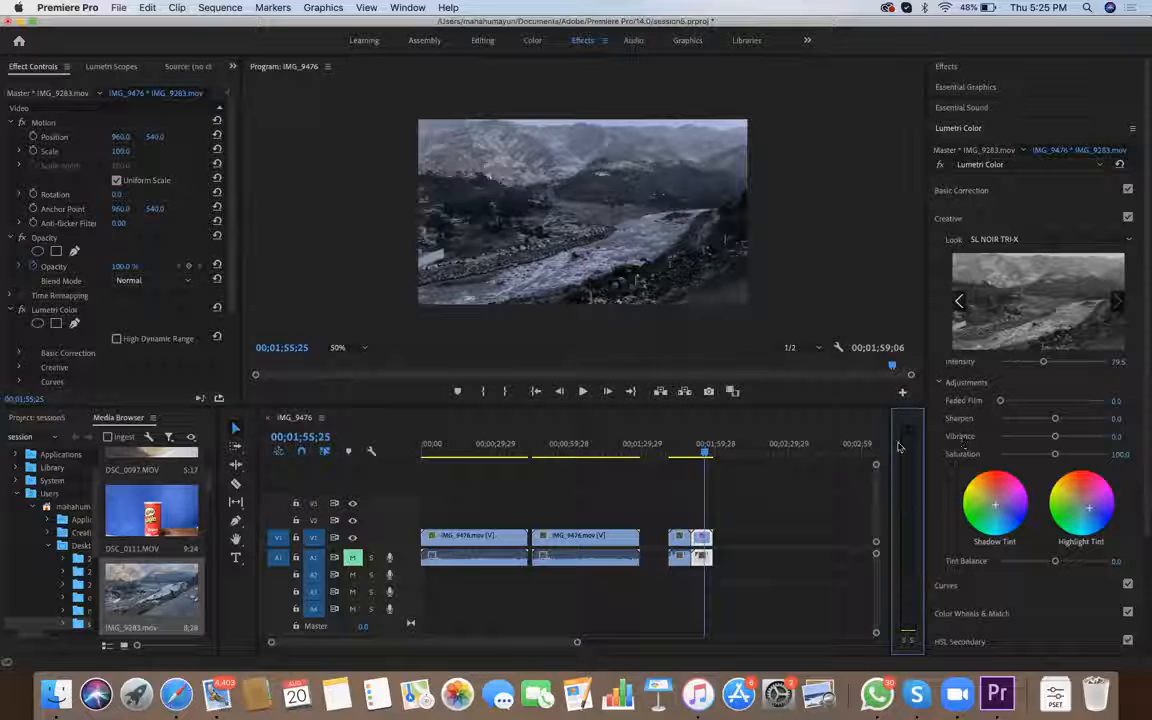
Open the Color Wheels & Match settings and append a third IMG_9283 clip directly after the second one on V1
{"action": "left_click", "coordinate": [978, 612]}
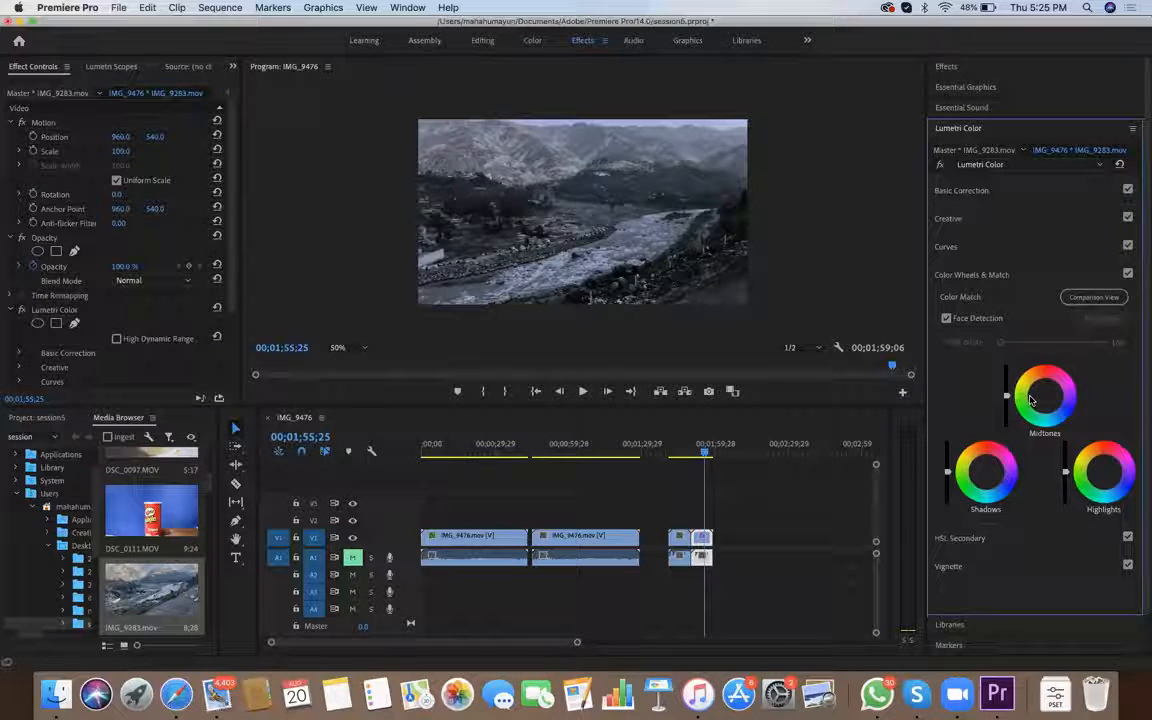
{"action": "left_click_drag", "start_coordinate": [172, 588], "coordinate": [719, 540]}
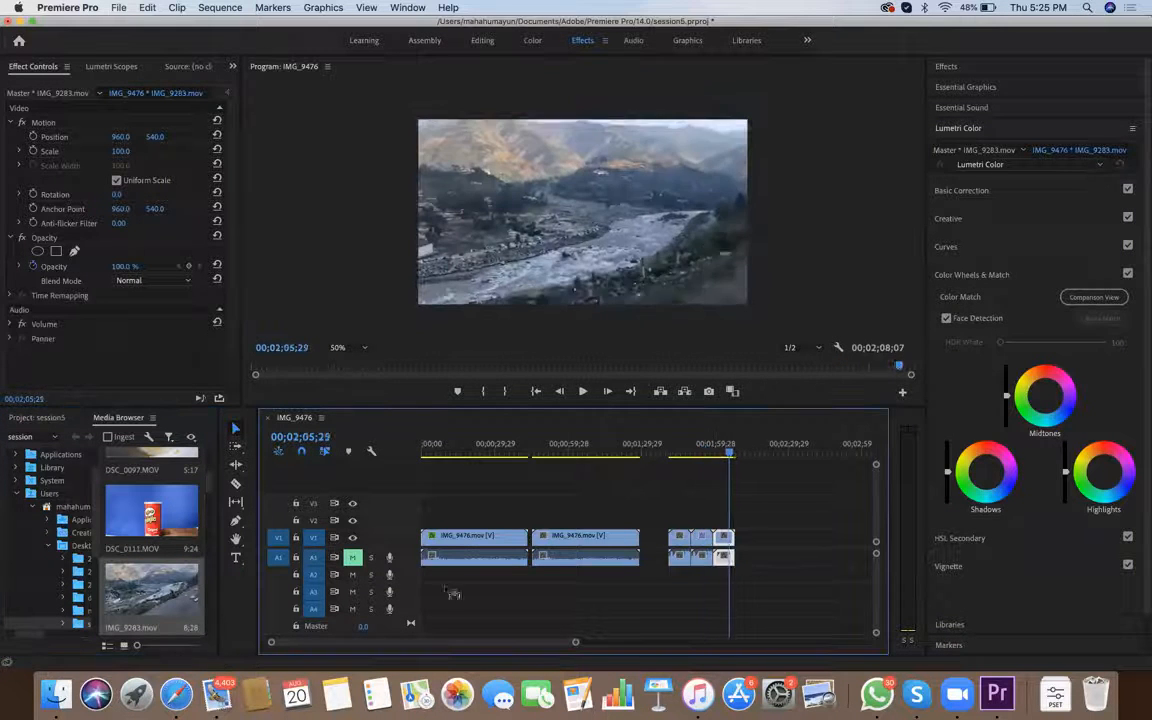
Shift the third IMG_9283 clip's midtones slightly toward orange and its shadows toward blue with the color wheels
{"action": "left_click", "coordinate": [1043, 393]}
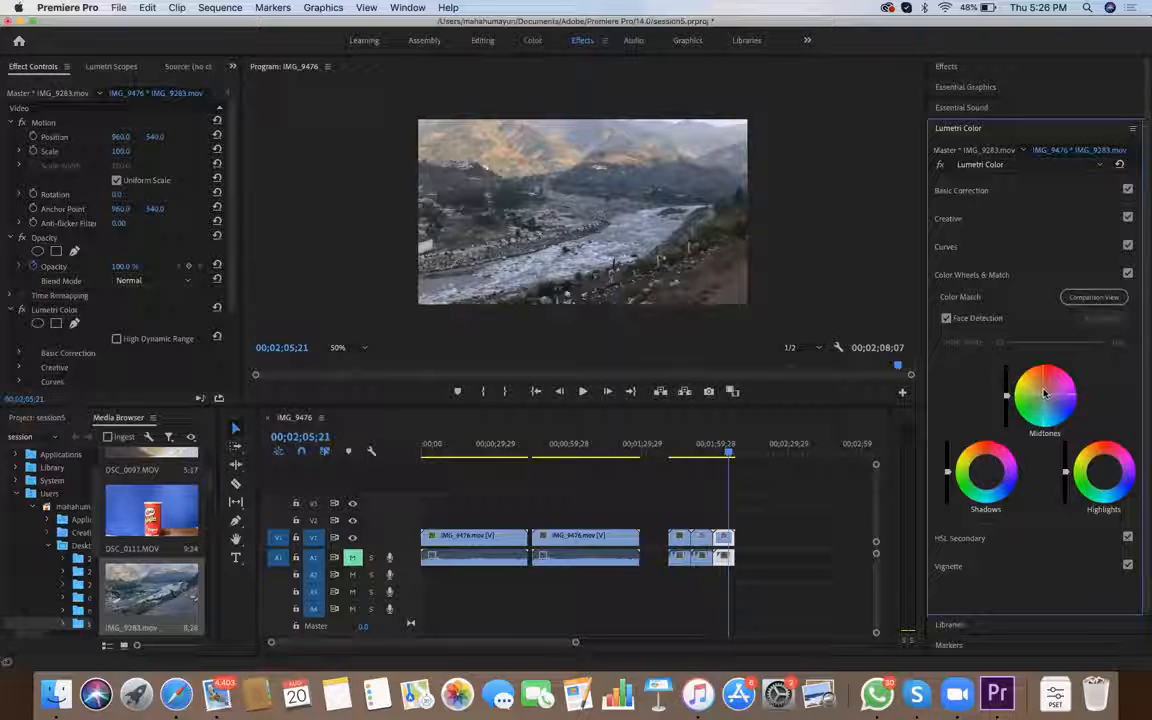
{"action": "double_click", "coordinate": [1043, 394]}
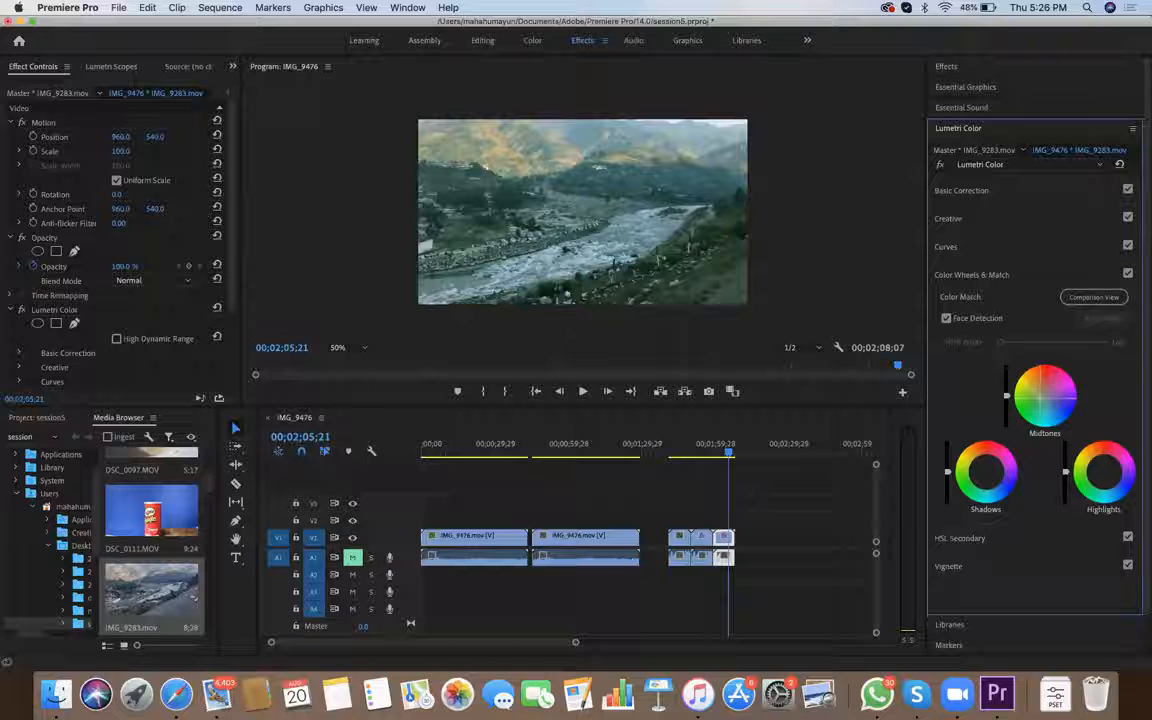
{"action": "double_click", "coordinate": [1043, 396]}
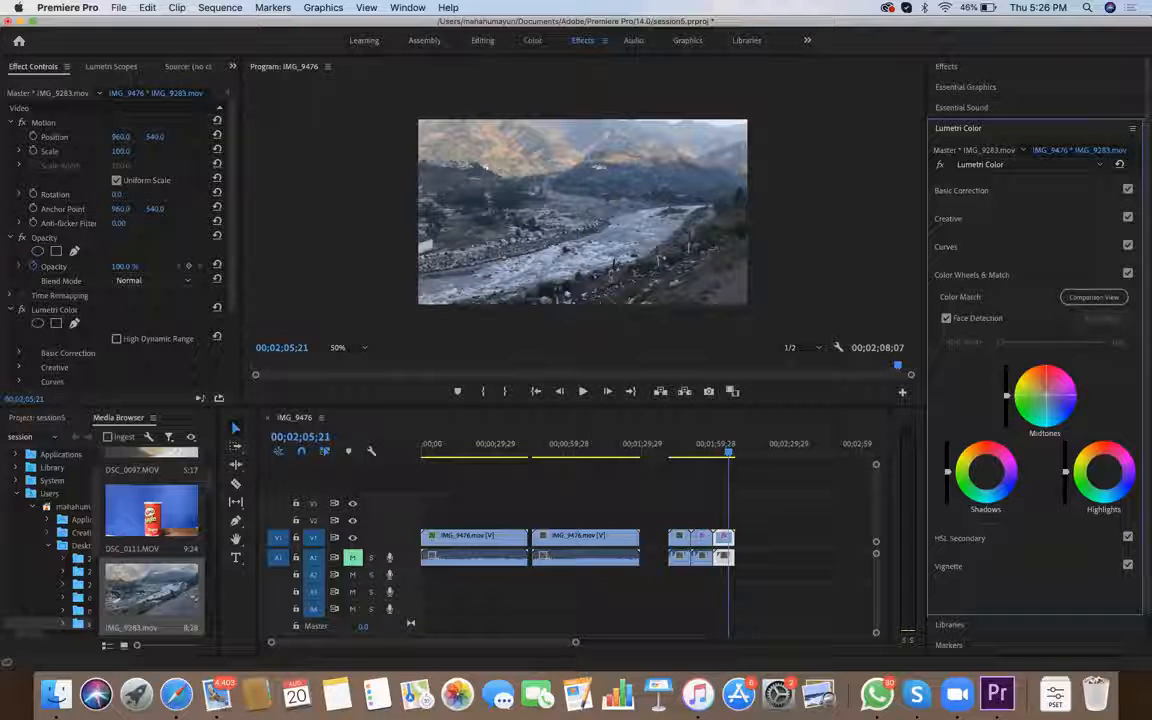
{"action": "left_click_drag", "start_coordinate": [1046, 395], "coordinate": [1044, 389]}
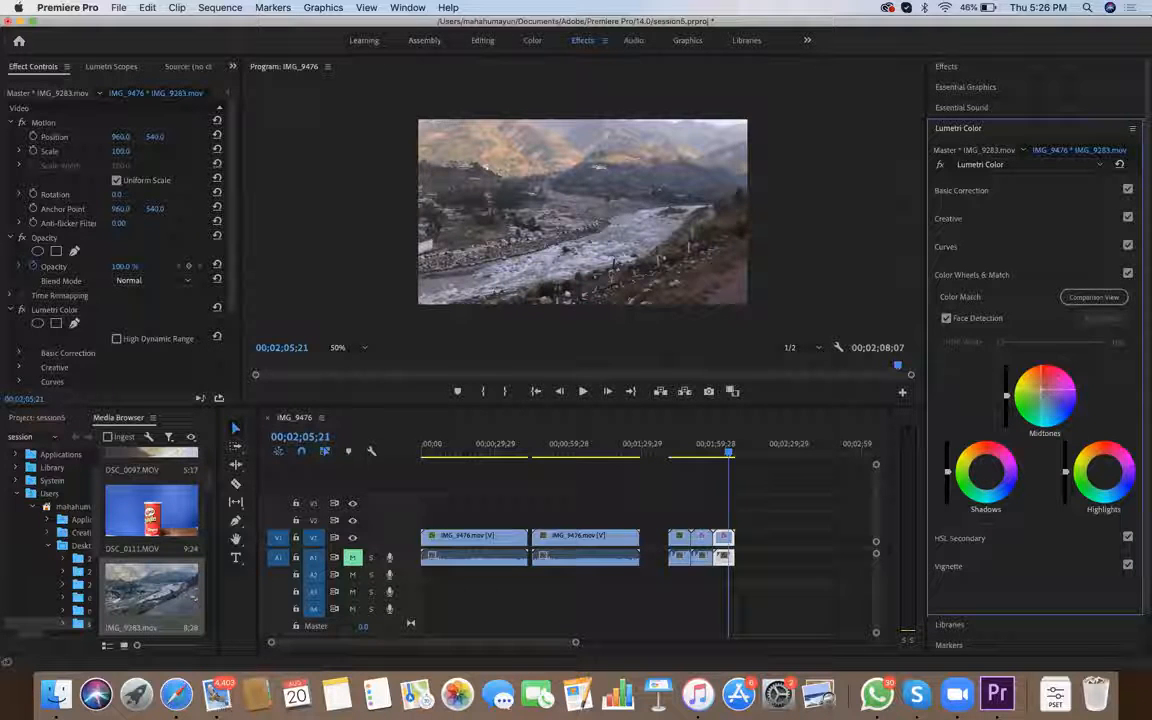
{"action": "left_click_drag", "start_coordinate": [987, 471], "coordinate": [990, 476]}
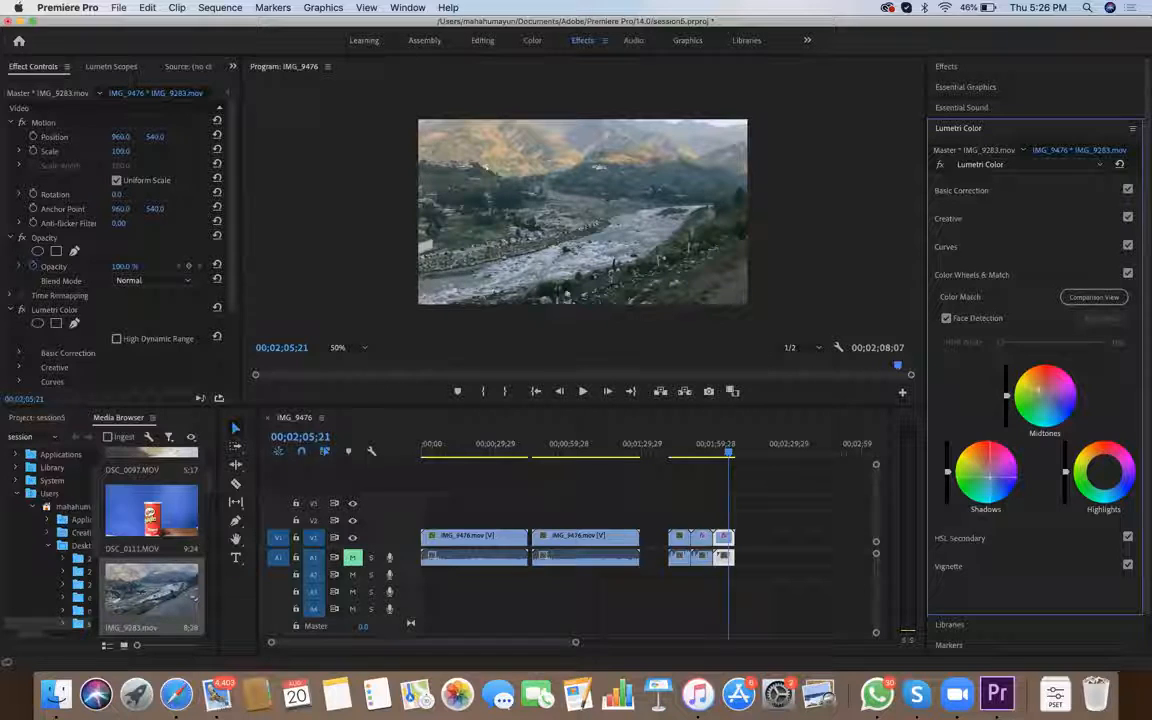
{"action": "left_click_drag", "start_coordinate": [988, 476], "coordinate": [992, 479]}
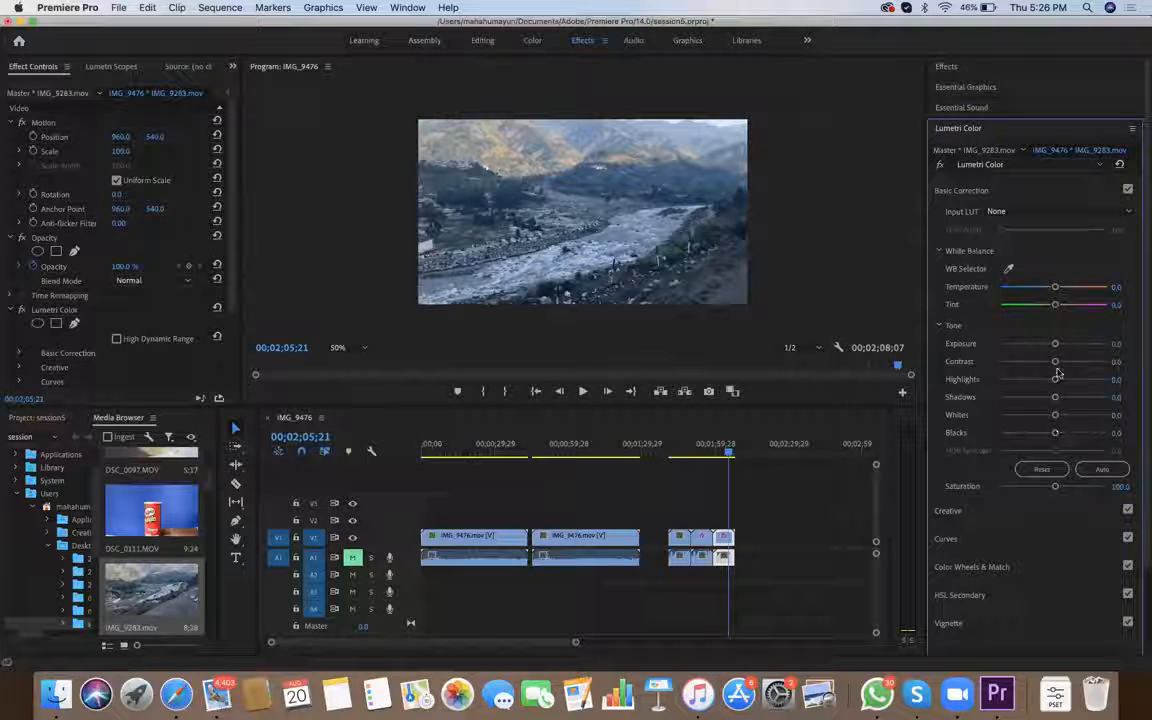
Set the third IMG_9283 clip's Contrast to 48.7 and its Creative Vibrance to 71.8
{"action": "left_click_drag", "start_coordinate": [1054, 366], "coordinate": [1080, 366]}
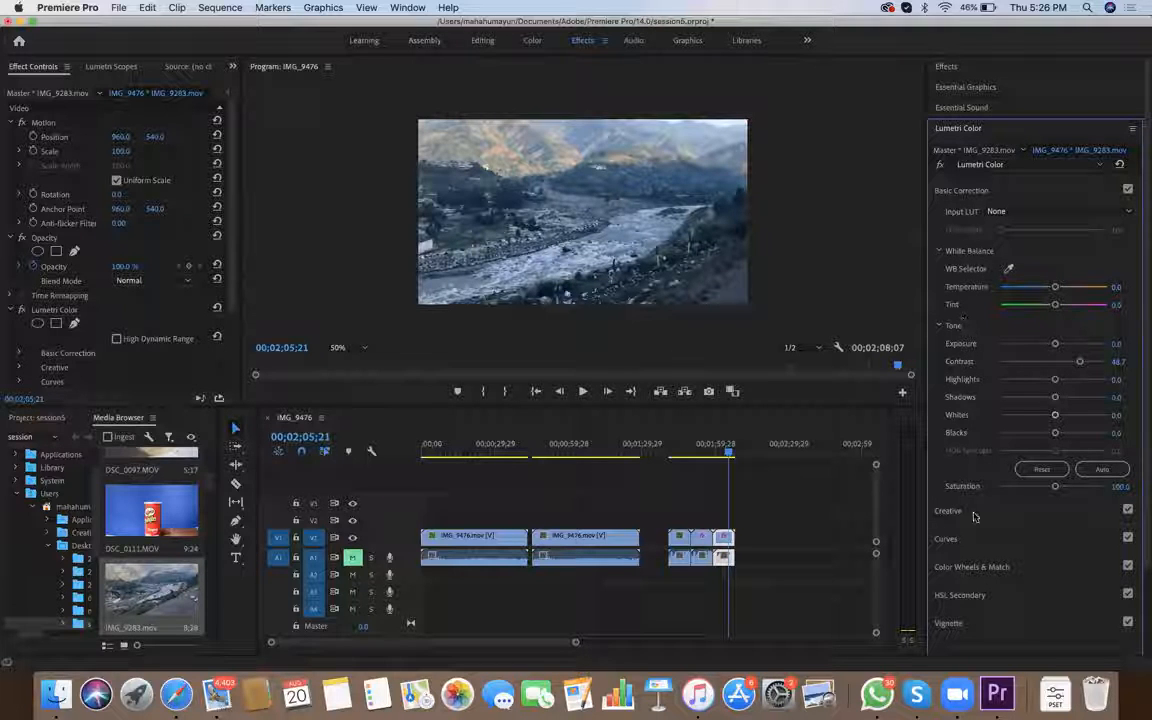
{"action": "left_click", "coordinate": [975, 512]}
{"action": "left_click_drag", "start_coordinate": [1054, 437], "coordinate": [1092, 437]}
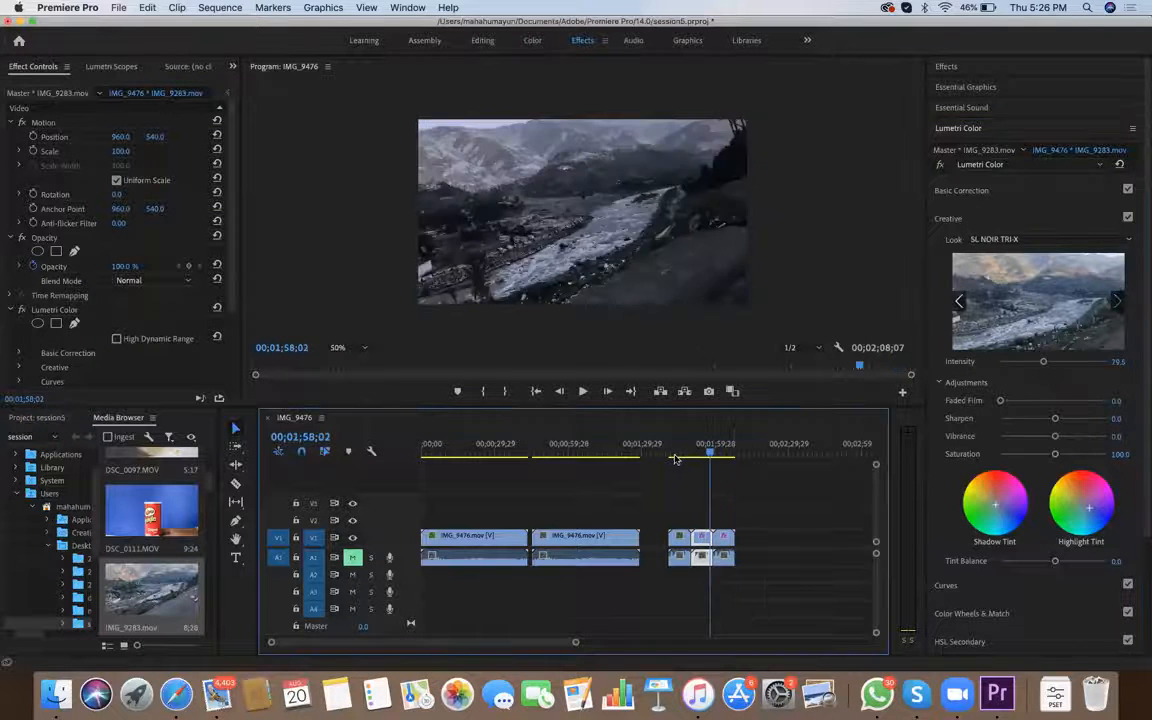
Scrub through the three IMG_9283 clips to compare their grades
{"action": "left_click_drag", "start_coordinate": [675, 459], "coordinate": [699, 458]}
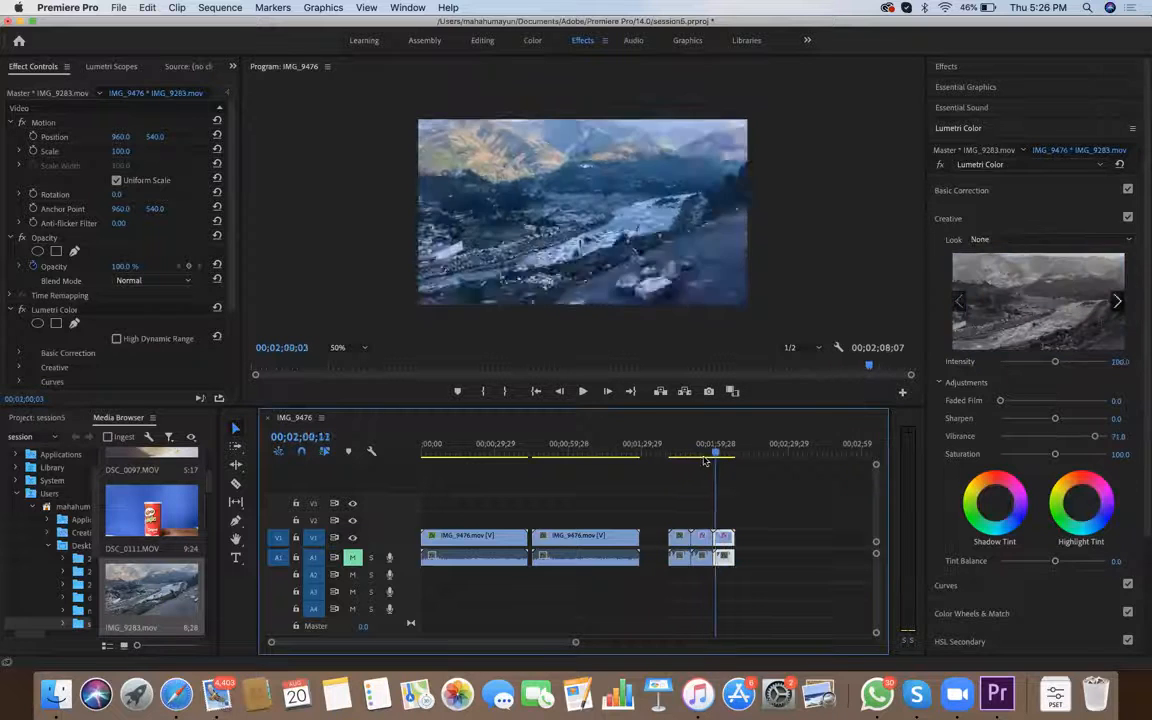
{"action": "left_click_drag", "start_coordinate": [710, 458], "coordinate": [728, 458]}
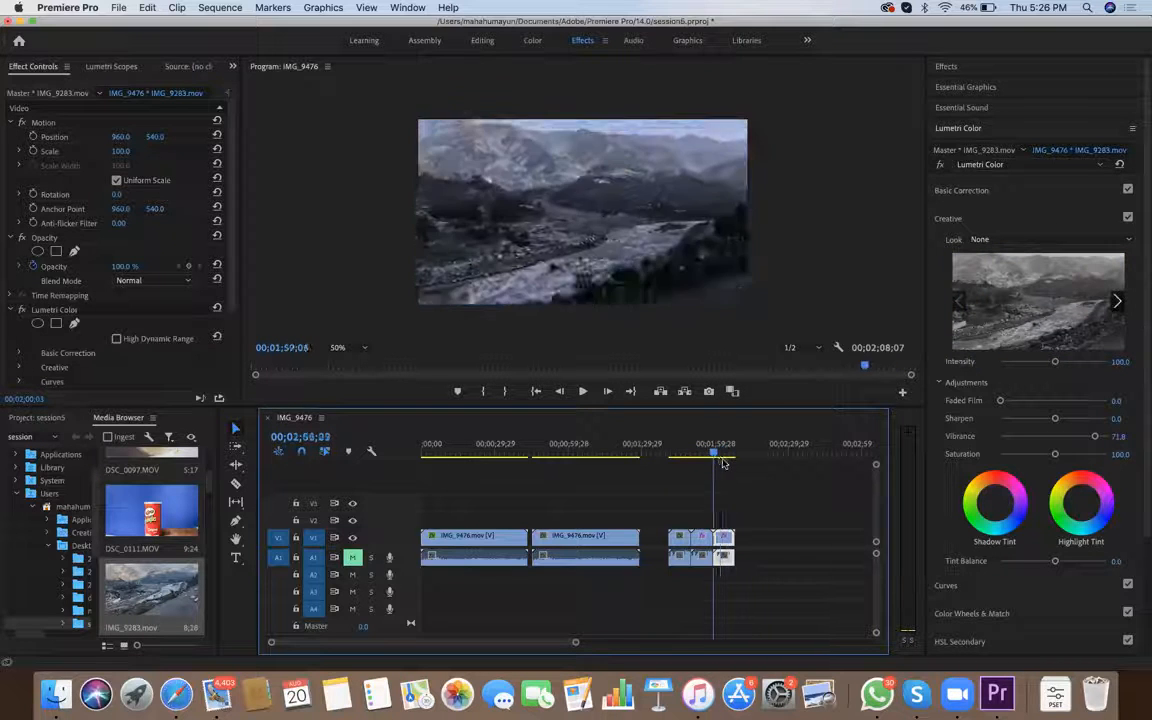
{"action": "left_click_drag", "start_coordinate": [715, 458], "coordinate": [705, 464]}
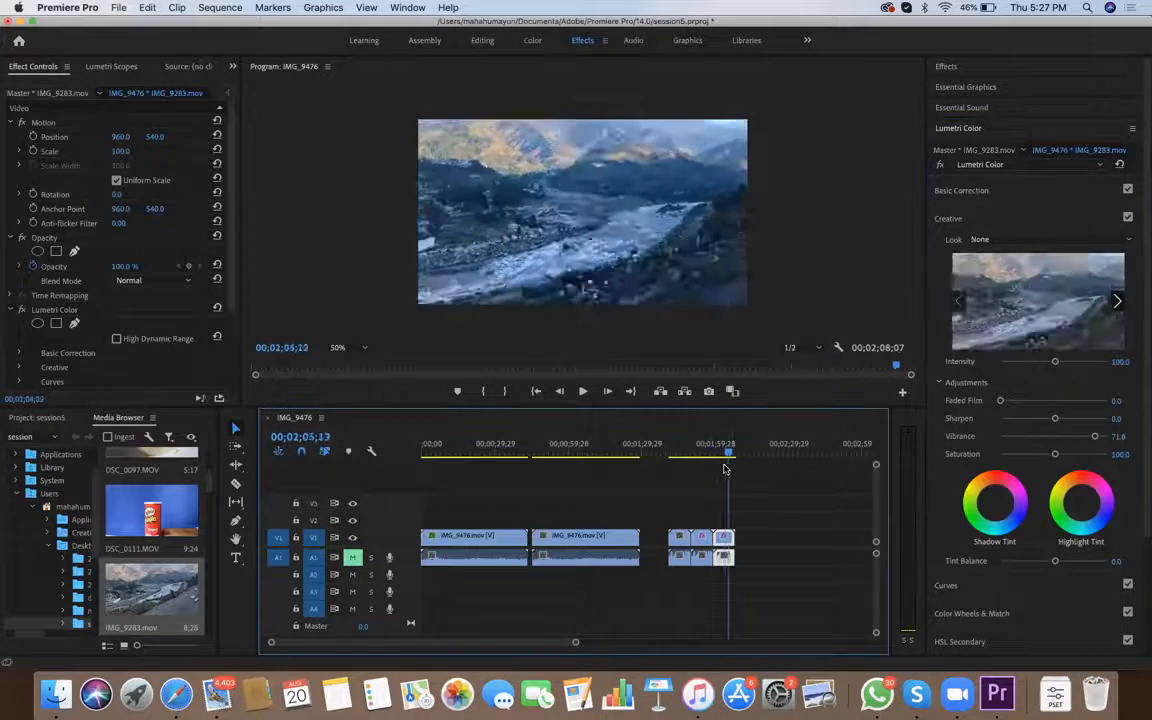
Set the Tint Balance to -24.4 on the third IMG_9283 clip and to 37.2 on the second
{"action": "left_click_drag", "start_coordinate": [1055, 562], "coordinate": [1044, 562]}
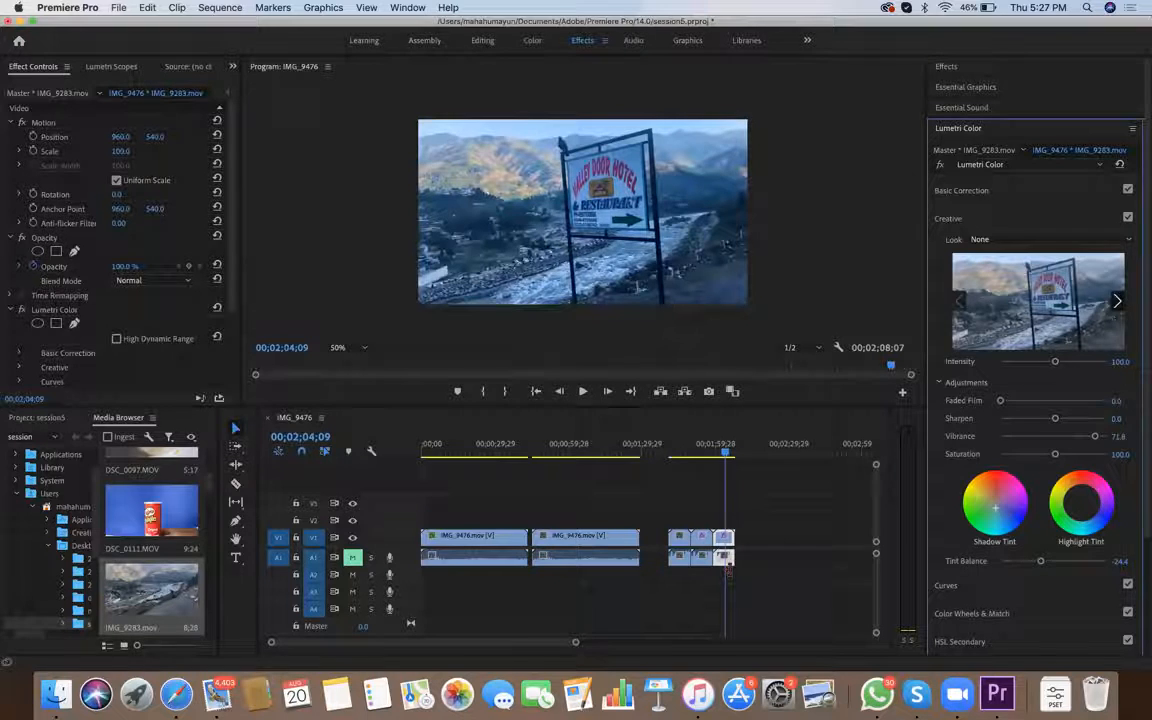
{"action": "left_click", "coordinate": [703, 541]}
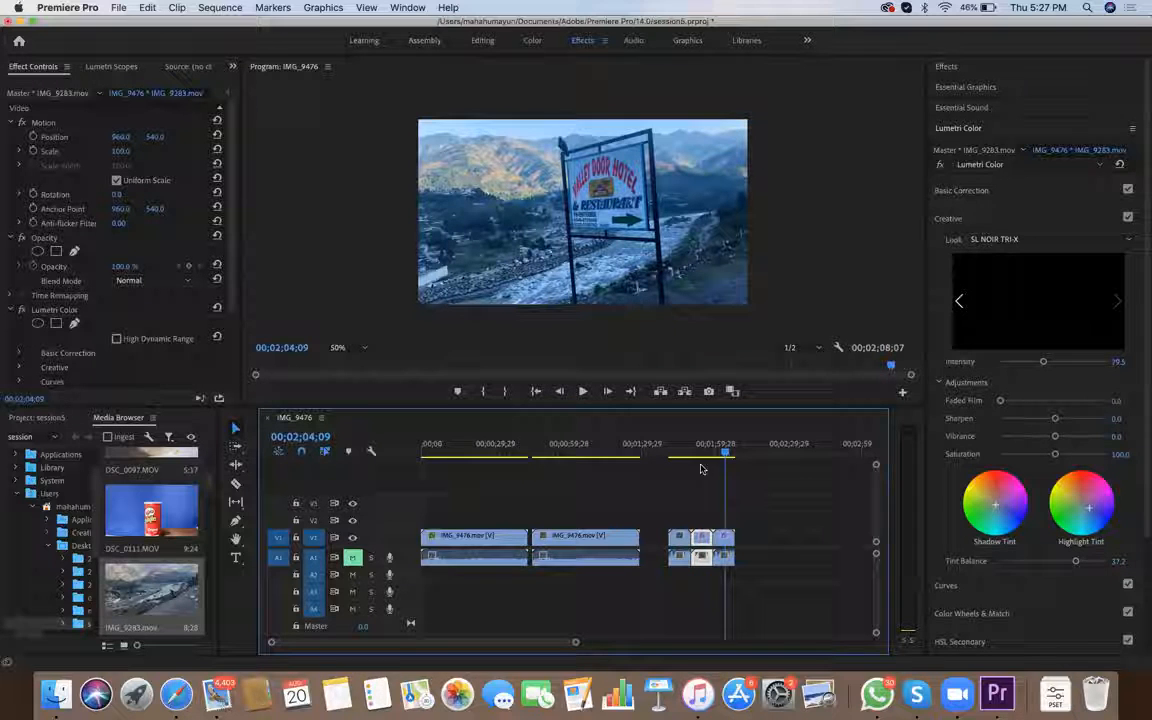
Select all clips in the sequence and scrub through them from the start to review the grades
{"action": "left_click_drag", "start_coordinate": [752, 598], "coordinate": [419, 511]}
{"action": "left_click", "coordinate": [424, 452]}
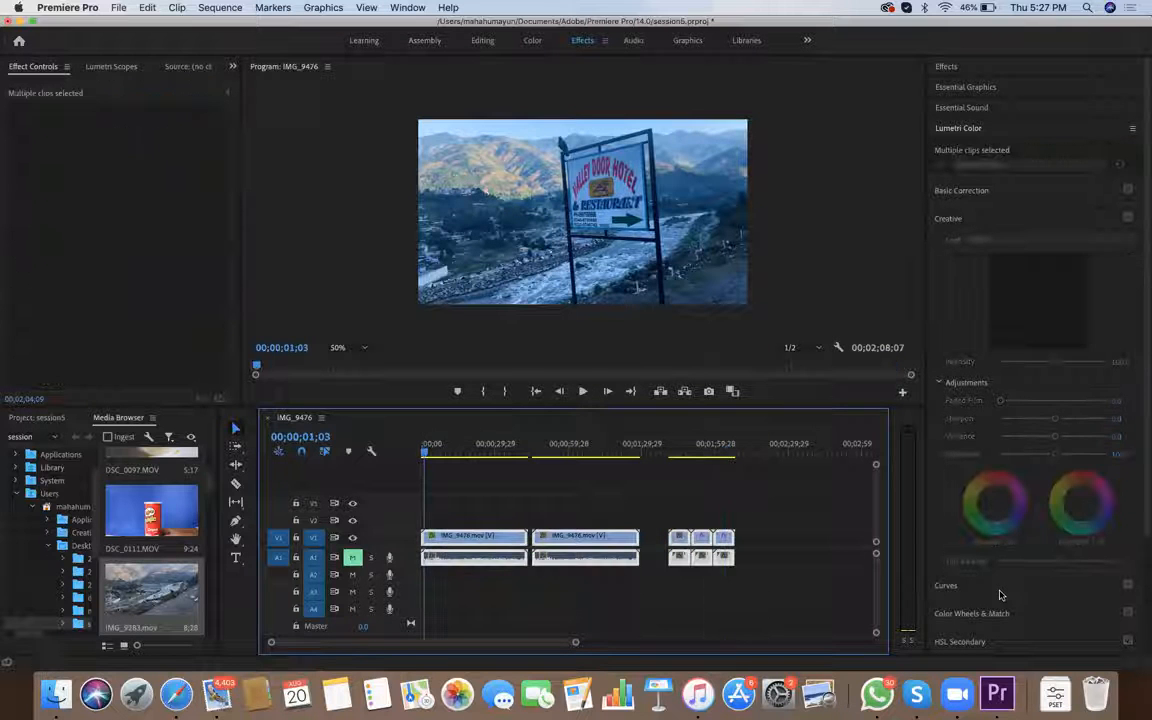
{"action": "left_click_drag", "start_coordinate": [424, 452], "coordinate": [457, 452]}
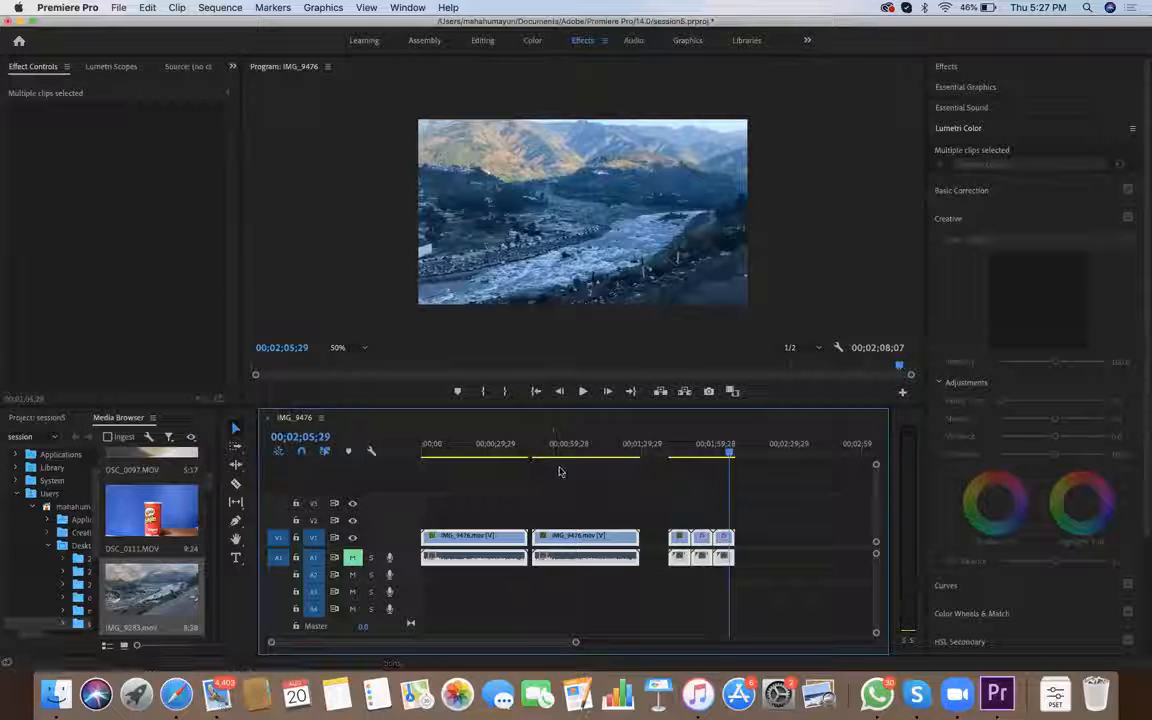
Try to add IMG_9687.mov from the Media Browser to V1 after the three IMG_9283 clips
{"action": "scroll", "coordinate": [590, 478], "scroll_direction": "right", "scroll_amount": 5}
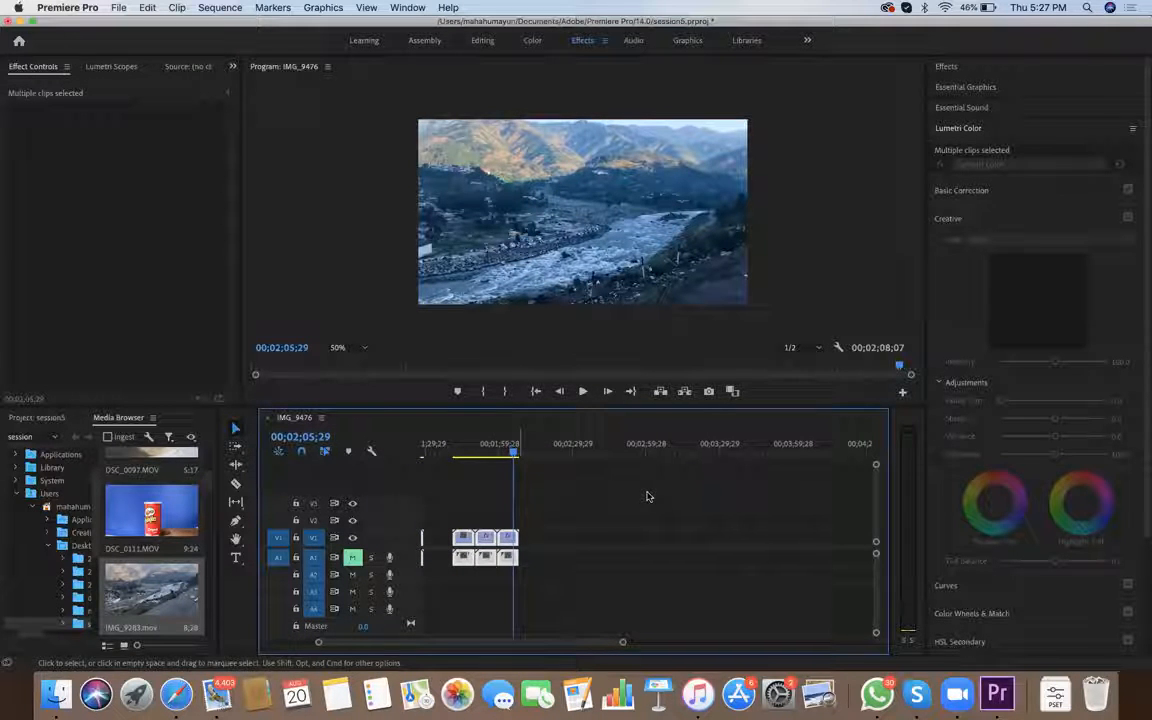
{"action": "scroll", "coordinate": [678, 502], "scroll_direction": "down", "scroll_amount": 5}
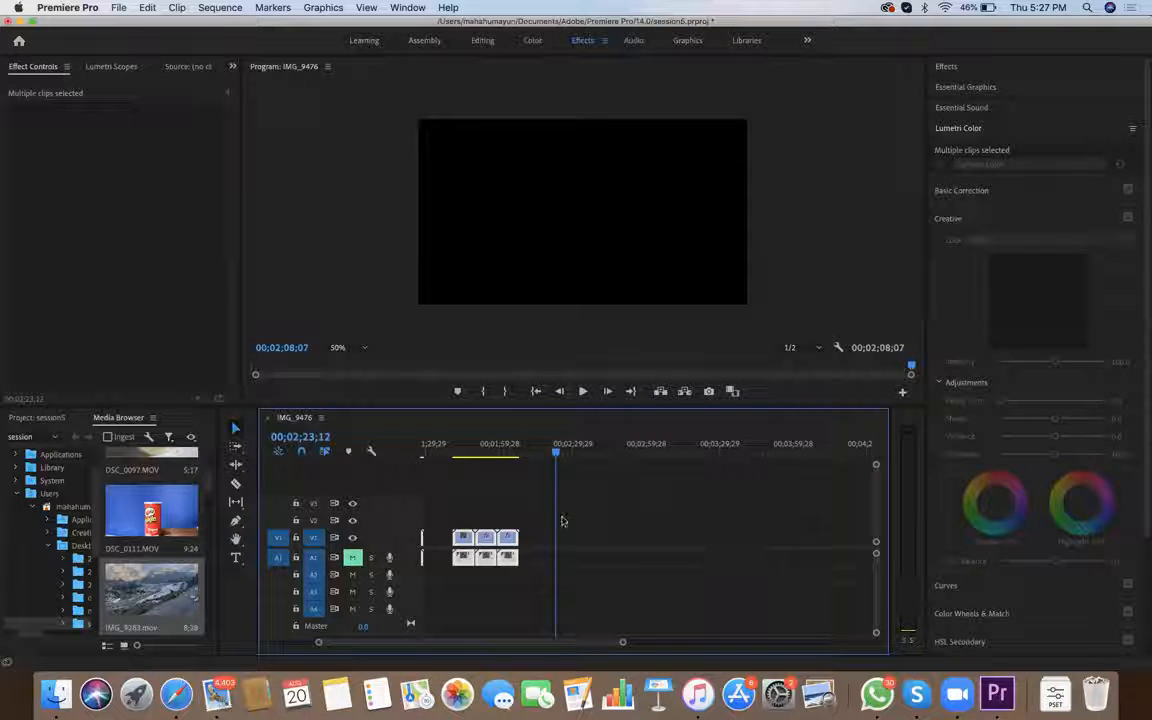
{"action": "scroll", "coordinate": [152, 545], "scroll_direction": "down", "scroll_amount": 4}
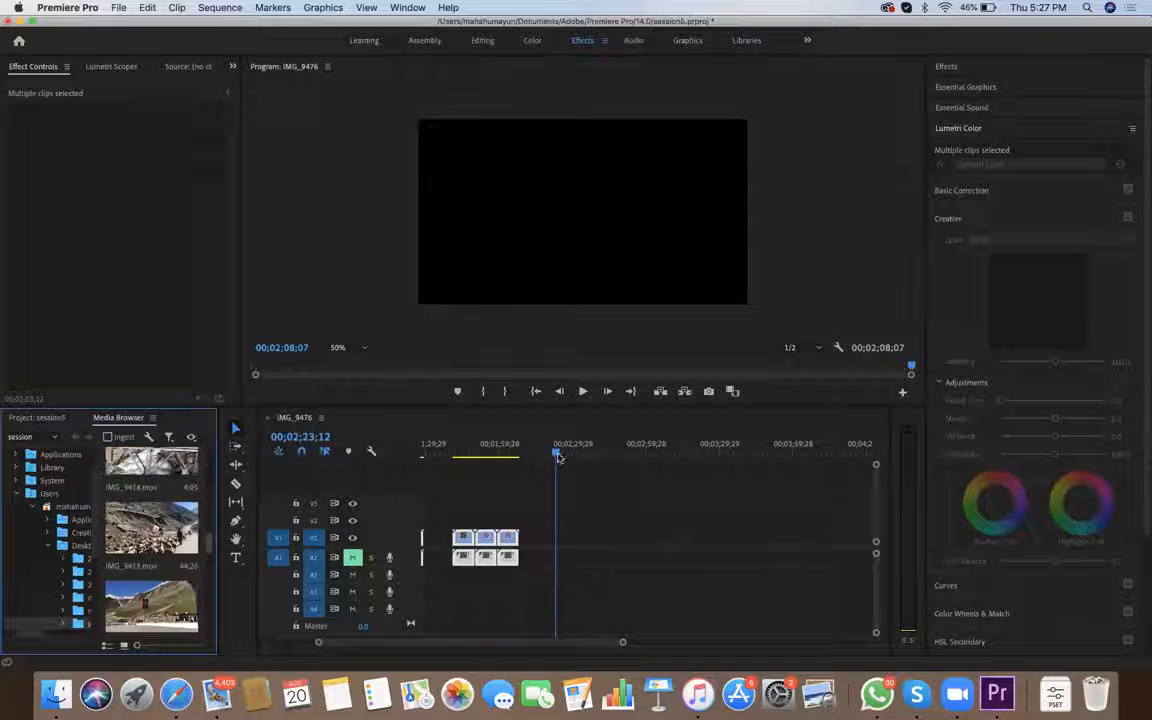
{"action": "scroll", "coordinate": [152, 545], "scroll_direction": "up", "scroll_amount": 10}
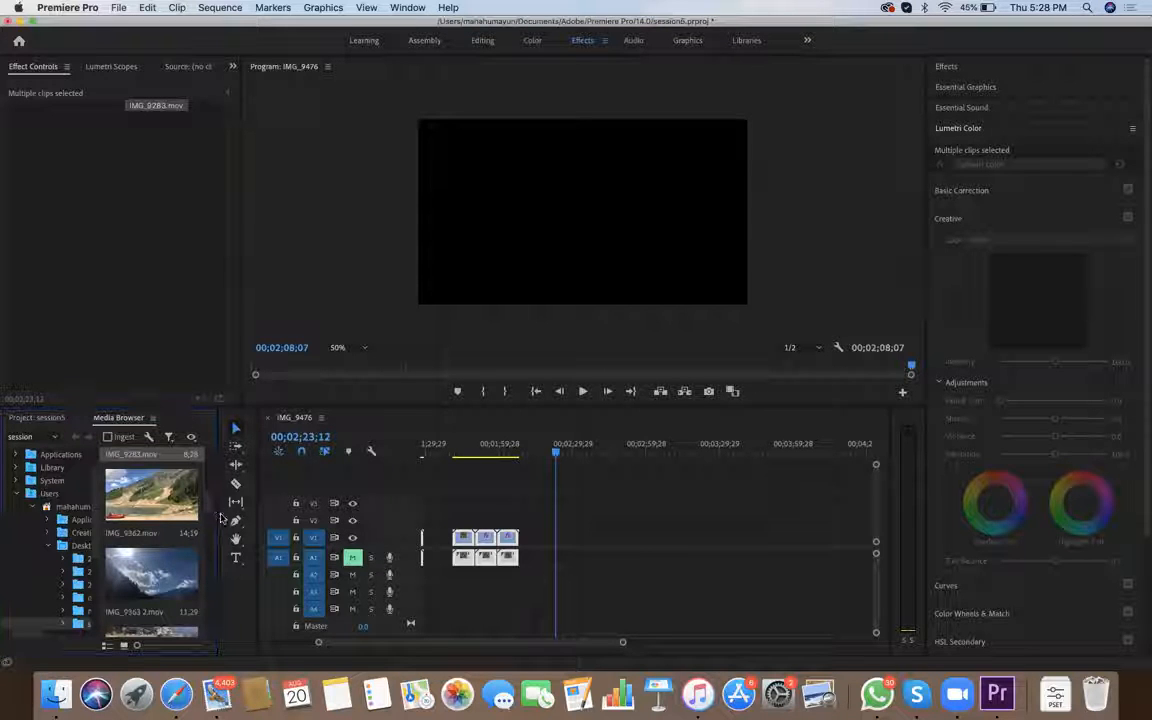
{"action": "scroll", "coordinate": [200, 515], "scroll_direction": "down", "scroll_amount": 5}
{"action": "scroll", "coordinate": [200, 530], "scroll_direction": "down", "scroll_amount": 6}
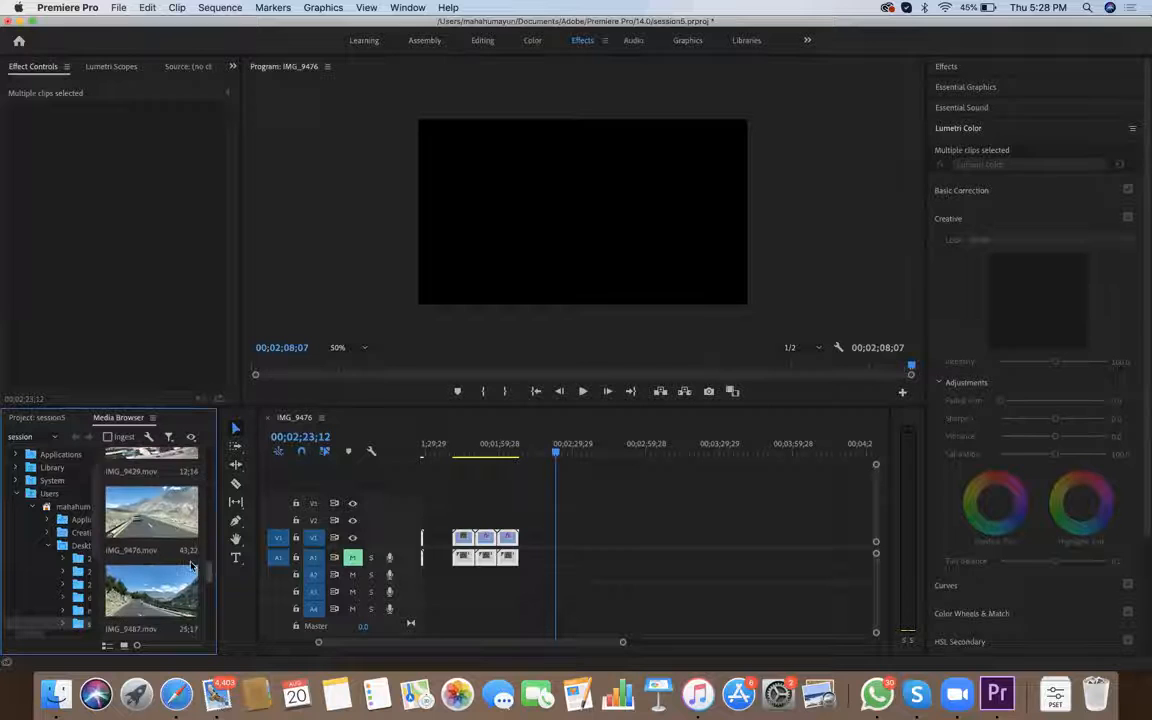
{"action": "scroll", "coordinate": [199, 549], "scroll_direction": "down", "scroll_amount": 4}
{"action": "left_click_drag", "start_coordinate": [150, 573], "coordinate": [600, 544]}
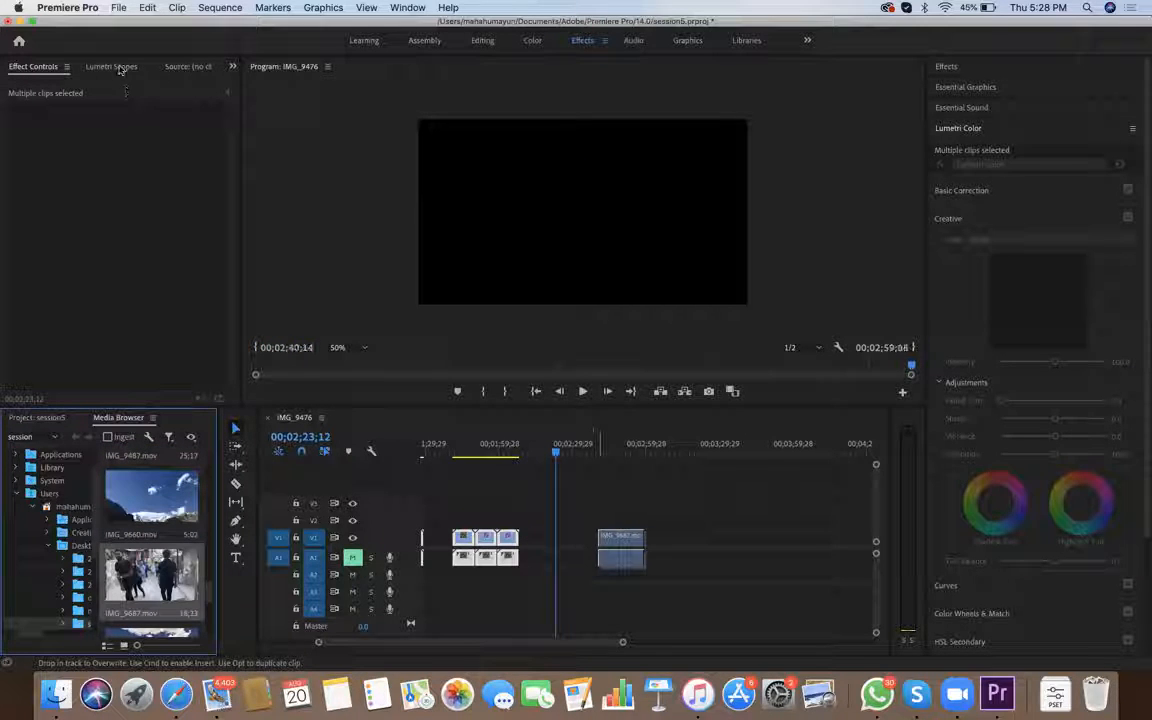
{"action": "left_click_drag", "start_coordinate": [120, 70], "coordinate": [117, 47]}
Add IMG_9697.mov to V1 after the IMG_9283 clips and place IMG_9687.mov directly in front of it
{"action": "scroll", "coordinate": [200, 507], "scroll_direction": "down", "scroll_amount": 3}
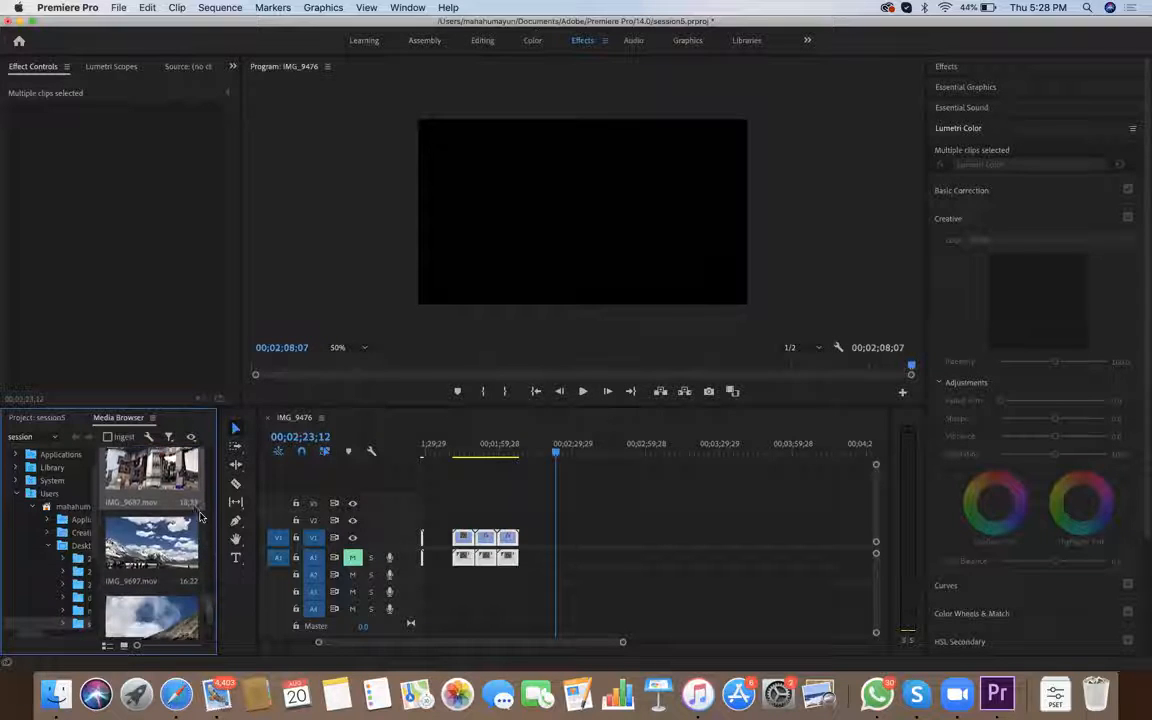
{"action": "left_click_drag", "start_coordinate": [170, 495], "coordinate": [636, 545]}
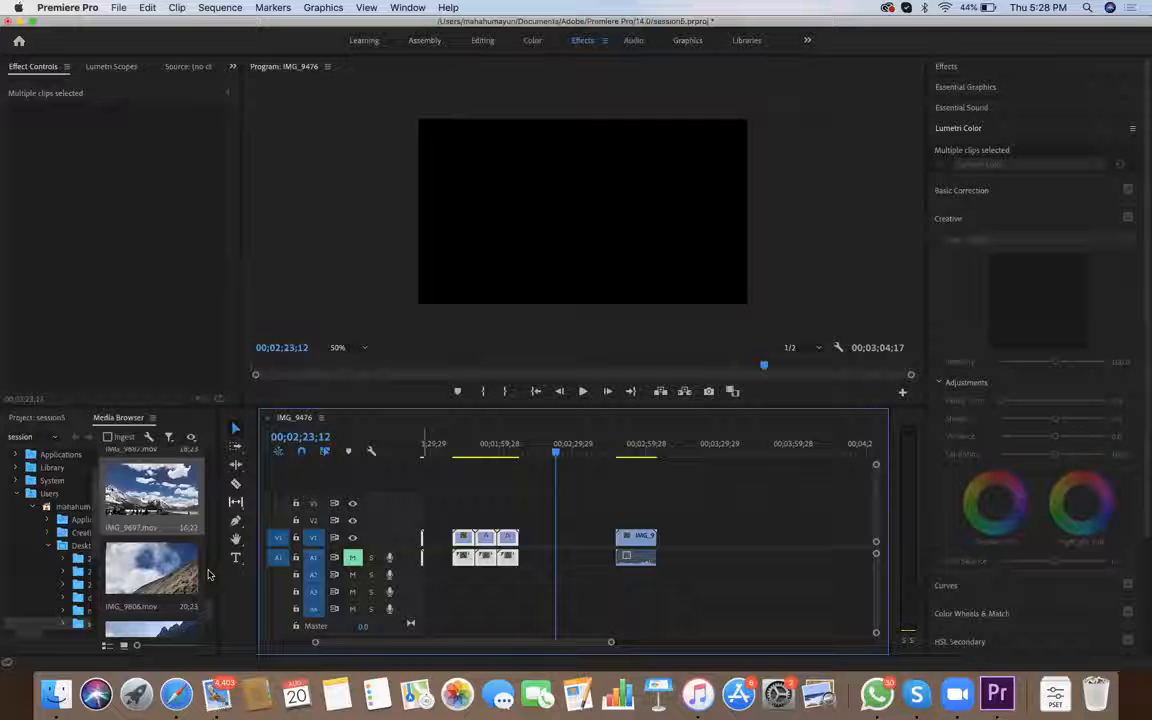
{"action": "scroll", "coordinate": [208, 580], "scroll_direction": "up", "scroll_amount": 3}
{"action": "left_click_drag", "start_coordinate": [150, 570], "coordinate": [620, 551]}
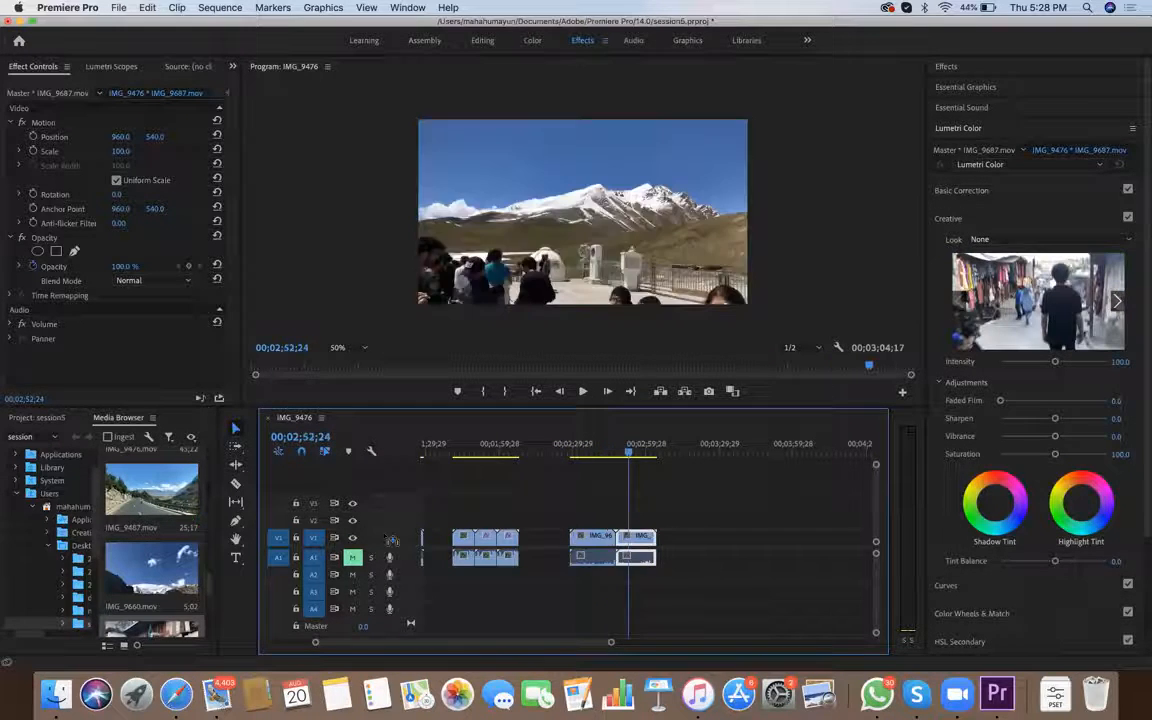
Preview the start of the IMG_9697 clip, search the effects for "grad" and pick the Gradient Wipe video effect
{"action": "key", "text": "Up"}
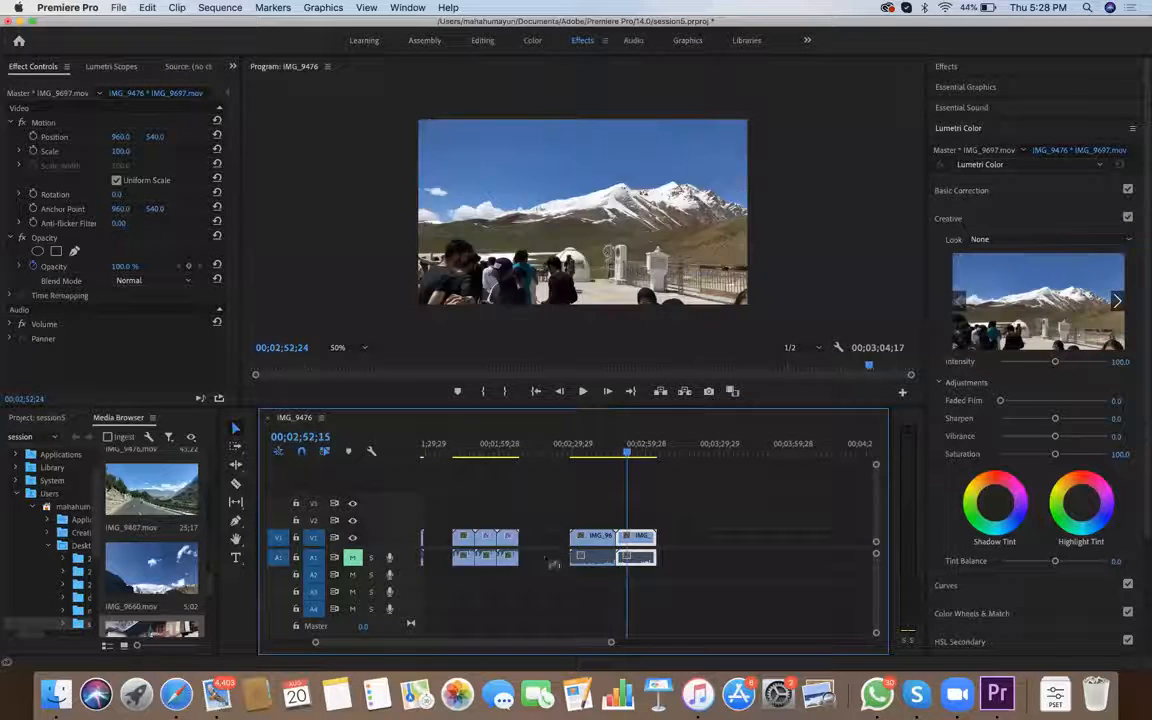
{"action": "left_click_drag", "start_coordinate": [621, 458], "coordinate": [613, 461]}
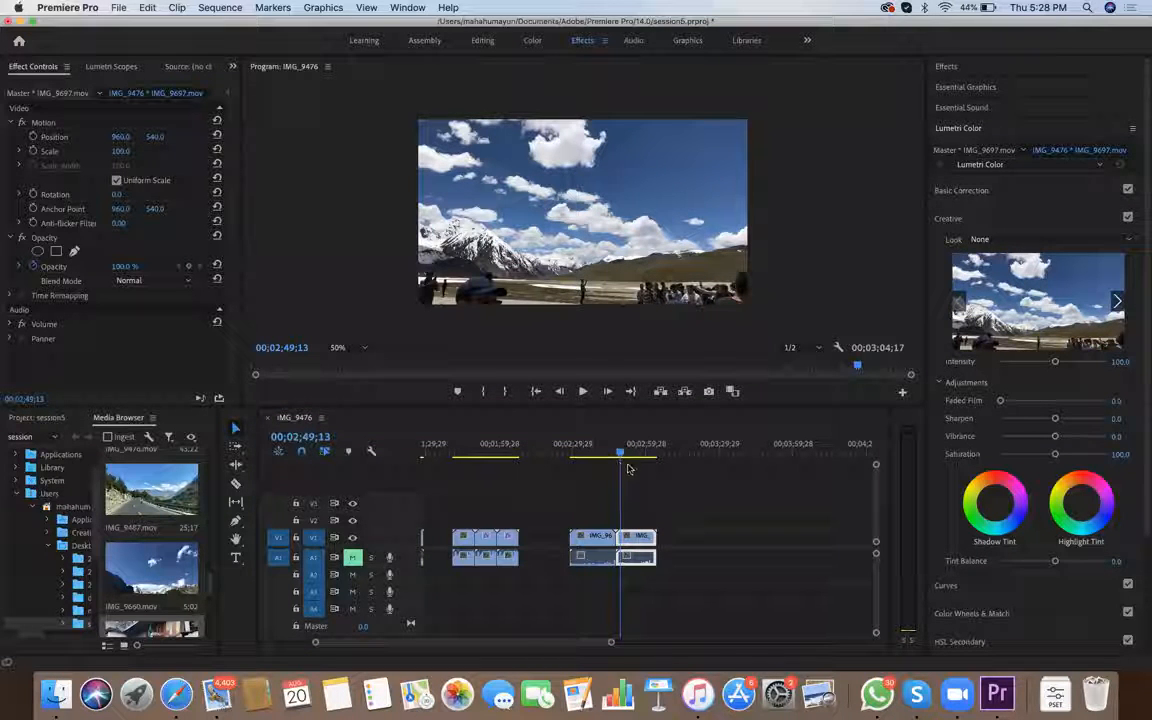
{"action": "key", "text": "shift+7"}
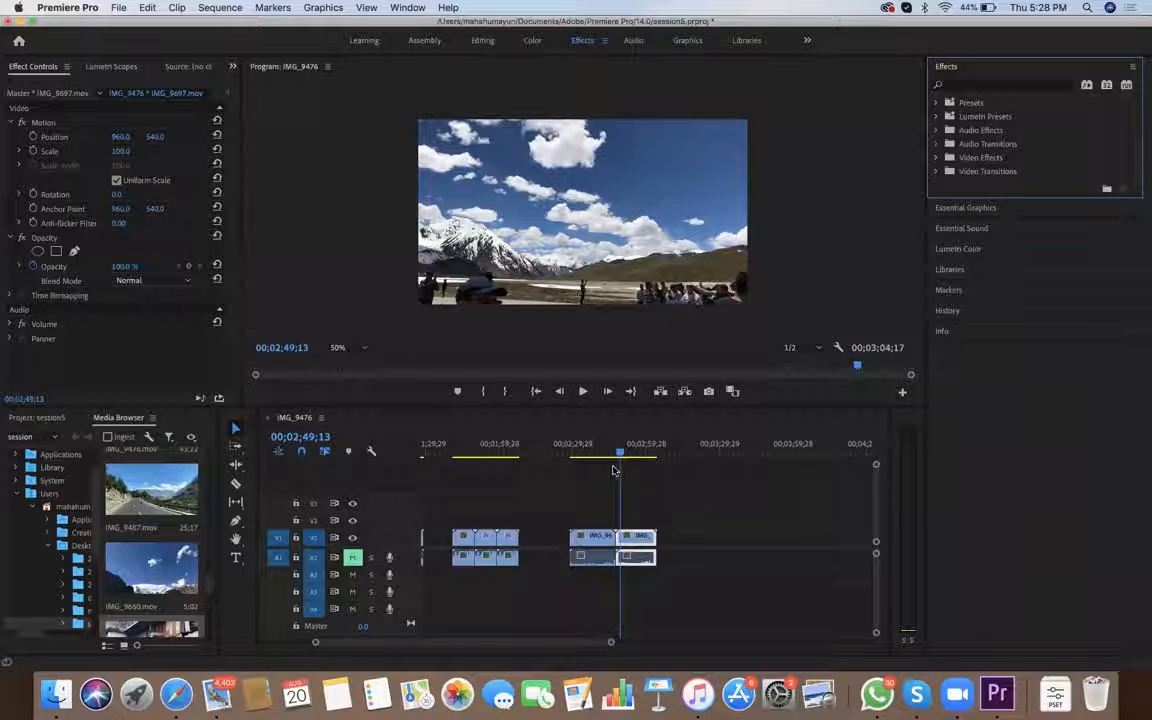
{"action": "key", "text": "shift+f"}
{"action": "type", "text": "grad"}
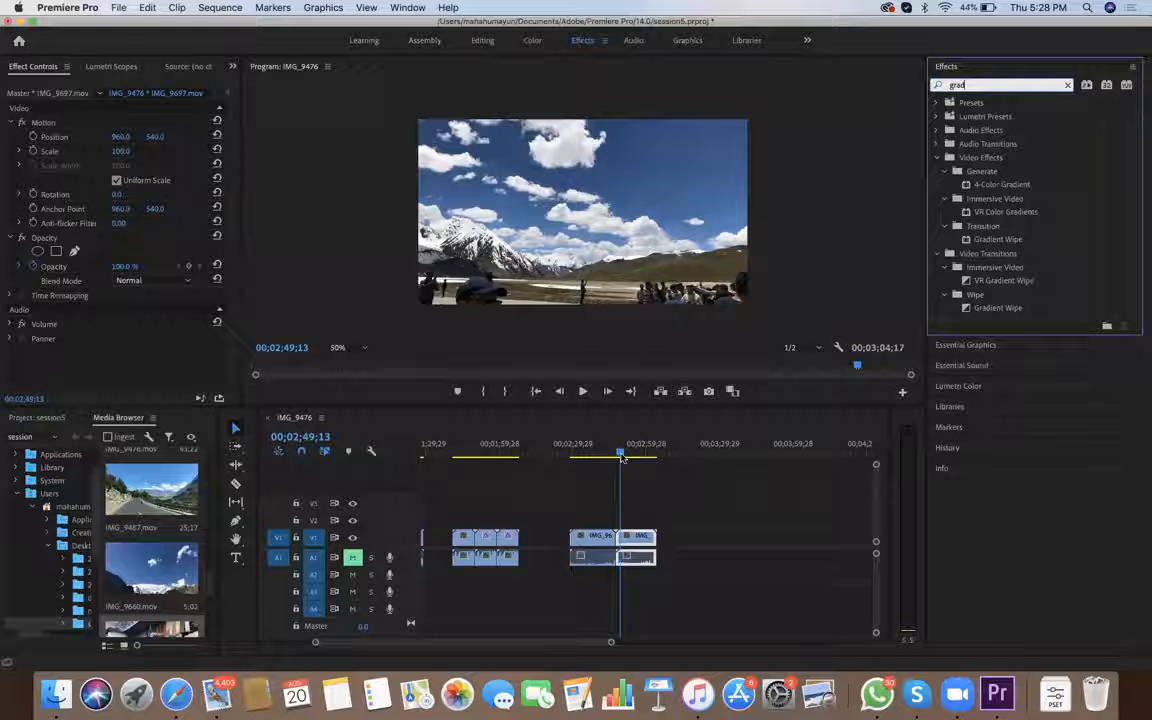
{"action": "left_click_drag", "start_coordinate": [998, 240], "coordinate": [326, 301]}
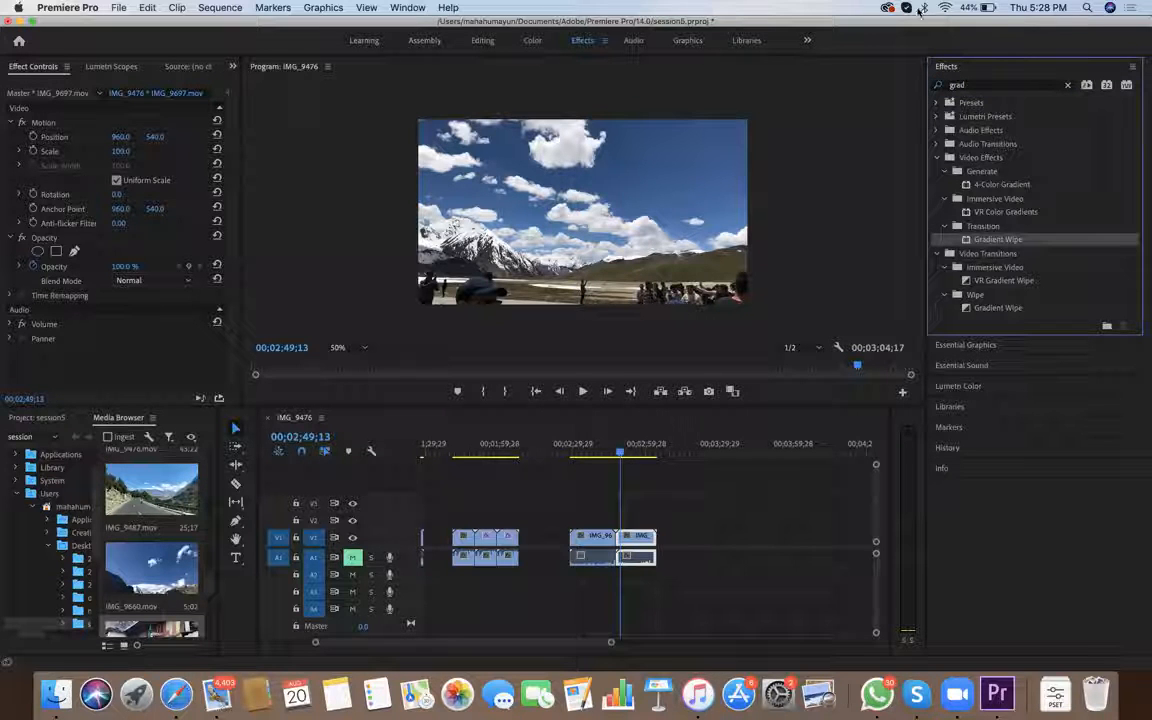
Move the IMG_9697 clip up to V2 and about 4 seconds earlier so it overlaps the end of IMG_9687
{"action": "key", "text": "equal"}
{"action": "key", "text": "equal"}
{"action": "key", "text": "equal"}
{"action": "key", "text": "equal"}
{"action": "key", "text": "equal"}
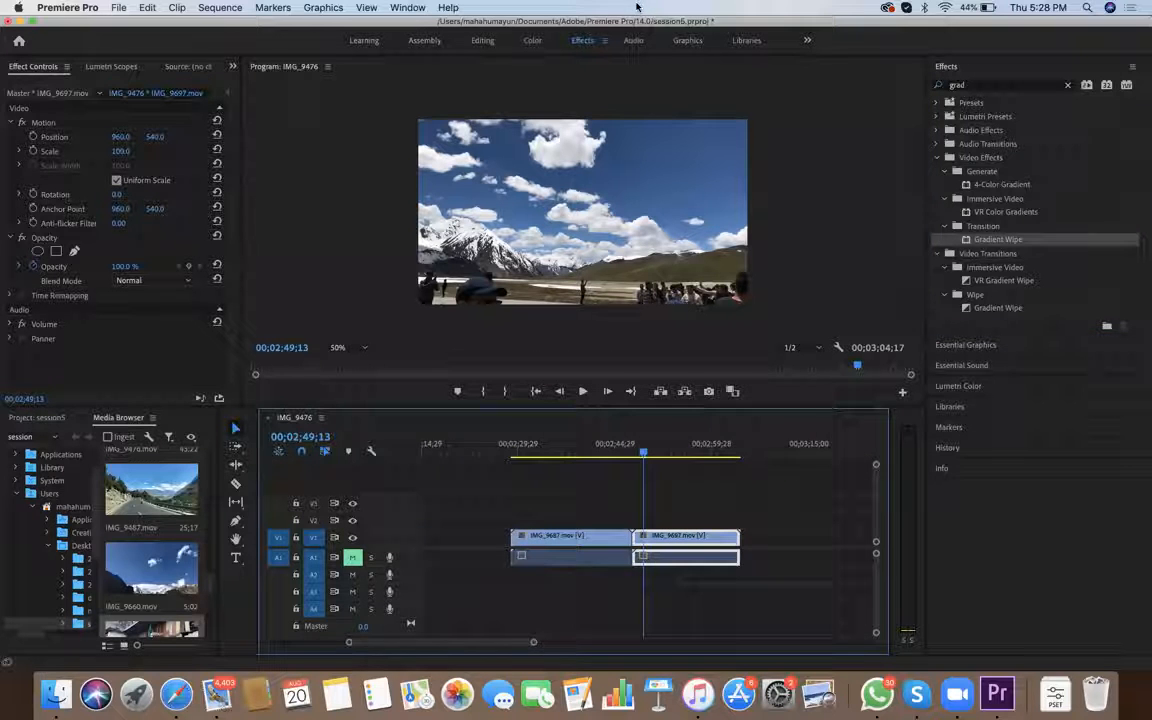
{"action": "mouse_move", "coordinate": [673, 537]}
{"action": "left_mouse_down"}
{"action": "mouse_move", "coordinate": [673, 503]}
{"action": "mouse_move", "coordinate": [673, 537]}
{"action": "left_mouse_up"}
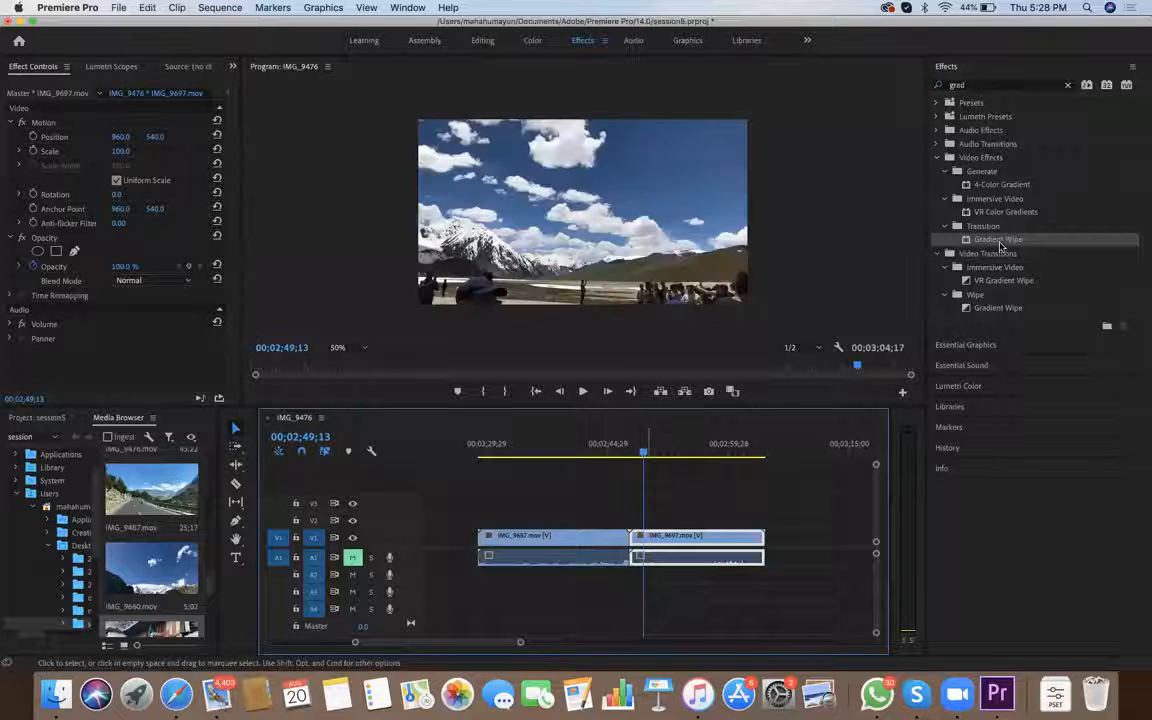
{"action": "left_click_drag", "start_coordinate": [643, 537], "coordinate": [650, 520]}
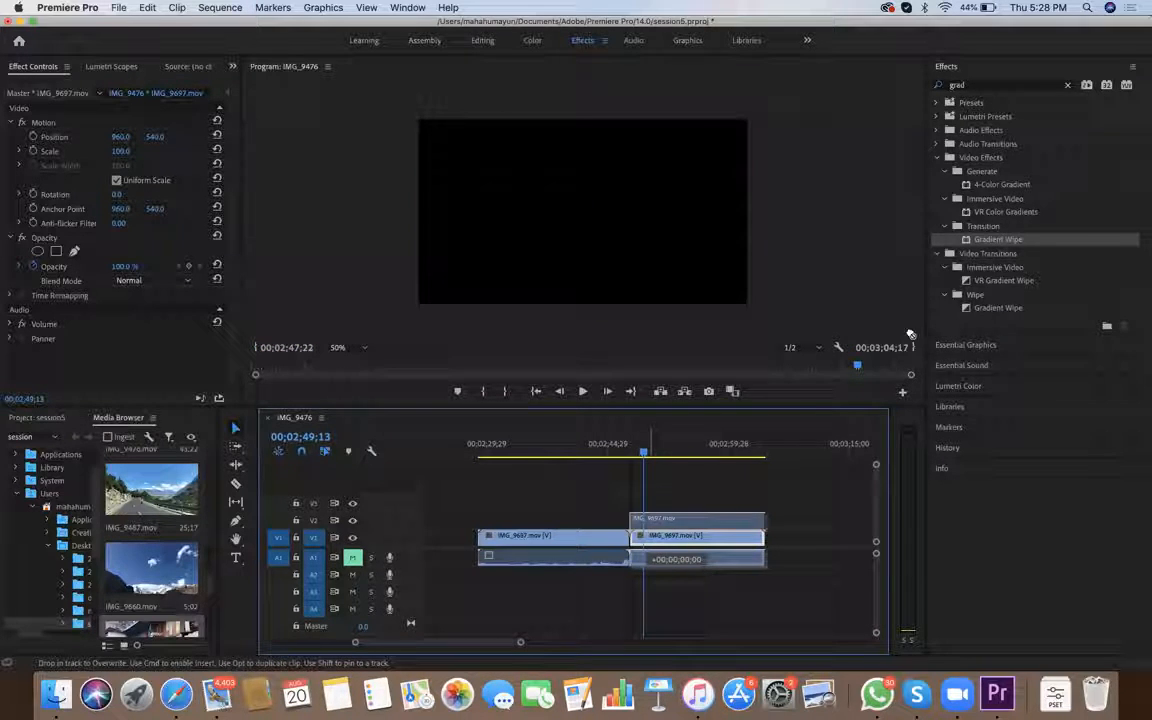
{"action": "left_click_drag", "start_coordinate": [1018, 258], "coordinate": [641, 531]}
{"action": "scroll", "coordinate": [646, 541], "scroll_direction": "left", "scroll_amount": 10}
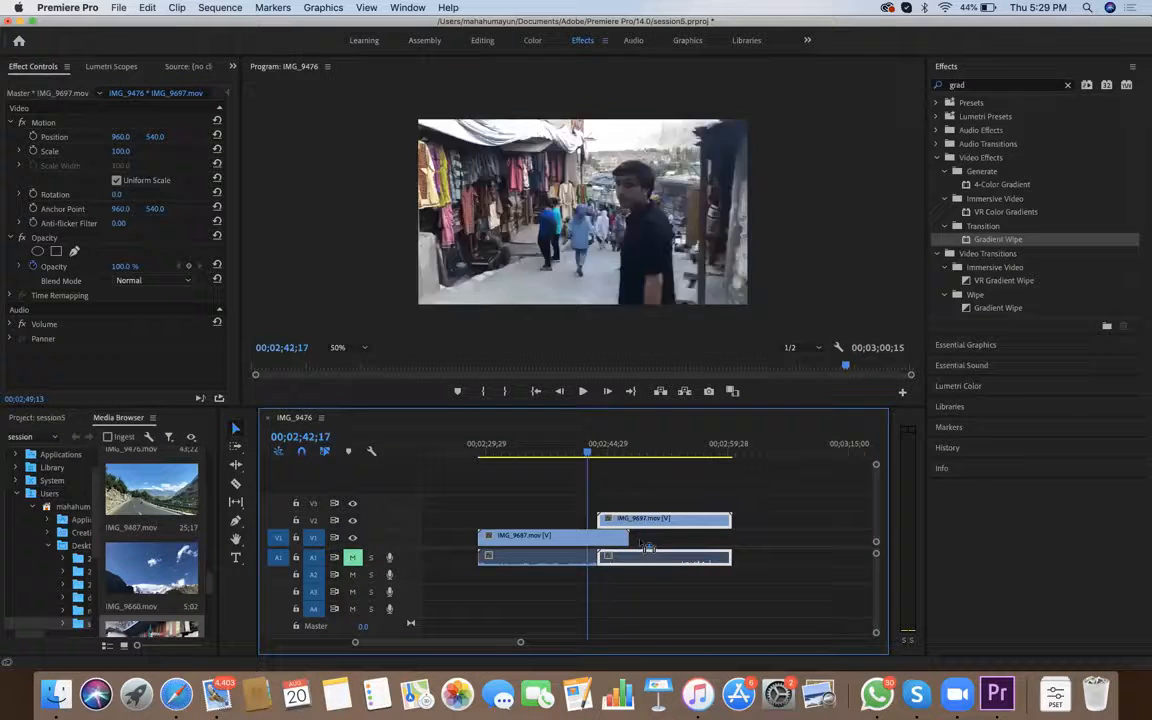
Play through the cut from the IMG_9687 clip into the overlapping IMG_9697 clip on V2
{"action": "scroll", "coordinate": [646, 541], "scroll_direction": "right", "scroll_amount": 2}
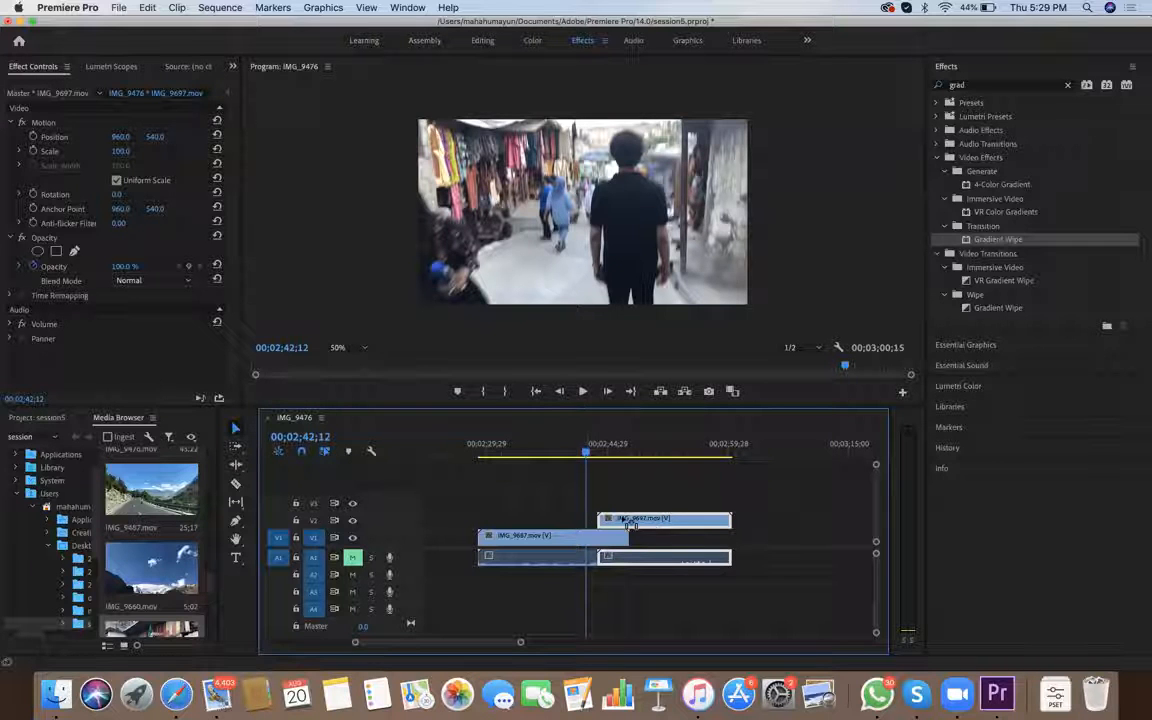
{"action": "key", "text": "space"}
{"action": "key", "text": "space"}
{"action": "key", "text": "Left"}
{"action": "key", "text": "Left"}
{"action": "key", "text": "Left"}
{"action": "key", "text": "Left"}
{"action": "key", "text": "Left"}
{"action": "key", "text": "Left"}
{"action": "key", "text": "Left"}
{"action": "key", "text": "Left"}
{"action": "key", "text": "space"}
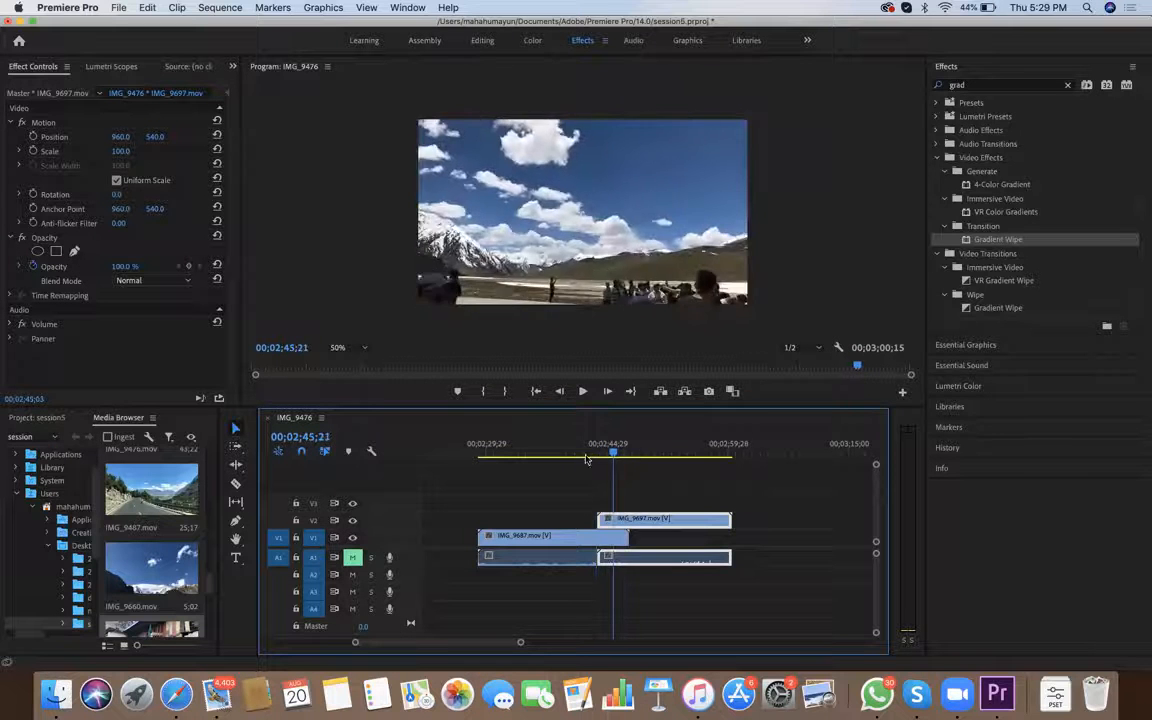
{"action": "key", "text": "space"}
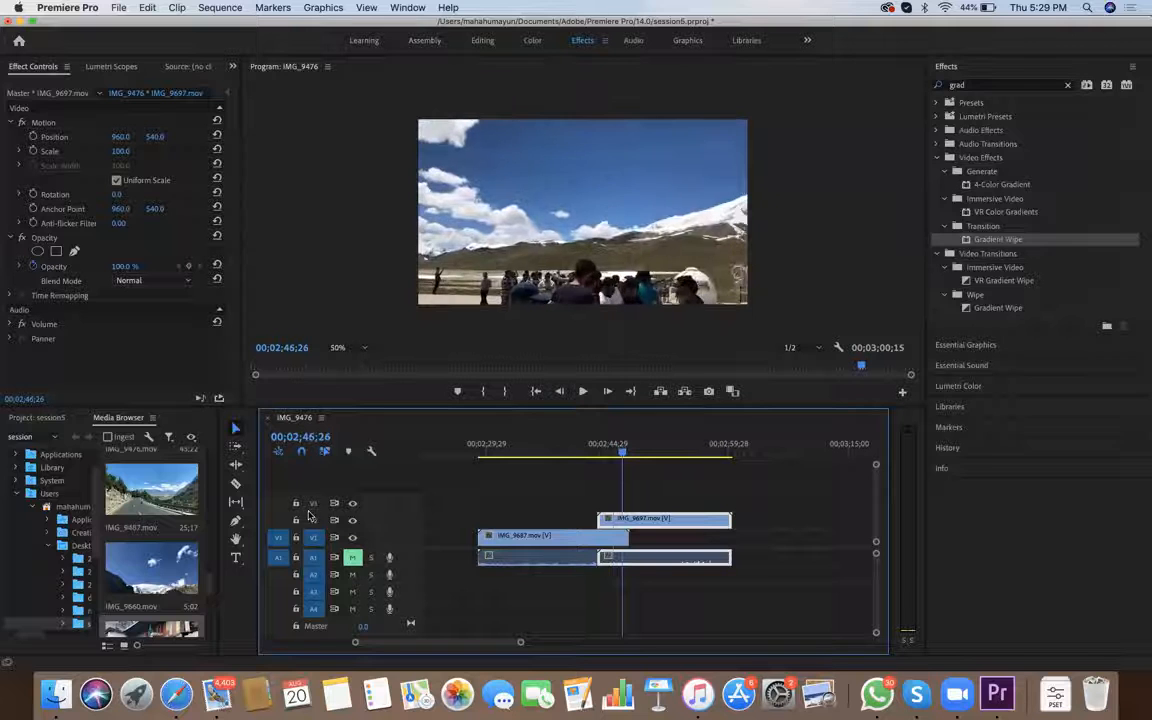
Apply the Gradient Wipe video effect to the IMG_9697 clip on V2 and display its settings
{"action": "mouse_move", "coordinate": [998, 239]}
{"action": "left_mouse_down"}
{"action": "mouse_move", "coordinate": [544, 516]}
{"action": "mouse_move", "coordinate": [594, 514]}
{"action": "mouse_move", "coordinate": [561, 540]}
{"action": "mouse_move", "coordinate": [584, 545]}
{"action": "mouse_move", "coordinate": [614, 532]}
{"action": "mouse_move", "coordinate": [587, 450]}
{"action": "left_mouse_up"}
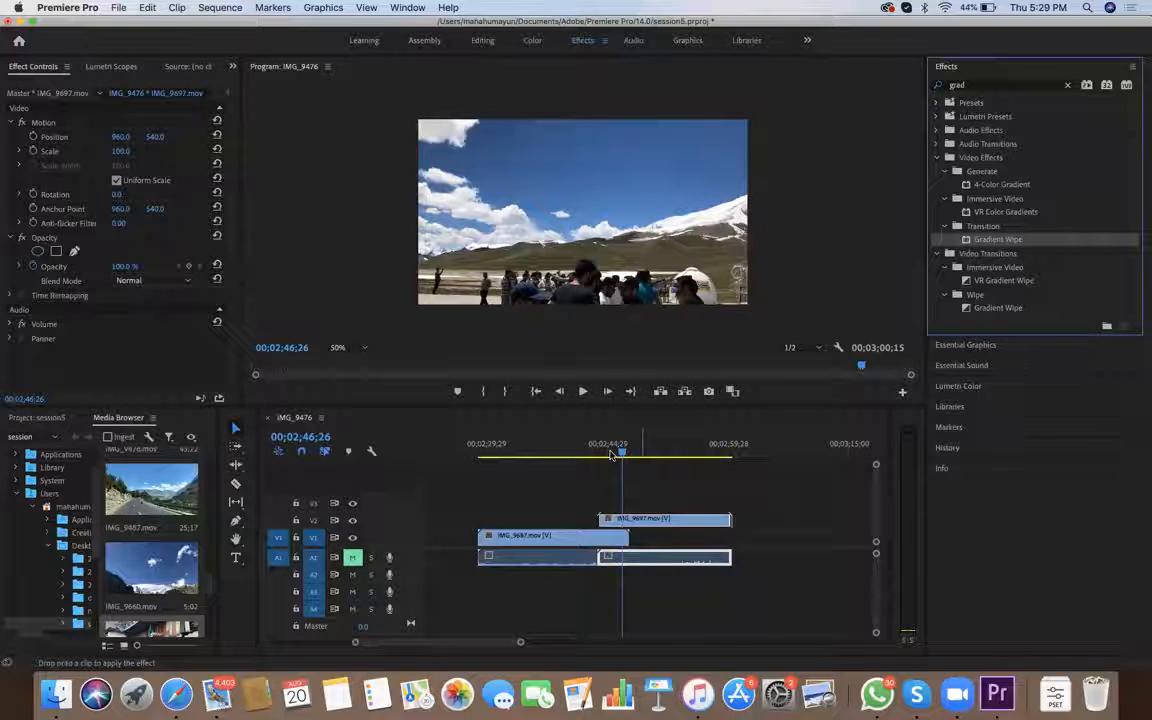
{"action": "left_click_drag", "start_coordinate": [601, 457], "coordinate": [608, 457]}
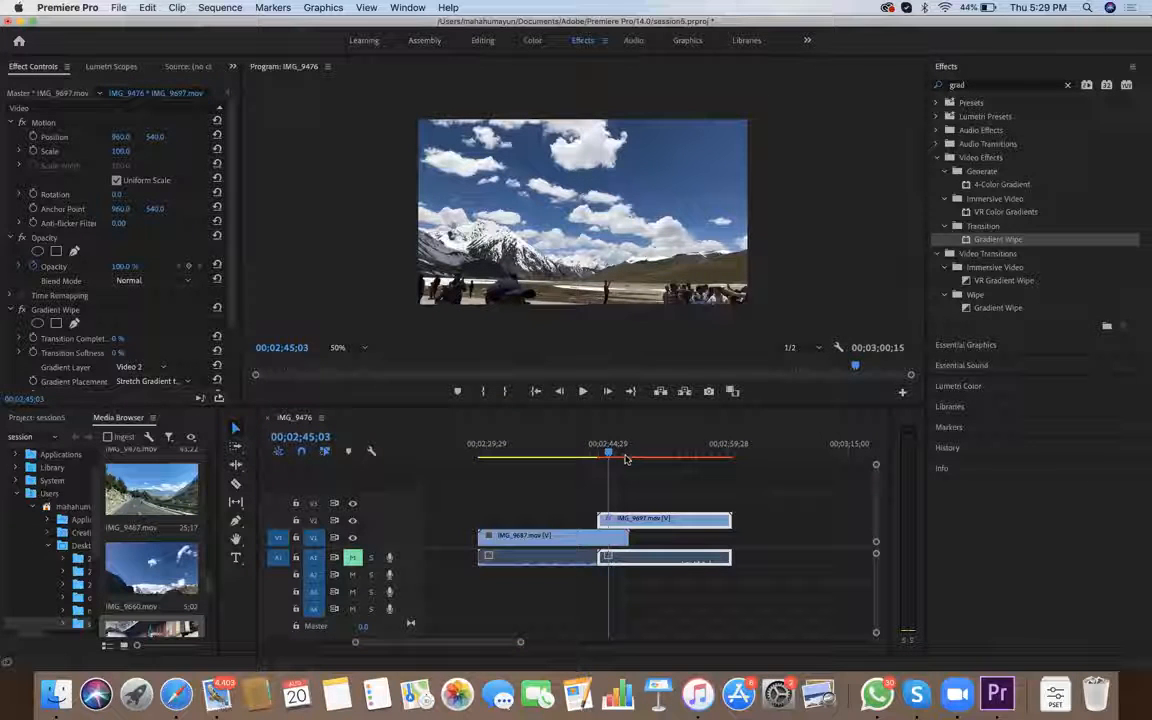
{"action": "left_click_drag", "start_coordinate": [1018, 240], "coordinate": [634, 516]}
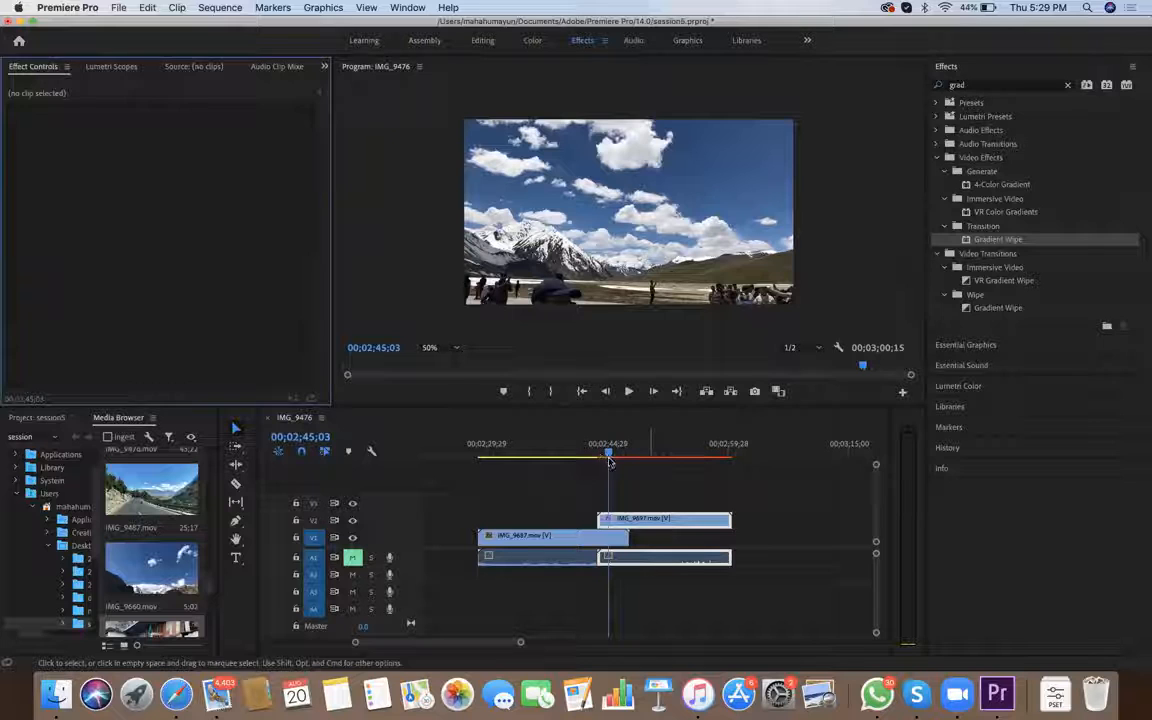
{"action": "left_click", "coordinate": [608, 455]}
{"action": "scroll", "coordinate": [202, 148], "scroll_direction": "down", "scroll_amount": 3}
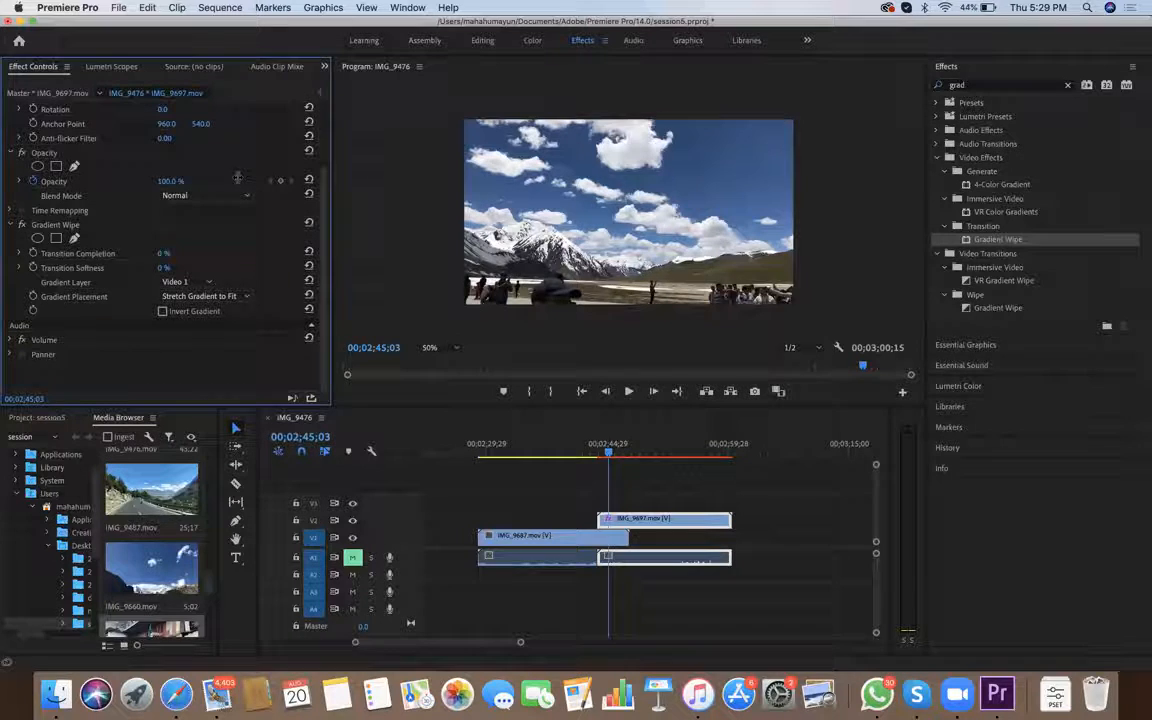
Scrub and play the start of the IMG_9697 clip to review the section overlapping IMG_9687
{"action": "key", "text": "Up"}
{"action": "key", "text": "space"}
{"action": "key", "text": "Left"}
{"action": "key", "text": "Left"}
{"action": "key", "text": "Left"}
{"action": "key", "text": "Left"}
{"action": "key", "text": "Left"}
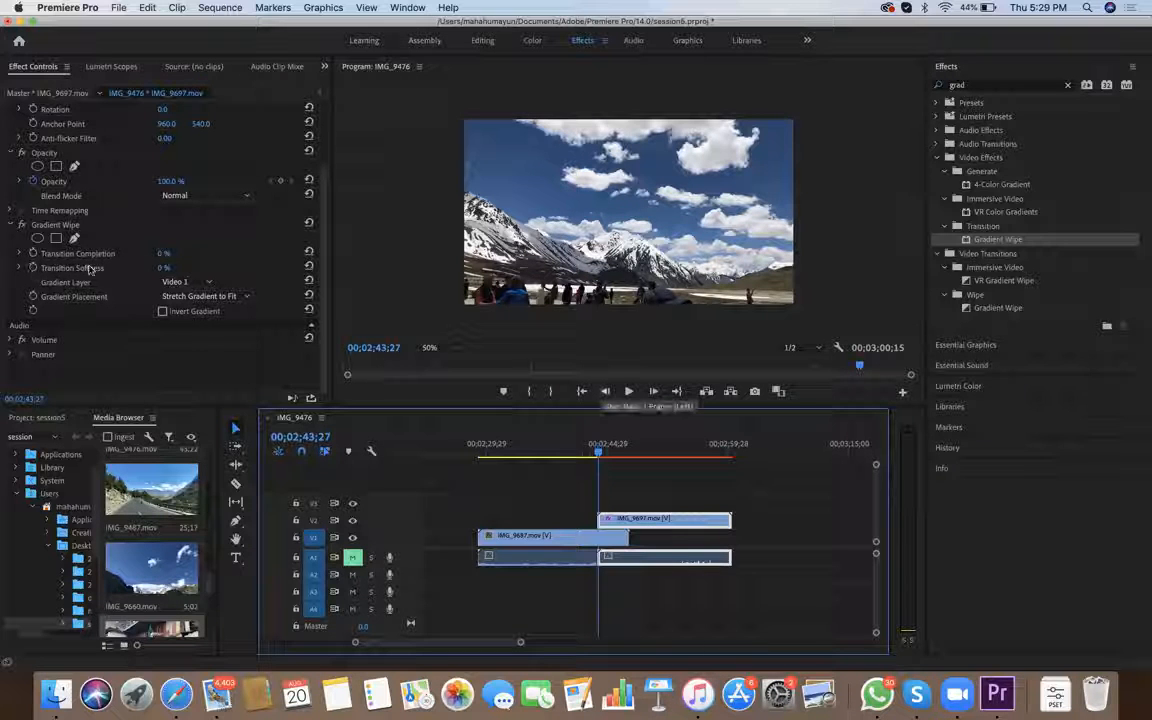
{"action": "key", "text": "space"}
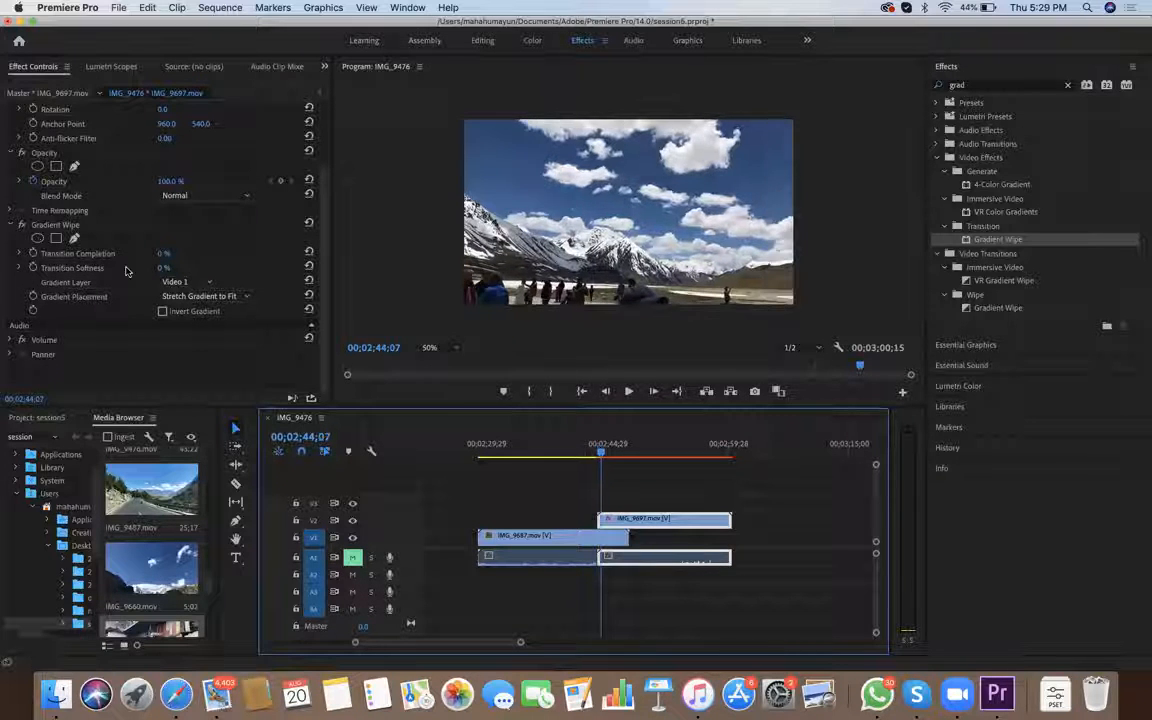
{"action": "left_click_drag", "start_coordinate": [611, 456], "coordinate": [600, 456]}
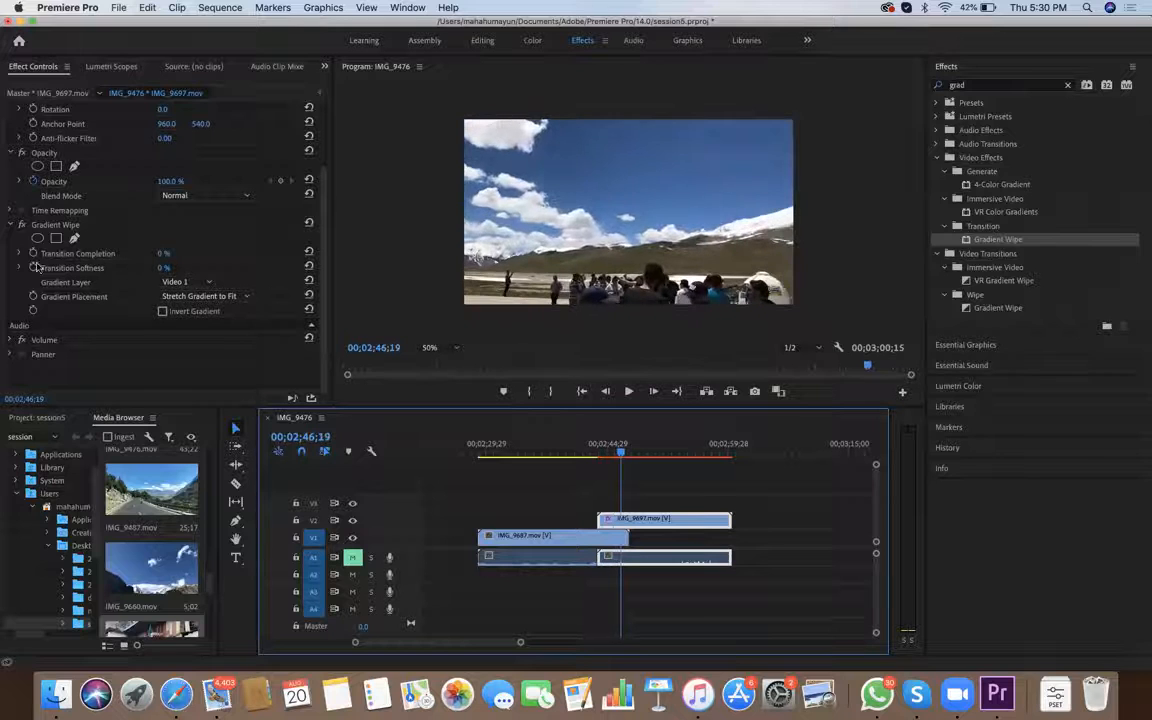
Add a Gradient Wipe Transition Completion keyframe of 0 % at 00;02;44;00, just after the IMG_9697 clip's start
{"action": "key", "text": "Up"}
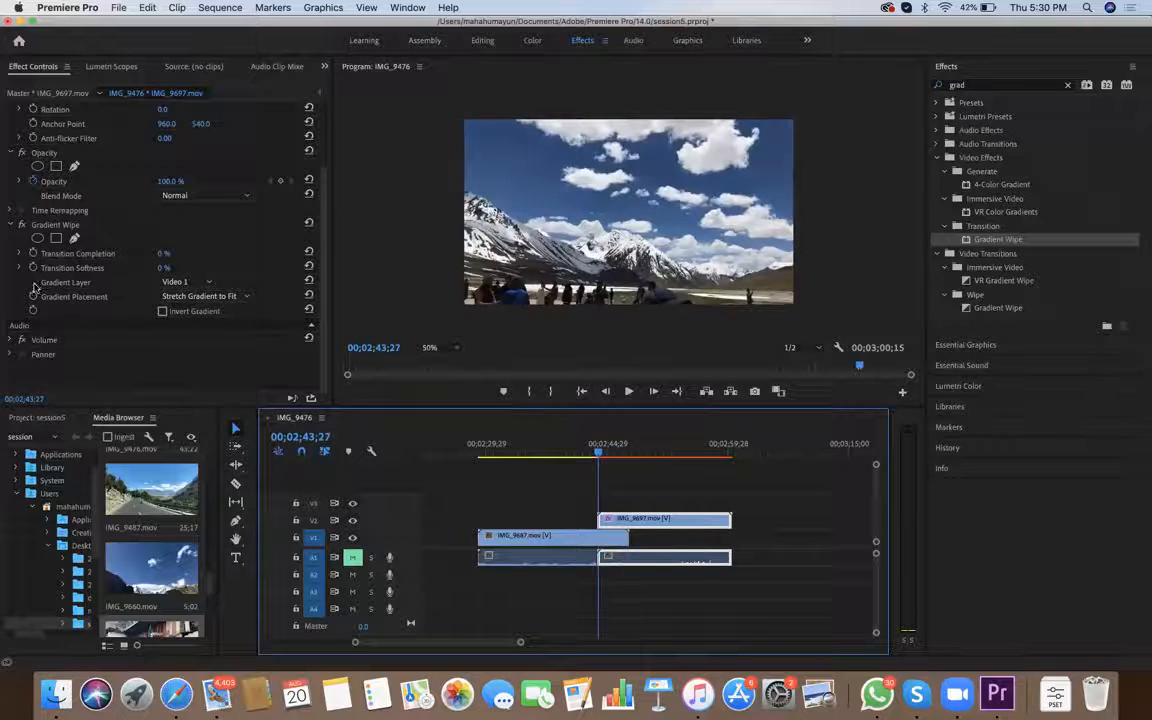
{"action": "key", "text": "Down"}
{"action": "key", "text": "Up"}
{"action": "key", "text": "Right"}
{"action": "key", "text": "Right"}
{"action": "key", "text": "Right"}
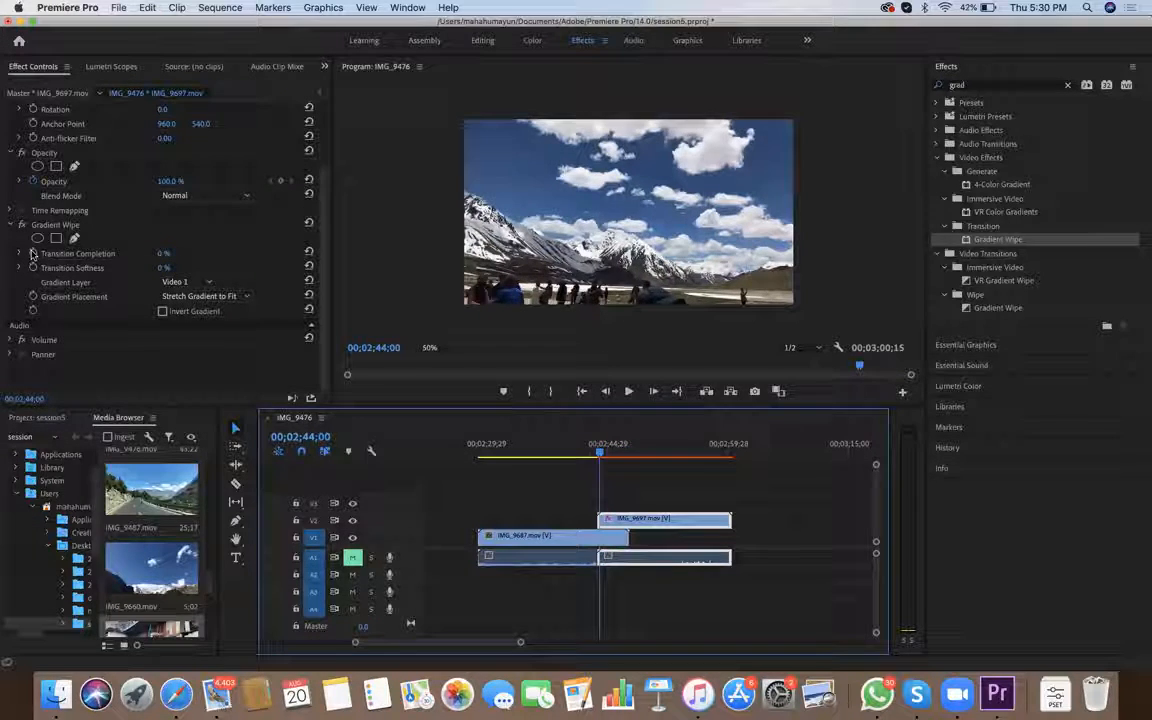
{"action": "left_click", "coordinate": [32, 254]}
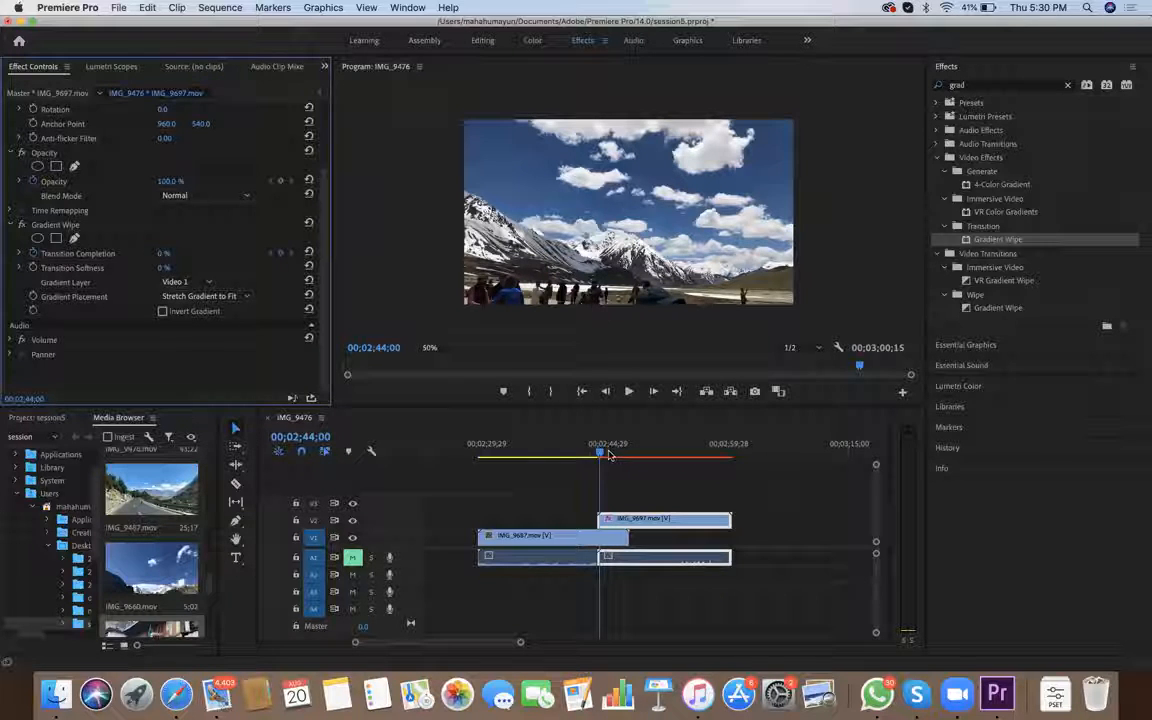
Set the Gradient Wipe's Transition Softness to 50 % and advance the playhead to 00;02;44;13
{"action": "key", "text": "Tab"}
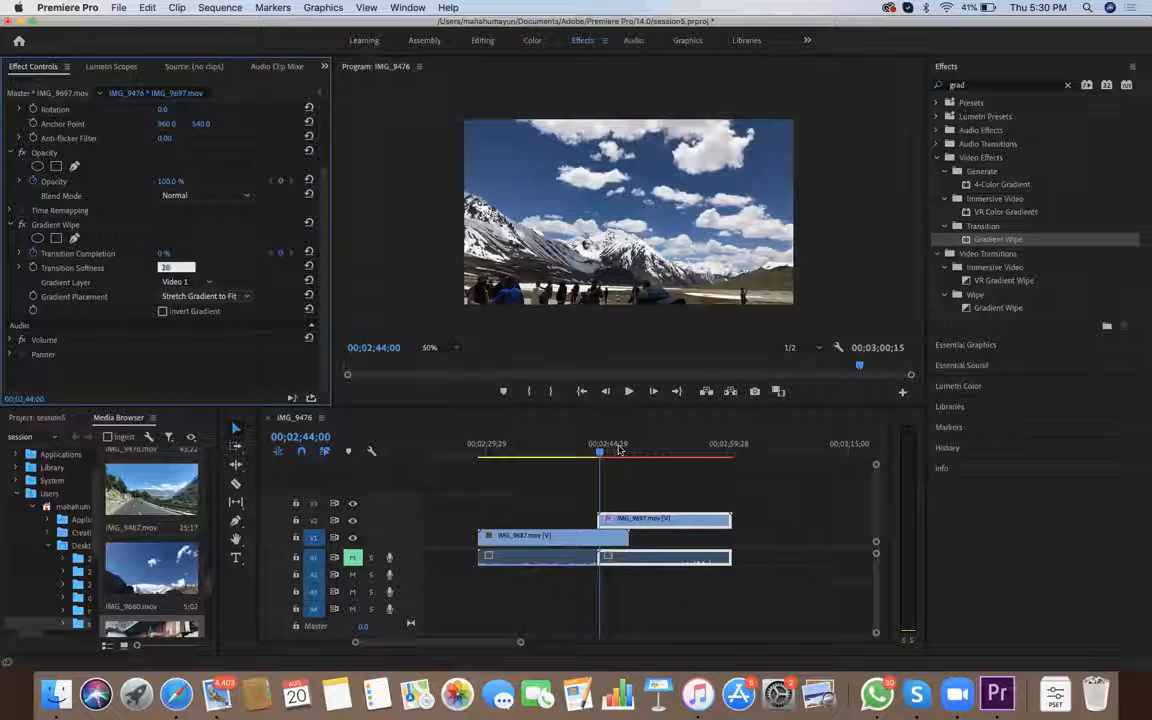
{"action": "type", "text": "43"}
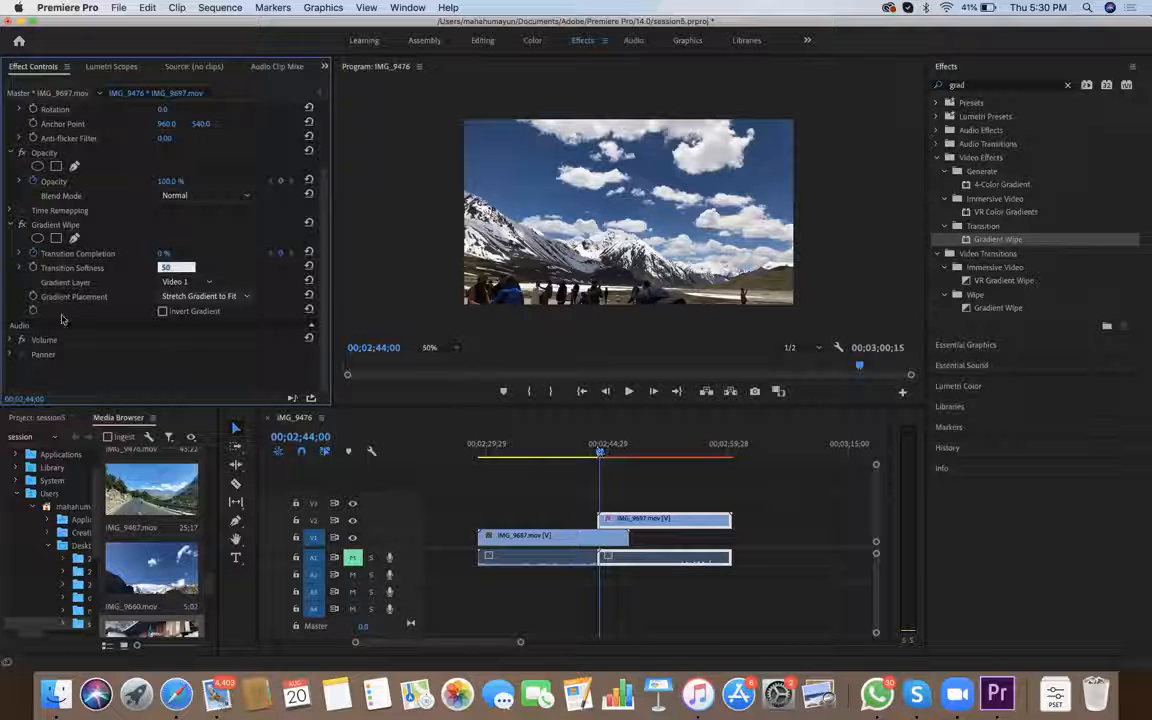
{"action": "key", "text": "space"}
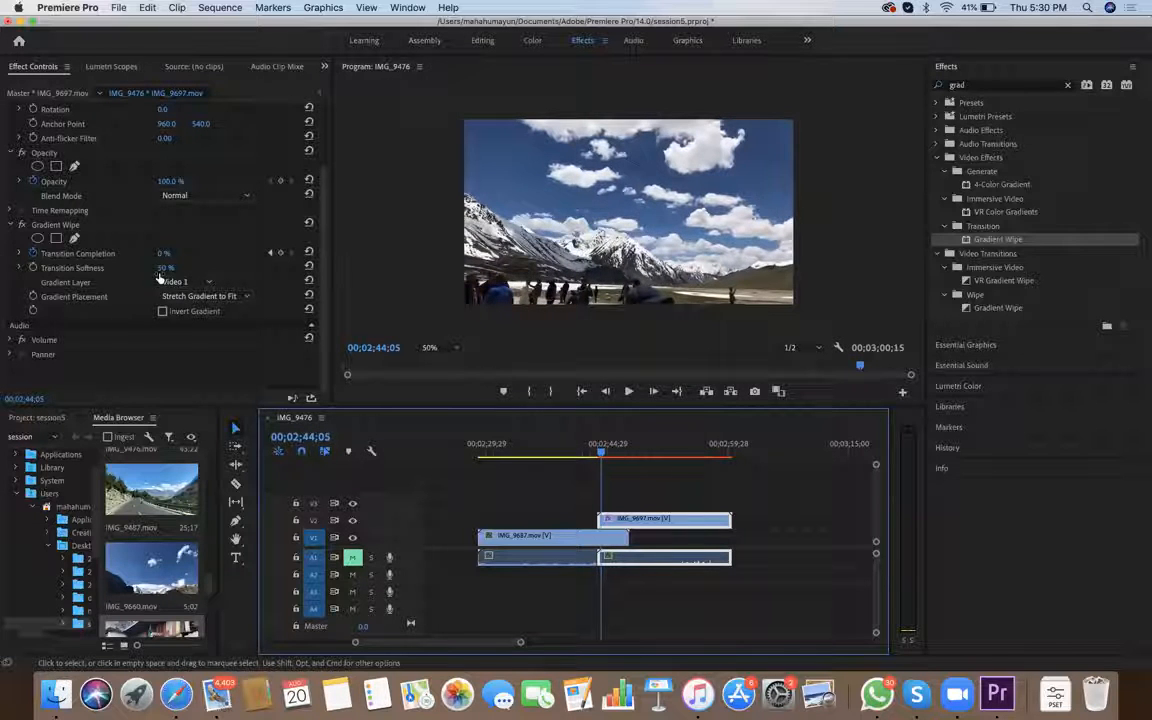
{"action": "key", "text": "Right"}
{"action": "key", "text": "Right"}
{"action": "key", "text": "Right"}
{"action": "key", "text": "Right"}
{"action": "key", "text": "Right"}
{"action": "key", "text": "Right"}
{"action": "key", "text": "Right"}
{"action": "key", "text": "Right"}
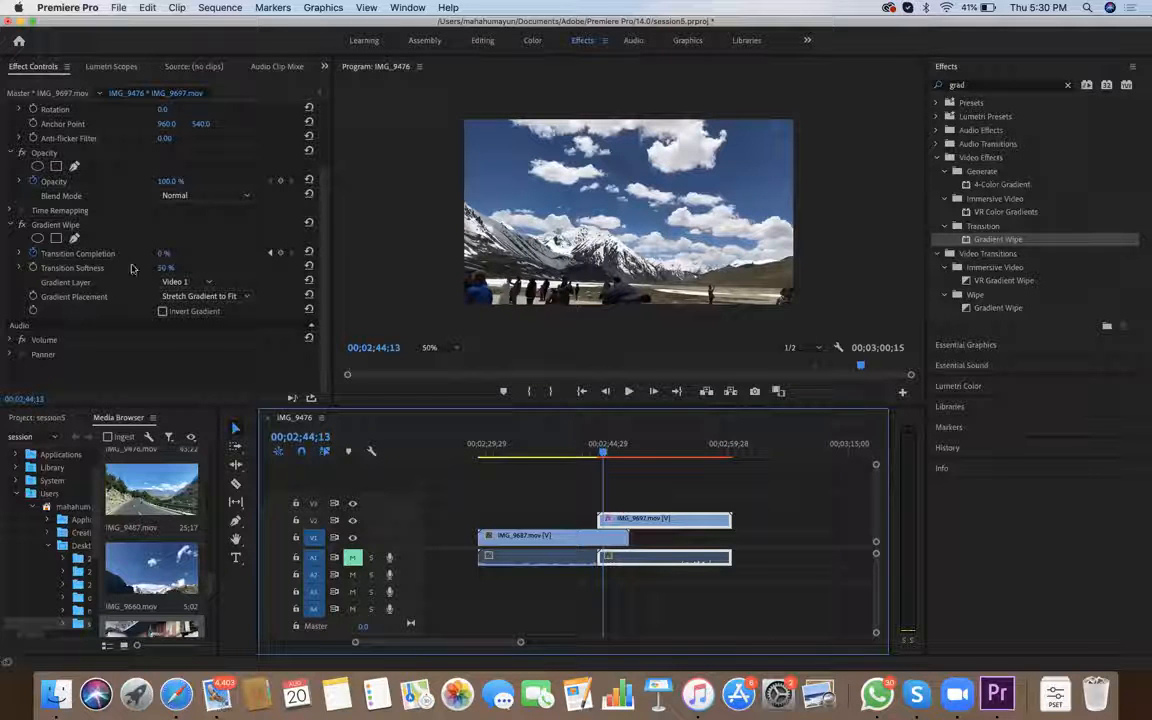
Advance to 00;02;45;18 and add a Gradient Wipe Transition Completion keyframe of 50 % on the IMG_9697 clip
{"action": "key", "text": "space"}
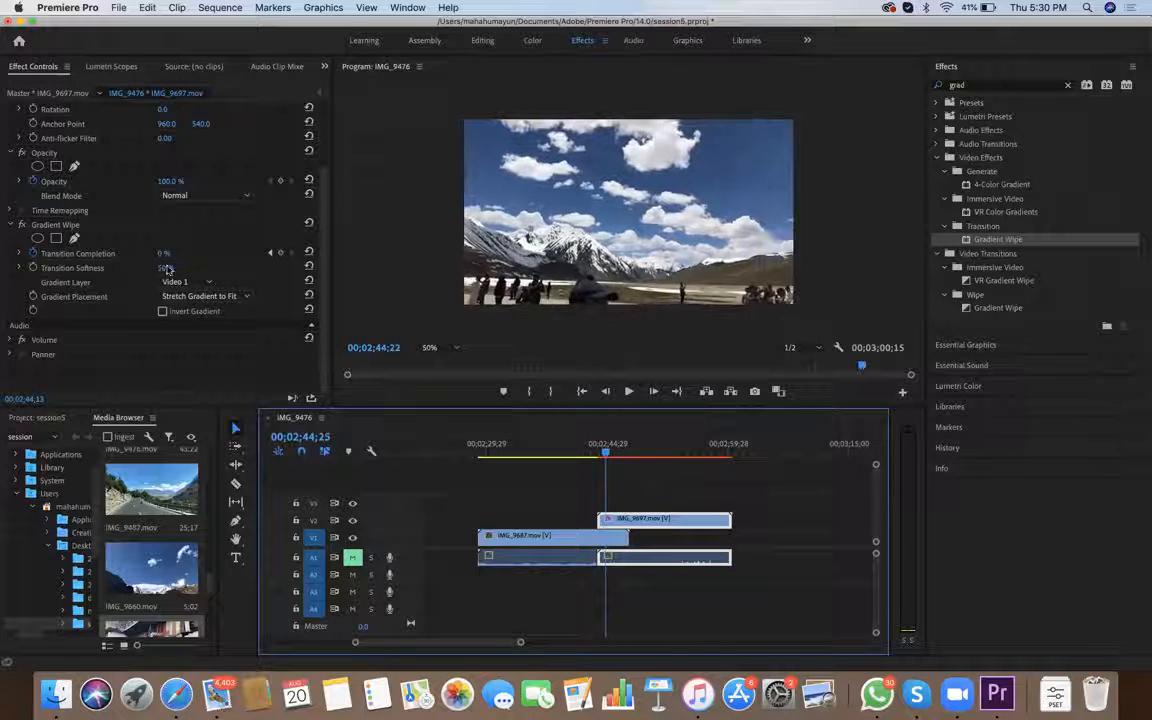
{"action": "key", "text": "space"}
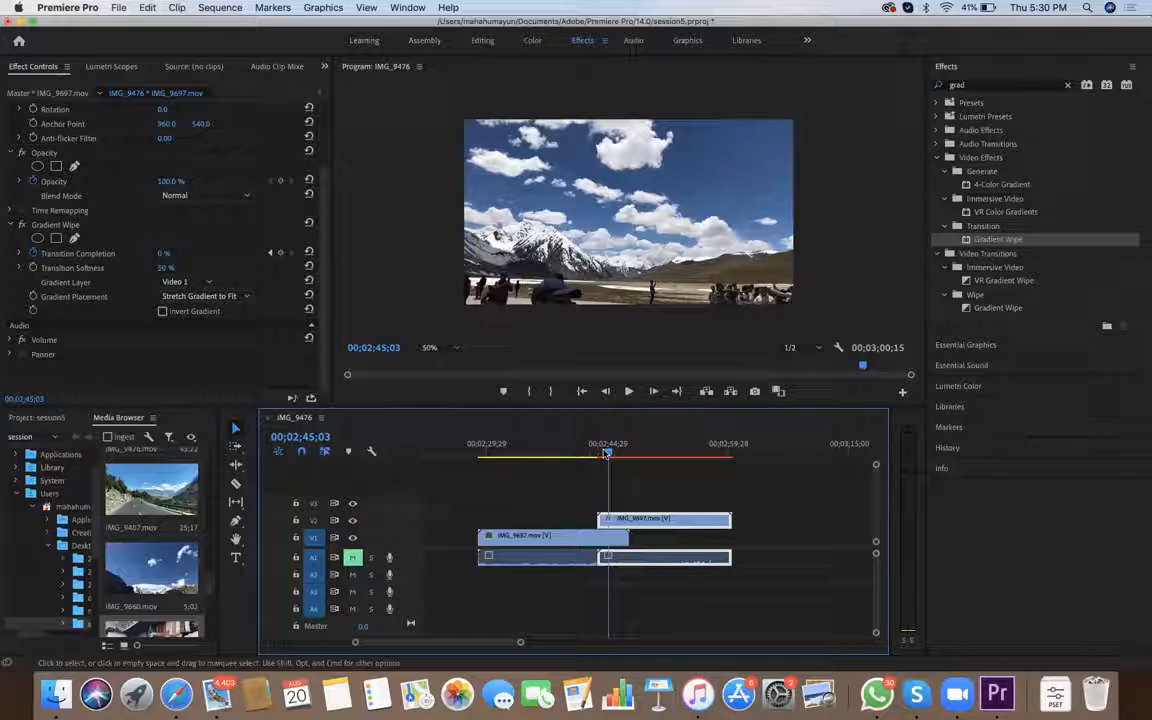
{"action": "key", "text": "equal"}
{"action": "key", "text": "equal"}
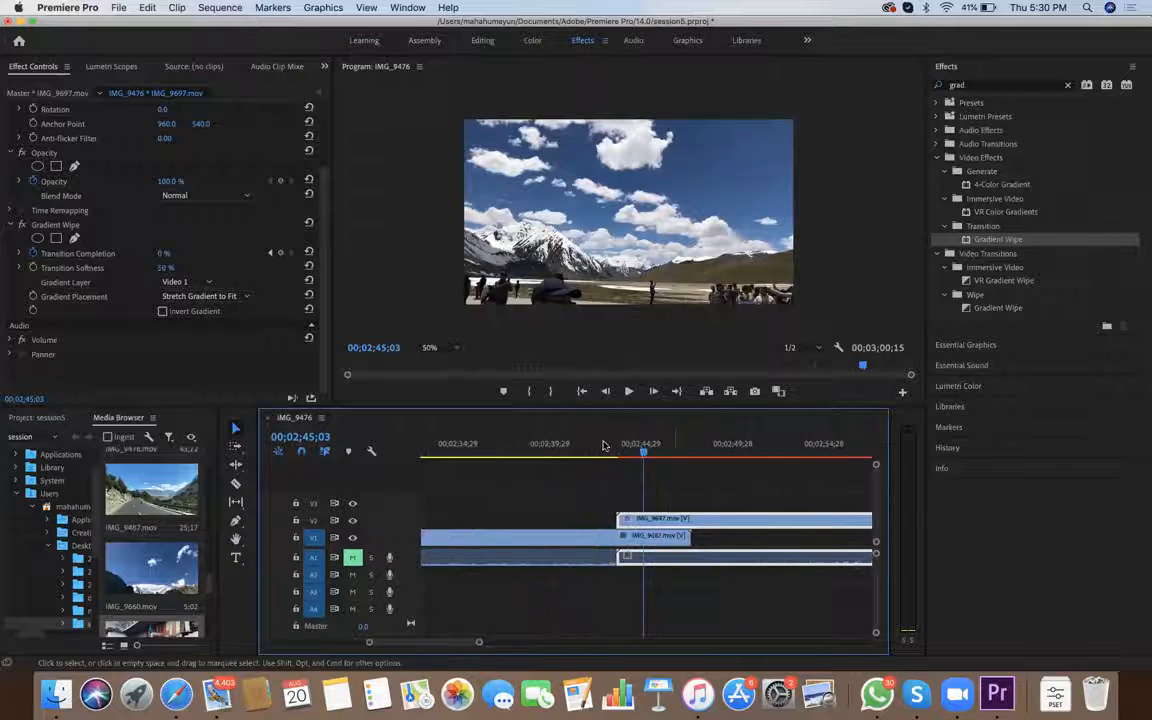
{"action": "key", "text": "space"}
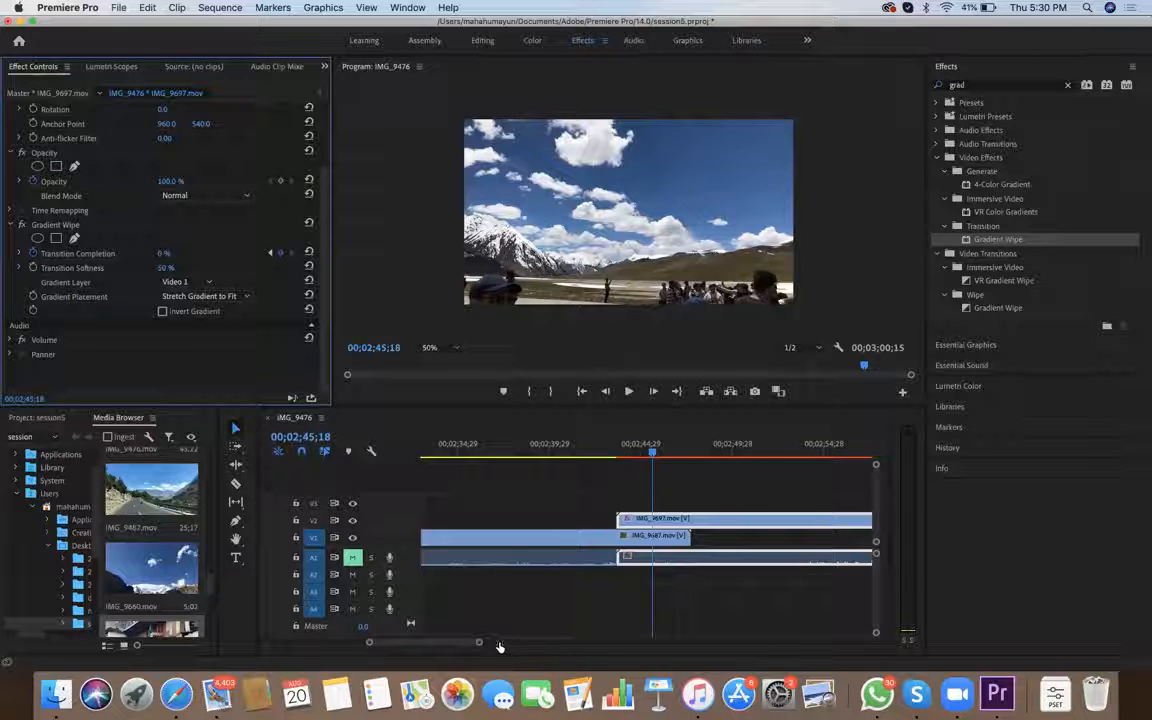
{"action": "key", "text": "Return"}
{"action": "type", "text": "50"}
{"action": "key", "text": "Return"}
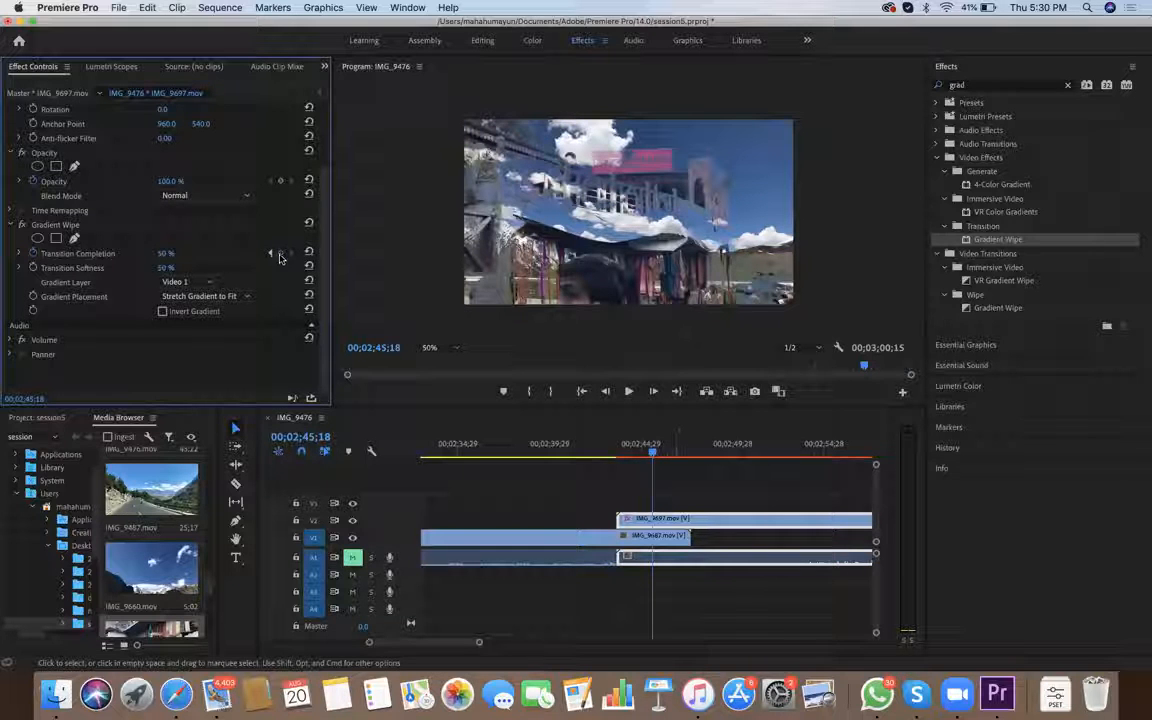
Add a Transition Completion keyframe of 100 % at 00;02;47;20, where the IMG_9687 clip ends beneath IMG_9697
{"action": "key", "text": "space"}
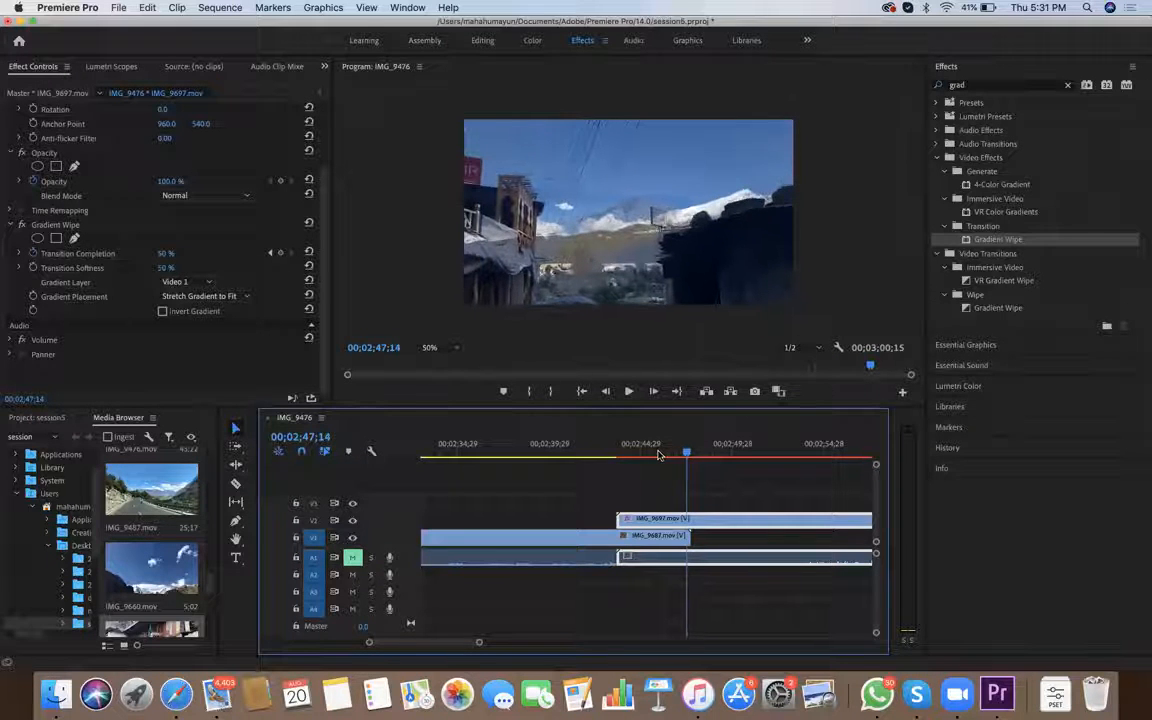
{"action": "left_click", "coordinate": [689, 456]}
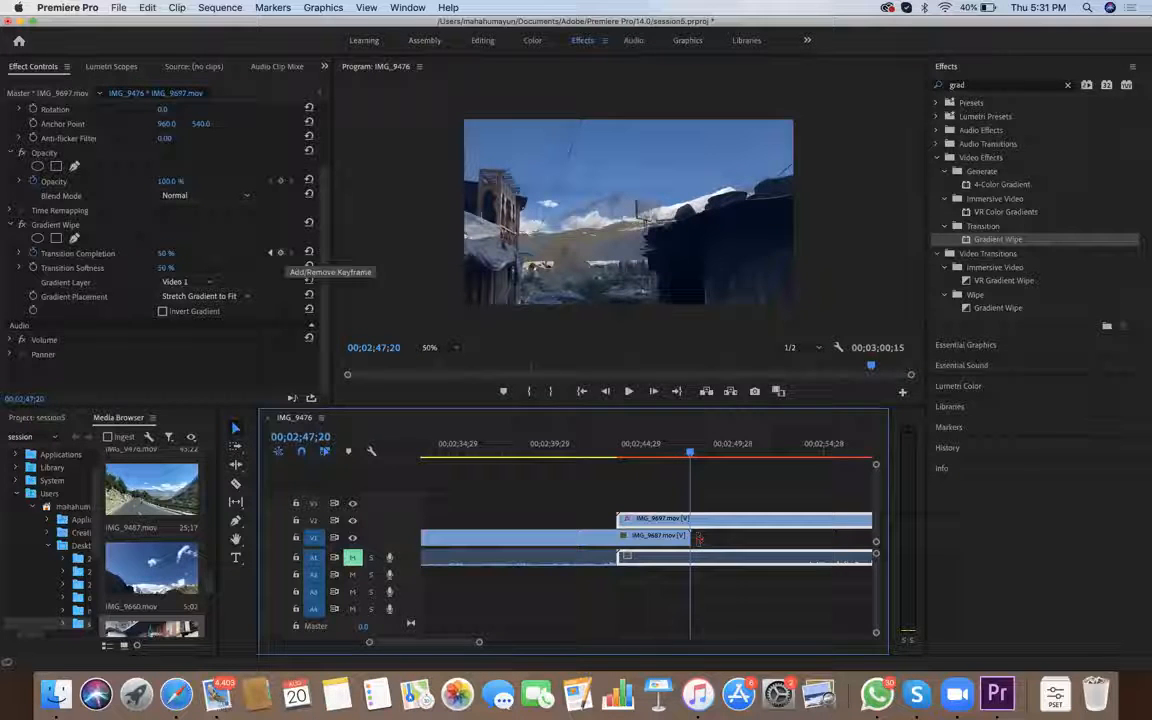
{"action": "left_click", "coordinate": [166, 253]}
{"action": "type", "text": "100"}
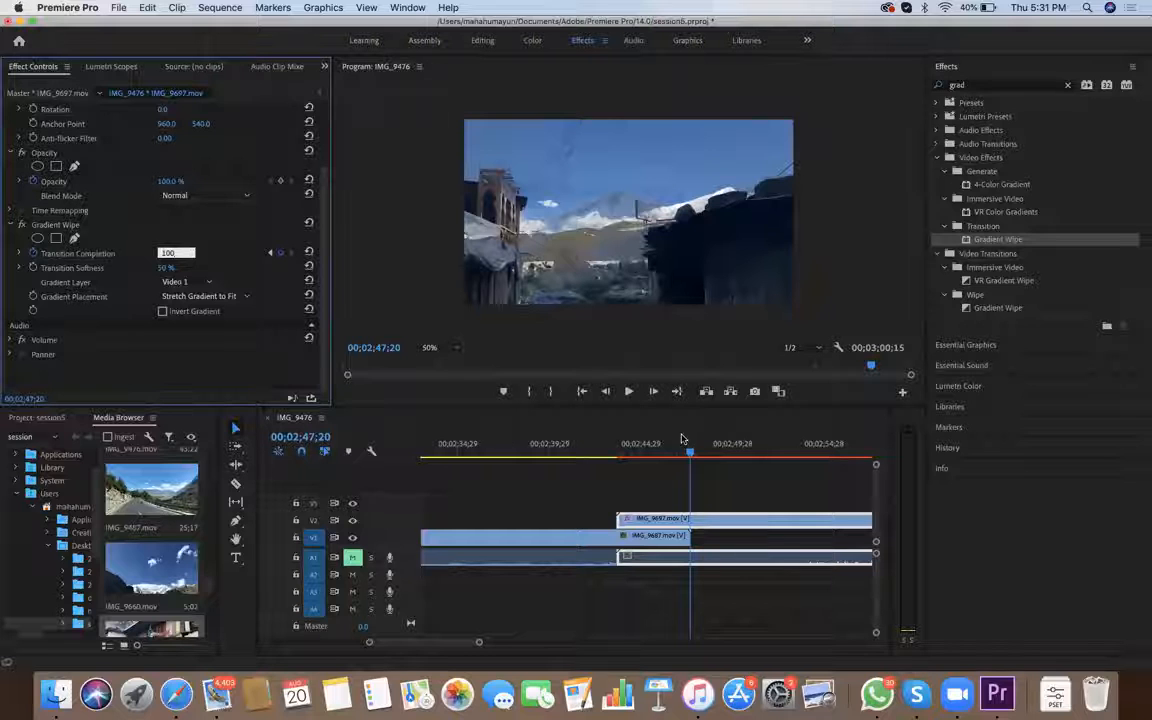
{"action": "key", "text": "Return"}
Enlarge the program preview to 75 % and play the gradient wipe from 00;02;43;08, just before the overlap
{"action": "left_click_drag", "start_coordinate": [688, 455], "coordinate": [609, 455]}
{"action": "key", "text": "Right"}
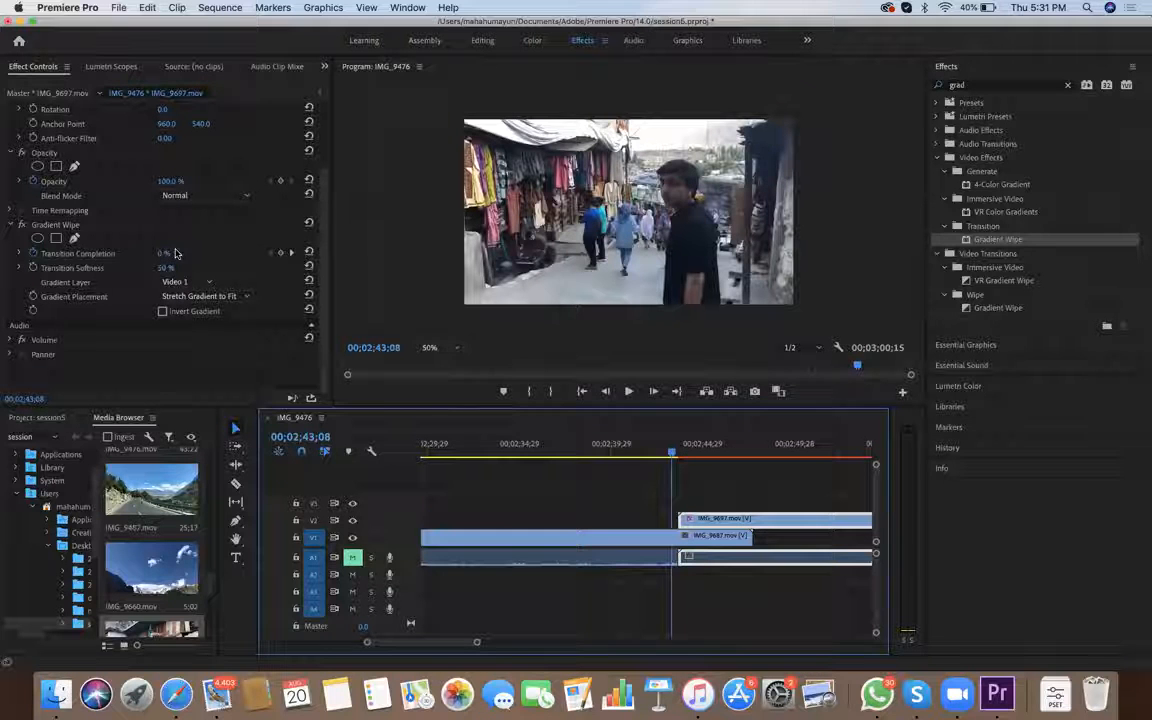
{"action": "left_click", "coordinate": [440, 348]}
{"action": "left_click", "coordinate": [440, 424]}
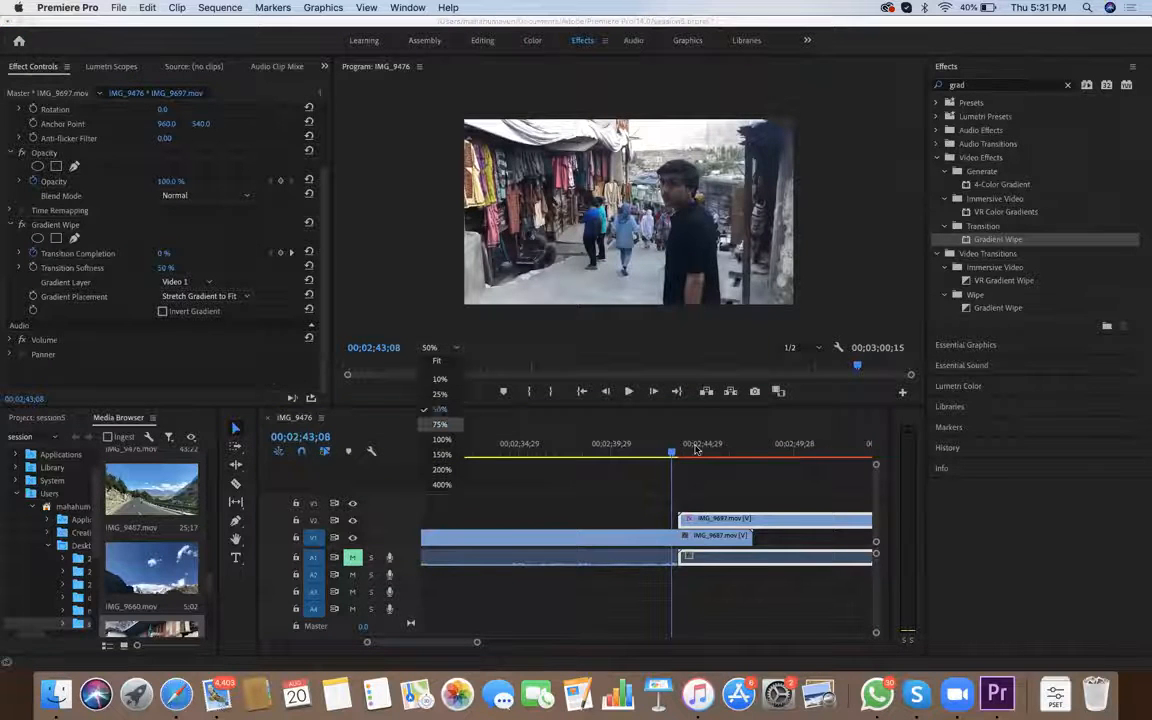
{"action": "key", "text": "space"}
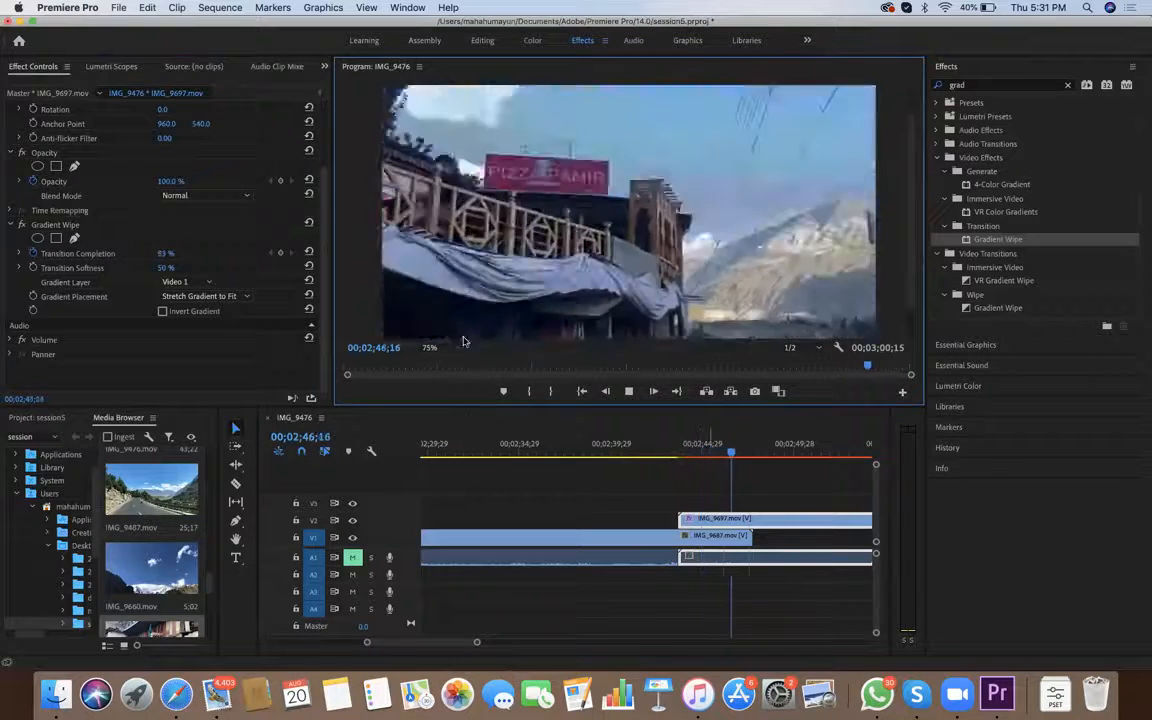
{"action": "key", "text": "space"}
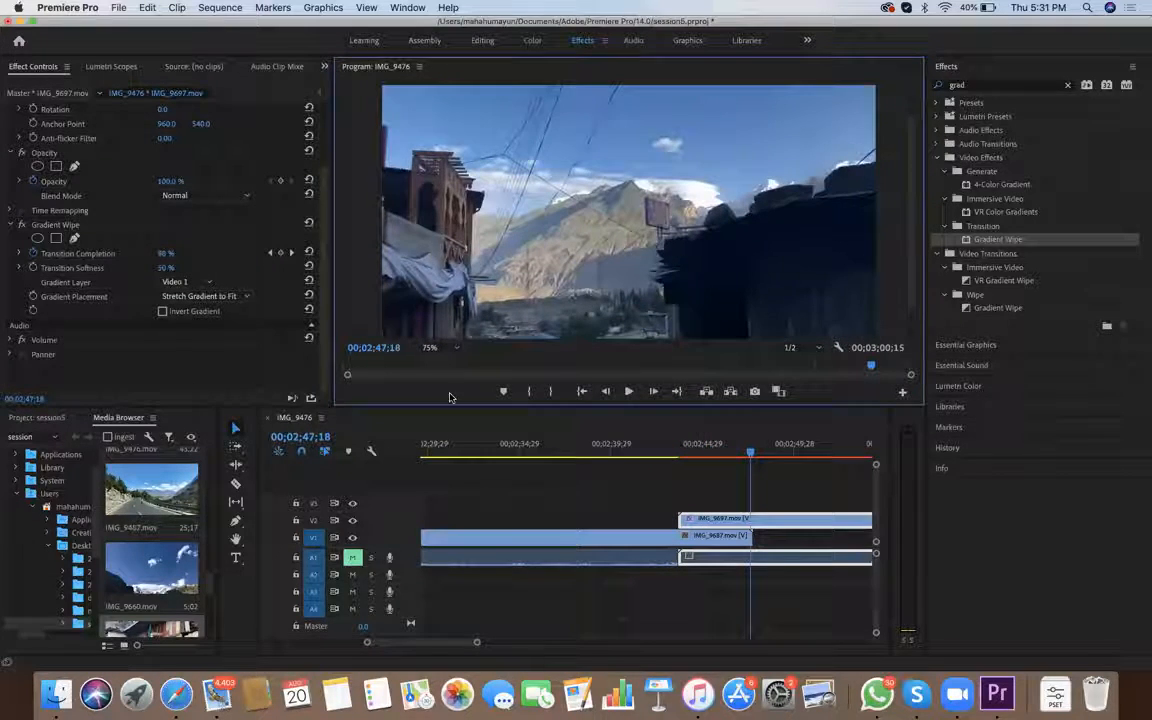
Scrub and replay the overlap of IMG_9687 and IMG_9697 to review the finished gradient wipe
{"action": "left_click", "coordinate": [449, 429]}
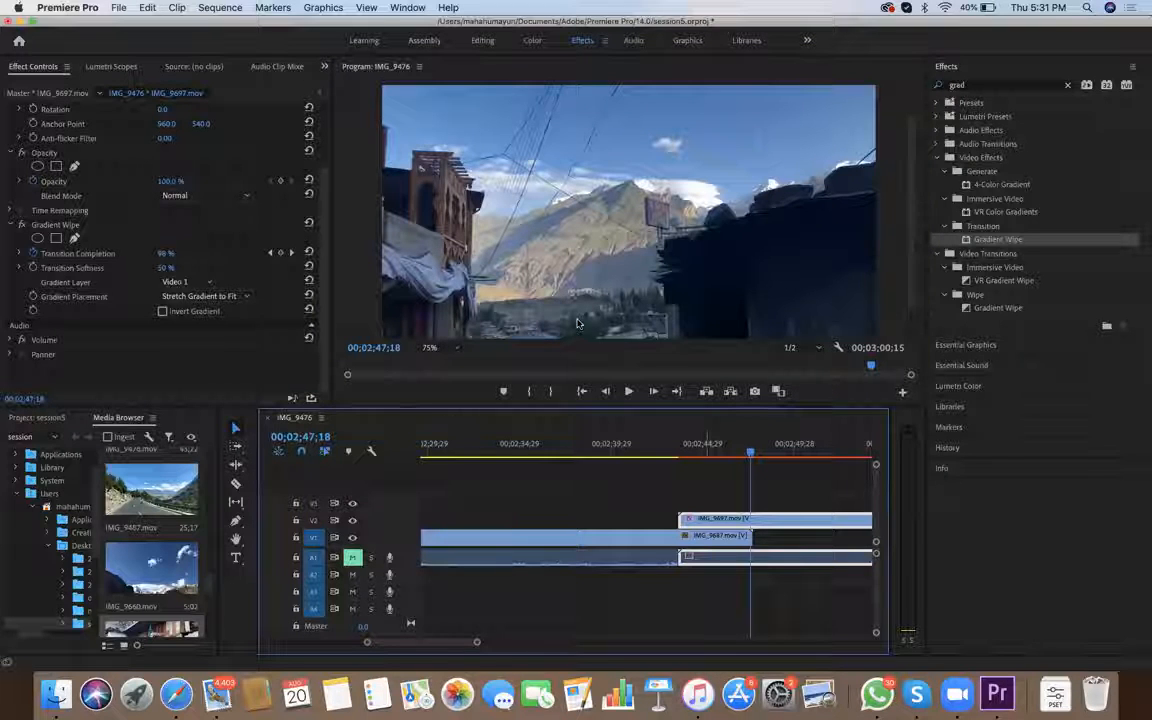
{"action": "left_click_drag", "start_coordinate": [706, 441], "coordinate": [682, 444]}
{"action": "key", "text": "space"}
{"action": "left_click_drag", "start_coordinate": [748, 463], "coordinate": [716, 455]}
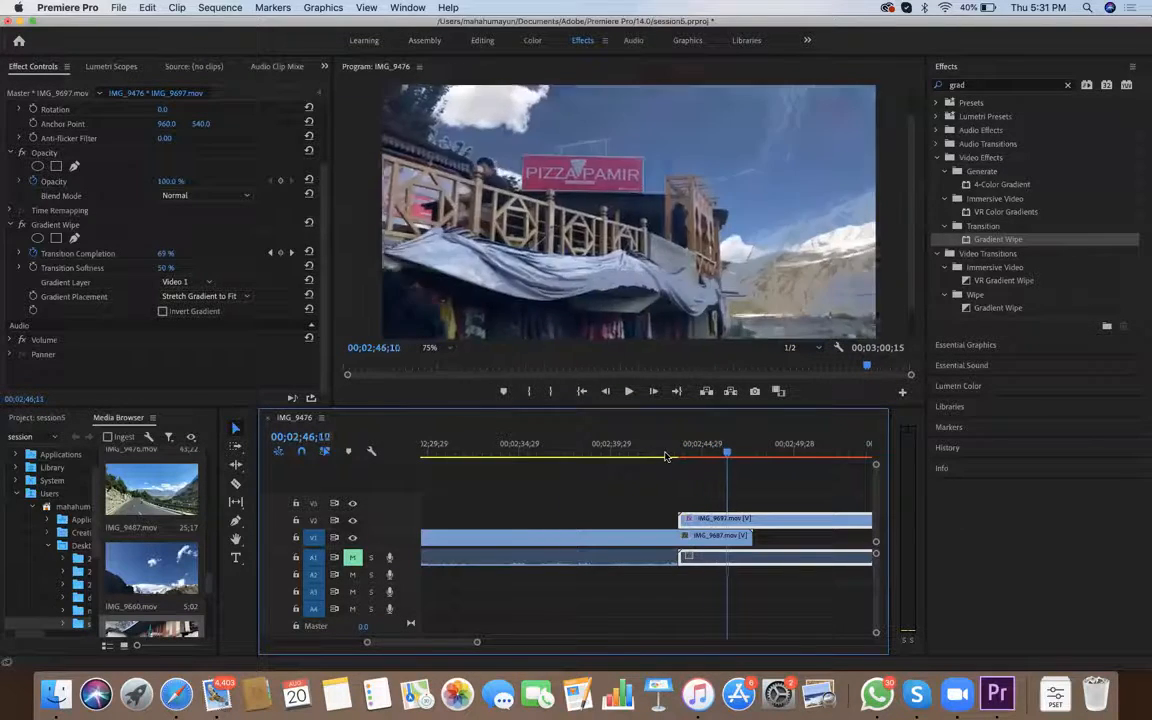
{"action": "left_click", "coordinate": [697, 459]}
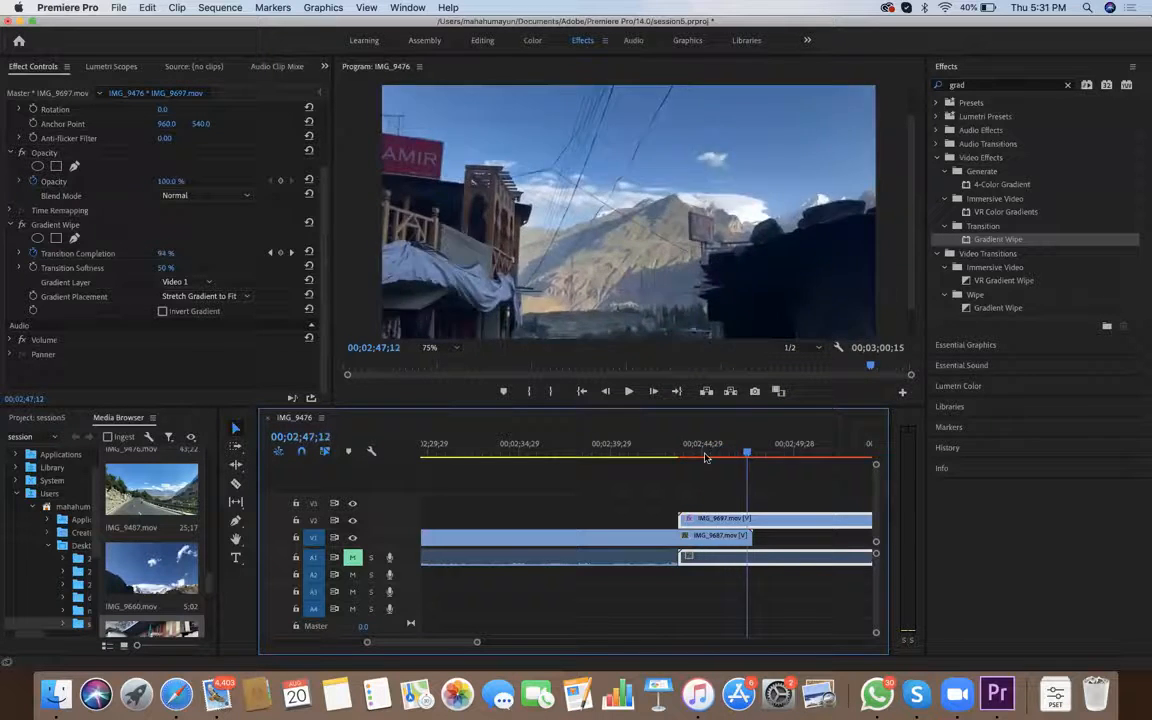
{"action": "left_click", "coordinate": [684, 458]}
{"action": "left_click_drag", "start_coordinate": [688, 456], "coordinate": [751, 456]}
Delete the IMG_9687 and IMG_9697 clips from the sequence and place IMG_9487.mov on V1 in their stead
{"action": "left_click_drag", "start_coordinate": [628, 607], "coordinate": [736, 485]}
{"action": "key", "text": "Delete"}
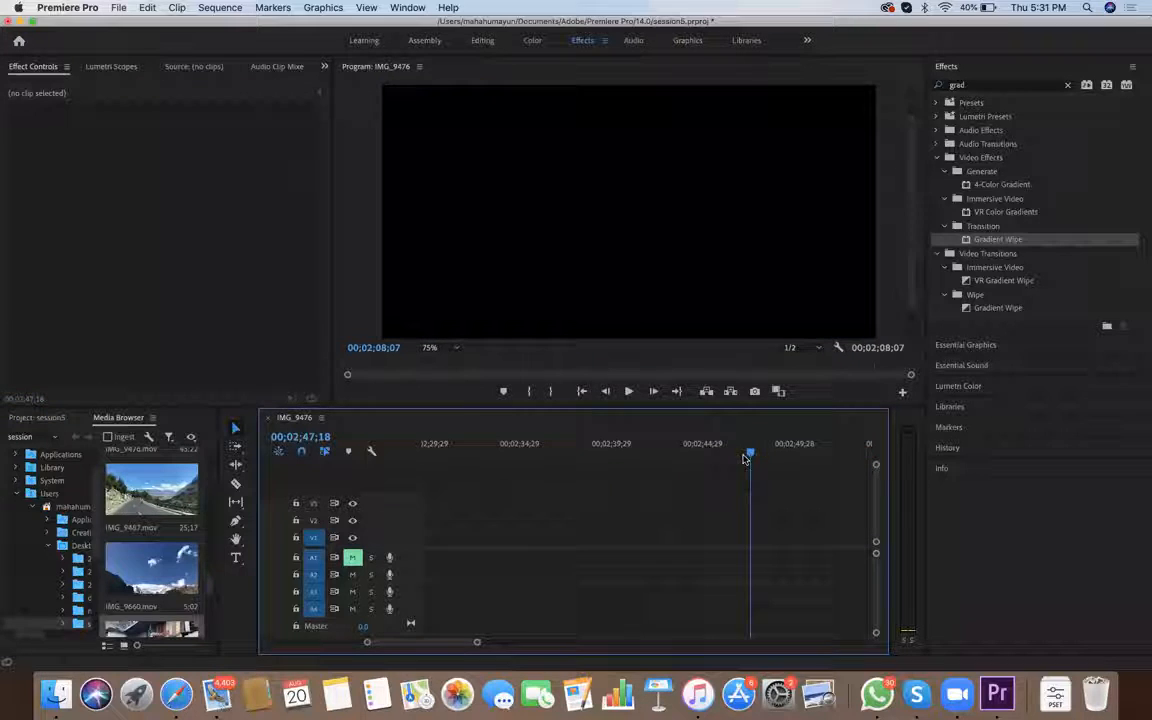
{"action": "scroll", "coordinate": [152, 540], "scroll_direction": "up", "scroll_amount": 1}
{"action": "left_click_drag", "start_coordinate": [152, 515], "coordinate": [444, 539]}
{"action": "key", "text": "minus"}
{"action": "key", "text": "minus"}
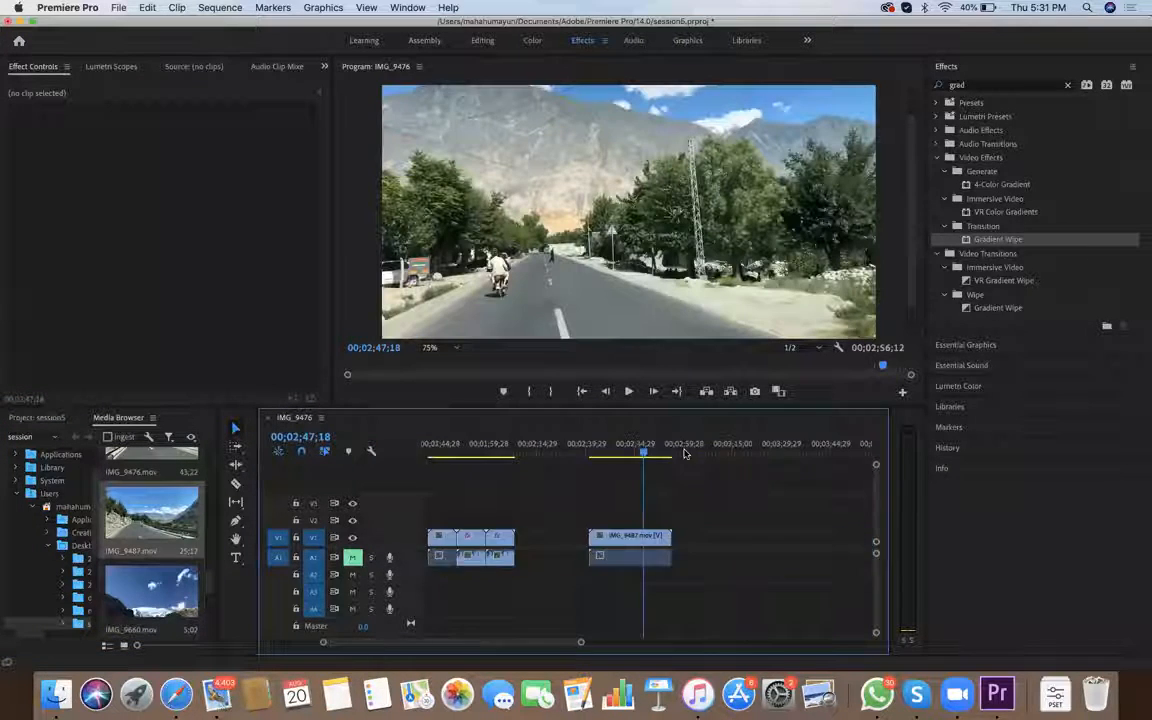
Place IMG_9362.mov on V2 starting at 00;02;53;25, overlapping the end of the IMG_9487 clip
{"action": "scroll", "coordinate": [168, 524], "scroll_direction": "up", "scroll_amount": 5}
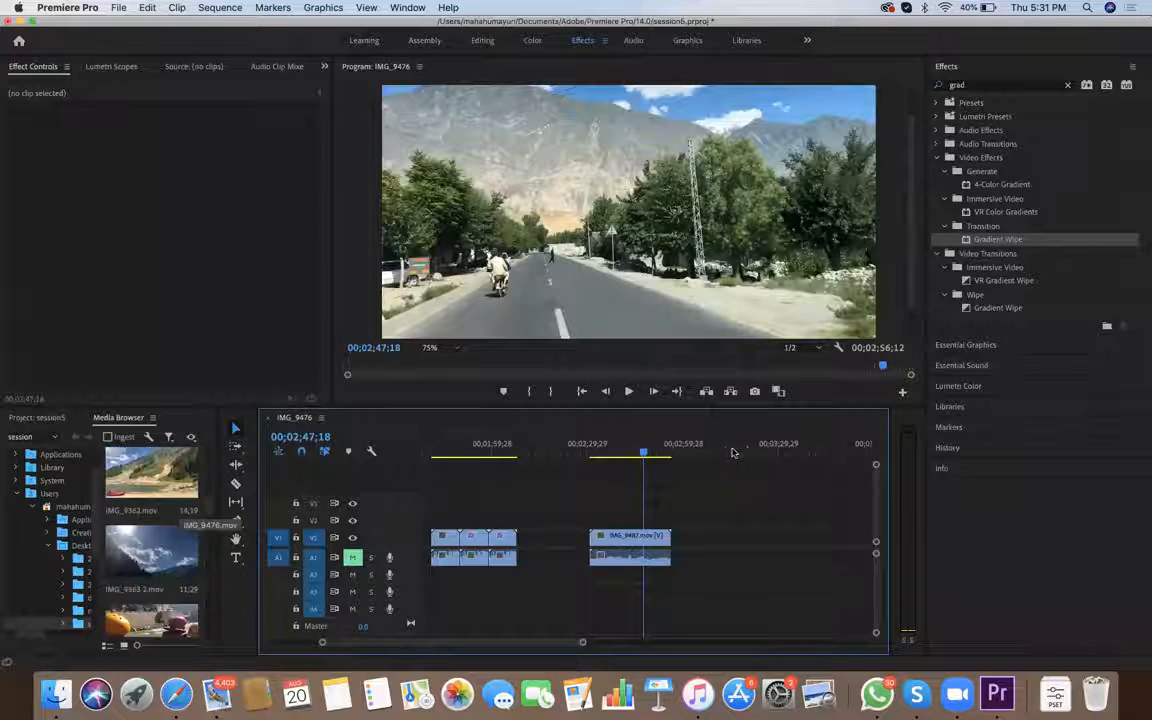
{"action": "left_click_drag", "start_coordinate": [152, 478], "coordinate": [676, 540]}
{"action": "left_click_drag", "start_coordinate": [643, 452], "coordinate": [662, 452]}
{"action": "left_click_drag", "start_coordinate": [700, 538], "coordinate": [692, 540]}
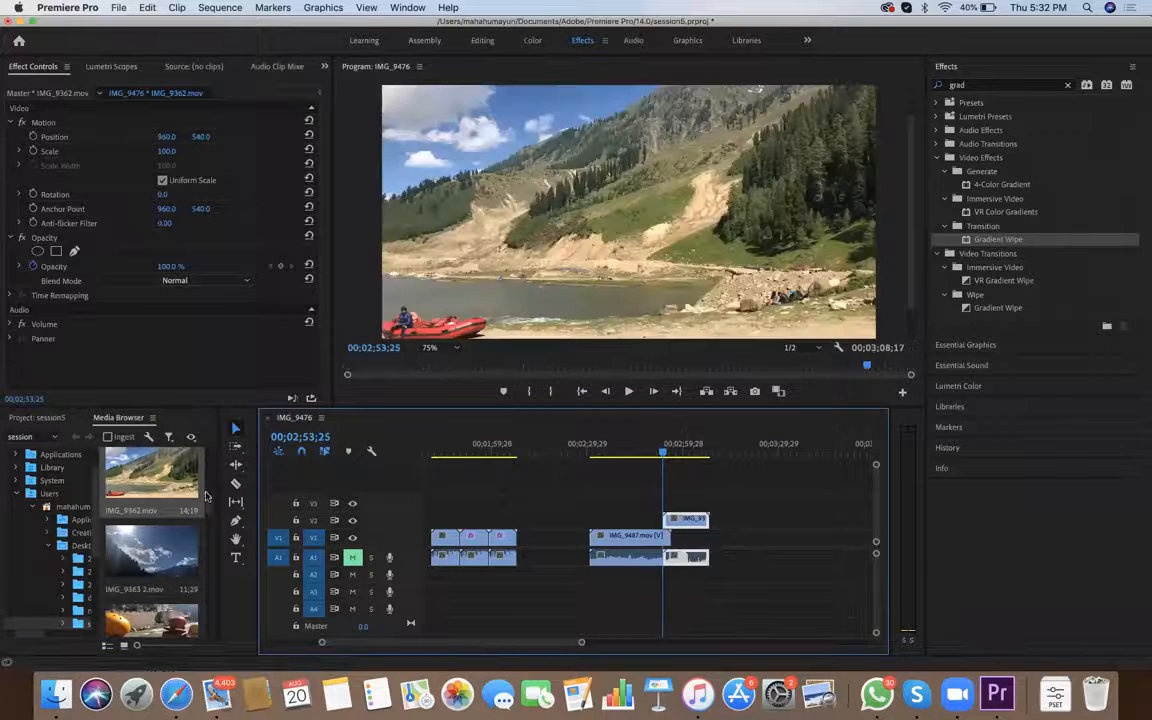
{"action": "key", "text": "equal"}
{"action": "key", "text": "equal"}
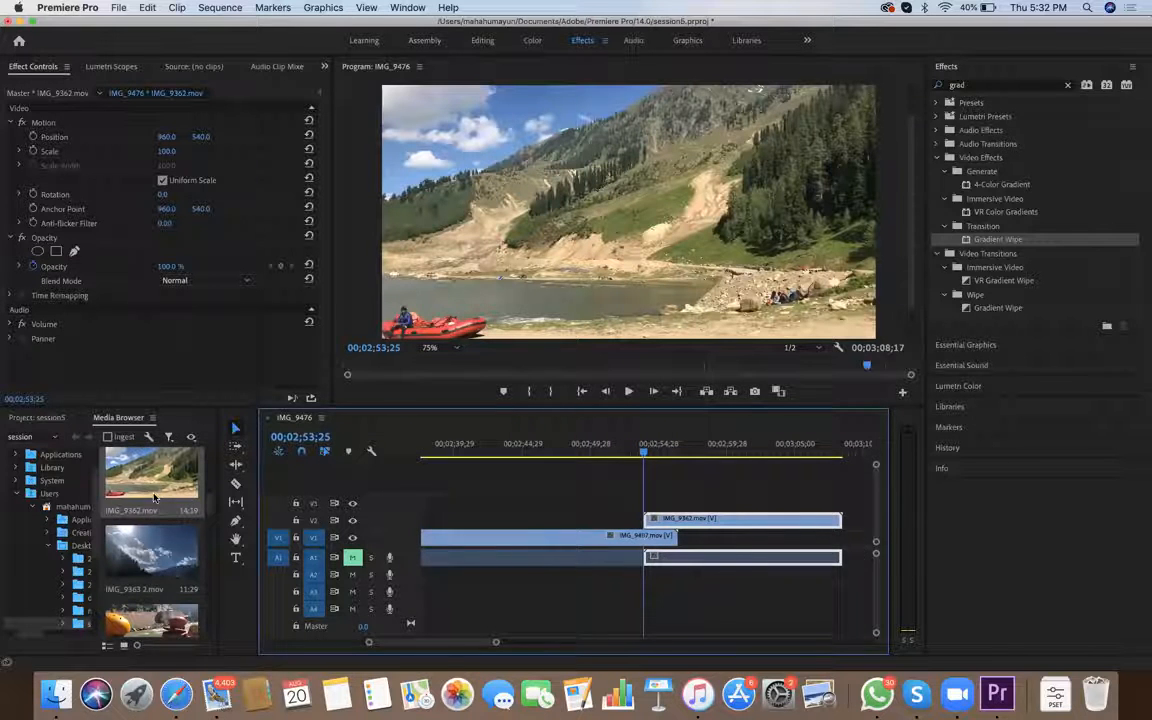
Apply the Gradient Wipe video effect to IMG_9362 and add a Transition Completion keyframe of 0 % at 00;02;53;25
{"action": "left_click_drag", "start_coordinate": [622, 537], "coordinate": [674, 525]}
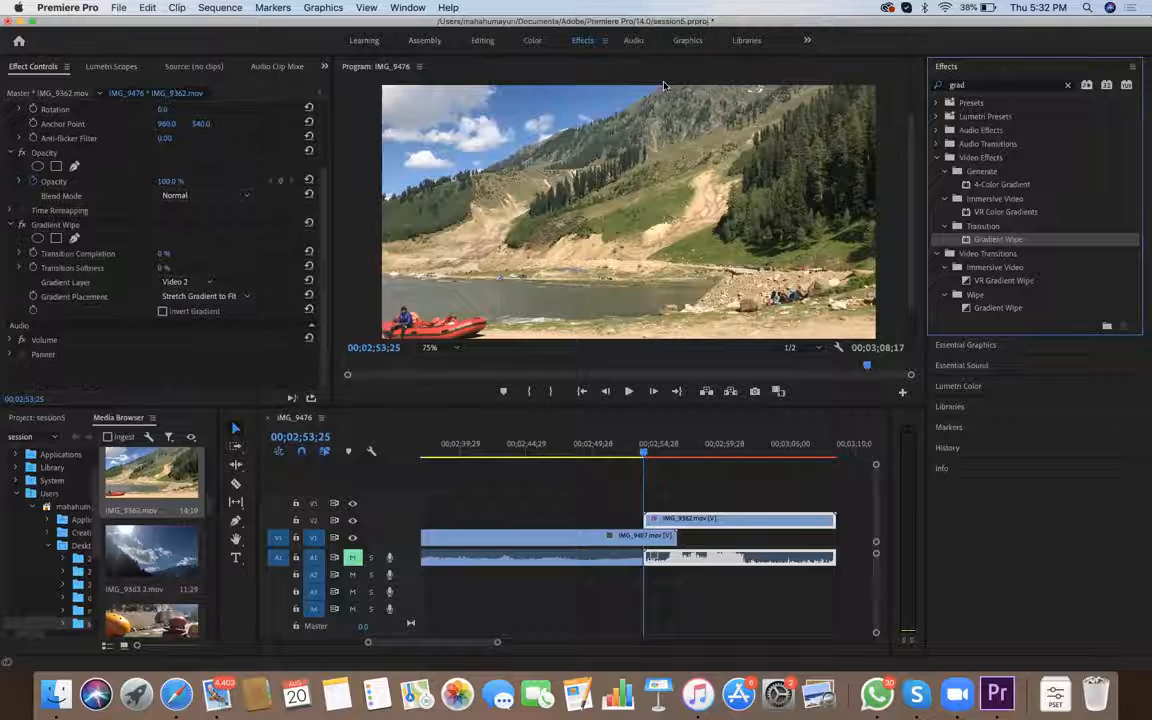
{"action": "left_click_drag", "start_coordinate": [689, 533], "coordinate": [690, 520]}
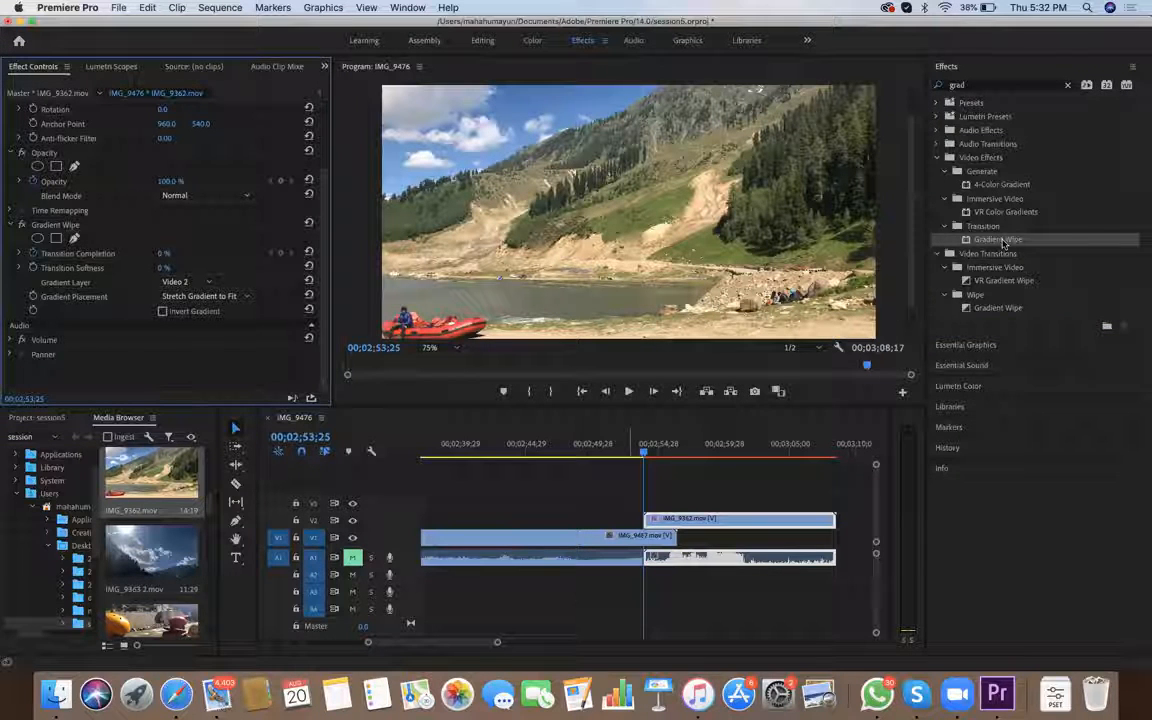
{"action": "left_click", "coordinate": [658, 522]}
{"action": "key", "text": "Right"}
{"action": "key", "text": "Right"}
{"action": "key", "text": "Right"}
{"action": "key", "text": "Right"}
{"action": "key", "text": "Right"}
{"action": "key", "text": "Right"}
{"action": "key", "text": "Right"}
{"action": "key", "text": "Right"}
{"action": "key", "text": "Right"}
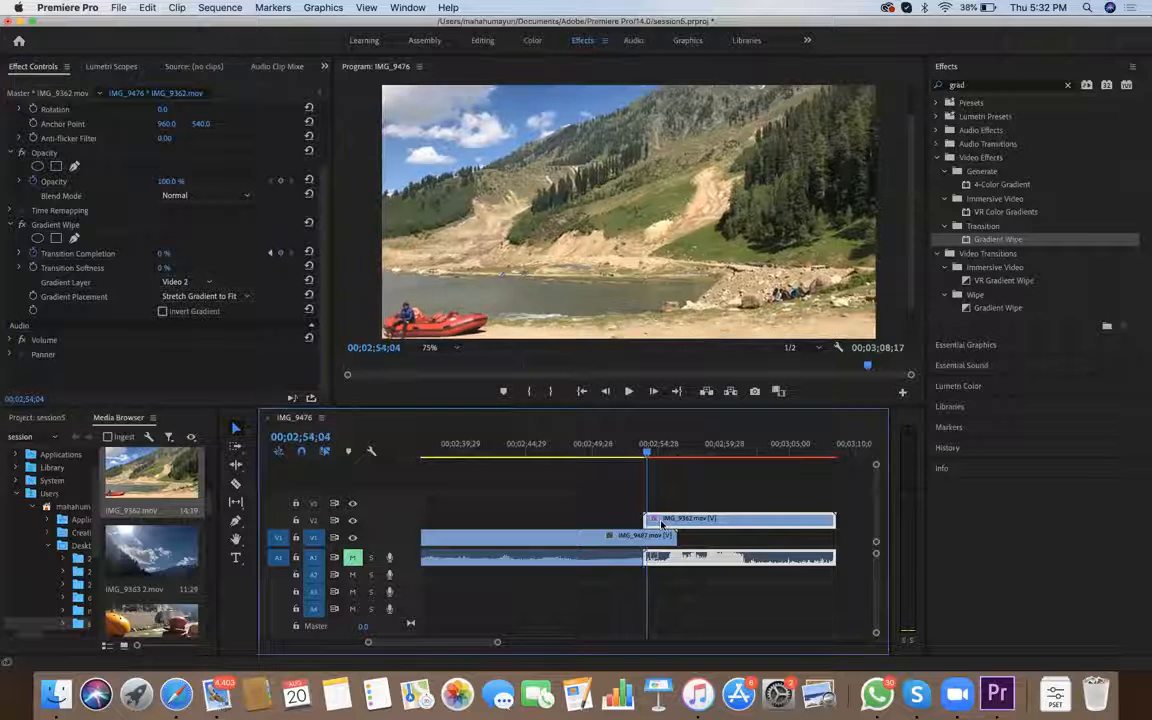
Add a Transition Completion keyframe of 100 % at 00;02;56;05 on IMG_9362 and set Transition Softness to 20 %
{"action": "key", "text": "space"}
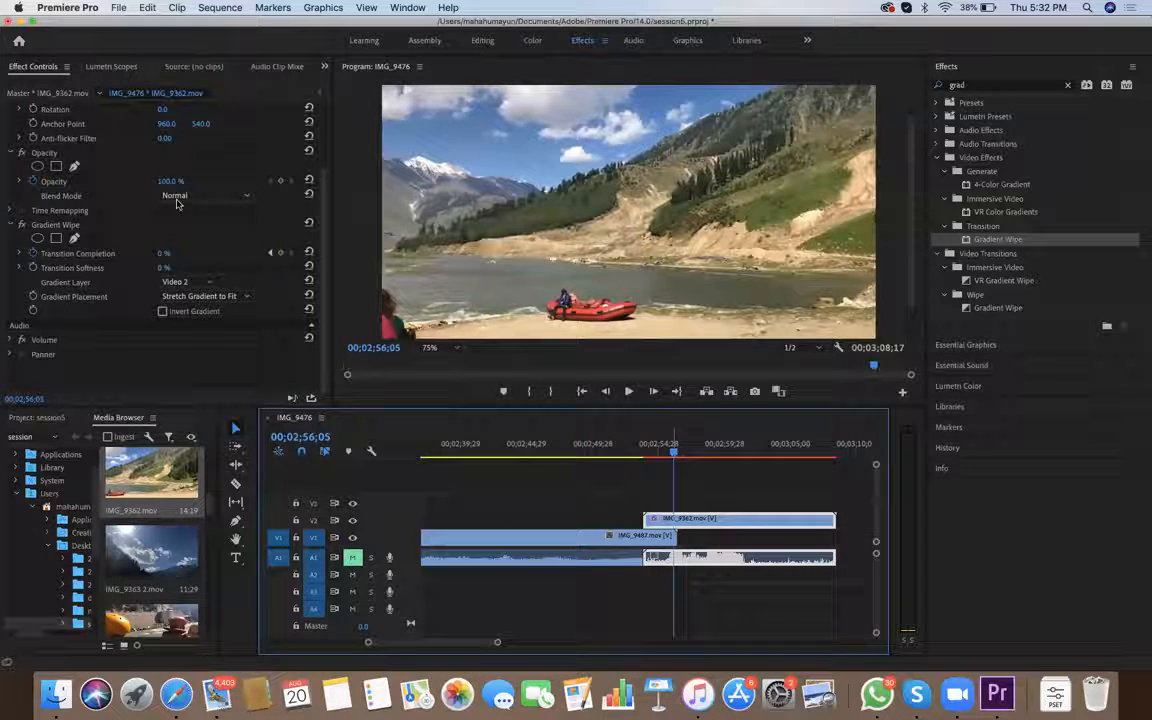
{"action": "left_click", "coordinate": [36, 86]}
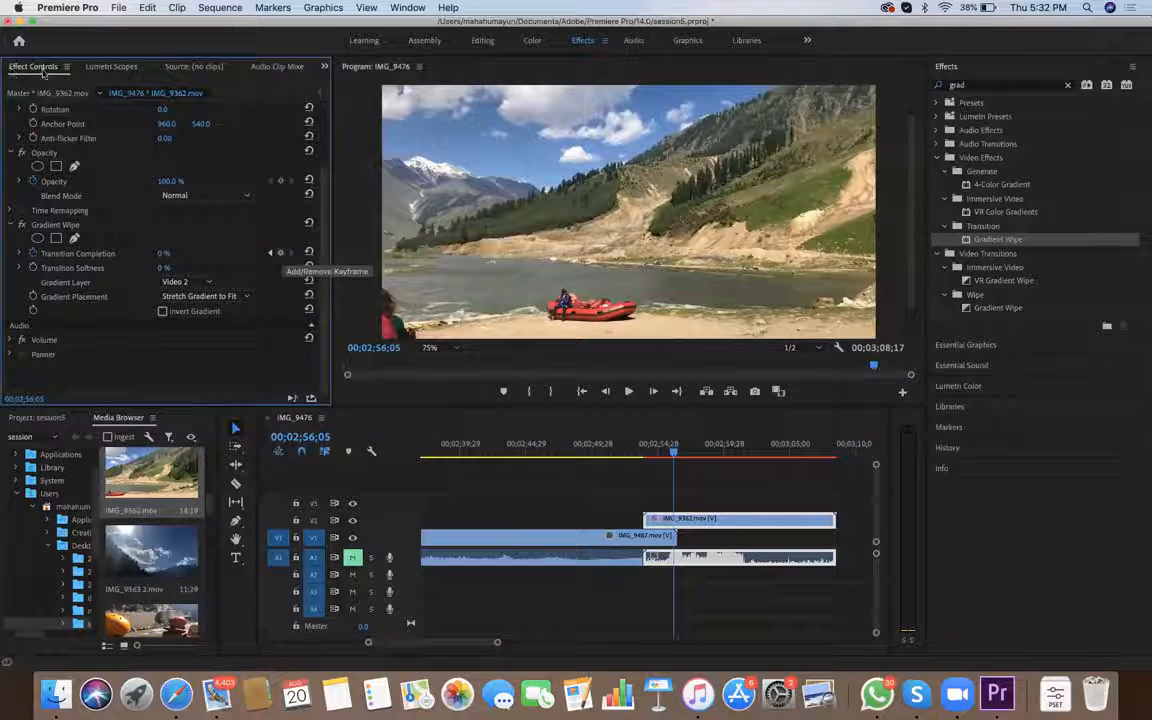
{"action": "left_click", "coordinate": [164, 253]}
{"action": "type", "text": "100"}
{"action": "key", "text": "Return"}
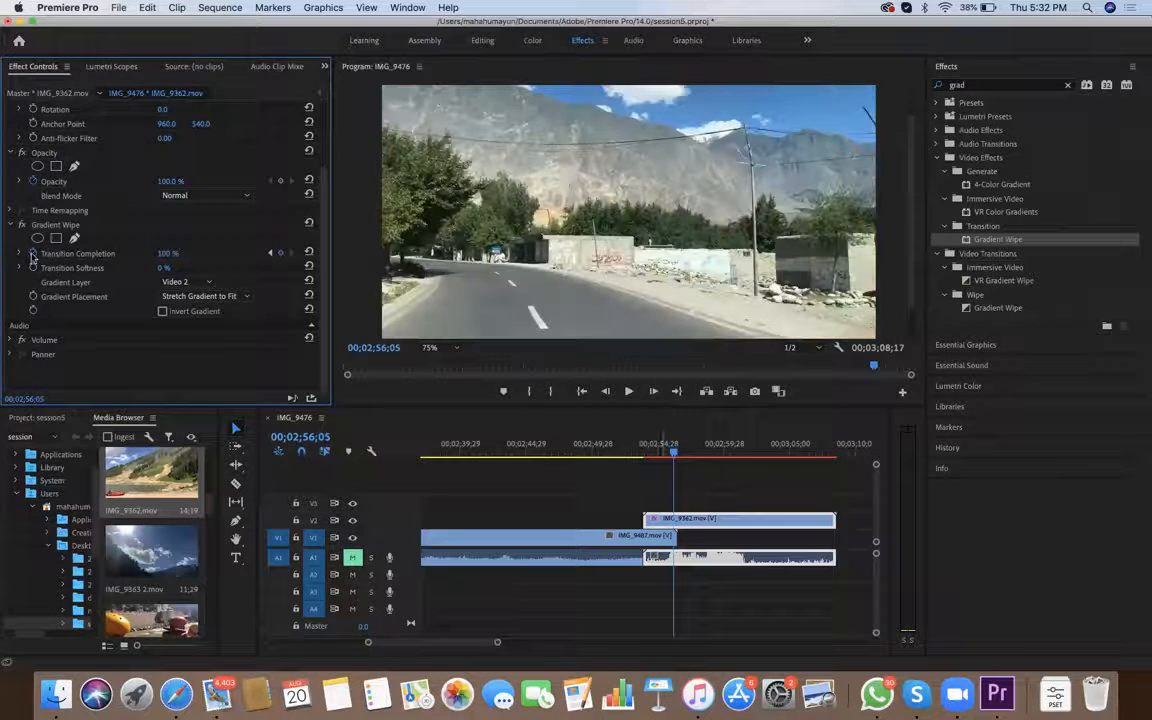
{"action": "key", "text": "Tab"}
{"action": "type", "text": "1"}
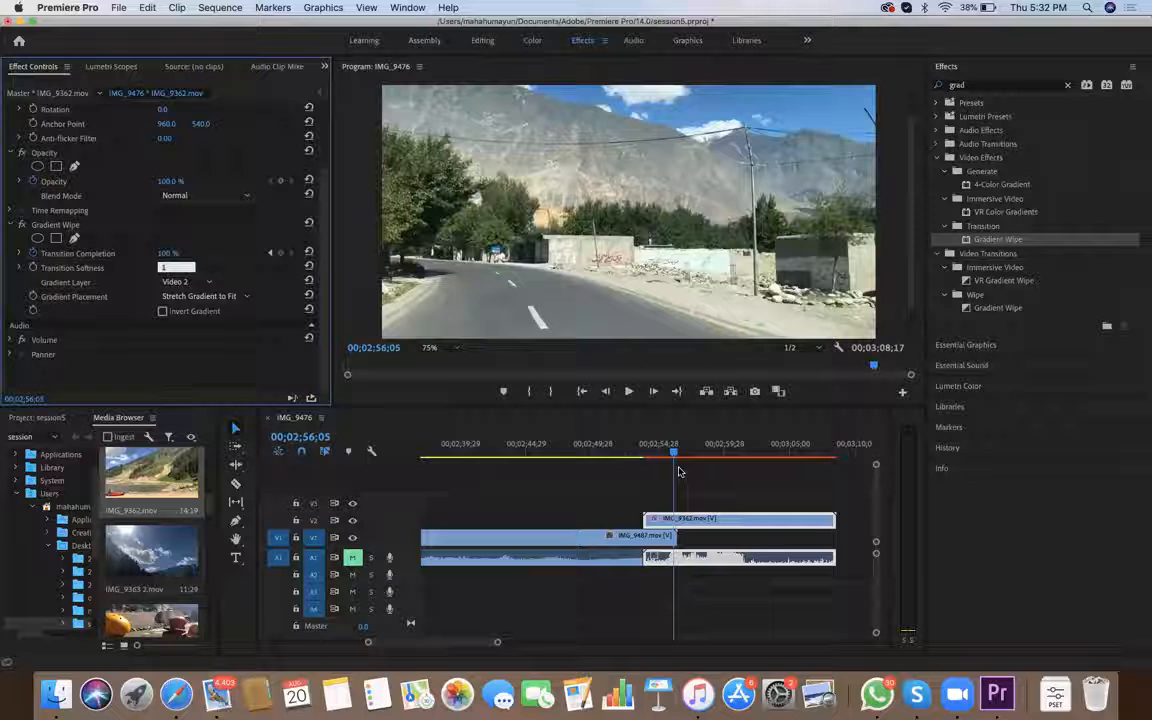
{"action": "type", "text": "1"}
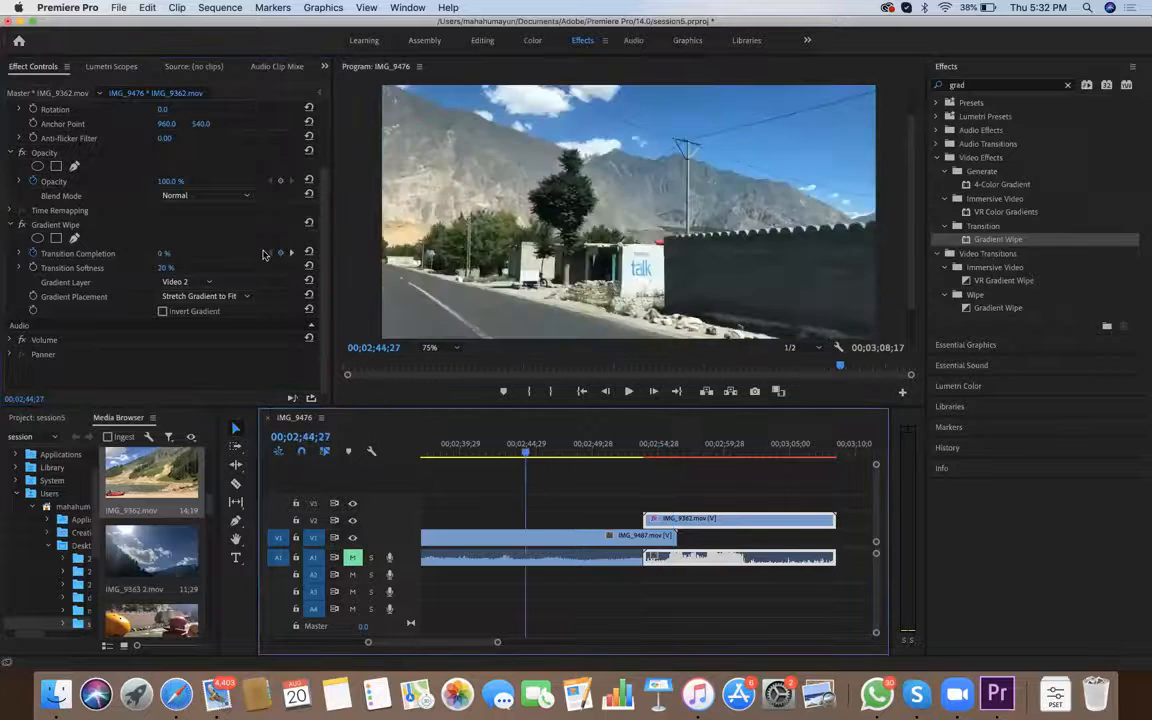
Play and scrub the overlap of IMG_9487 and IMG_9362 to review the gradient wipe
{"action": "key", "text": "space"}
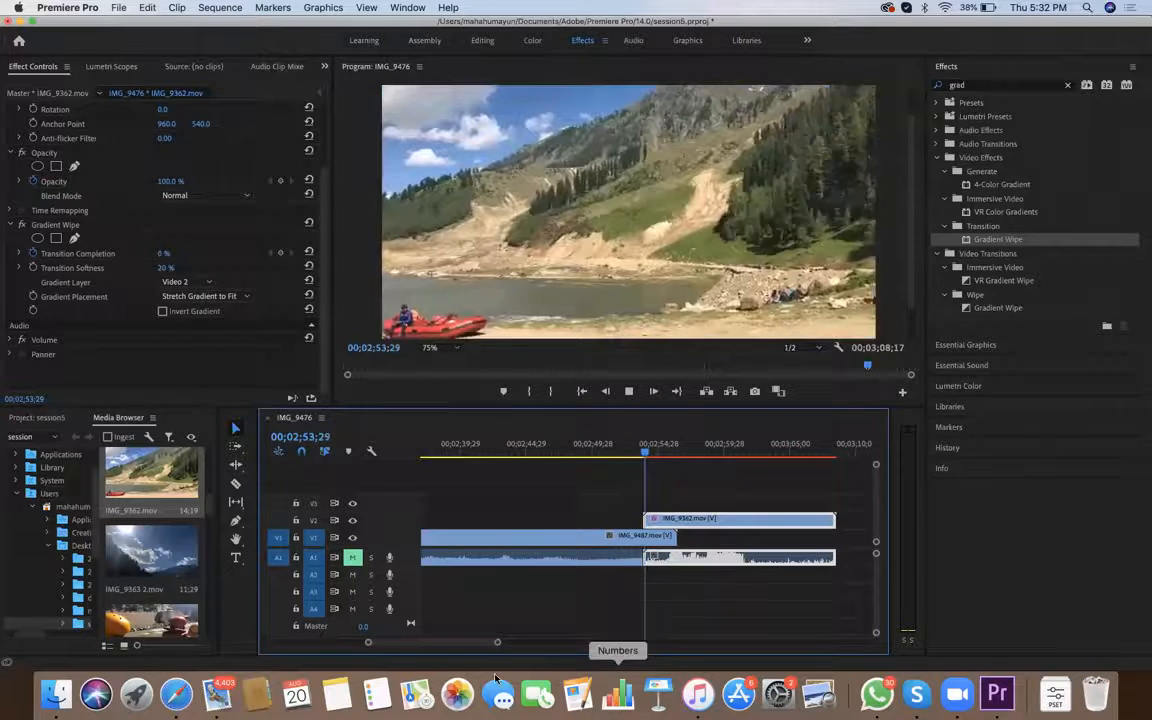
{"action": "left_click", "coordinate": [628, 391]}
{"action": "mouse_move", "coordinate": [691, 453]}
{"action": "left_mouse_down"}
{"action": "mouse_move", "coordinate": [617, 454]}
{"action": "mouse_move", "coordinate": [692, 454]}
{"action": "left_mouse_up"}
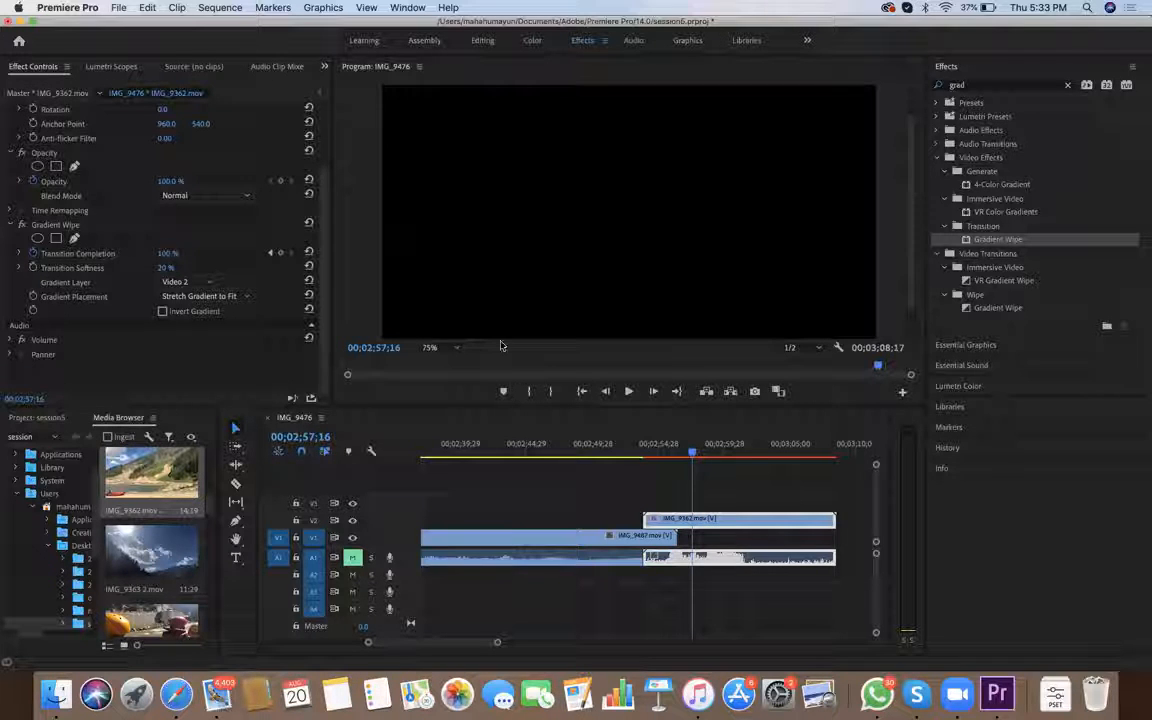
Enable Invert Gradient on IMG_9362's Gradient Wipe and scrub the start of the transition to check it
{"action": "left_click_drag", "start_coordinate": [692, 452], "coordinate": [655, 452]}
{"action": "left_click", "coordinate": [162, 311]}
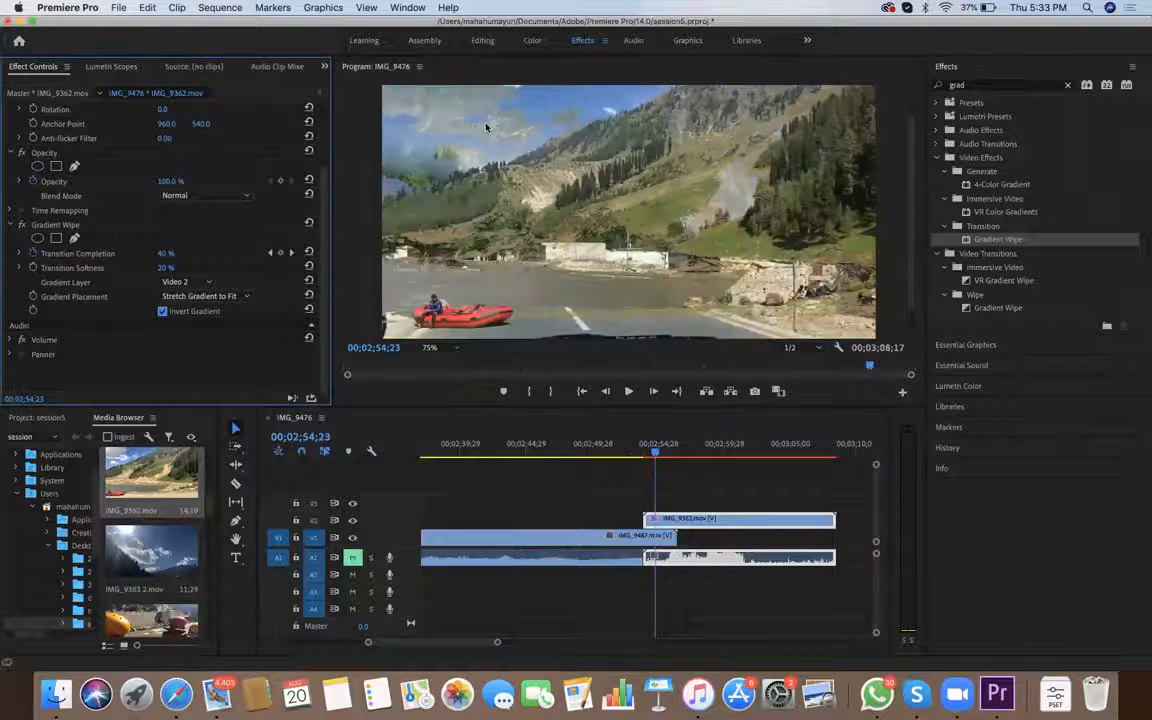
{"action": "mouse_move", "coordinate": [654, 452]}
{"action": "left_mouse_down"}
{"action": "mouse_move", "coordinate": [642, 452]}
{"action": "mouse_move", "coordinate": [671, 452]}
{"action": "mouse_move", "coordinate": [640, 455]}
{"action": "mouse_move", "coordinate": [686, 456]}
{"action": "mouse_move", "coordinate": [650, 462]}
{"action": "left_mouse_up"}
{"action": "left_click", "coordinate": [162, 311]}
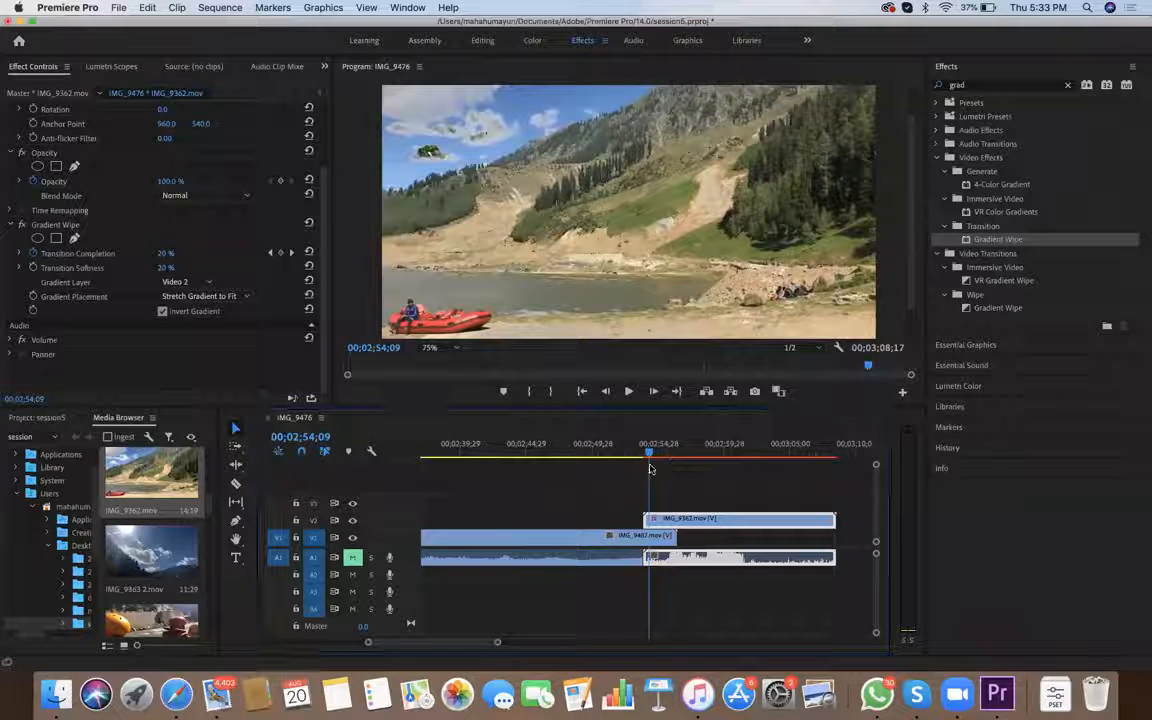
Search the effects for "line" to find the Linear Wipe effect
{"action": "key", "text": "shift+7"}
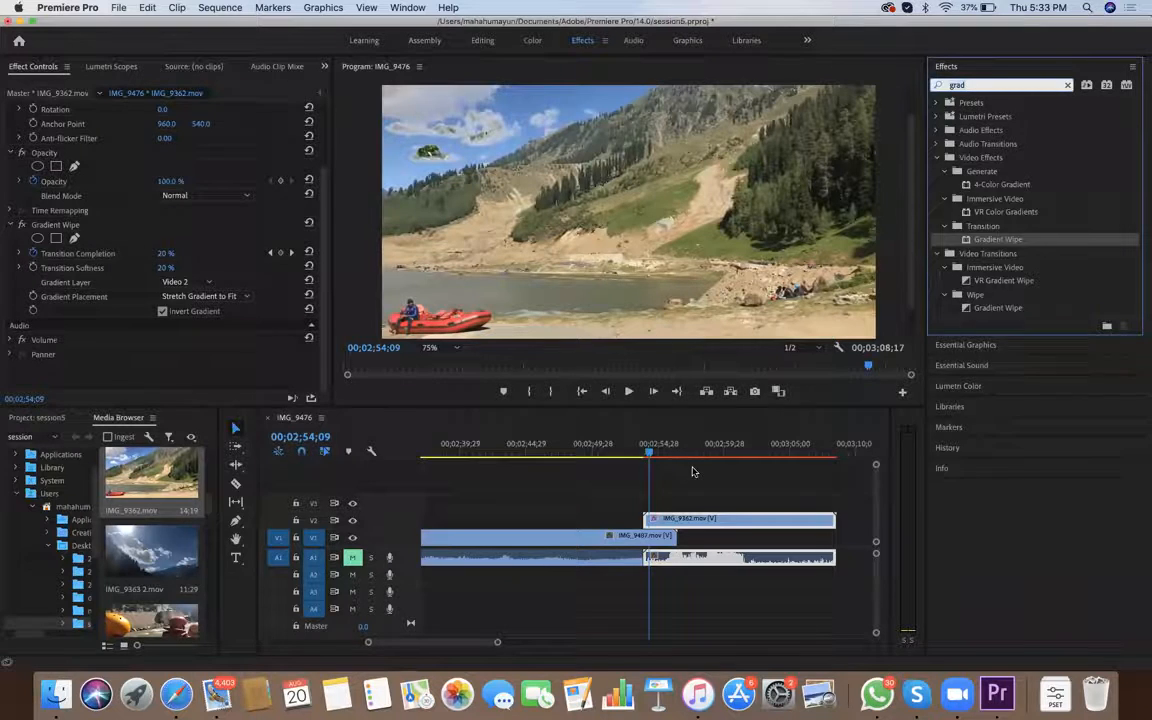
{"action": "type", "text": "line"}
Delete the IMG_9487 and IMG_9362 clips and place IMG_9363 2.mov on V1, starting near 00;02;39;29
{"action": "left_click_drag", "start_coordinate": [577, 517], "coordinate": [660, 609]}
{"action": "key", "text": "Delete"}
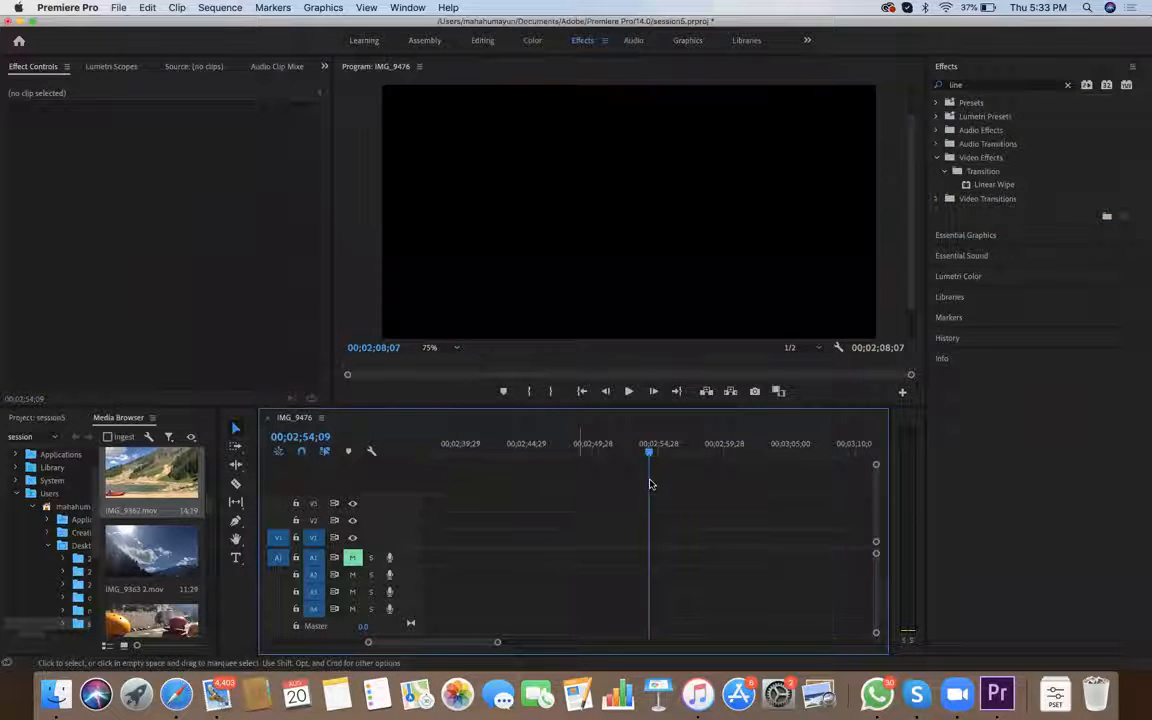
{"action": "left_click_drag", "start_coordinate": [152, 552], "coordinate": [335, 522]}
{"action": "left_click_drag", "start_coordinate": [445, 522], "coordinate": [465, 545]}
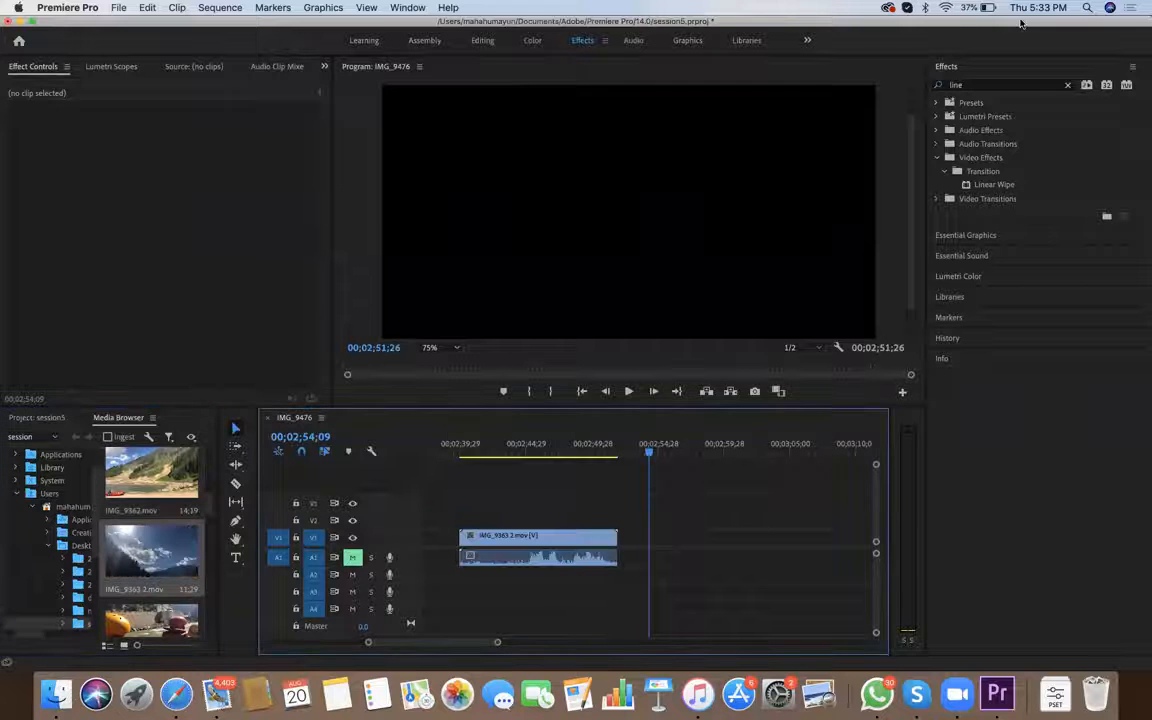
Add IMG_9396.mov after IMG_9363 2.mov, and move it up to V2 so it starts at 00;02;50;29, overlapping the end of the first clip
{"action": "left_click_drag", "start_coordinate": [152, 621], "coordinate": [622, 545]}
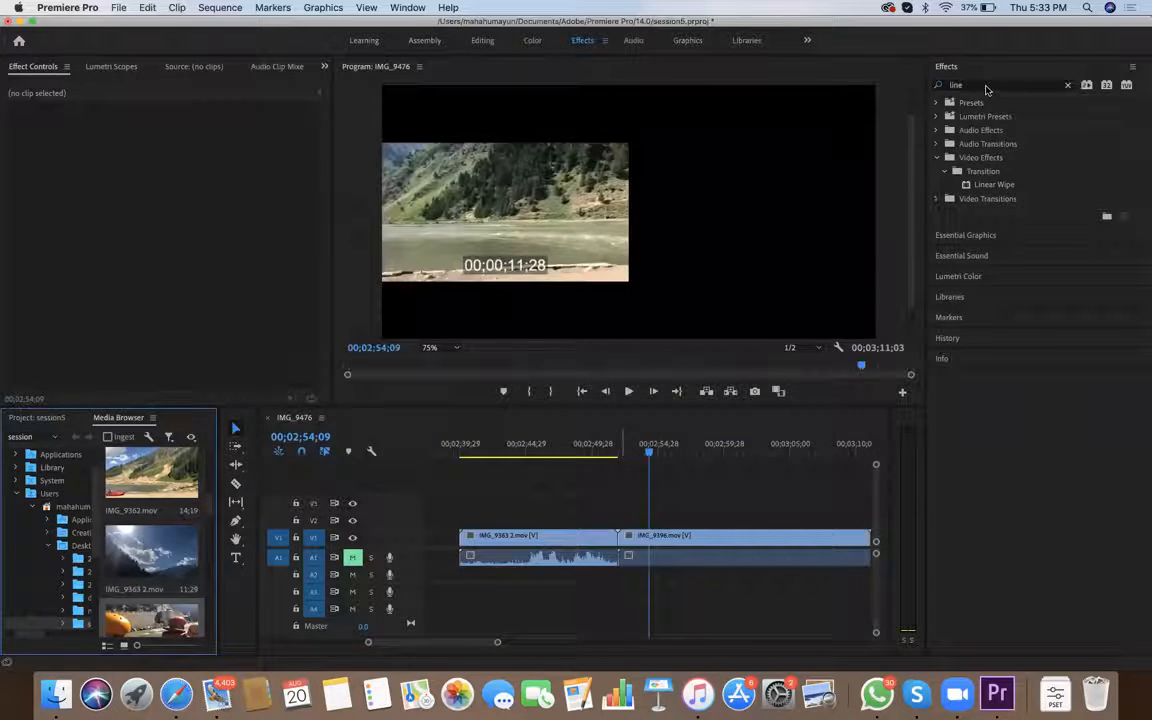
{"action": "left_click_drag", "start_coordinate": [649, 452], "coordinate": [605, 452]}
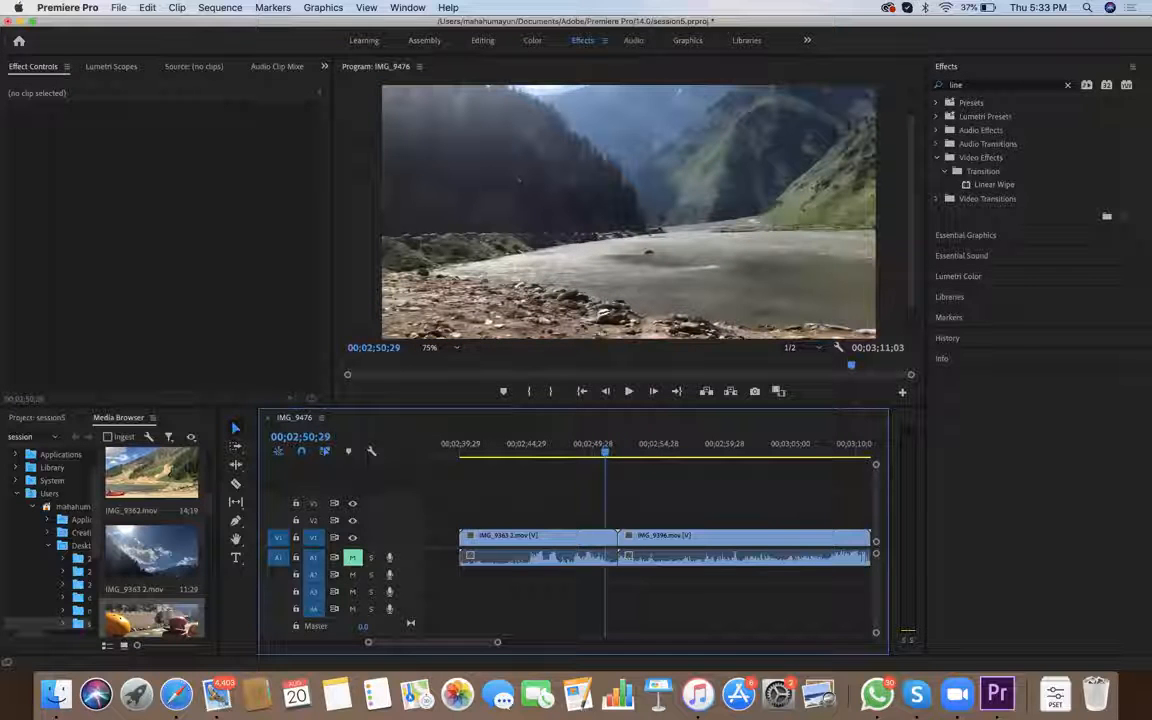
{"action": "left_click_drag", "start_coordinate": [675, 537], "coordinate": [662, 521]}
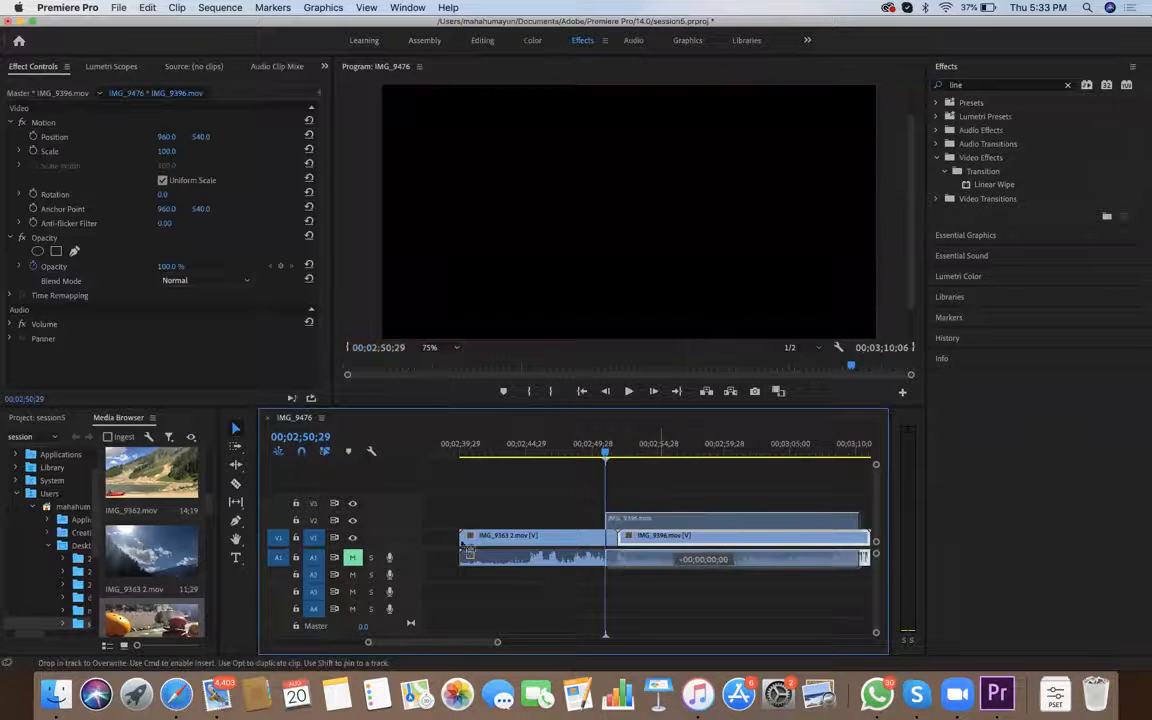
{"action": "left_click", "coordinate": [595, 452]}
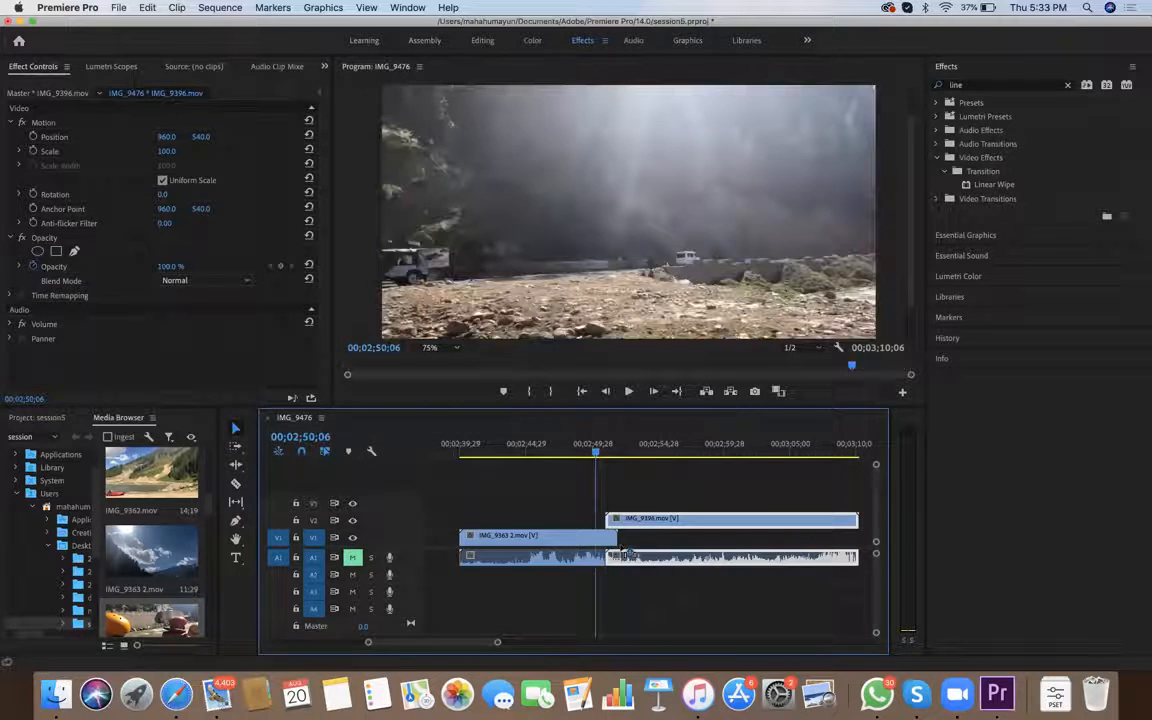
{"action": "key", "text": "equal"}
{"action": "key", "text": "equal"}
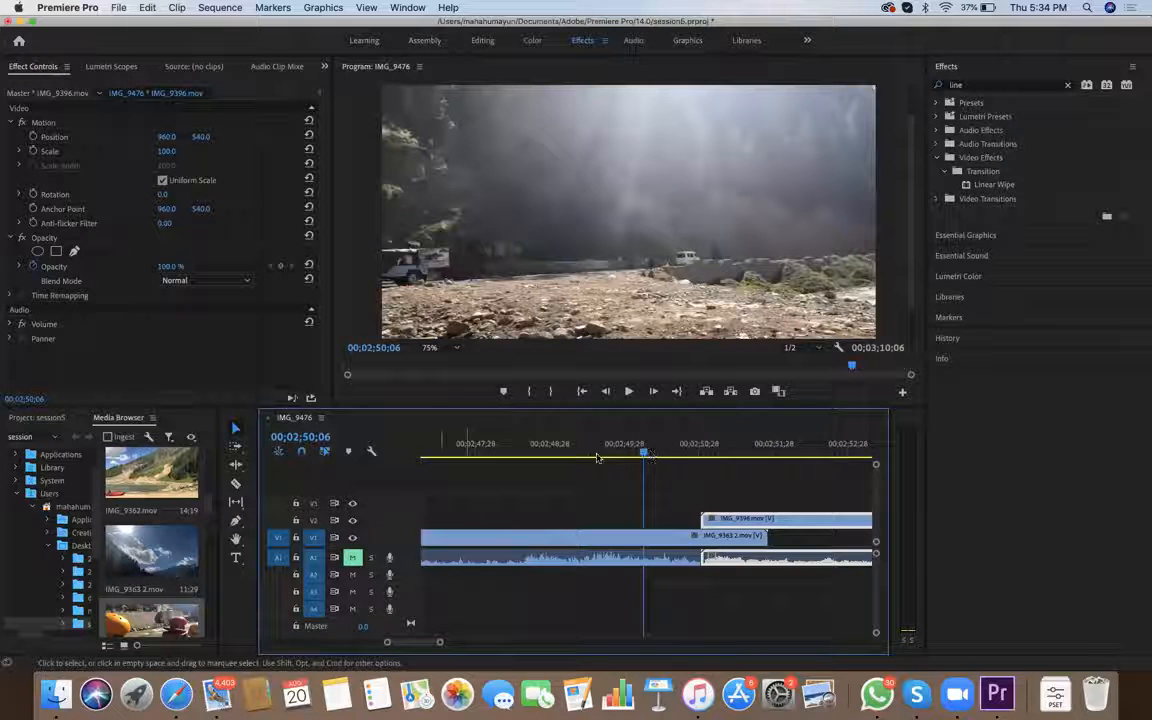
{"action": "scroll", "coordinate": [597, 458], "scroll_direction": "left", "scroll_amount": 3}
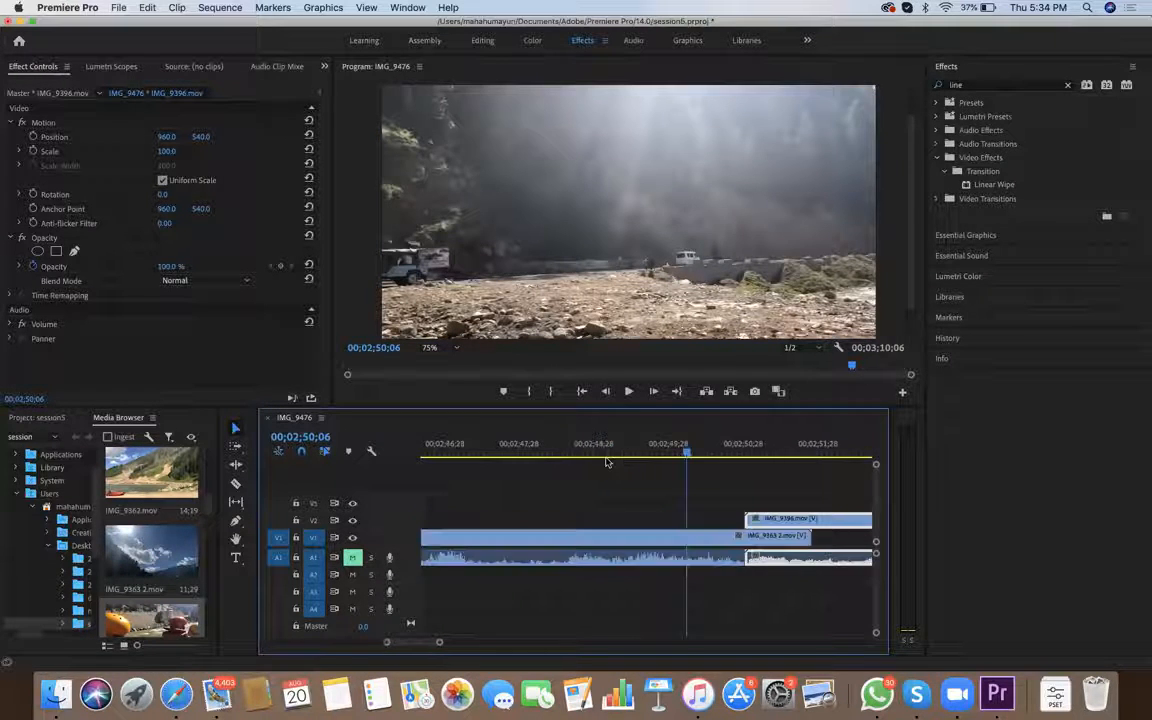
{"action": "key", "text": "minus"}
{"action": "key", "text": "minus"}
Apply Linear Wipe to IMG_9396.mov and lengthen the overlap by moving the clip earlier to start at about 00;02;49;08
{"action": "left_click_drag", "start_coordinate": [994, 185], "coordinate": [674, 520]}
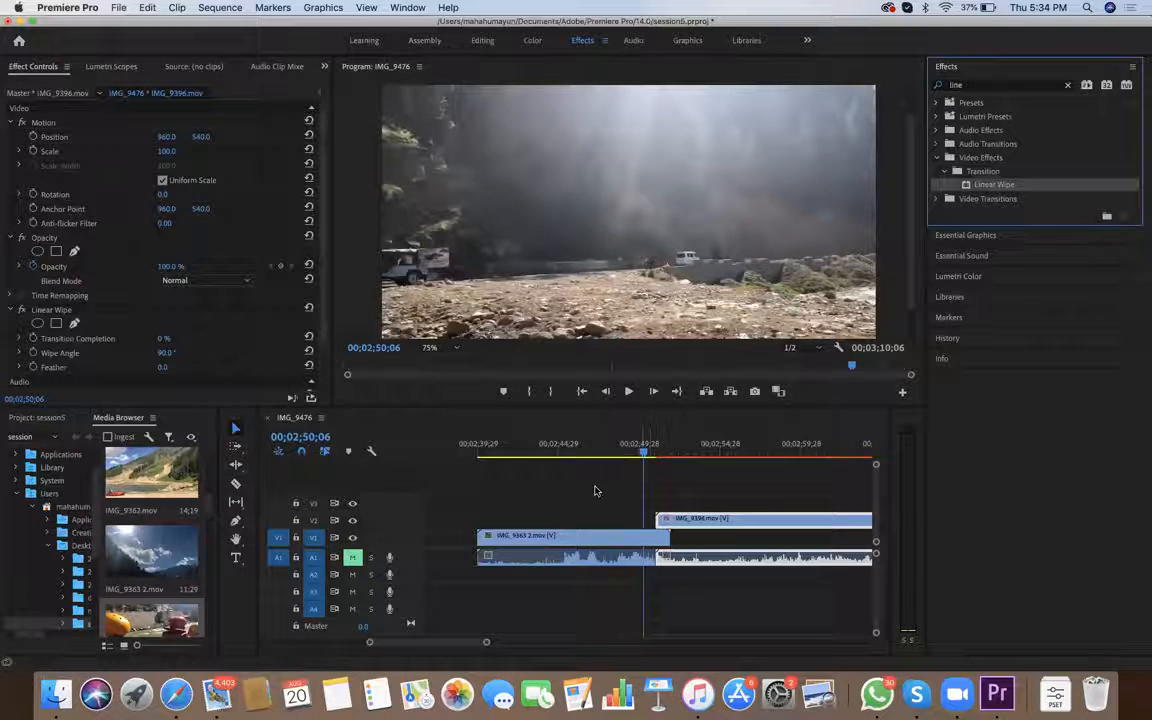
{"action": "left_click", "coordinate": [499, 643]}
{"action": "key", "text": "space"}
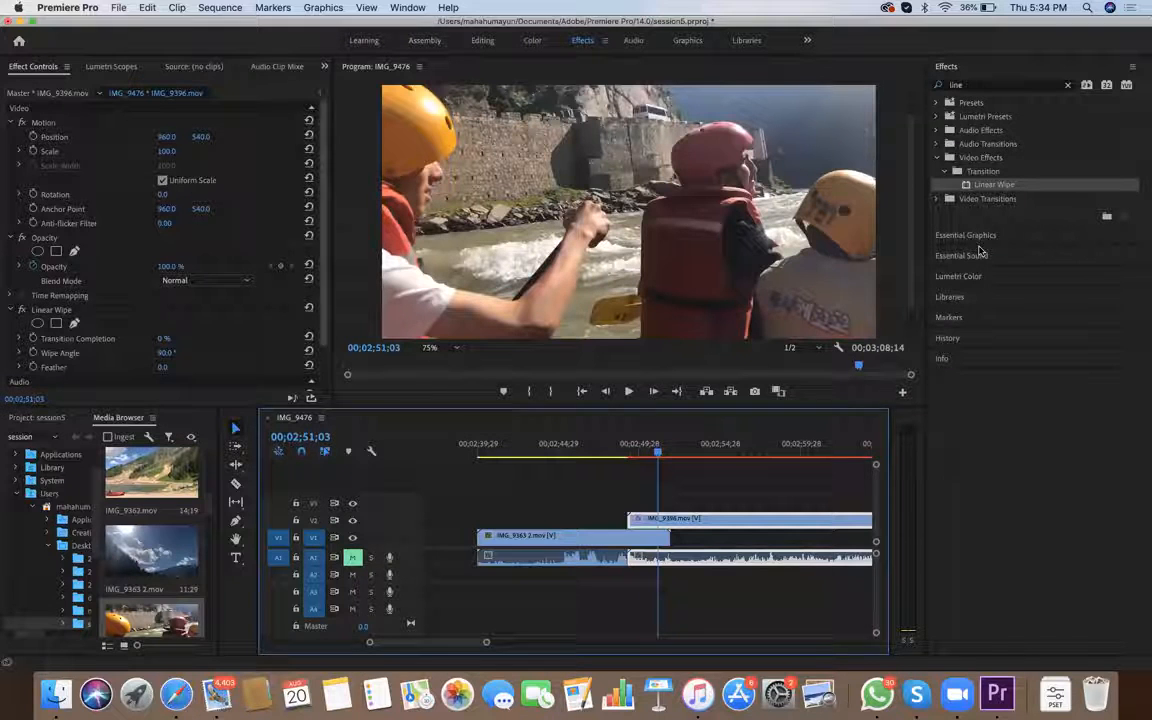
{"action": "scroll", "coordinate": [165, 240], "scroll_direction": "down", "scroll_amount": 3}
{"action": "left_click_drag", "start_coordinate": [998, 186], "coordinate": [814, 351]}
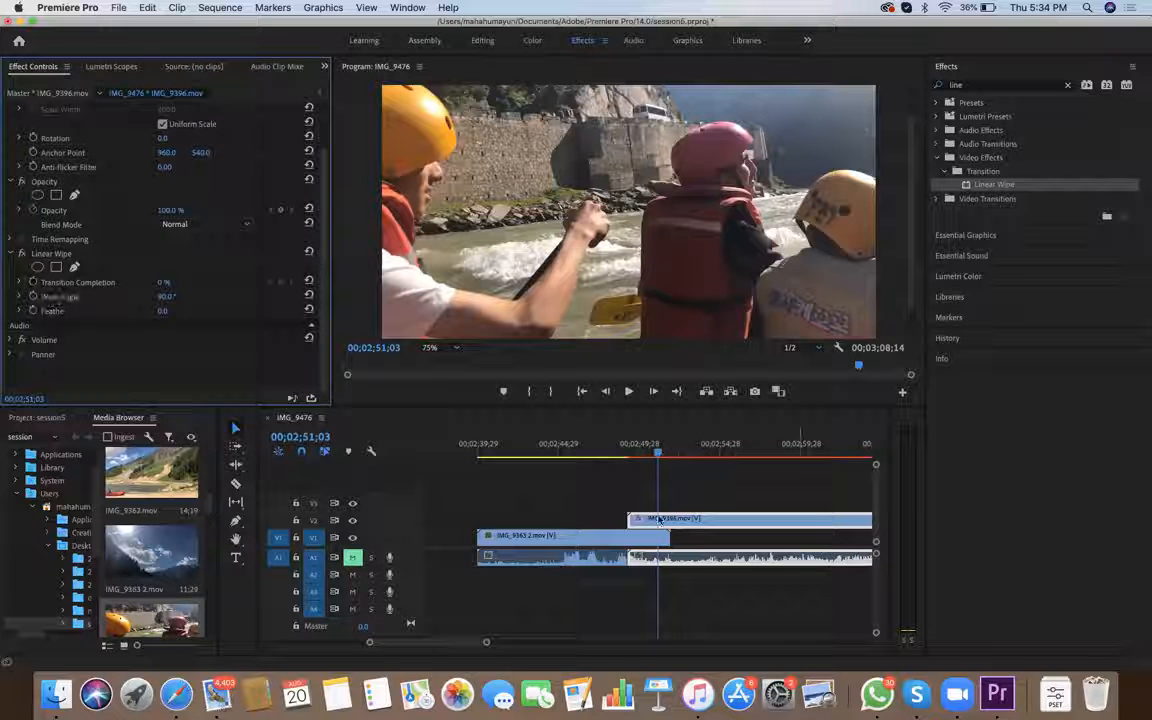
{"action": "left_click", "coordinate": [630, 448]}
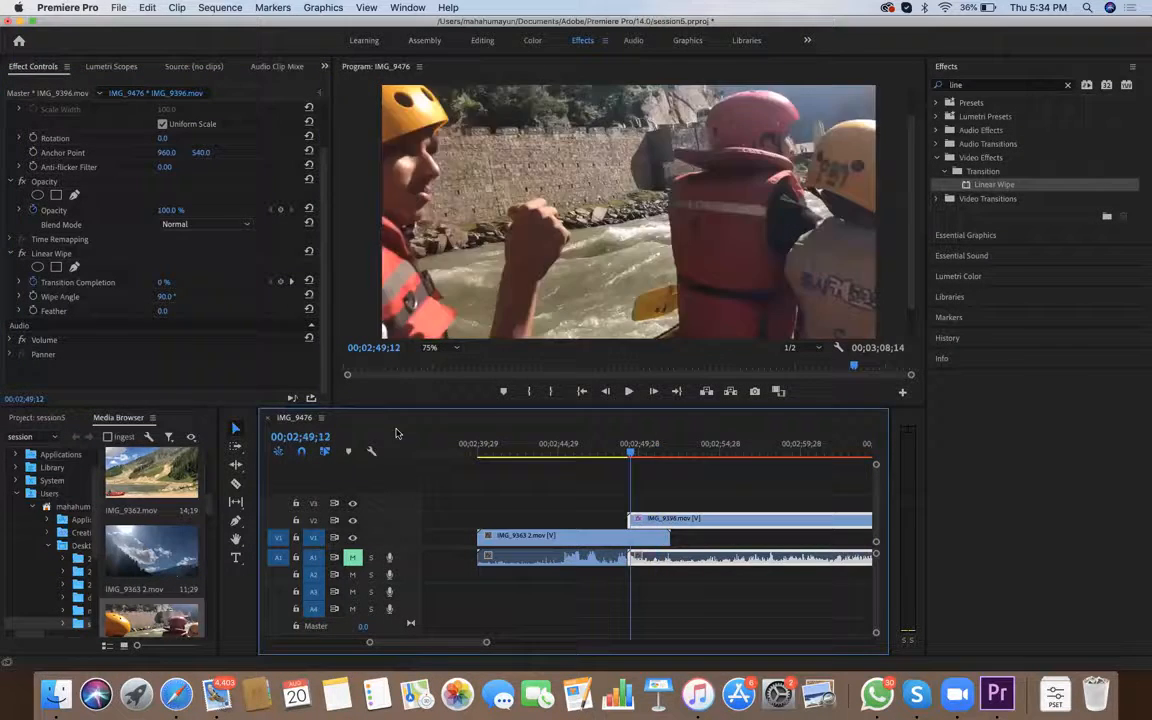
{"action": "key", "text": "space"}
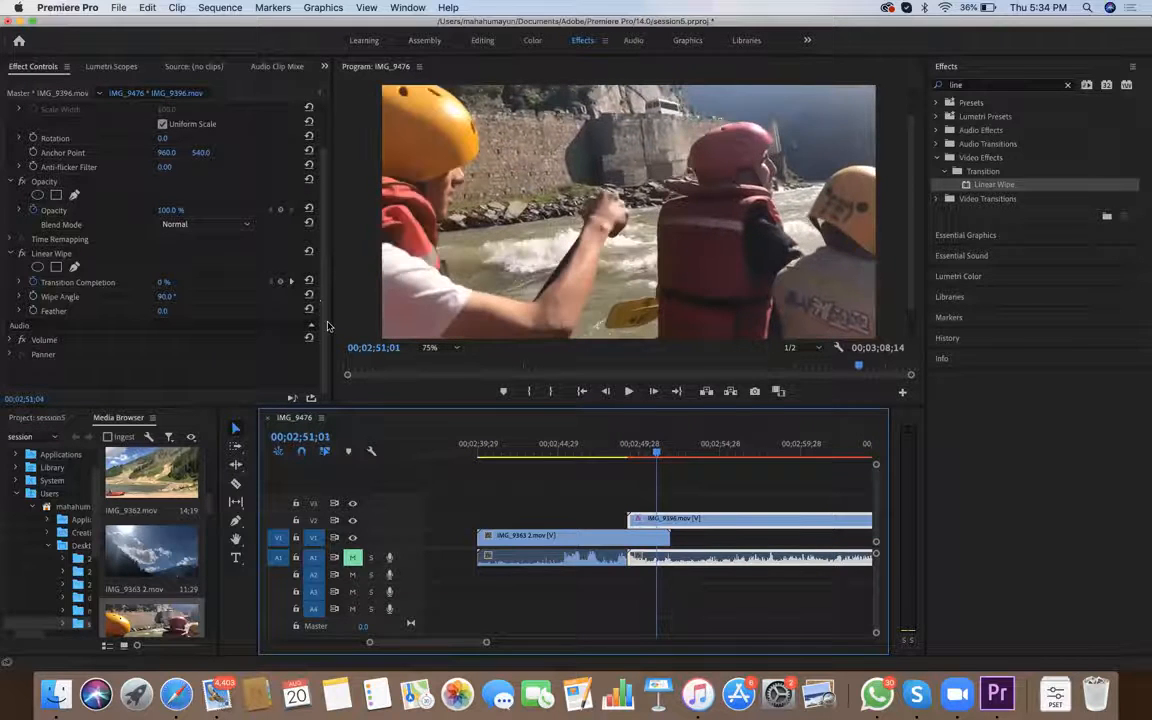
{"action": "key", "text": "Right"}
{"action": "key", "text": "Left"}
{"action": "key", "text": "Left"}
{"action": "key", "text": "Left"}
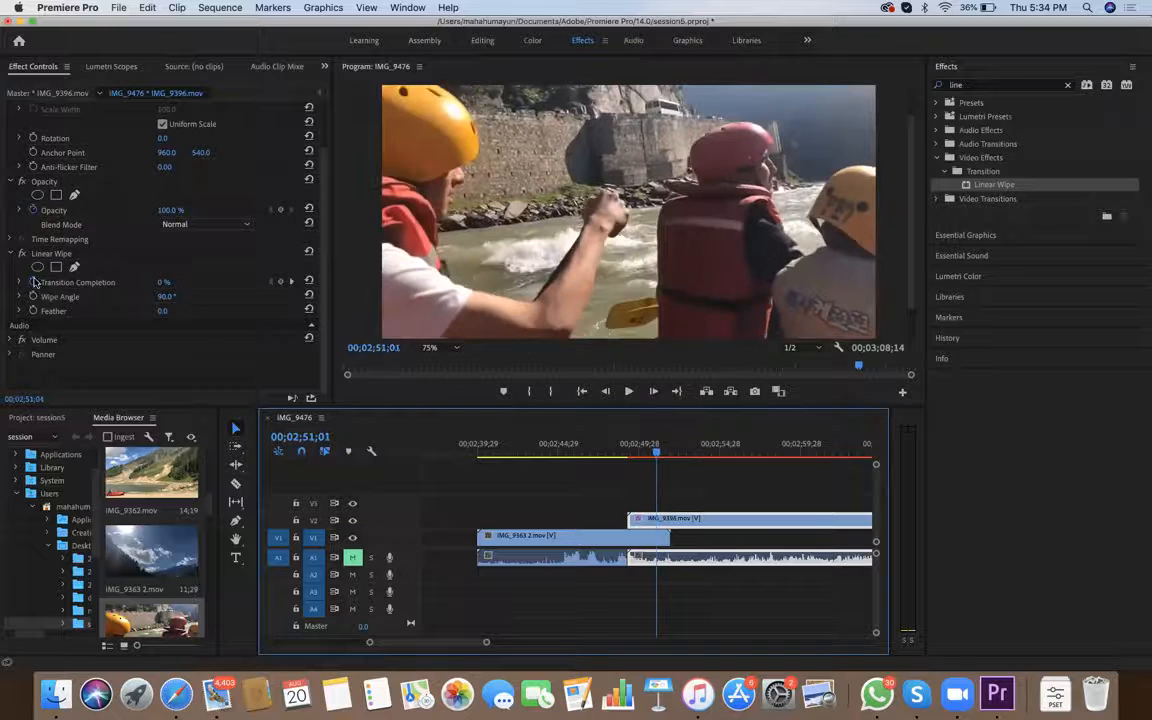
{"action": "key", "text": "Right"}
{"action": "key", "text": "Right"}
{"action": "key", "text": "Right"}
{"action": "key", "text": "Left"}
{"action": "key", "text": "Left"}
{"action": "key", "text": "Left"}
{"action": "key", "text": "Right"}
{"action": "key", "text": "Right"}
{"action": "key", "text": "Right"}
{"action": "left_click_drag", "start_coordinate": [658, 455], "coordinate": [630, 455]}
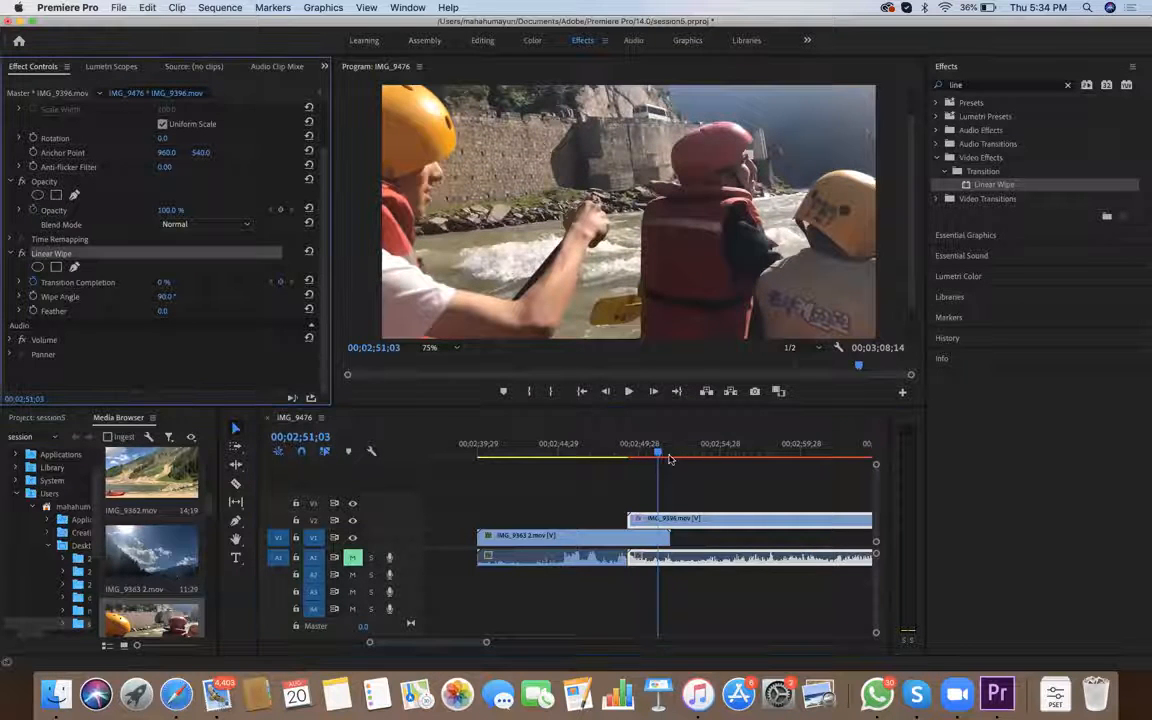
{"action": "right_click", "coordinate": [60, 255]}
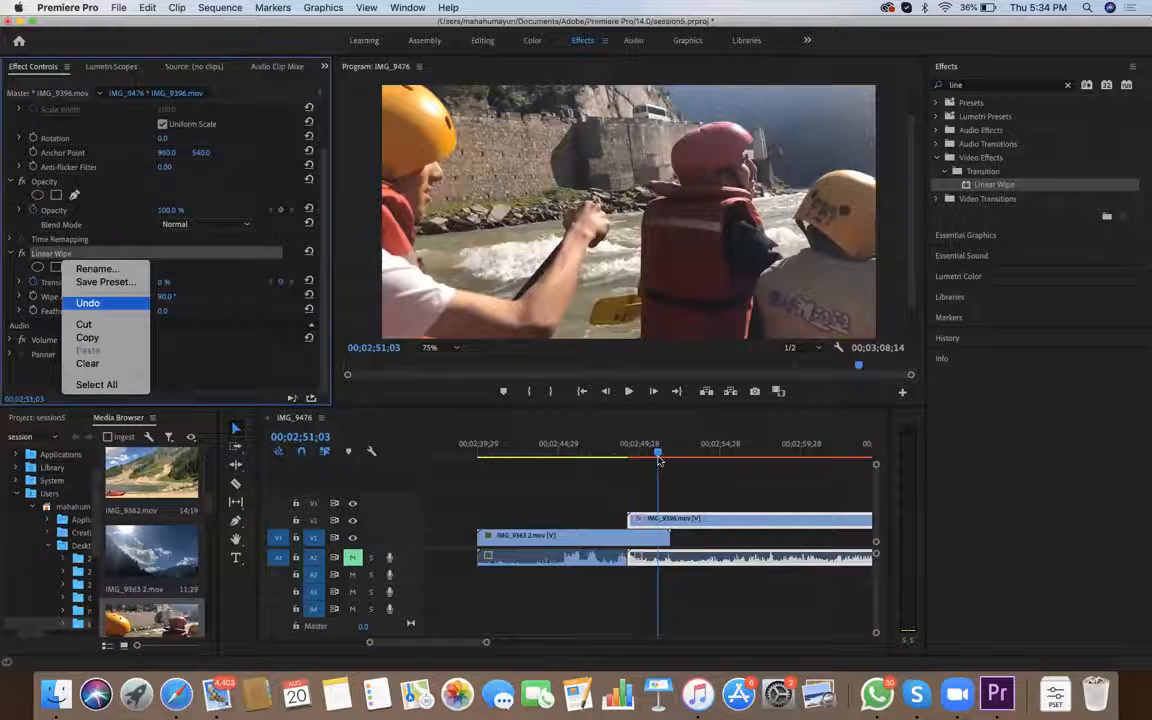
{"action": "left_click", "coordinate": [90, 303]}
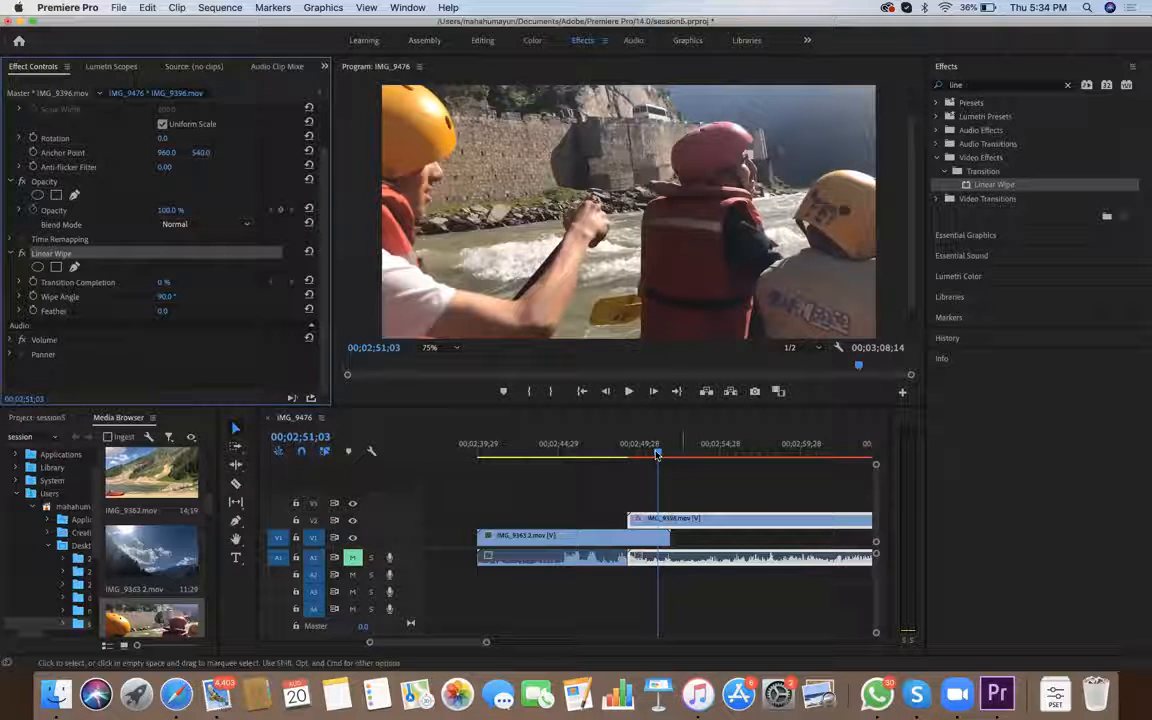
Add a 0% Transition Completion keyframe to IMG_9396's Linear Wipe at the clip's start, 00;02;49;08
{"action": "left_click_drag", "start_coordinate": [657, 455], "coordinate": [629, 455]}
{"action": "key", "text": "Left"}
{"action": "key", "text": "Left"}
{"action": "key", "text": "Left"}
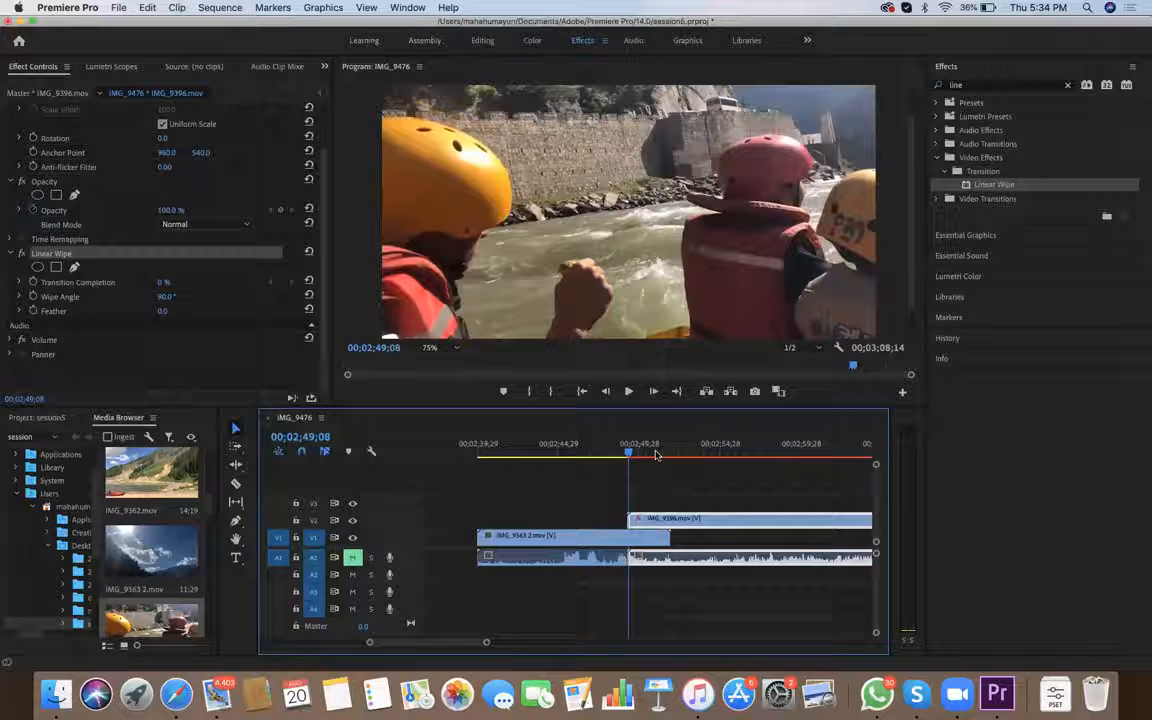
{"action": "left_click", "coordinate": [155, 271]}
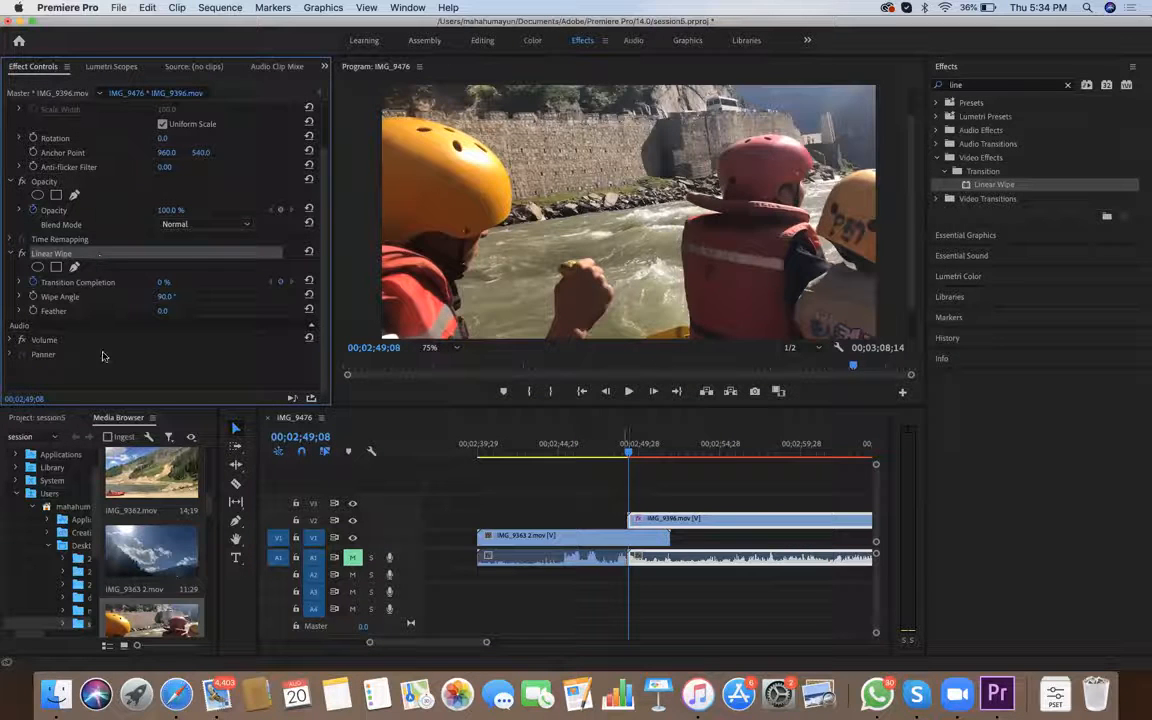
Set the Linear Wipe's Transition Completion to 100% at 00;02;51;14, near the end of IMG_9363 2.mov
{"action": "key", "text": "space"}
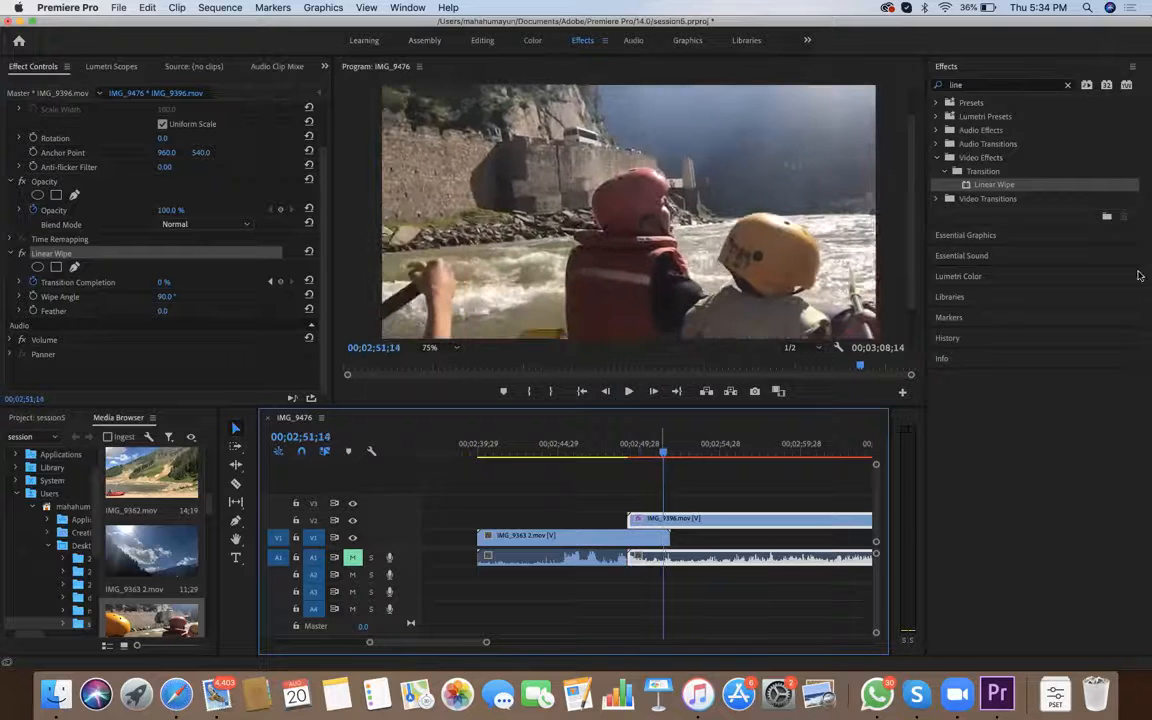
{"action": "left_click", "coordinate": [163, 282]}
{"action": "type", "text": "10"}
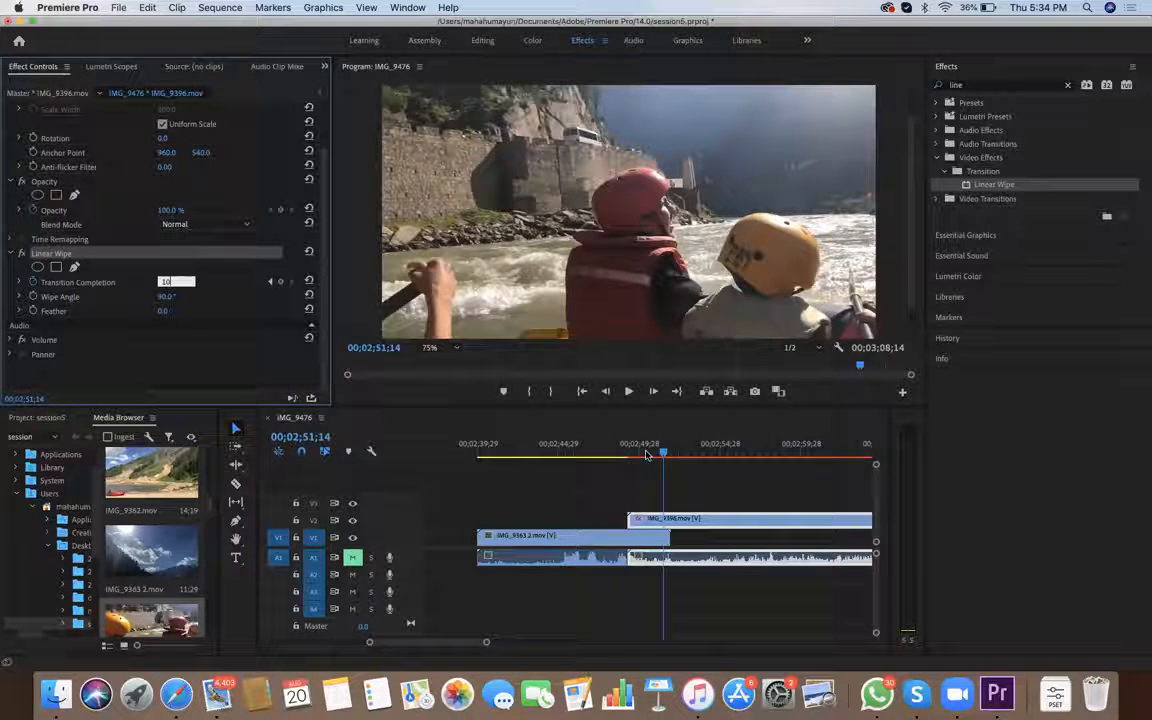
{"action": "type", "text": "0"}
{"action": "key", "text": "Return"}
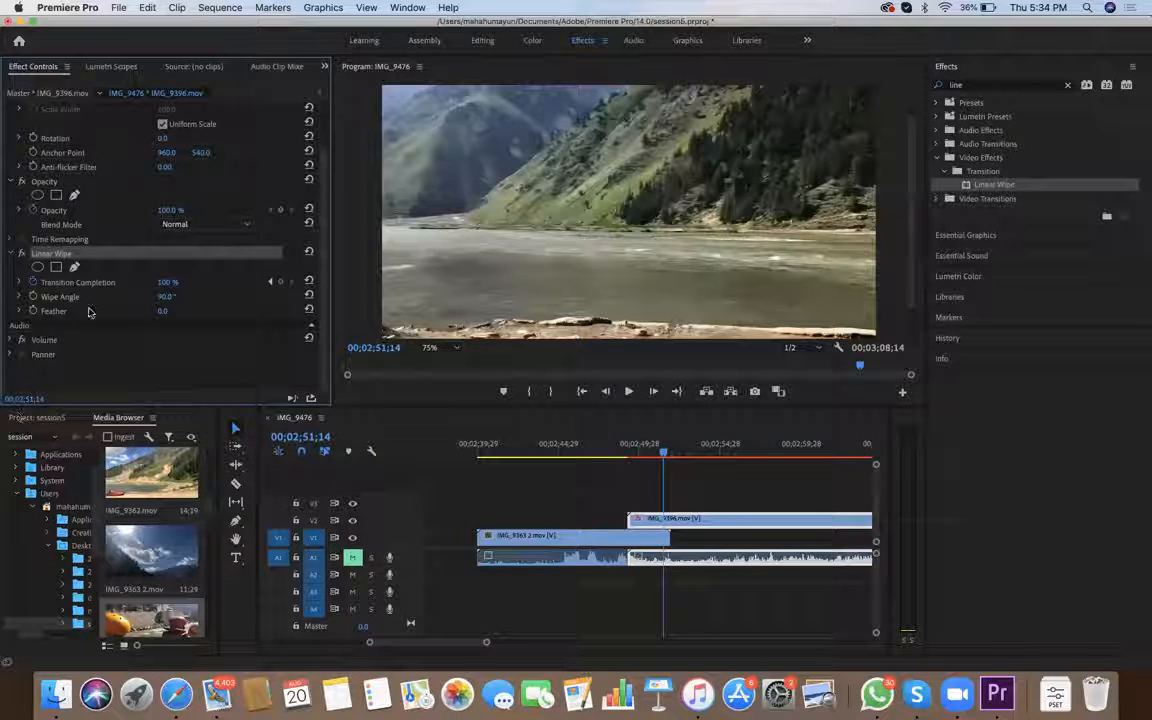
Set the Linear Wipe's Feather to 14 and scrub the start of the transition to check the edge
{"action": "mouse_move", "coordinate": [624, 453]}
{"action": "left_mouse_down"}
{"action": "mouse_move", "coordinate": [663, 463]}
{"action": "mouse_move", "coordinate": [621, 456]}
{"action": "left_mouse_up"}
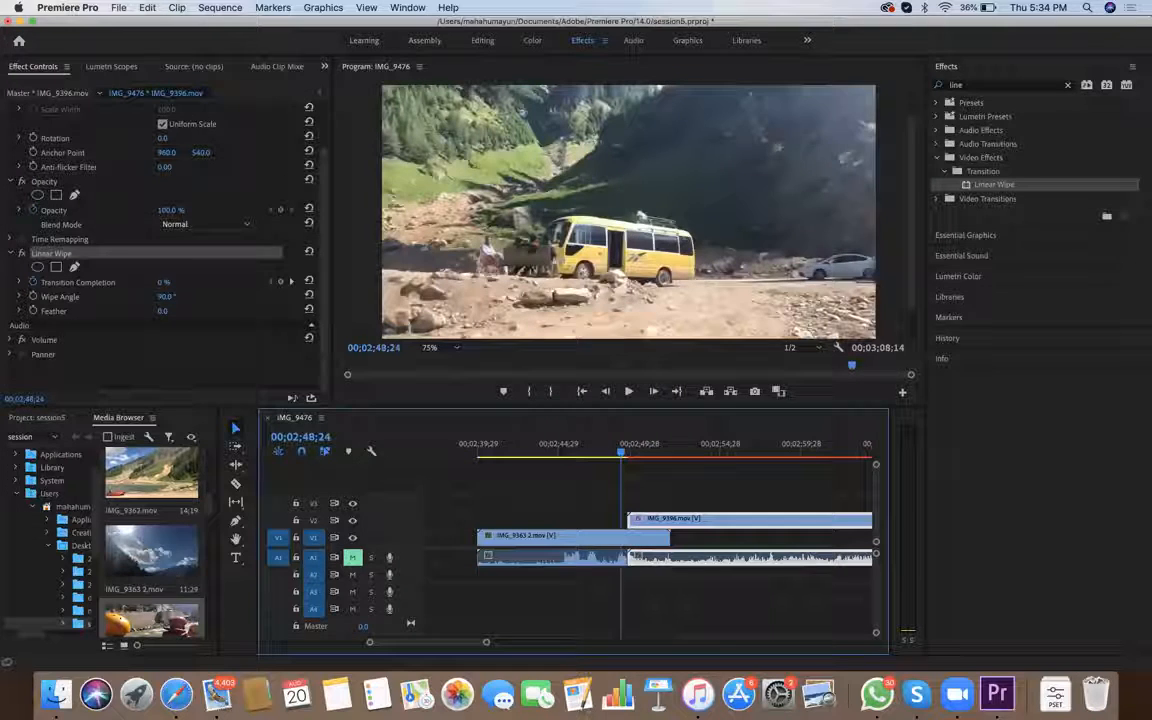
{"action": "key", "text": "Tab"}
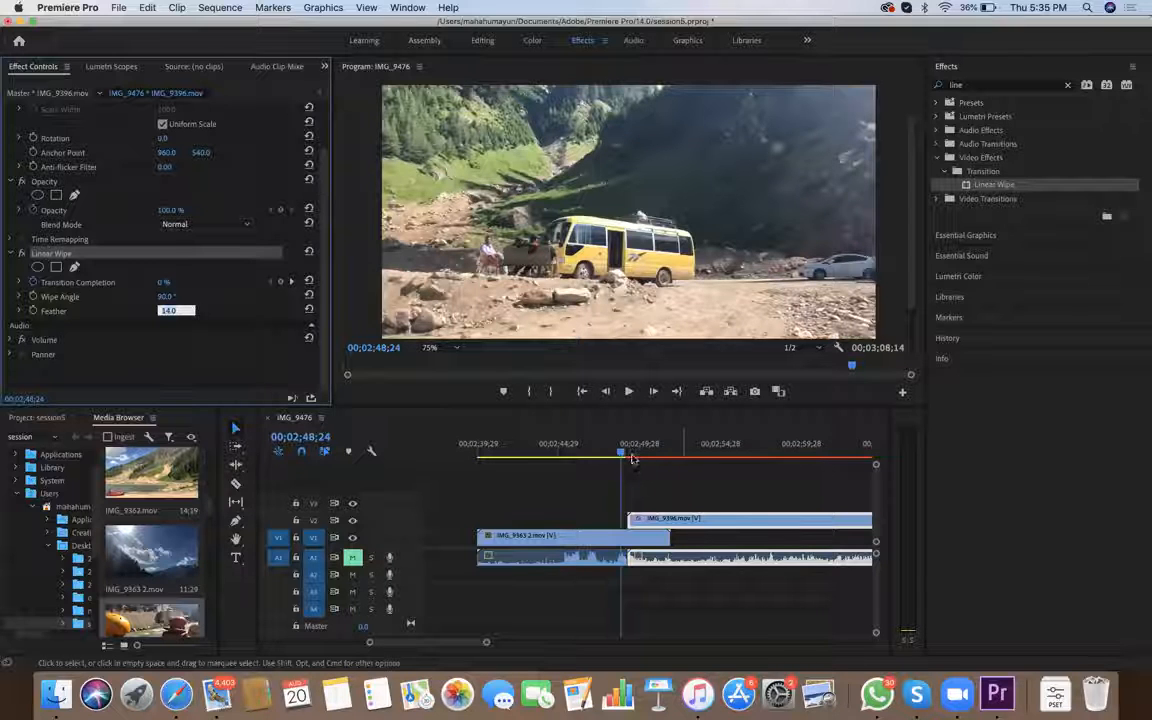
{"action": "left_click_drag", "start_coordinate": [626, 456], "coordinate": [632, 453]}
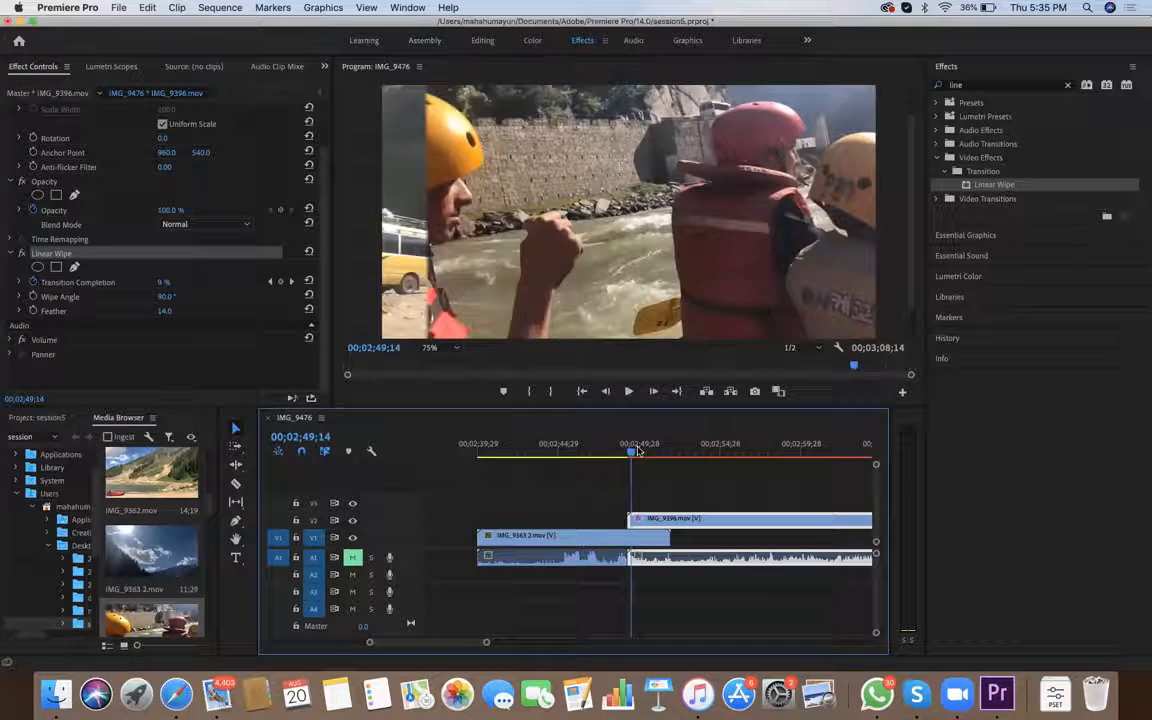
Set the Linear Wipe's Feather to 100
{"action": "left_click", "coordinate": [162, 310]}
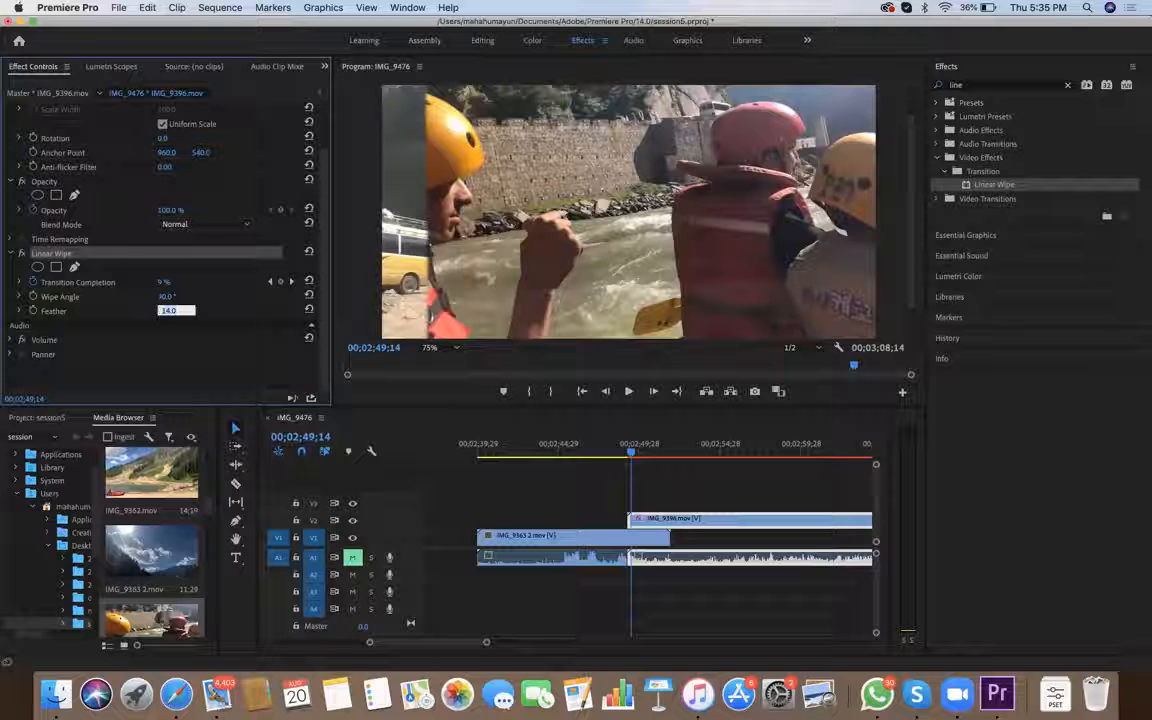
{"action": "type", "text": "100"}
{"action": "key", "text": "Return"}
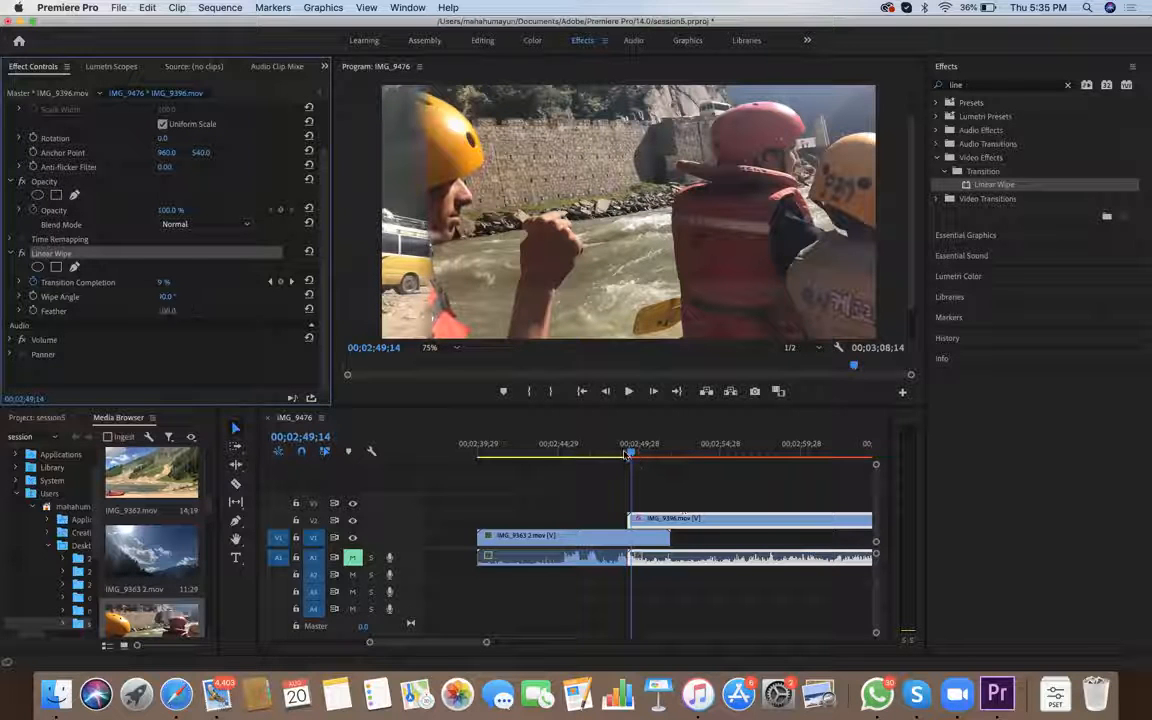
Scrub and step back and forth through the clip overlap to review the feathered linear wipe
{"action": "left_click_drag", "start_coordinate": [627, 455], "coordinate": [633, 456]}
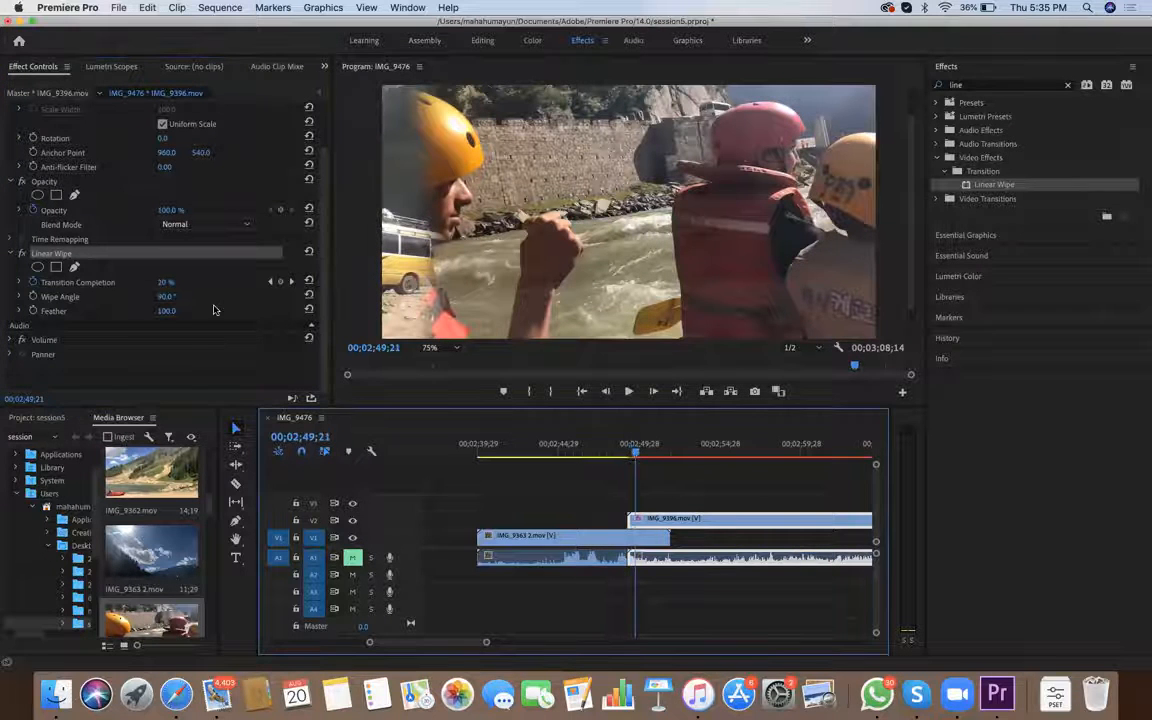
{"action": "key", "text": "Right"}
{"action": "key", "text": "Right"}
{"action": "key", "text": "Right"}
{"action": "key", "text": "Right"}
{"action": "key", "text": "Right"}
{"action": "key", "text": "Right"}
{"action": "key", "text": "Right"}
{"action": "key", "text": "Right"}
{"action": "key", "text": "Right"}
{"action": "key", "text": "Right"}
{"action": "key", "text": "Right"}
{"action": "key", "text": "Right"}
{"action": "key", "text": "Right"}
{"action": "key", "text": "Right"}
{"action": "key", "text": "Right"}
{"action": "key", "text": "Right"}
{"action": "key", "text": "Right"}
{"action": "key", "text": "Right"}
{"action": "key", "text": "Right"}
{"action": "key", "text": "Right"}
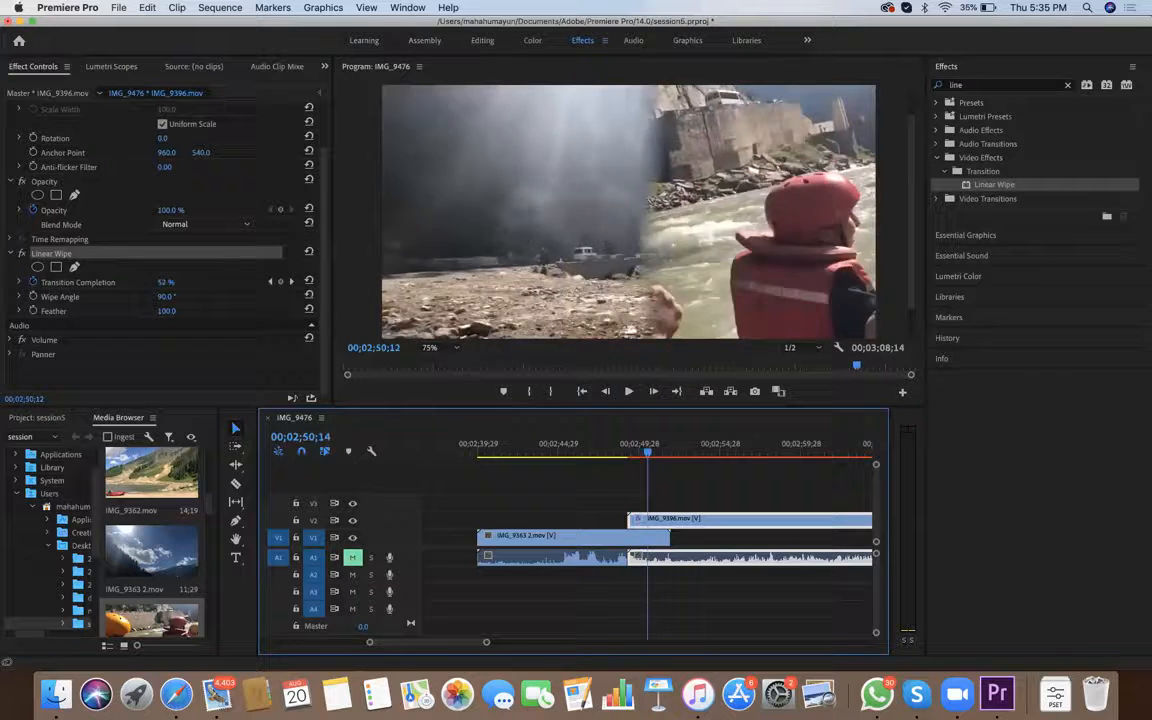
{"action": "key", "text": "Right"}
{"action": "key", "text": "Right"}
{"action": "key", "text": "Right"}
{"action": "key", "text": "Right"}
{"action": "key", "text": "Right"}
{"action": "key", "text": "Right"}
{"action": "key", "text": "Right"}
{"action": "key", "text": "Right"}
{"action": "key", "text": "Right"}
{"action": "key", "text": "Right"}
{"action": "key", "text": "Right"}
{"action": "key", "text": "Right"}
{"action": "key", "text": "Right"}
{"action": "key", "text": "Right"}
{"action": "key", "text": "Right"}
{"action": "key", "text": "Right"}
{"action": "key", "text": "Right"}
{"action": "key", "text": "Right"}
{"action": "key", "text": "Right"}
{"action": "key", "text": "Left"}
{"action": "key", "text": "Left"}
{"action": "key", "text": "Left"}
{"action": "key", "text": "Left"}
{"action": "key", "text": "Left"}
{"action": "key", "text": "Left"}
{"action": "key", "text": "Left"}
{"action": "key", "text": "Left"}
{"action": "key", "text": "Left"}
{"action": "key", "text": "Left"}
{"action": "key", "text": "Left"}
{"action": "key", "text": "Left"}
{"action": "key", "text": "Left"}
{"action": "key", "text": "Left"}
{"action": "key", "text": "Left"}
{"action": "key", "text": "Left"}
{"action": "key", "text": "Left"}
{"action": "key", "text": "Left"}
{"action": "key", "text": "Left"}
{"action": "mouse_move", "coordinate": [628, 455]}
{"action": "left_mouse_down"}
{"action": "mouse_move", "coordinate": [660, 462]}
{"action": "mouse_move", "coordinate": [634, 467]}
{"action": "left_mouse_up"}
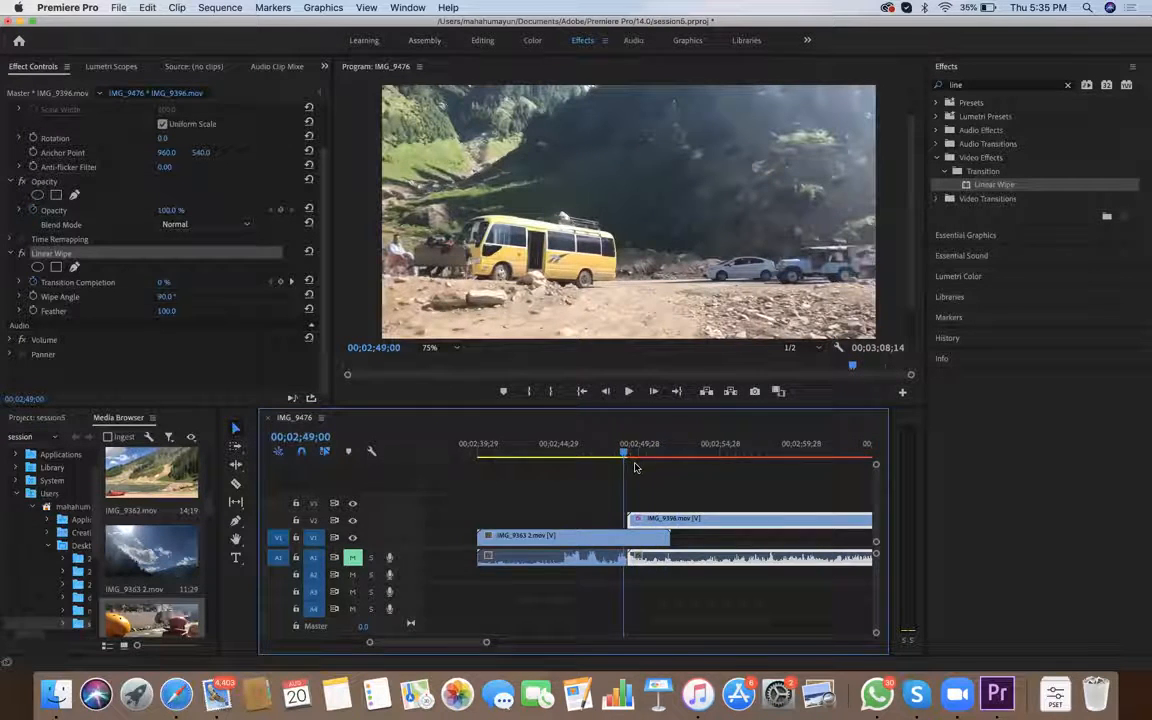
Move IMG_9363 2.mov and IMG_9396.mov together earlier in the timeline so the pair ends at 00;02;45;02
{"action": "scroll", "coordinate": [645, 467], "scroll_direction": "right", "scroll_amount": 5}
{"action": "key", "text": "minus"}
{"action": "key", "text": "minus"}
{"action": "key", "text": "minus"}
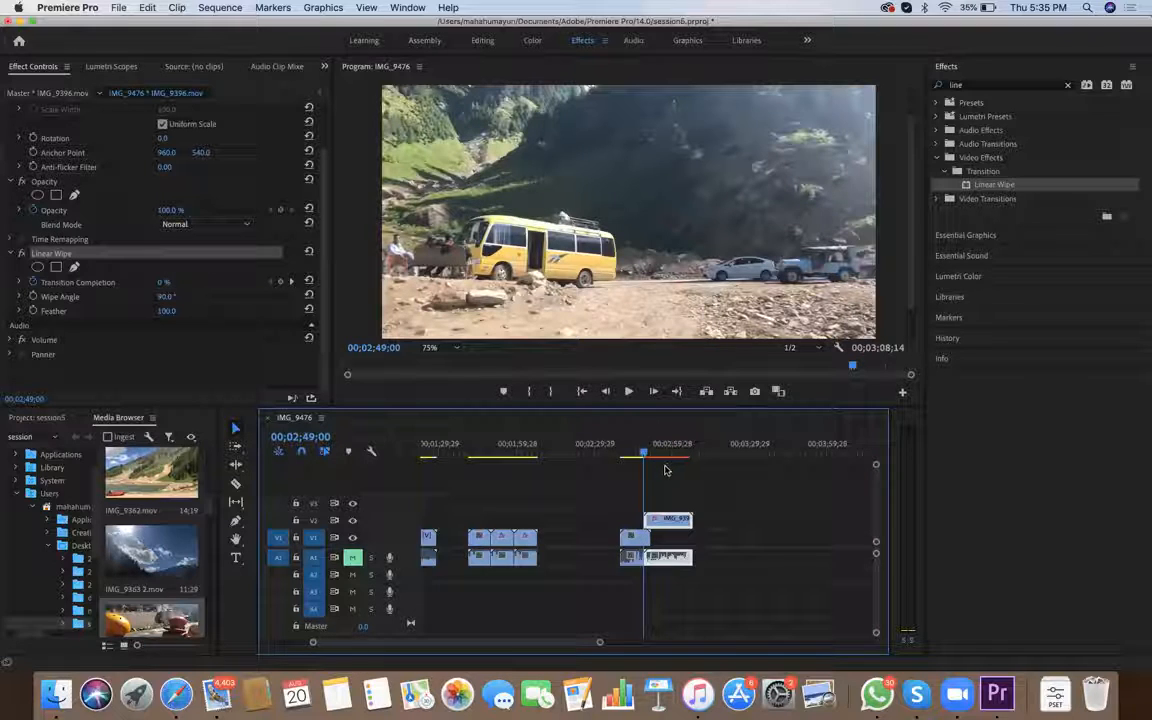
{"action": "left_click_drag", "start_coordinate": [614, 494], "coordinate": [710, 608]}
{"action": "left_click_drag", "start_coordinate": [682, 521], "coordinate": [622, 521]}
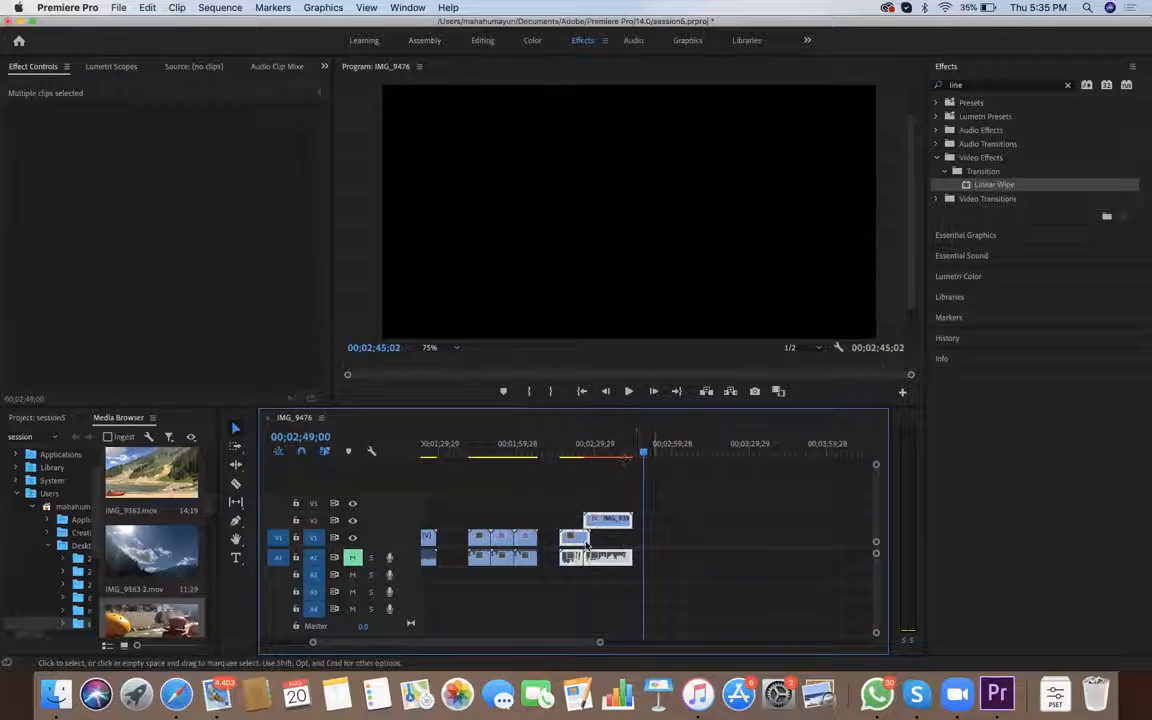
{"action": "left_click_drag", "start_coordinate": [552, 450], "coordinate": [596, 450]}
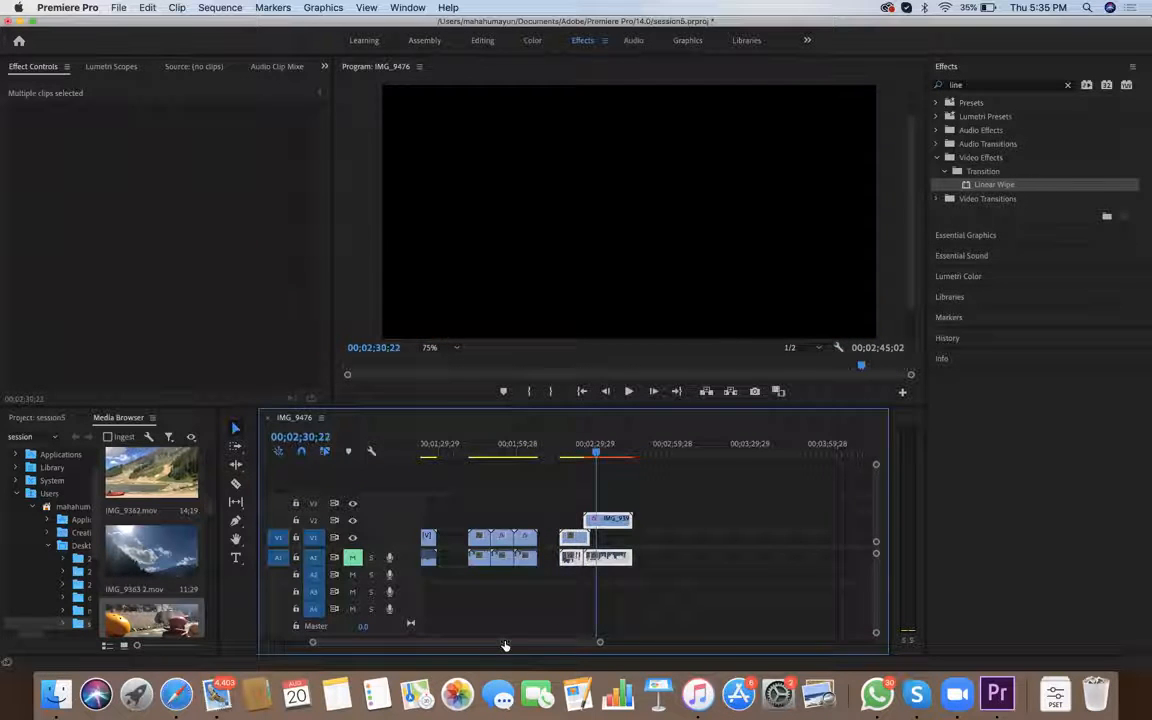
Place IMG_9687.mov on V1 in the empty area after the wipe clips, starting near 00;02;59;28
{"action": "left_click_drag", "start_coordinate": [598, 642], "coordinate": [560, 642]}
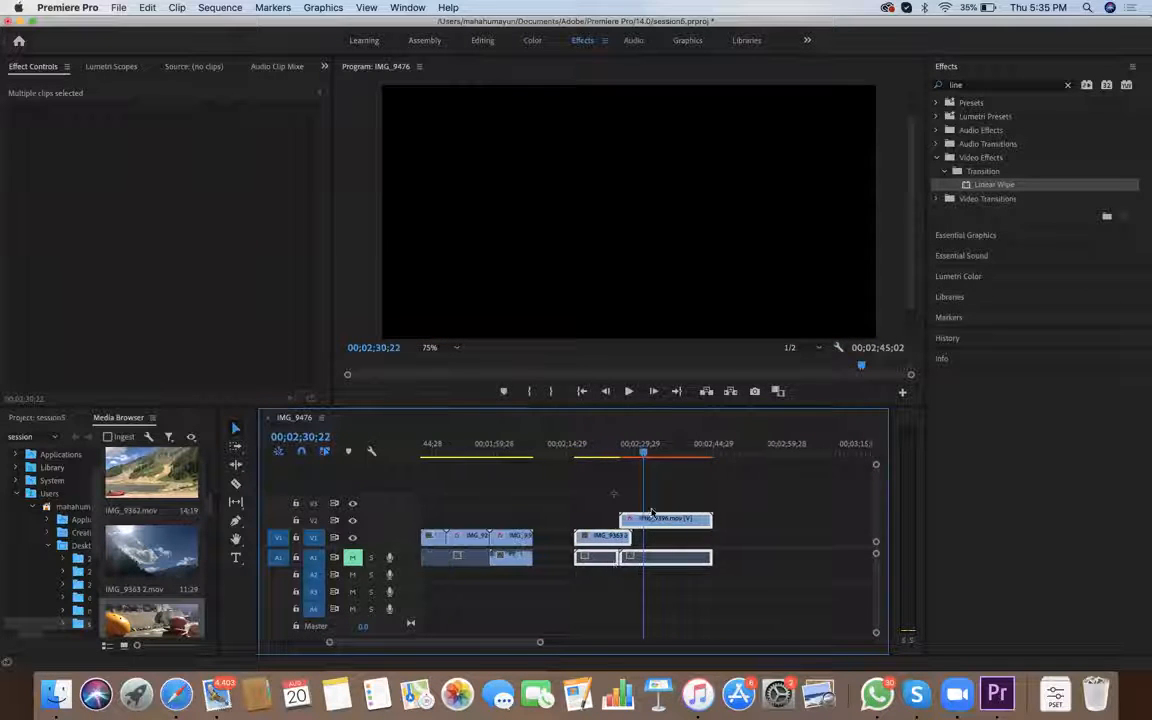
{"action": "scroll", "coordinate": [692, 590], "scroll_direction": "right", "scroll_amount": 3}
{"action": "scroll", "coordinate": [700, 590], "scroll_direction": "right", "scroll_amount": 5}
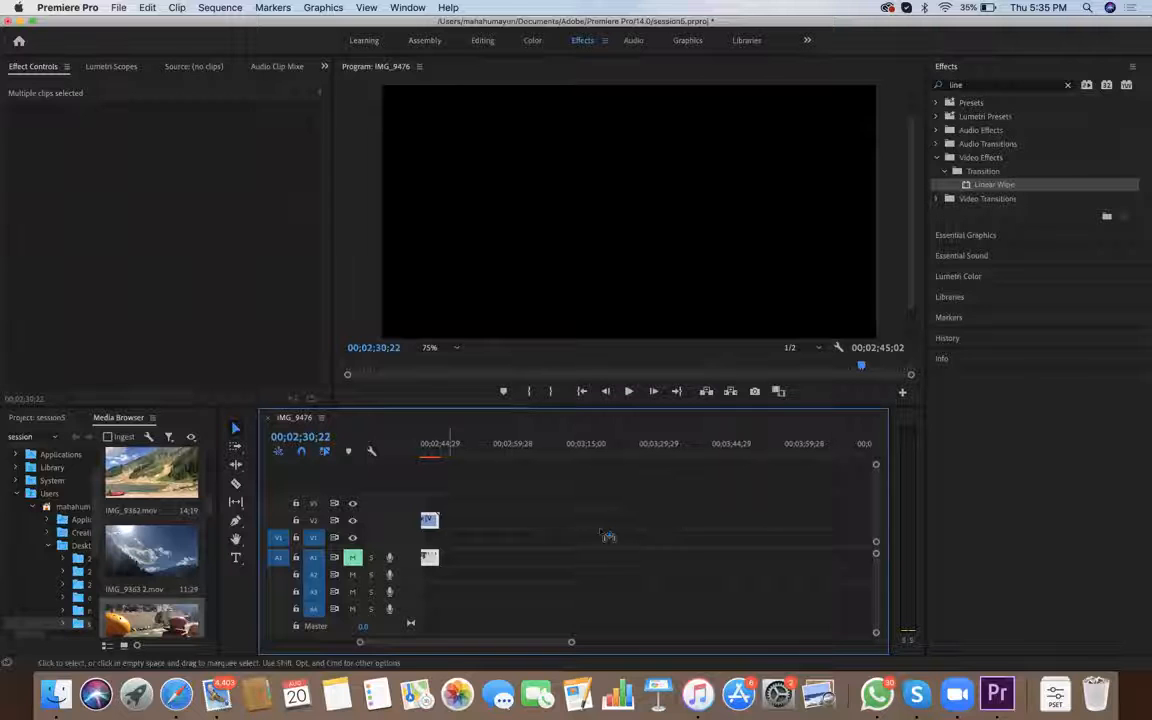
{"action": "key", "text": "shift+8"}
{"action": "scroll", "coordinate": [152, 540], "scroll_direction": "down", "scroll_amount": 6}
{"action": "scroll", "coordinate": [152, 540], "scroll_direction": "down", "scroll_amount": 5}
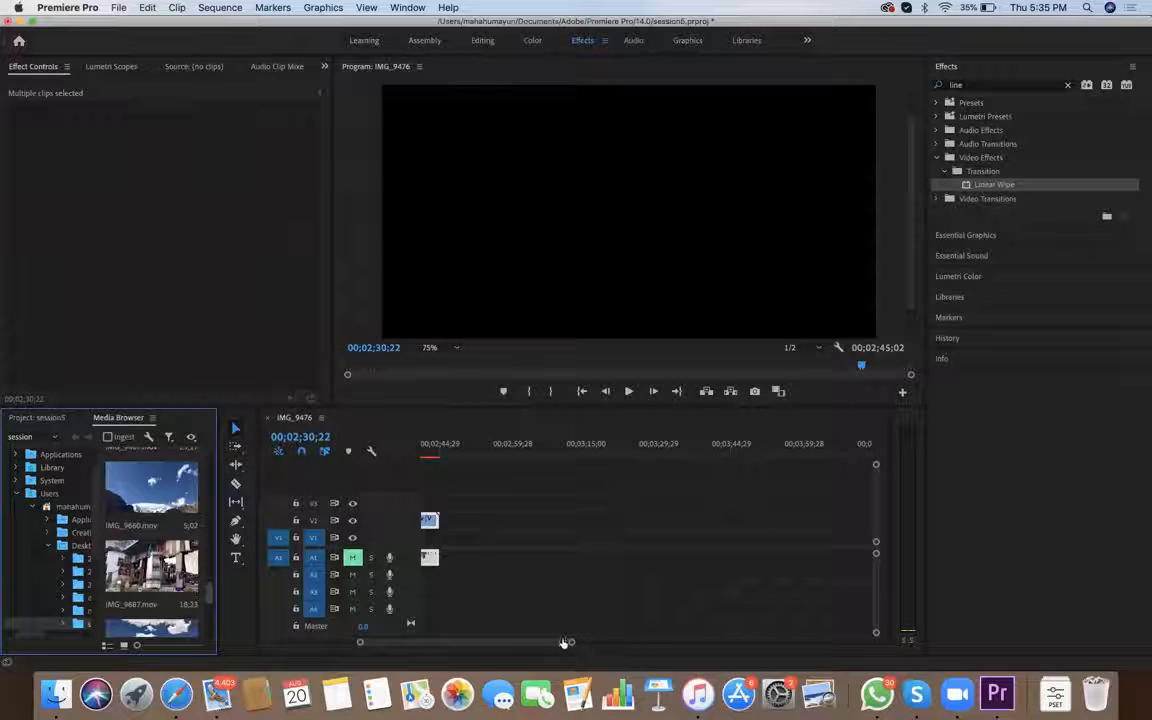
{"action": "left_click_drag", "start_coordinate": [152, 566], "coordinate": [508, 538]}
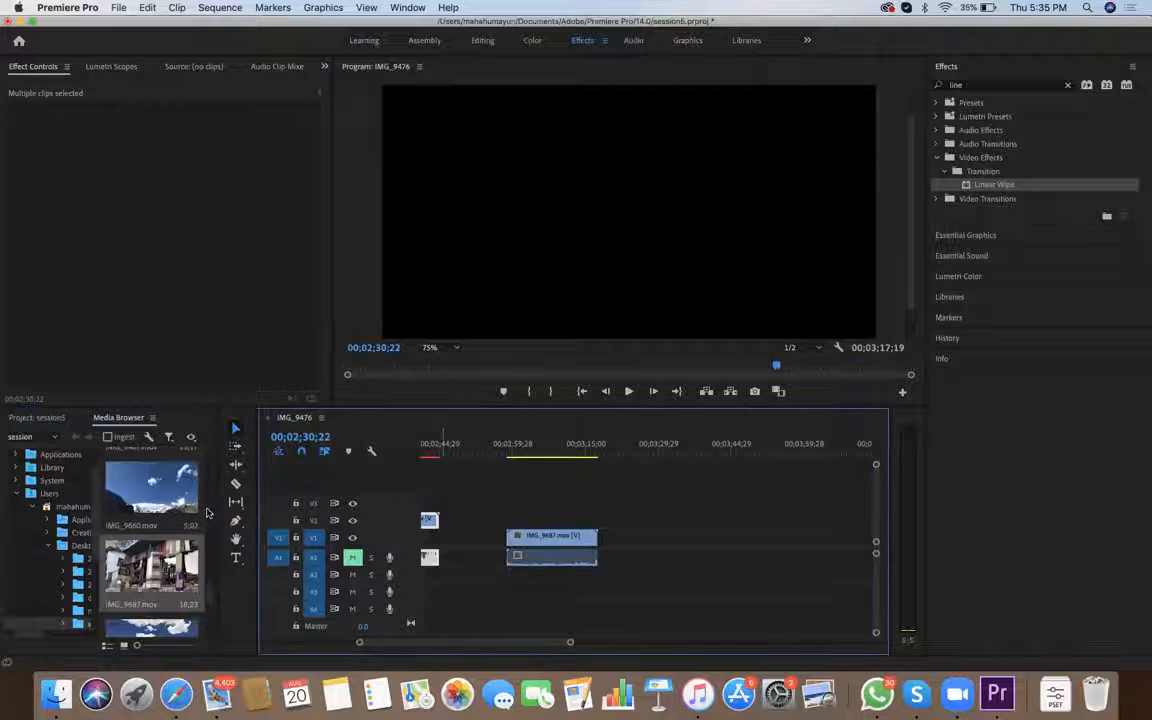
Place IMG_9697.mov on V1 directly after IMG_9687.mov
{"action": "scroll", "coordinate": [209, 540], "scroll_direction": "down", "scroll_amount": 5}
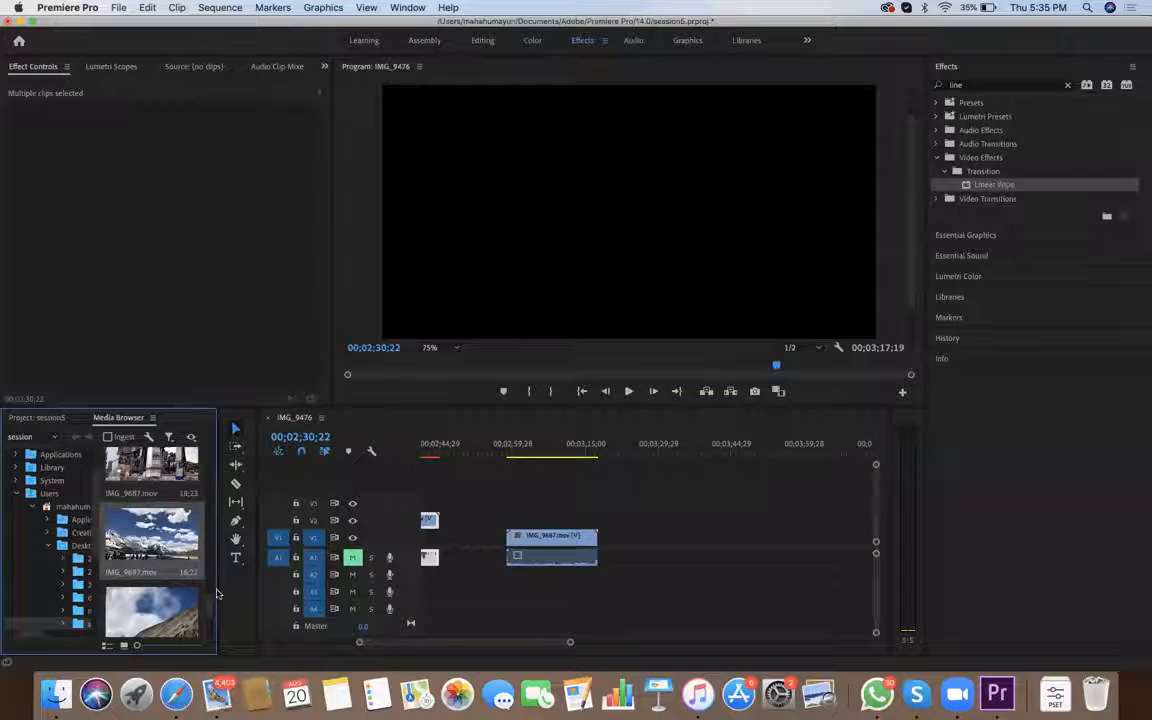
{"action": "left_click_drag", "start_coordinate": [181, 580], "coordinate": [507, 536]}
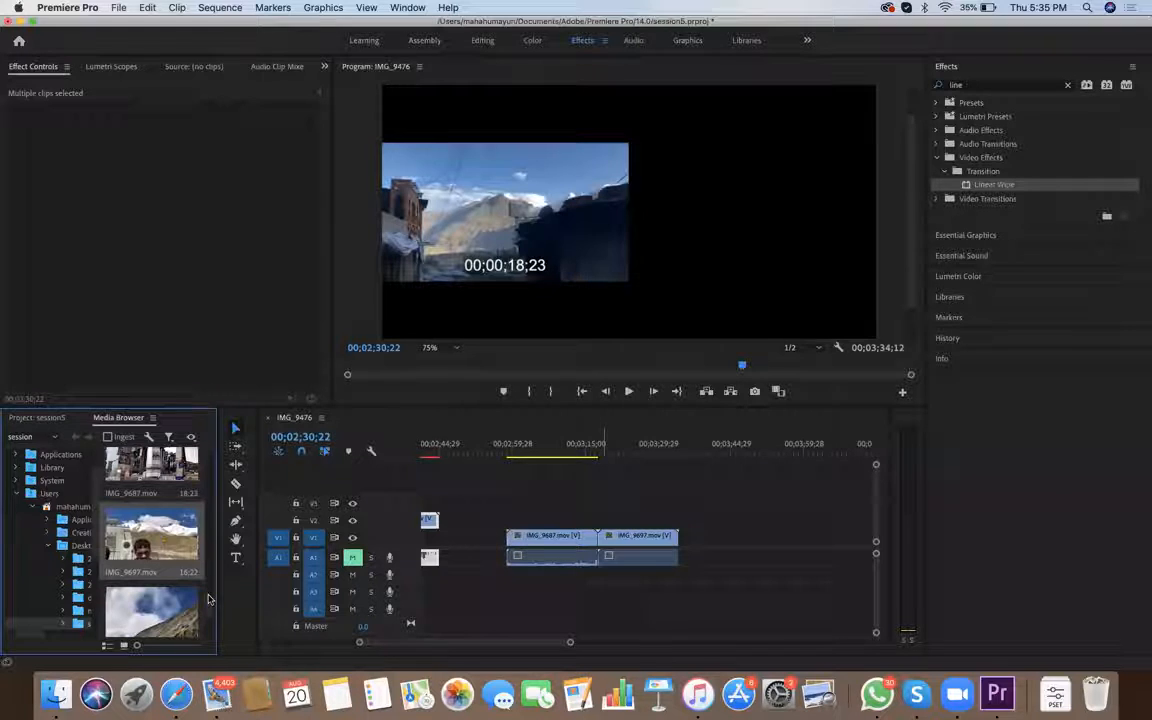
{"action": "scroll", "coordinate": [607, 550], "scroll_direction": "up", "scroll_amount": 3}
{"action": "scroll", "coordinate": [609, 550], "scroll_direction": "down", "scroll_amount": 2}
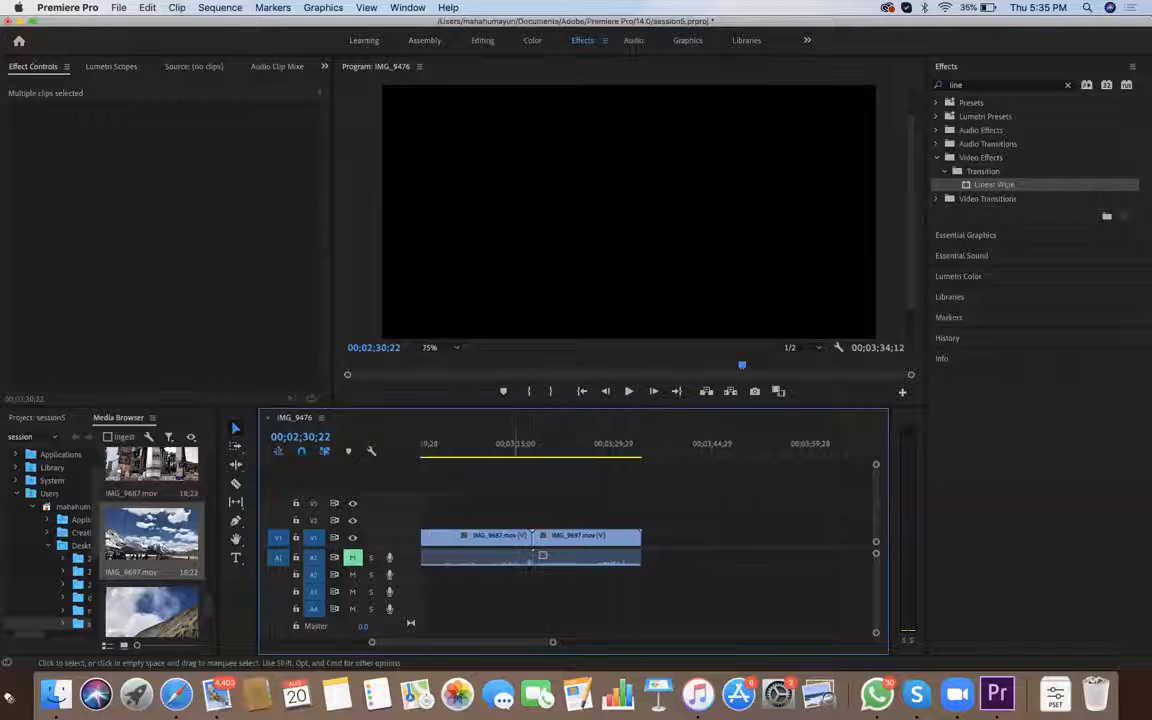
{"action": "scroll", "coordinate": [632, 560], "scroll_direction": "right", "scroll_amount": 3}
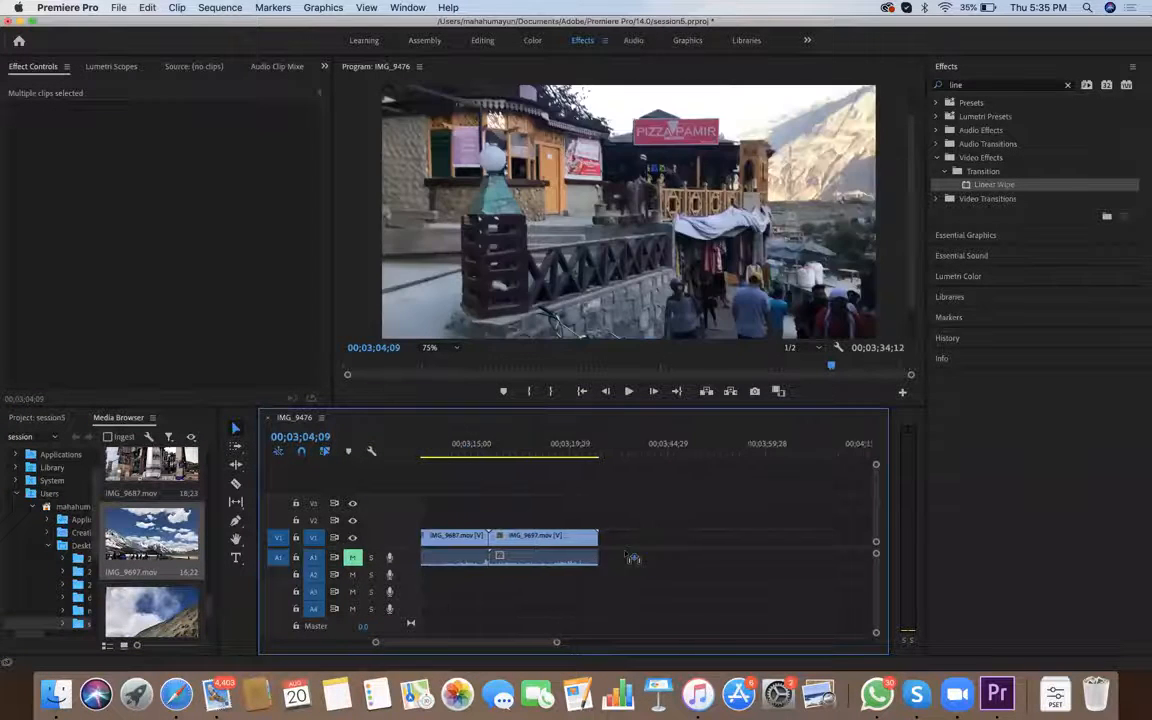
{"action": "scroll", "coordinate": [603, 557], "scroll_direction": "left", "scroll_amount": 4}
{"action": "scroll", "coordinate": [600, 556], "scroll_direction": "left", "scroll_amount": 4}
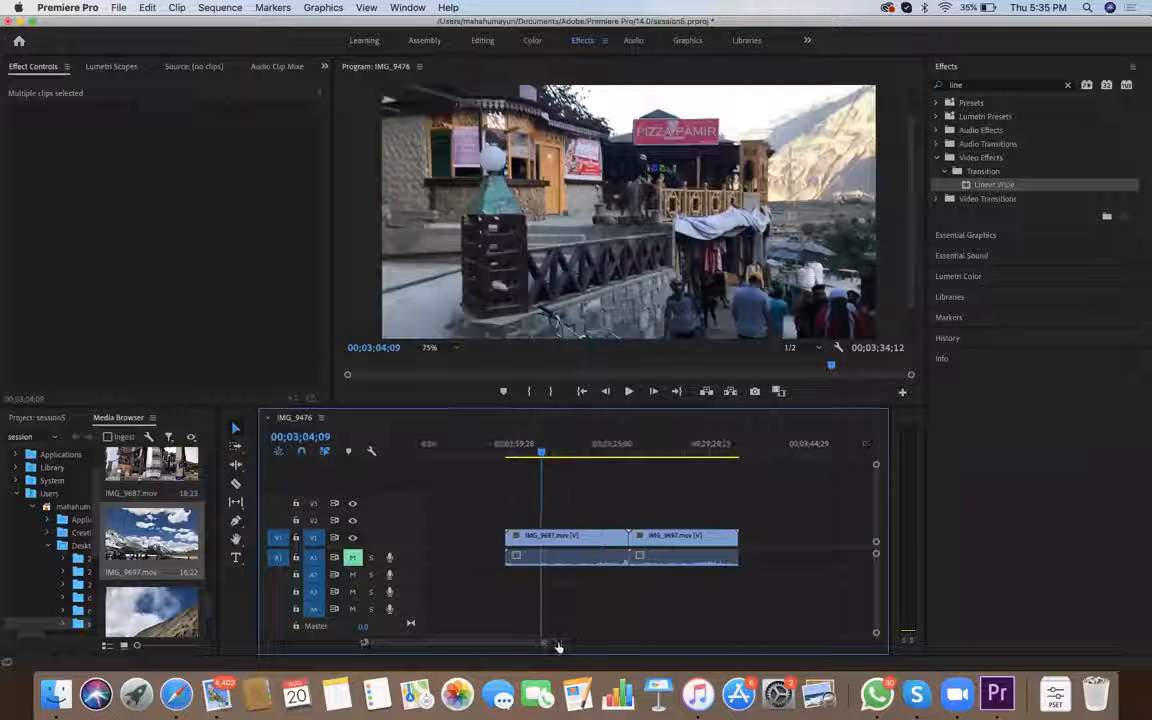
Scrub, play and step through the opening seconds of IMG_9687.mov to examine where the hanging carpet passes across the frame
{"action": "left_click_drag", "start_coordinate": [541, 445], "coordinate": [523, 446]}
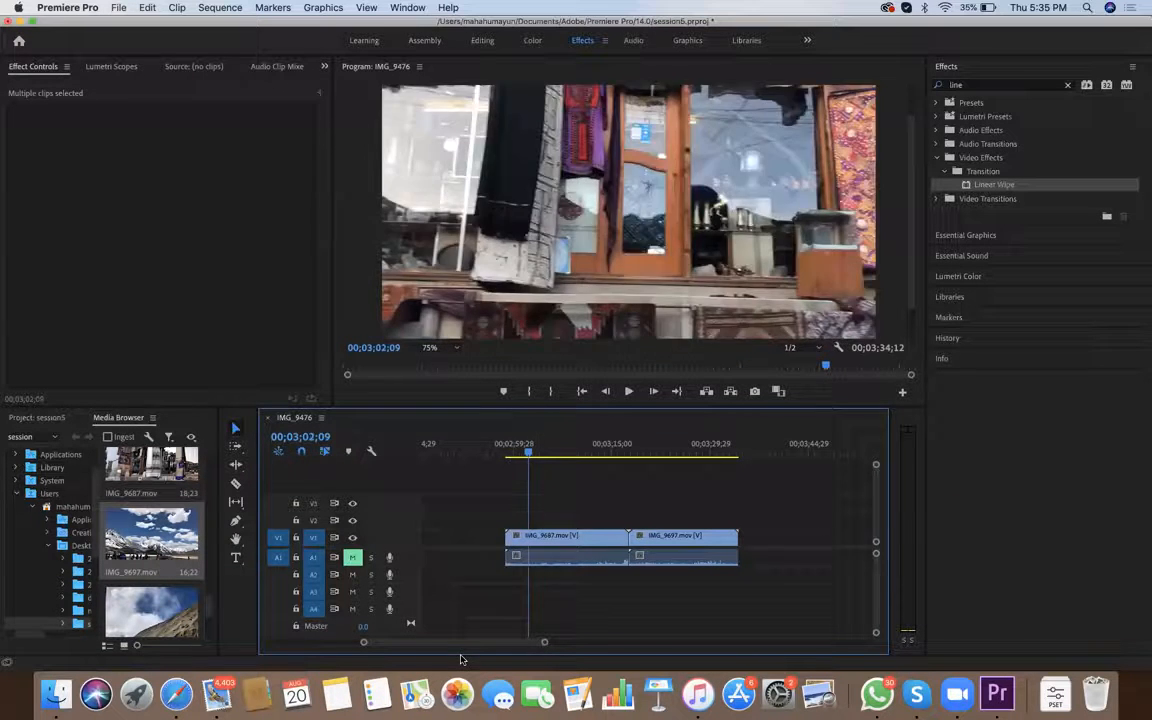
{"action": "key", "text": "Left"}
{"action": "key", "text": "Left"}
{"action": "key", "text": "Left"}
{"action": "key", "text": "Left"}
{"action": "key", "text": "Left"}
{"action": "key", "text": "Left"}
{"action": "key", "text": "Left"}
{"action": "key", "text": "Left"}
{"action": "key", "text": "Left"}
{"action": "key", "text": "Left"}
{"action": "key", "text": "Left"}
{"action": "key", "text": "Left"}
{"action": "key", "text": "Left"}
{"action": "key", "text": "Left"}
{"action": "key", "text": "Left"}
{"action": "key", "text": "Left"}
{"action": "key", "text": "Right"}
{"action": "key", "text": "Right"}
{"action": "key", "text": "Right"}
{"action": "key", "text": "Right"}
{"action": "key", "text": "Right"}
{"action": "key", "text": "Right"}
{"action": "key", "text": "Right"}
{"action": "key", "text": "Right"}
{"action": "key", "text": "Right"}
{"action": "key", "text": "Right"}
{"action": "key", "text": "Right"}
{"action": "key", "text": "Right"}
{"action": "key", "text": "Right"}
{"action": "key", "text": "Right"}
{"action": "key", "text": "Right"}
{"action": "key", "text": "Right"}
{"action": "key", "text": "Right"}
{"action": "key", "text": "Right"}
{"action": "key", "text": "Right"}
{"action": "key", "text": "Right"}
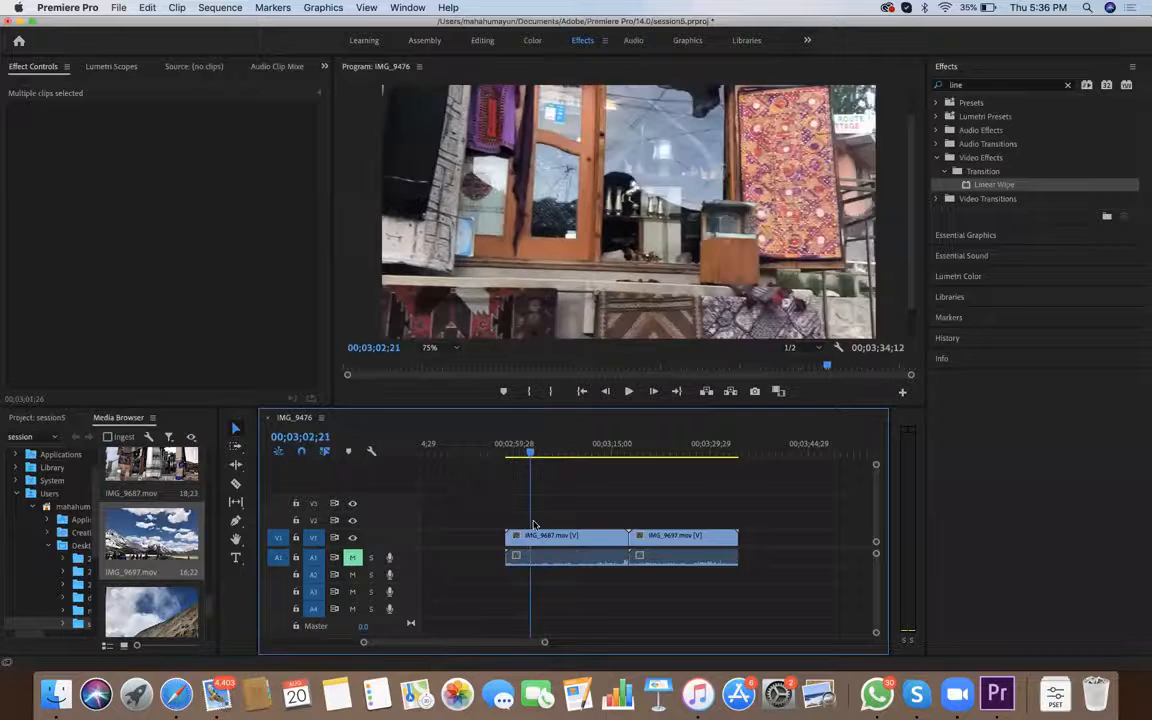
{"action": "key", "text": "Left"}
{"action": "key", "text": "Left"}
{"action": "key", "text": "Left"}
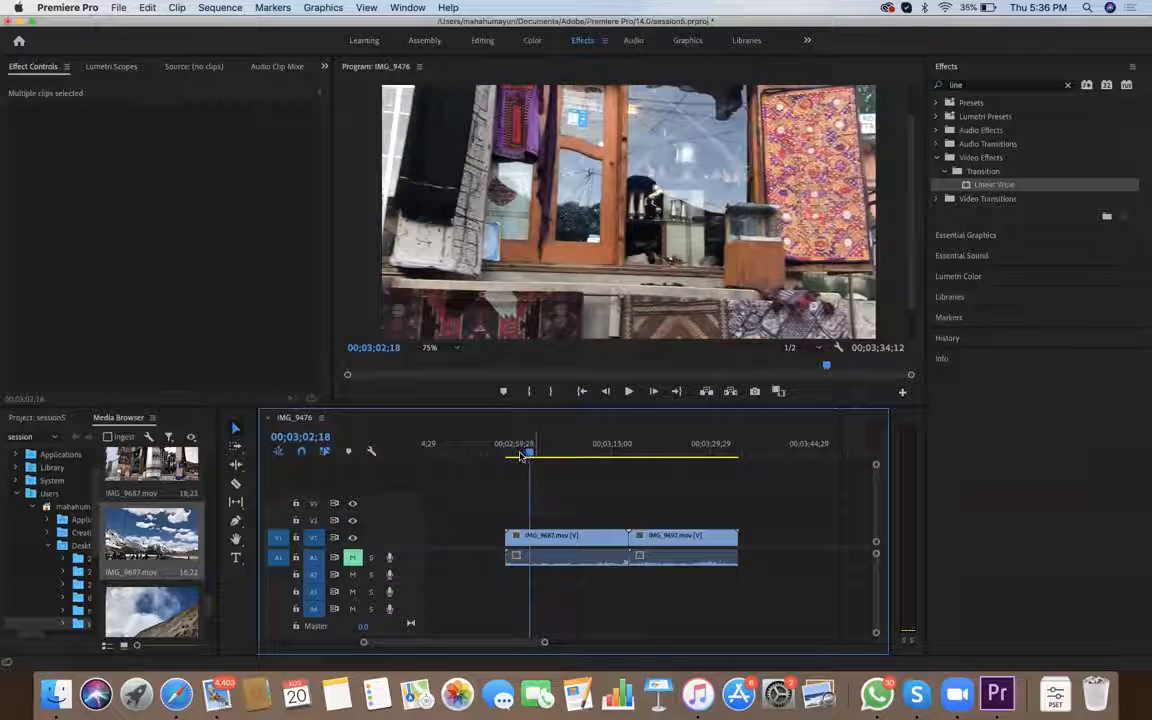
{"action": "left_click_drag", "start_coordinate": [527, 455], "coordinate": [535, 459]}
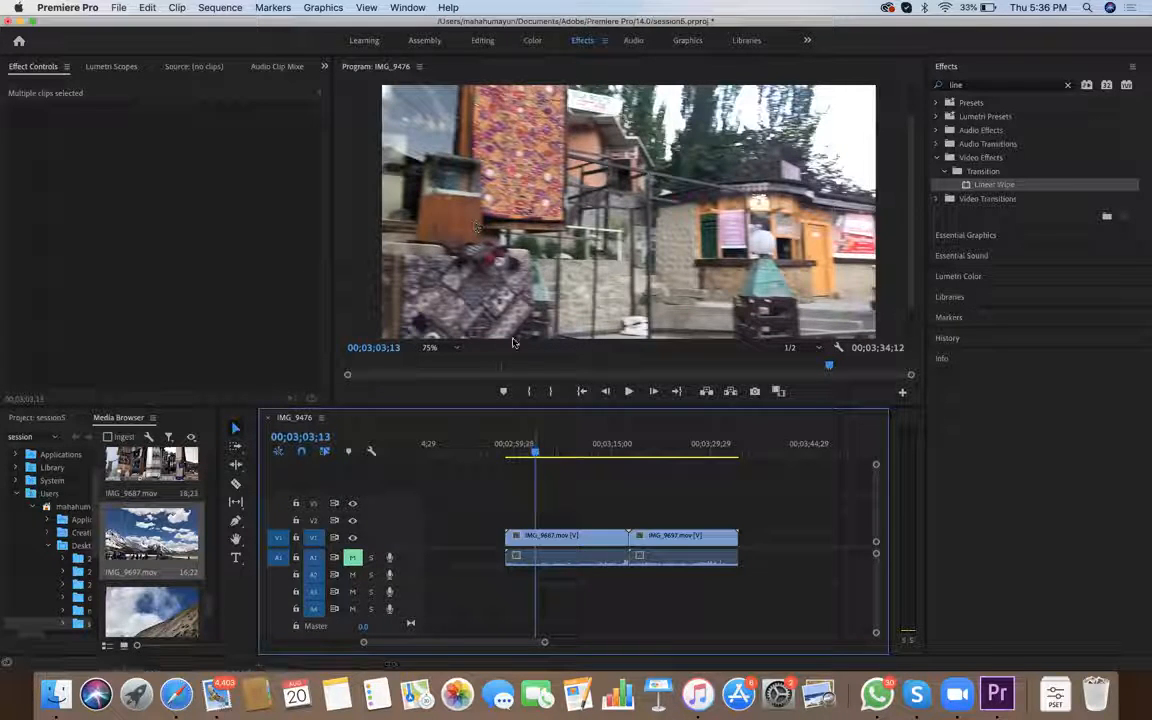
{"action": "mouse_move", "coordinate": [533, 449]}
{"action": "left_mouse_down"}
{"action": "mouse_move", "coordinate": [527, 616]}
{"action": "mouse_move", "coordinate": [524, 455]}
{"action": "left_mouse_up"}
{"action": "left_click", "coordinate": [531, 450]}
{"action": "left_click", "coordinate": [533, 451]}
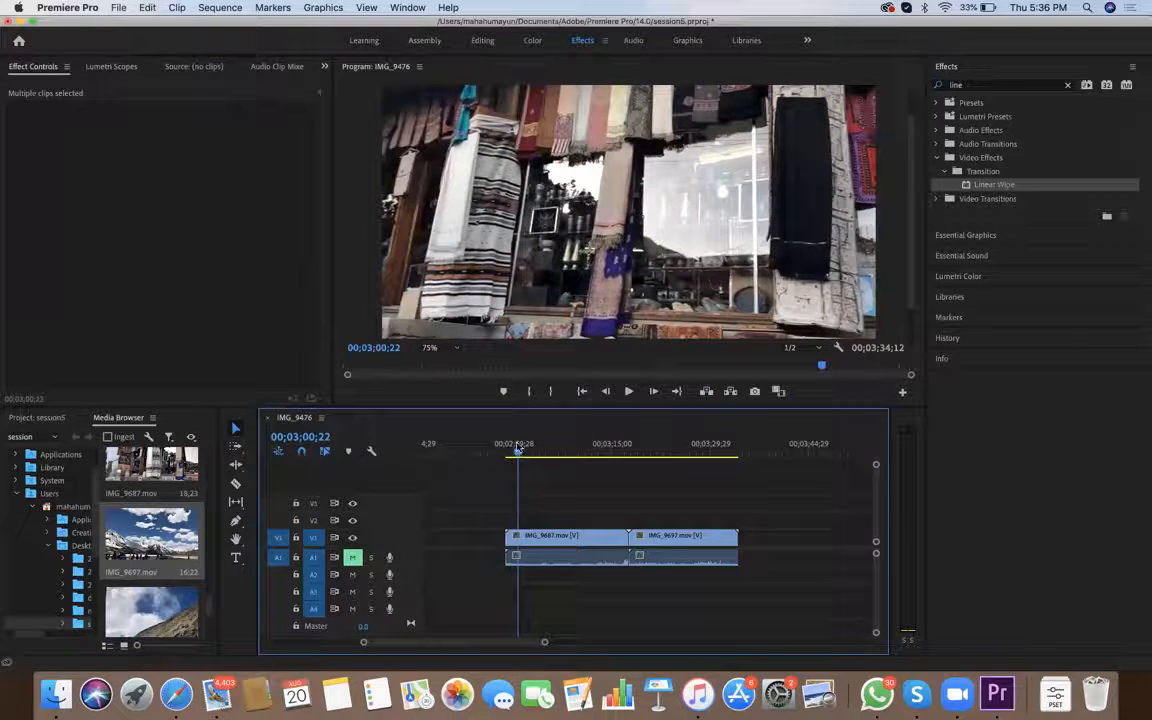
{"action": "key", "text": "space"}
{"action": "key", "text": "space"}
{"action": "key", "text": "Left"}
{"action": "key", "text": "Left"}
{"action": "key", "text": "Left"}
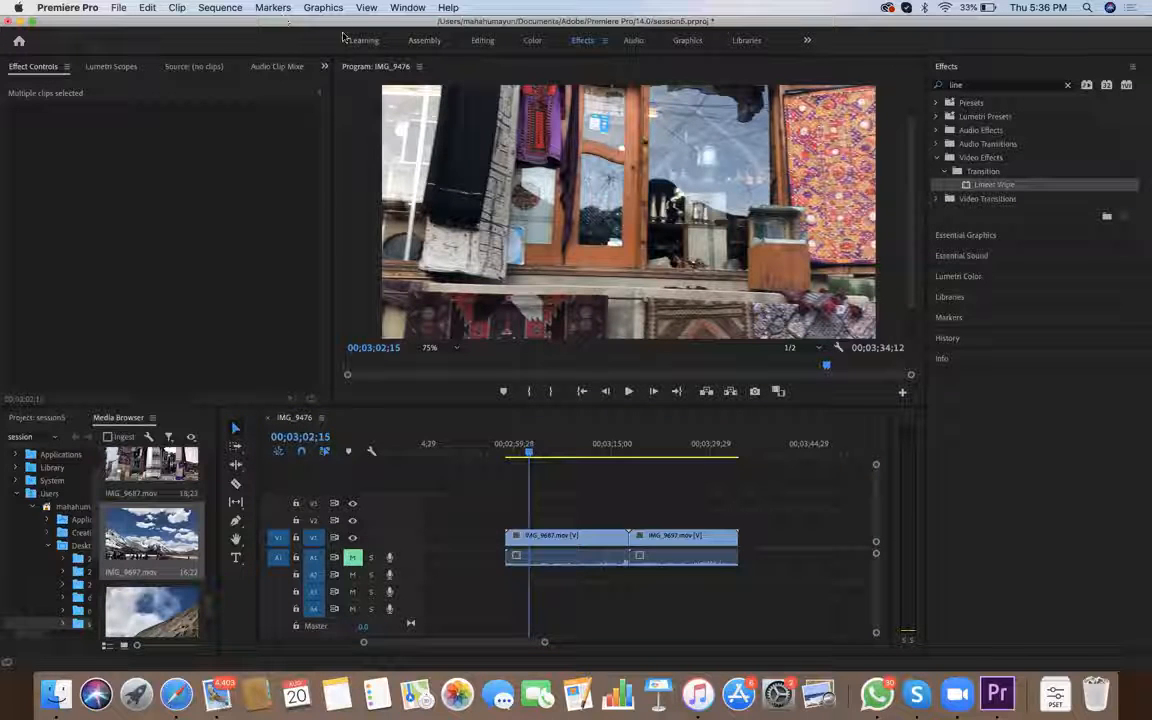
Clear the effects search and split IMG_9687.mov at 00;03;03;23 with the Razor tool
{"action": "key", "text": "shift+7"}
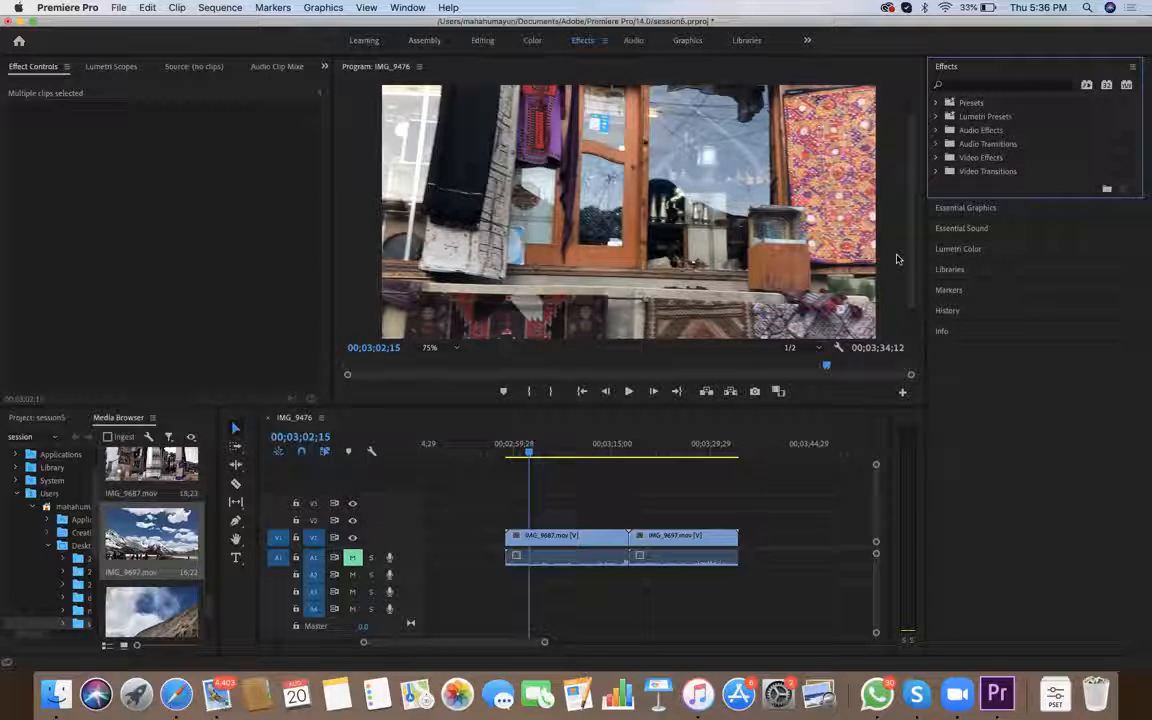
{"action": "left_click", "coordinate": [547, 537]}
{"action": "left_click_drag", "start_coordinate": [528, 457], "coordinate": [541, 457]}
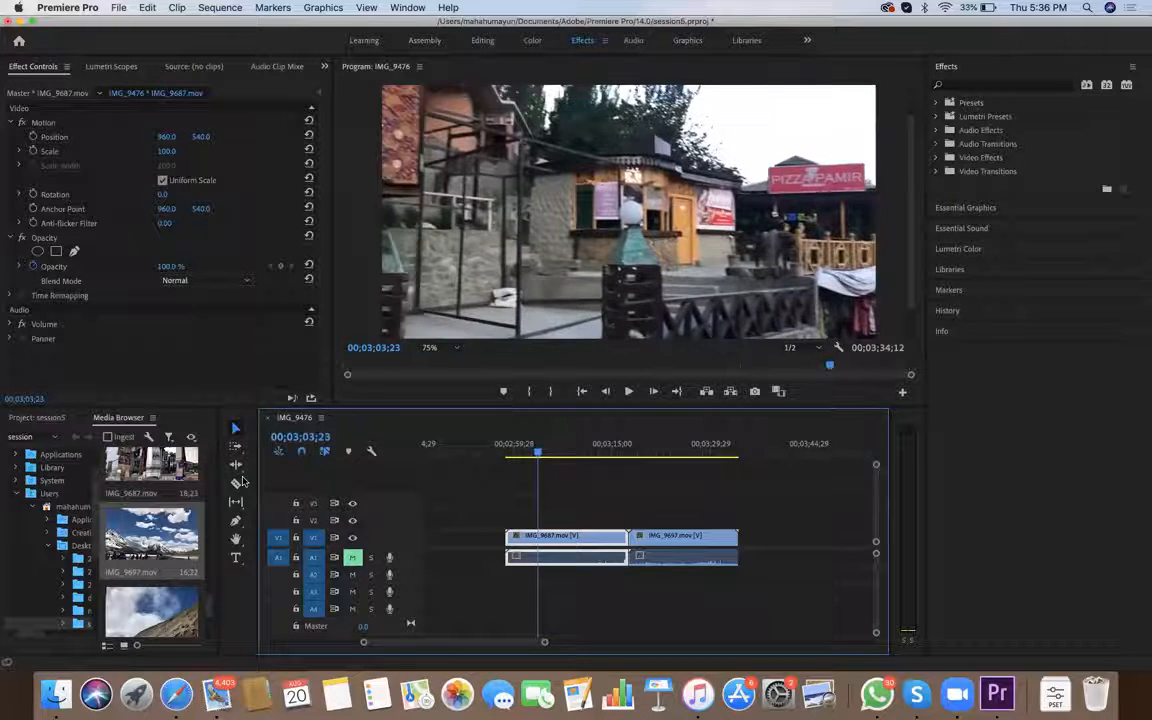
{"action": "left_click", "coordinate": [238, 484]}
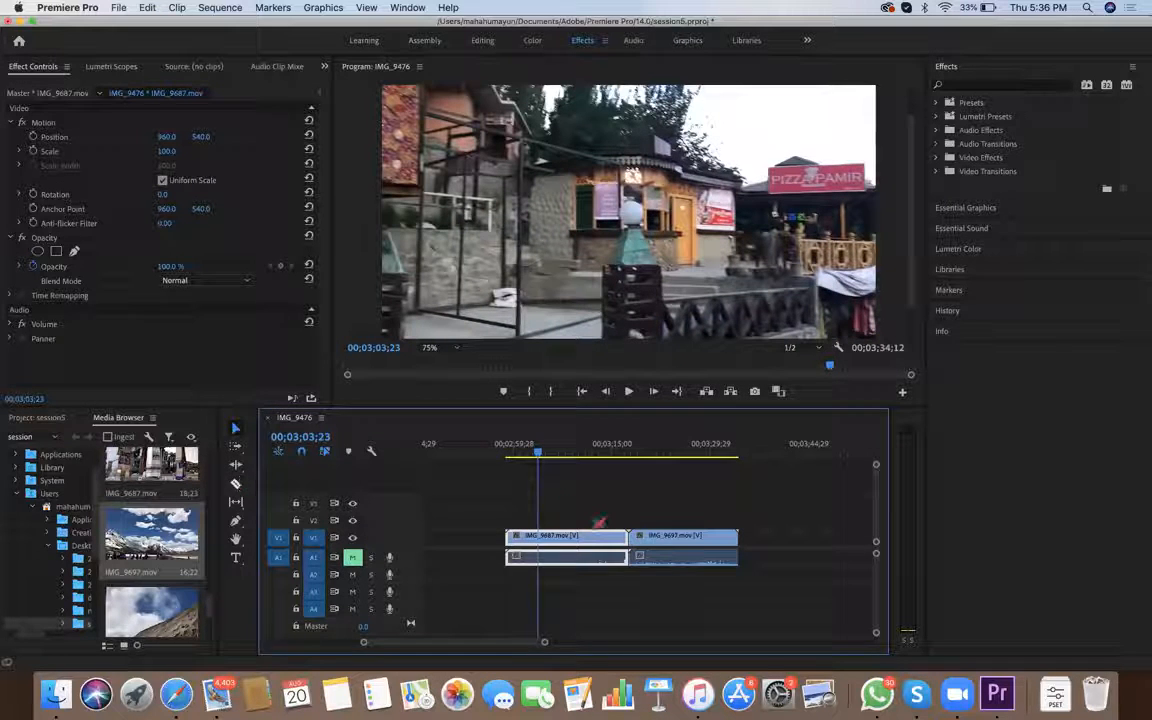
{"action": "left_click", "coordinate": [543, 540]}
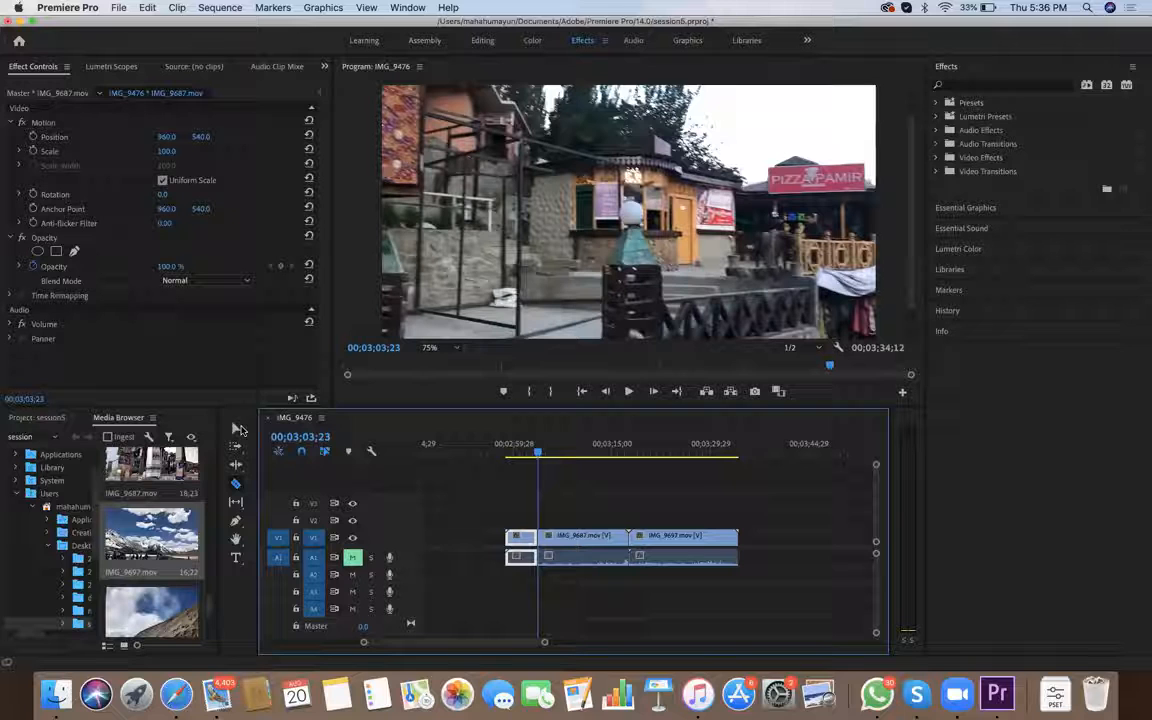
{"action": "key", "text": "v"}
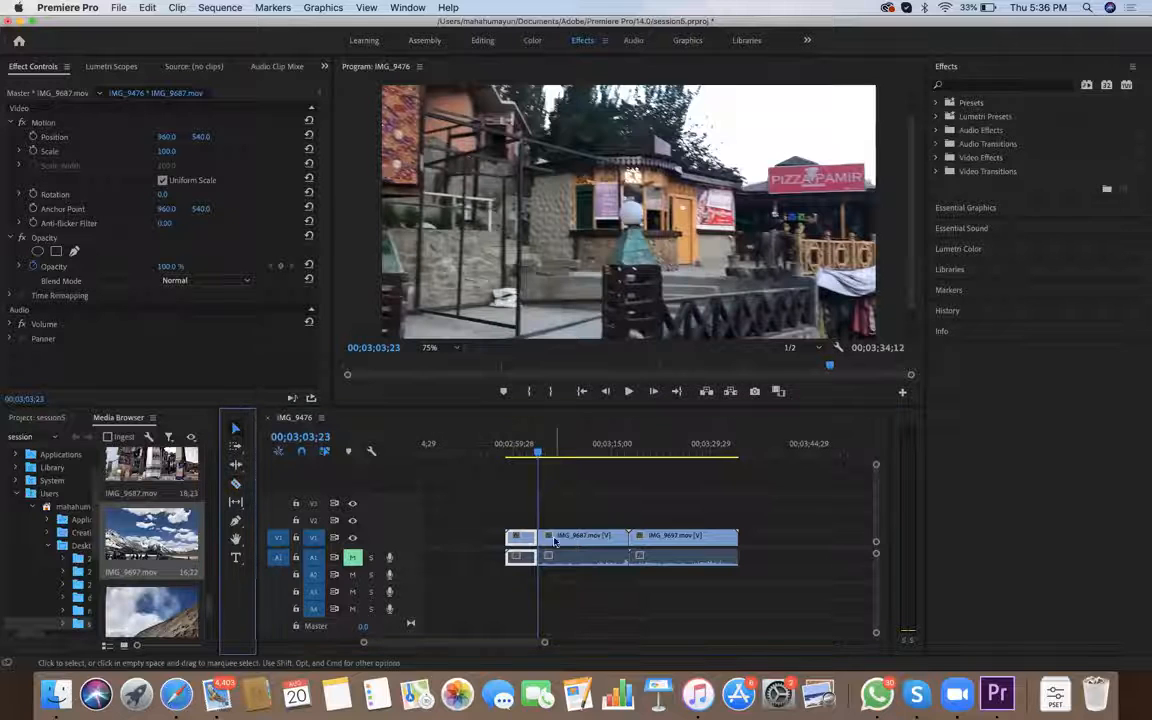
Delete the part of IMG_9687.mov after the cut and move IMG_9697.mov up against the remaining piece
{"action": "left_click", "coordinate": [538, 453]}
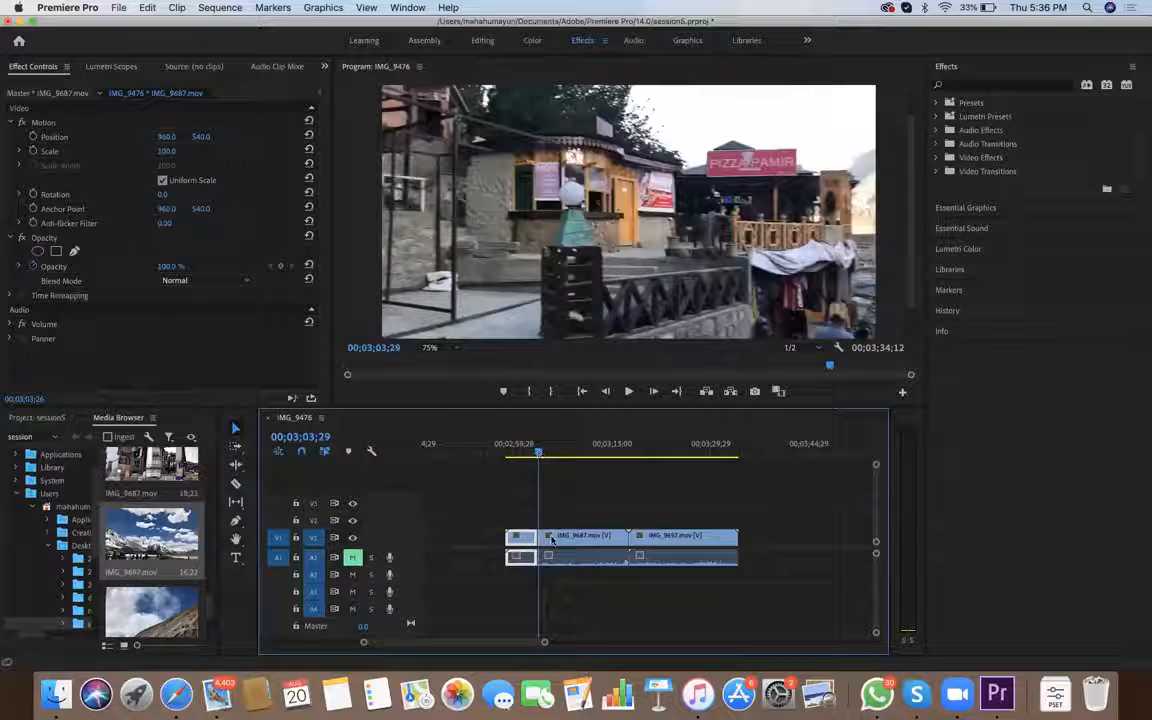
{"action": "left_click", "coordinate": [551, 540]}
{"action": "key", "text": "Delete"}
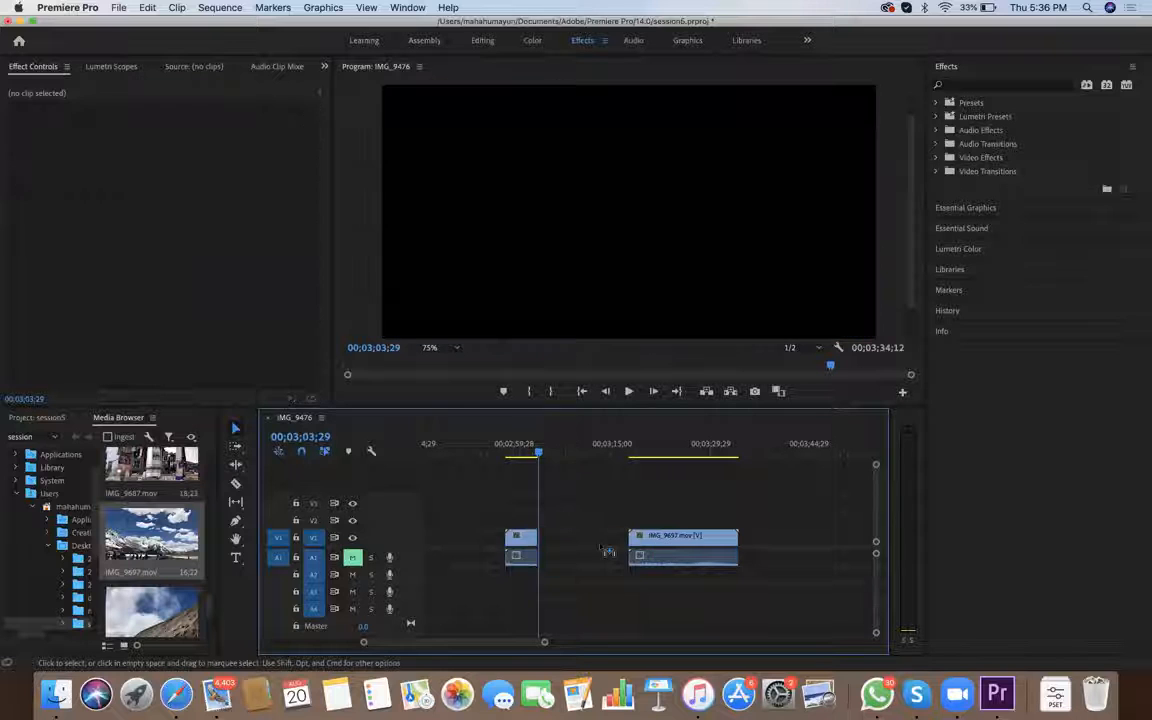
{"action": "left_click_drag", "start_coordinate": [668, 546], "coordinate": [577, 546]}
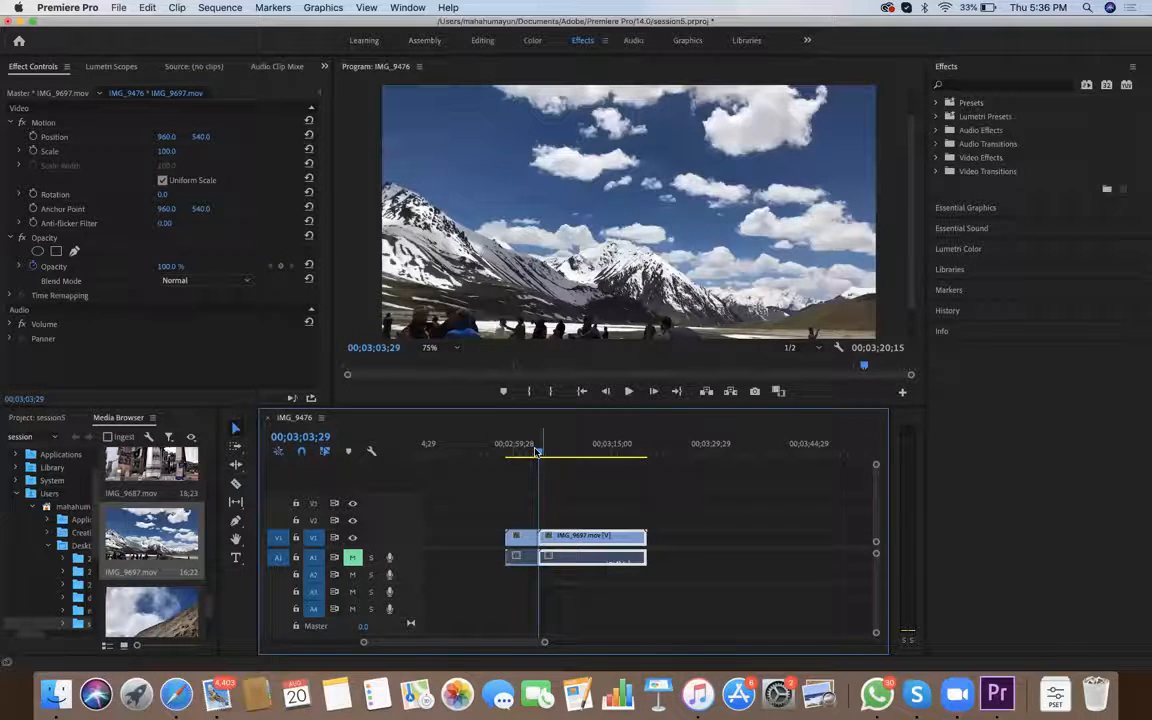
Scrub and step back and forth near the end of the trimmed IMG_9687.mov to examine the camera movement before the cut
{"action": "left_click_drag", "start_coordinate": [521, 453], "coordinate": [532, 453]}
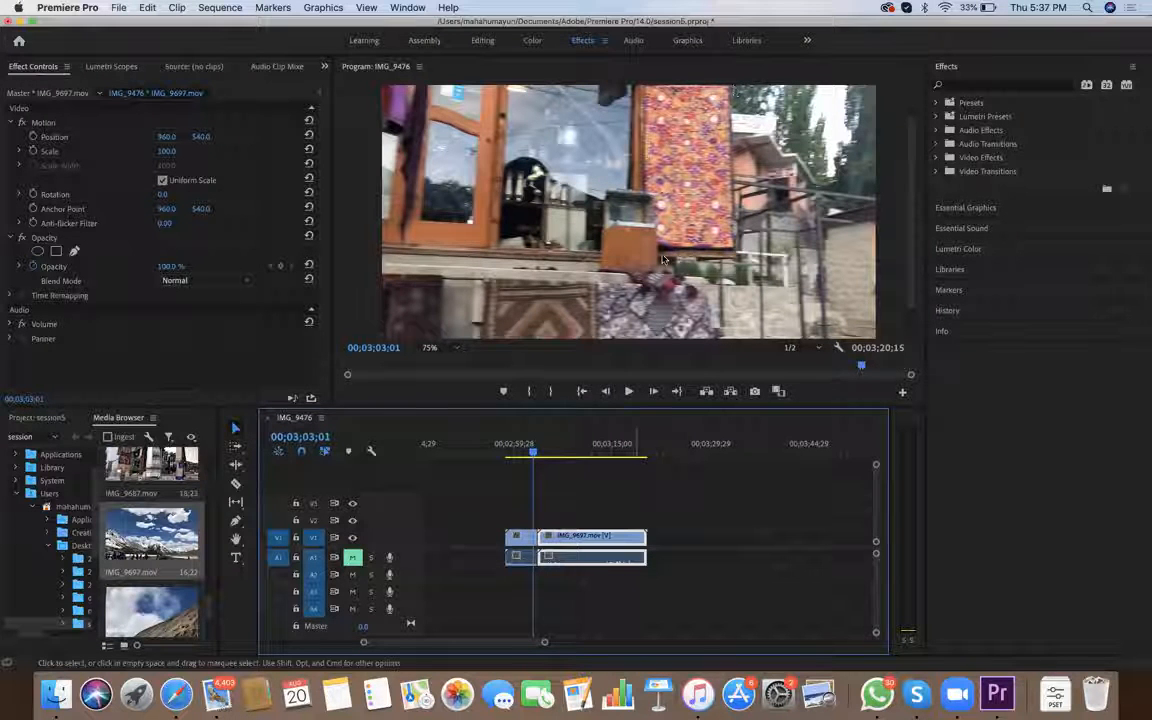
{"action": "left_click_drag", "start_coordinate": [533, 453], "coordinate": [550, 457]}
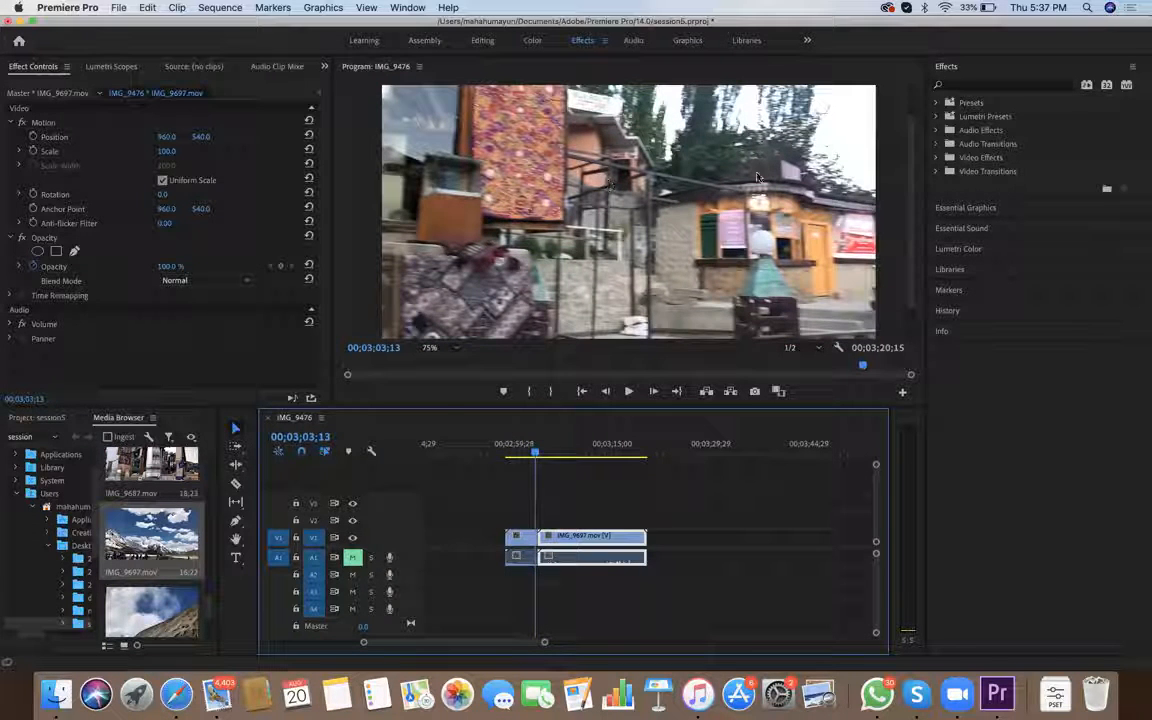
{"action": "key", "text": "shift+Left"}
{"action": "key", "text": "shift+Left"}
{"action": "key", "text": "shift+Left"}
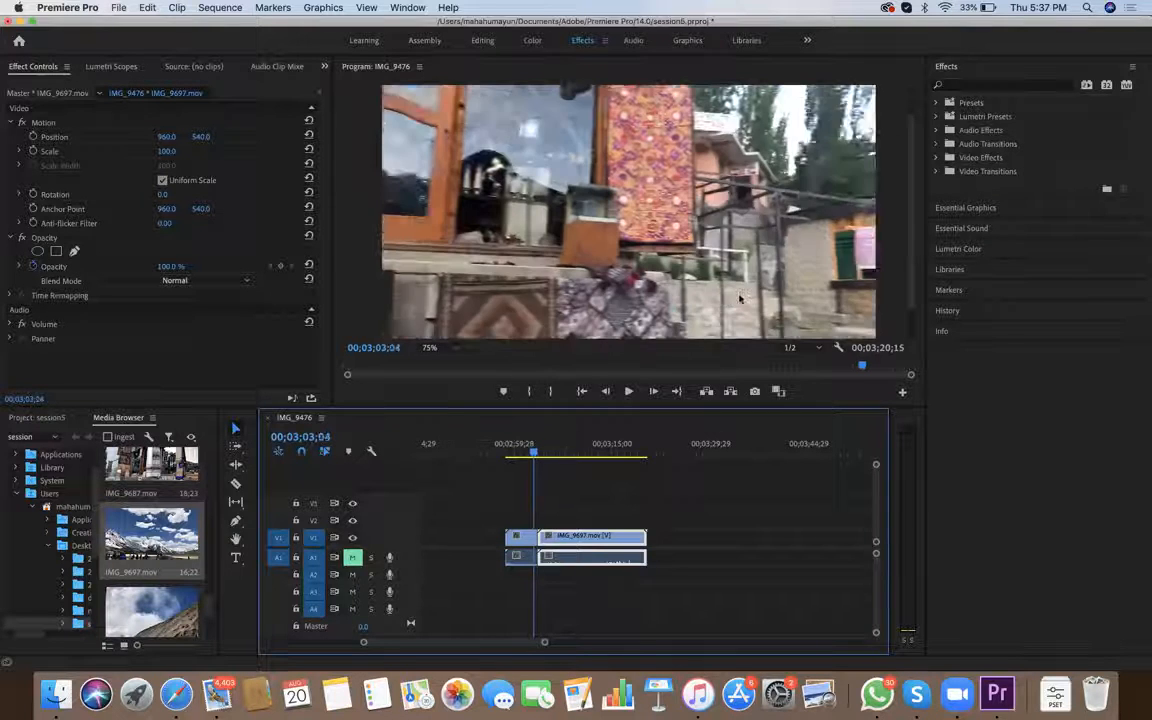
Select the trimmed IMG_9687.mov clip and move the playhead to 00;03;02;15
{"action": "key", "text": "d"}
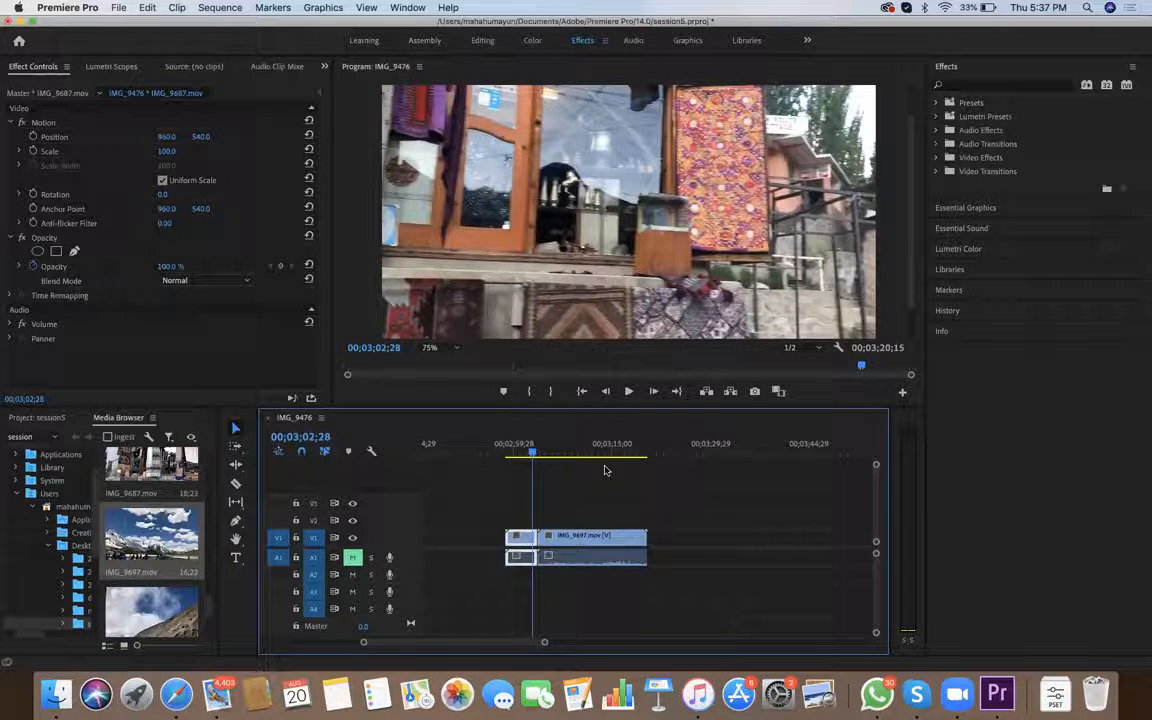
{"action": "left_click_drag", "start_coordinate": [537, 455], "coordinate": [529, 455]}
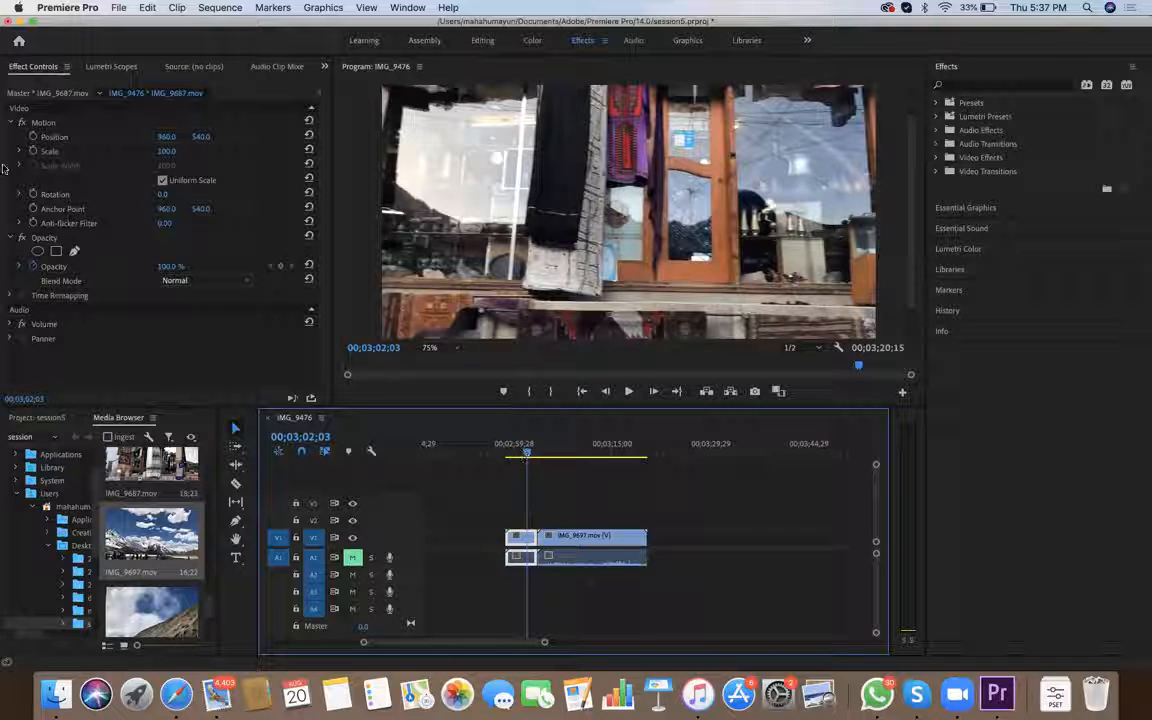
{"action": "key", "text": "Left"}
{"action": "key", "text": "Left"}
{"action": "key", "text": "Left"}
{"action": "key", "text": "Left"}
{"action": "key", "text": "Left"}
{"action": "key", "text": "Right"}
{"action": "key", "text": "Right"}
{"action": "key", "text": "Right"}
{"action": "key", "text": "Right"}
{"action": "key", "text": "Right"}
{"action": "key", "text": "Right"}
{"action": "key", "text": "Right"}
{"action": "key", "text": "Right"}
{"action": "key", "text": "Right"}
{"action": "key", "text": "Right"}
{"action": "key", "text": "Right"}
{"action": "key", "text": "Right"}
{"action": "key", "text": "Right"}
{"action": "key", "text": "Right"}
{"action": "key", "text": "Right"}
{"action": "key", "text": "Right"}
{"action": "key", "text": "Right"}
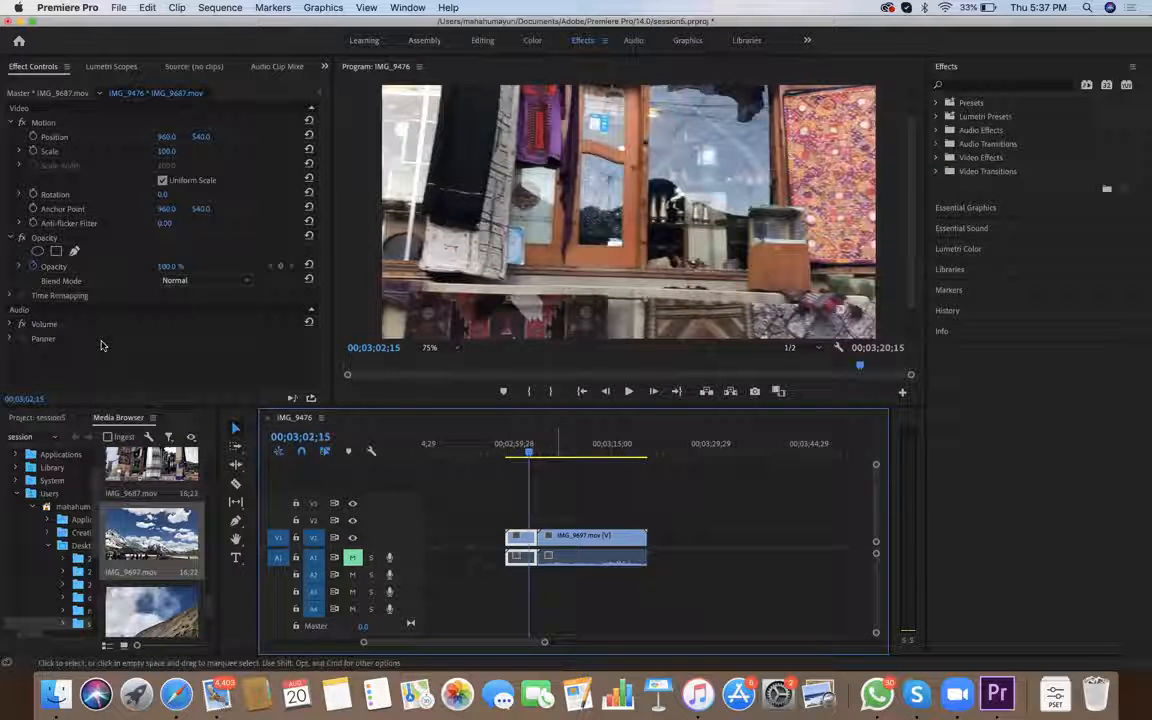
Fine-tune the playhead to 00;03;02;17, where the orange carpet's edge sits near the frame's right side
{"action": "key", "text": "="}
{"action": "key", "text": "="}
{"action": "key", "text": "="}
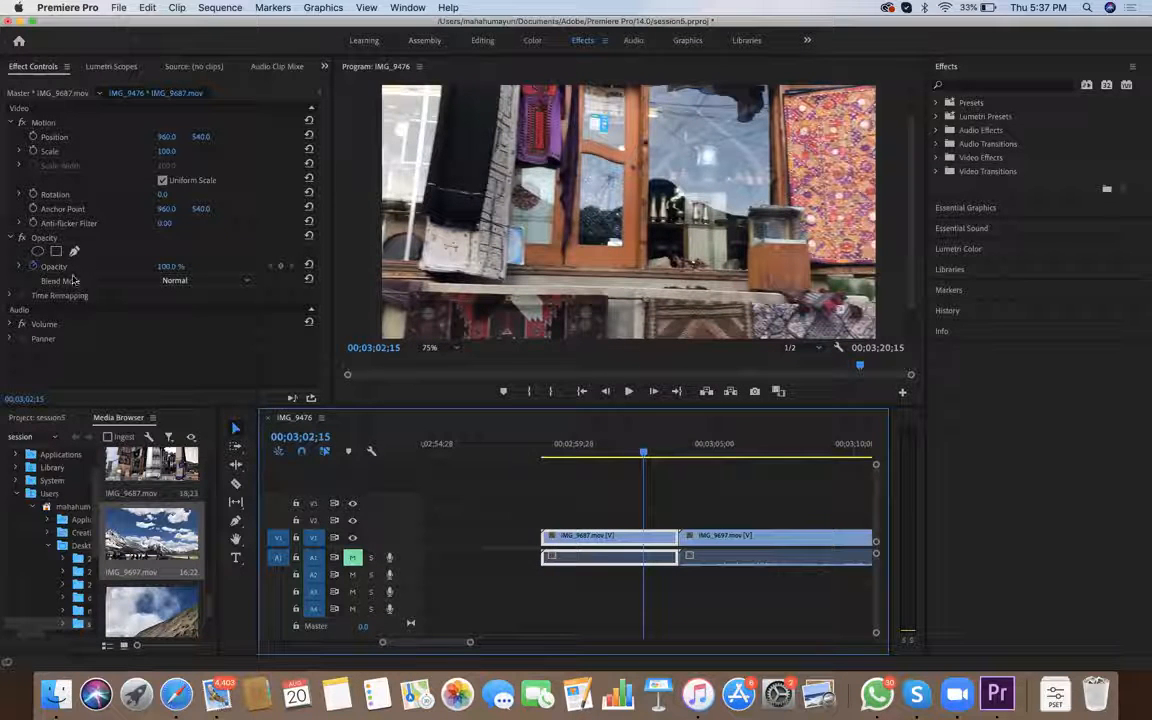
{"action": "scroll", "coordinate": [66, 290], "scroll_direction": "right", "scroll_amount": 5}
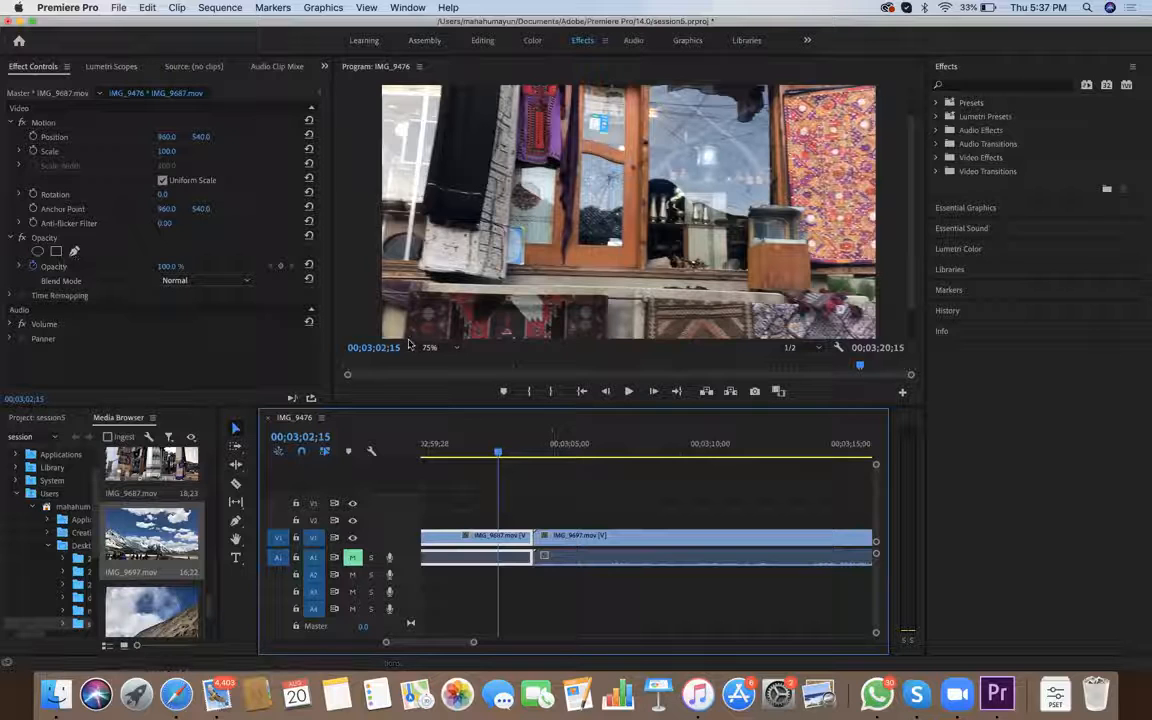
{"action": "key", "text": "space"}
{"action": "key", "text": "Right"}
{"action": "key", "text": "Right"}
{"action": "key", "text": "Right"}
{"action": "key", "text": "Left"}
{"action": "key", "text": "Left"}
{"action": "key", "text": "Left"}
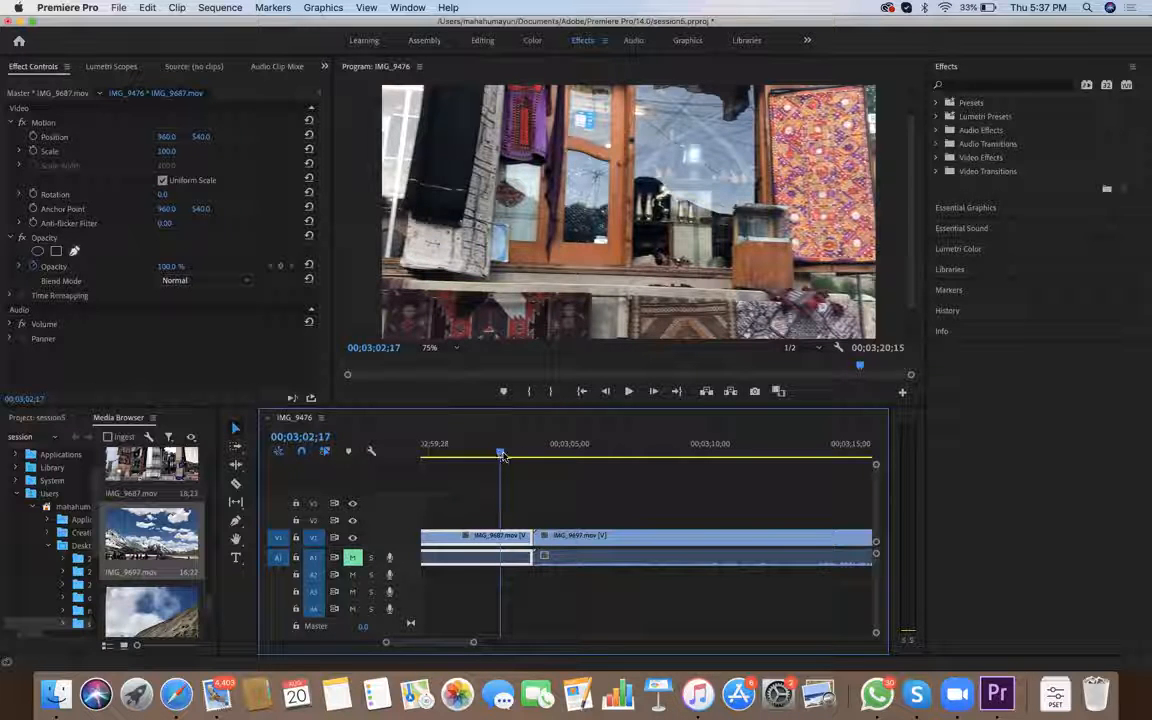
Show the program preview at 50% and draw a closed four-point opacity mask on IMG_9687.mov just outside the frame's right edge
{"action": "left_click", "coordinate": [441, 348]}
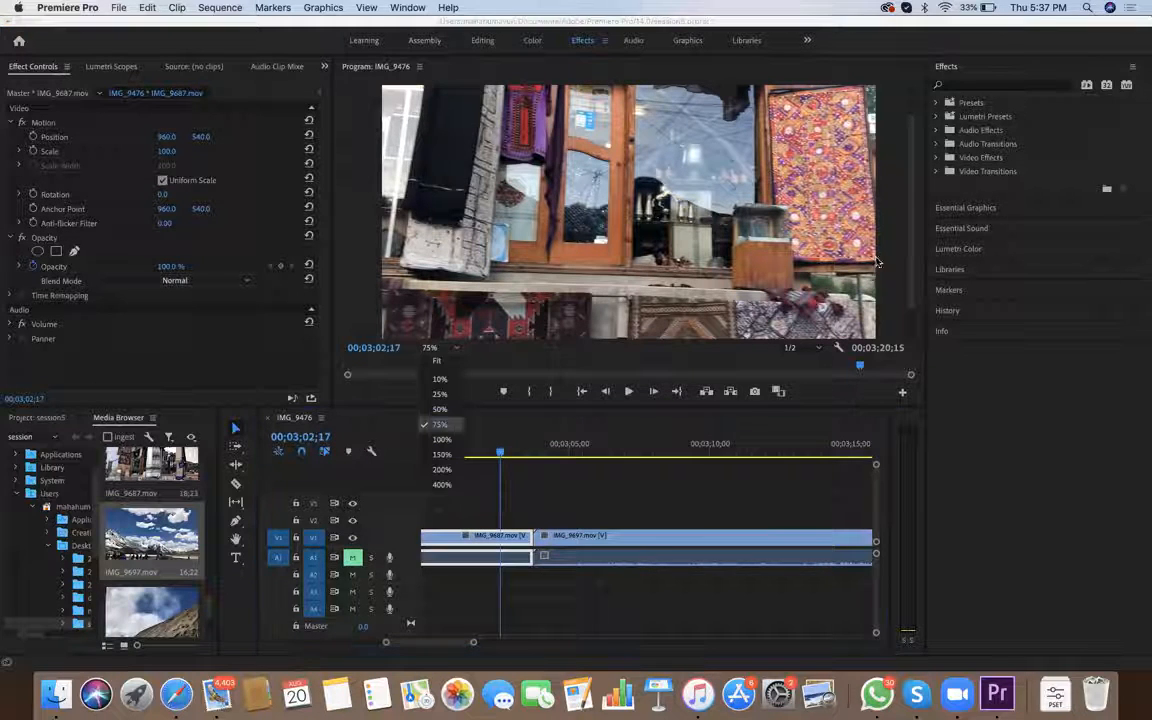
{"action": "left_click", "coordinate": [441, 411]}
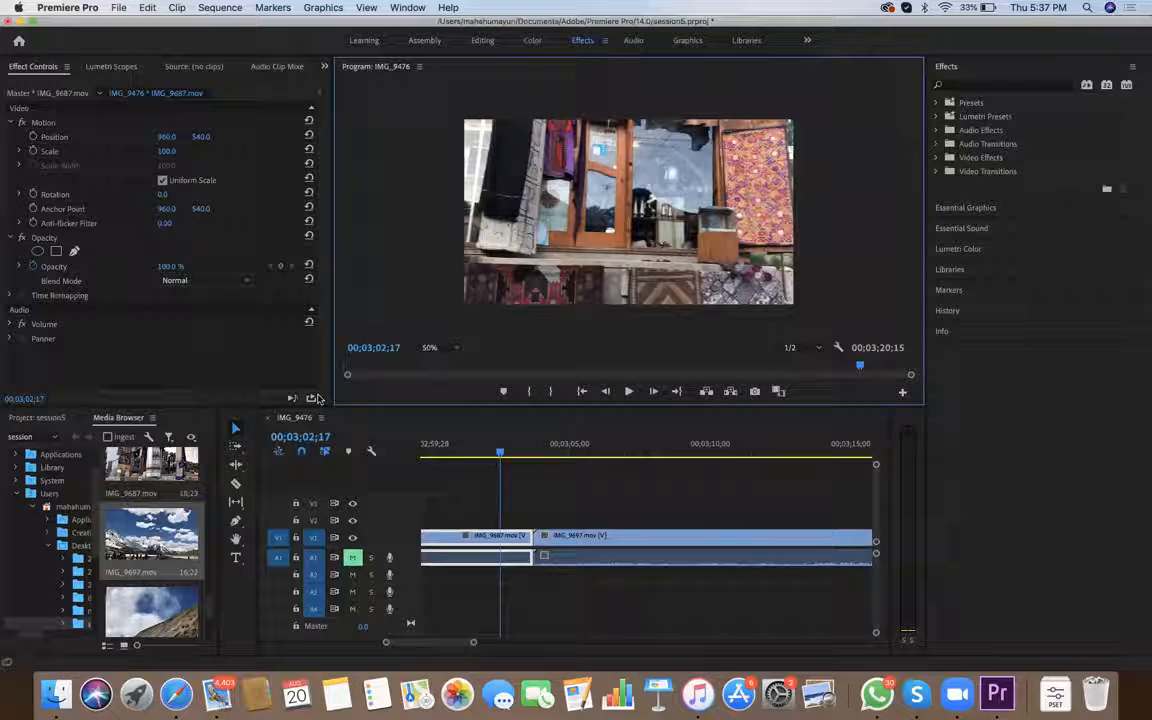
{"action": "left_click", "coordinate": [38, 251]}
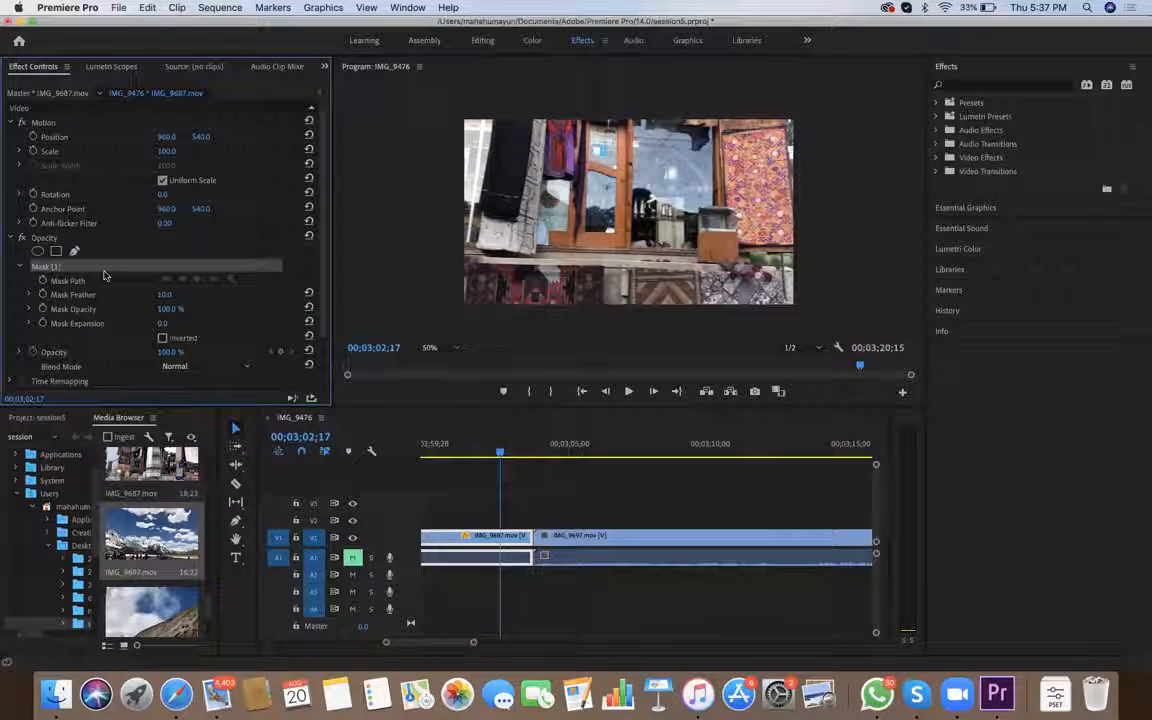
{"action": "left_click", "coordinate": [813, 147]}
{"action": "left_click", "coordinate": [817, 253]}
{"action": "left_click", "coordinate": [892, 256]}
{"action": "left_click", "coordinate": [890, 146]}
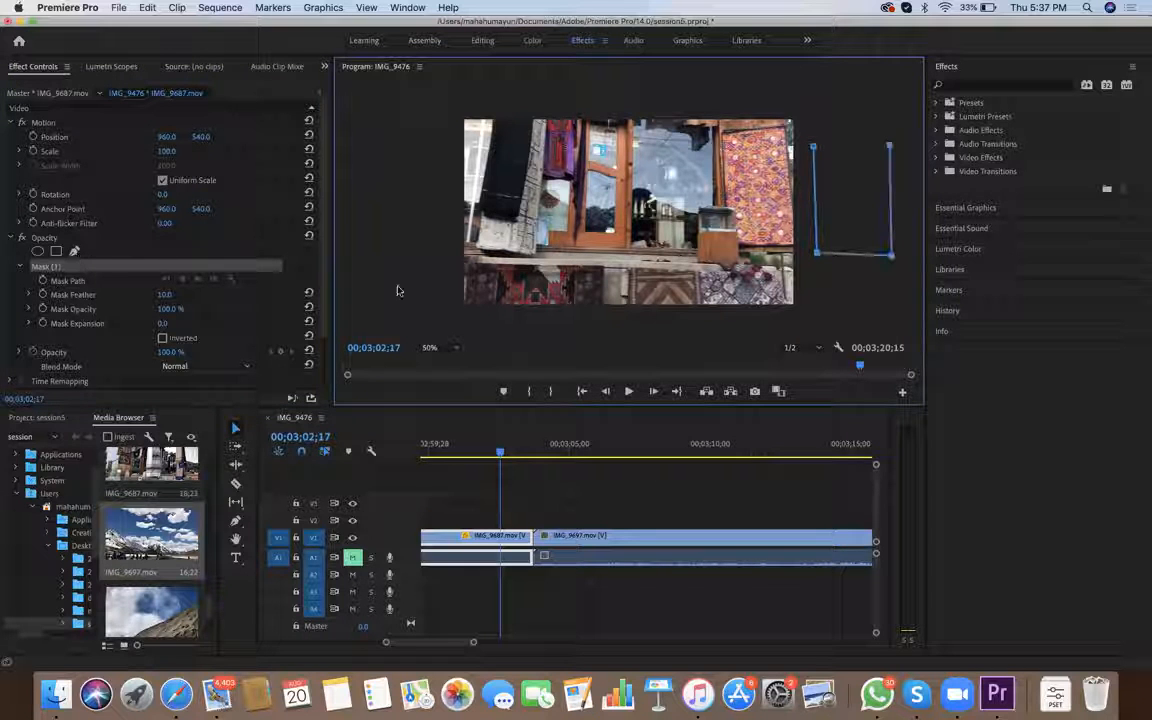
{"action": "left_click", "coordinate": [814, 147]}
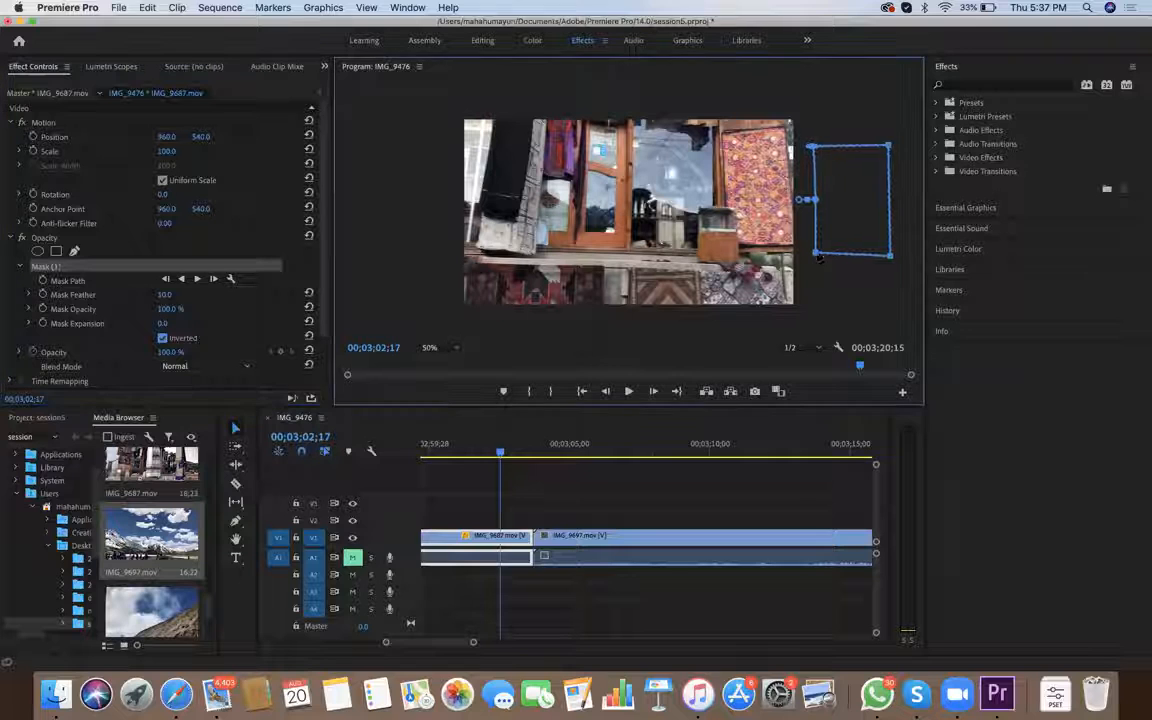
Invert the mask, move it onto the frame's right edge beside the carpet, and extend its lower-left point below the frame
{"action": "left_click_drag", "start_coordinate": [853, 182], "coordinate": [823, 149]}
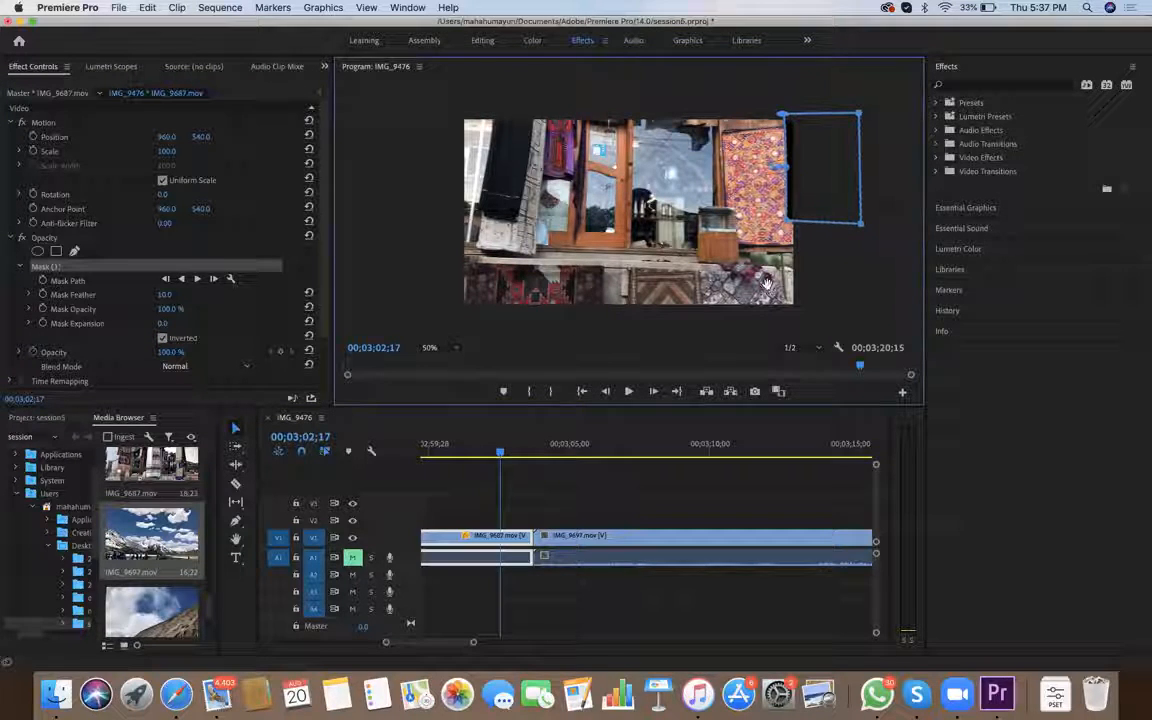
{"action": "mouse_move", "coordinate": [836, 221]}
{"action": "left_mouse_down"}
{"action": "mouse_move", "coordinate": [841, 244]}
{"action": "mouse_move", "coordinate": [839, 222]}
{"action": "left_mouse_up"}
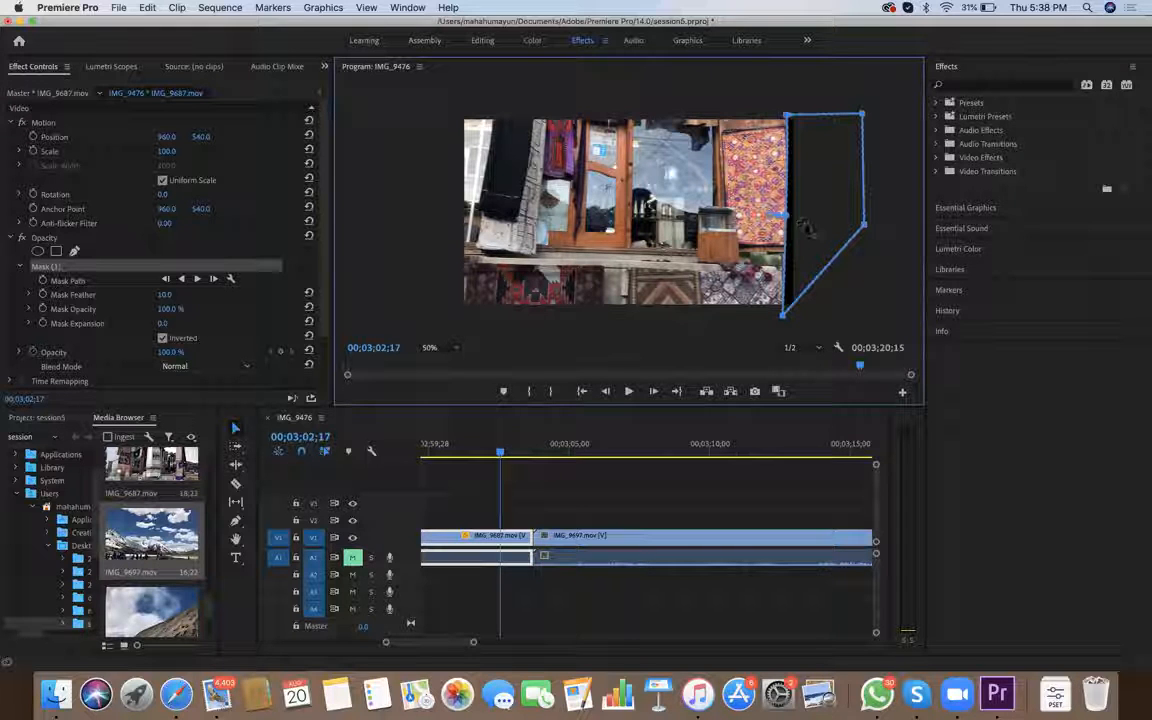
Set the opacity mask's Mask Feather to 100
{"action": "key", "text": "Tab"}
{"action": "type", "text": "100"}
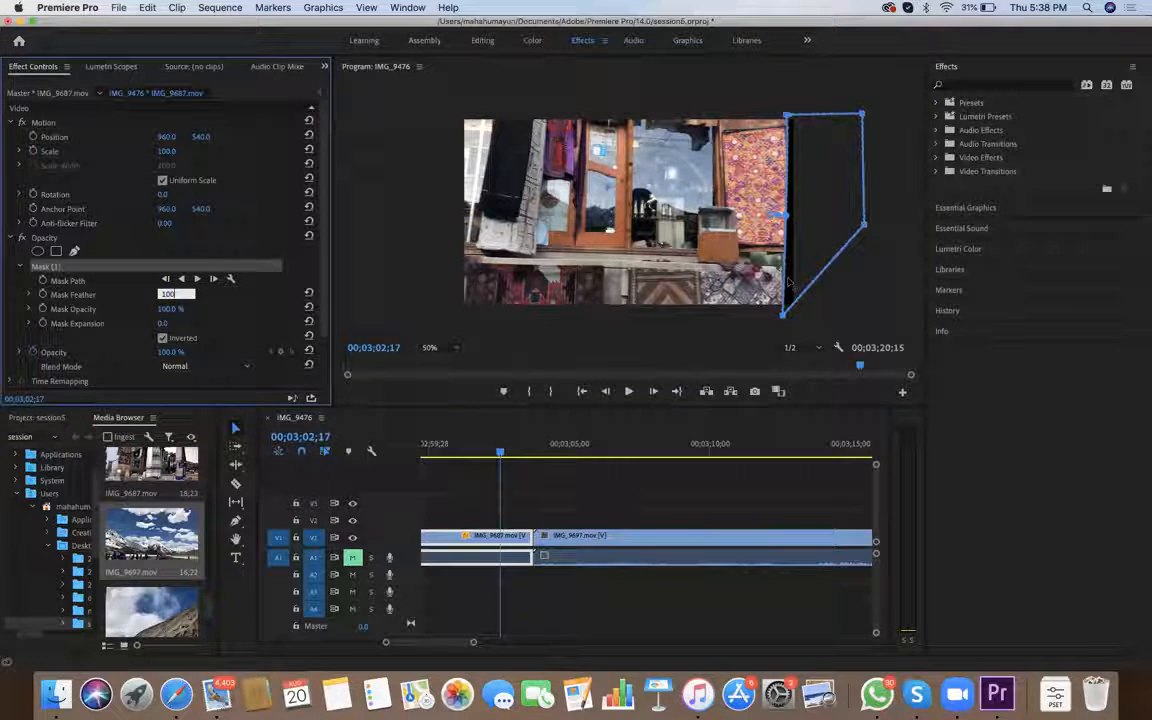
{"action": "key", "text": "Return"}
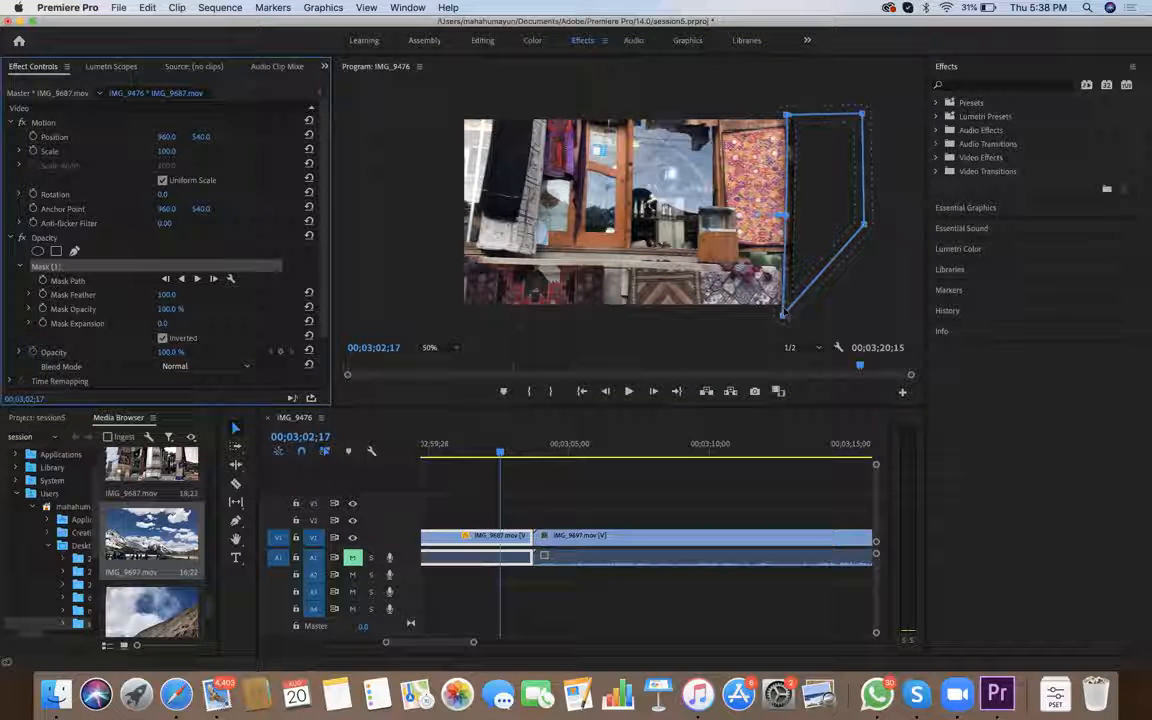
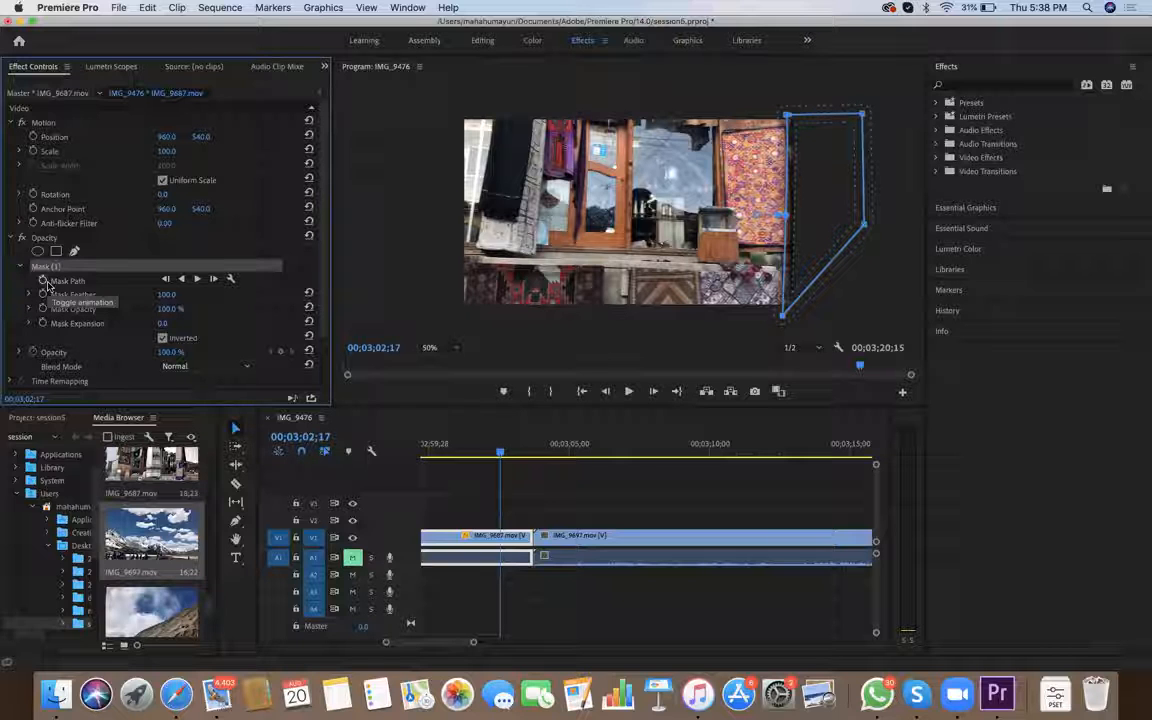
Enable Mask Path keyframing at 00;03;02;17, and at 00;03;02;18 shift the mask against the carpet's edge and move its lower-right point below the frame
{"action": "left_click", "coordinate": [44, 284]}
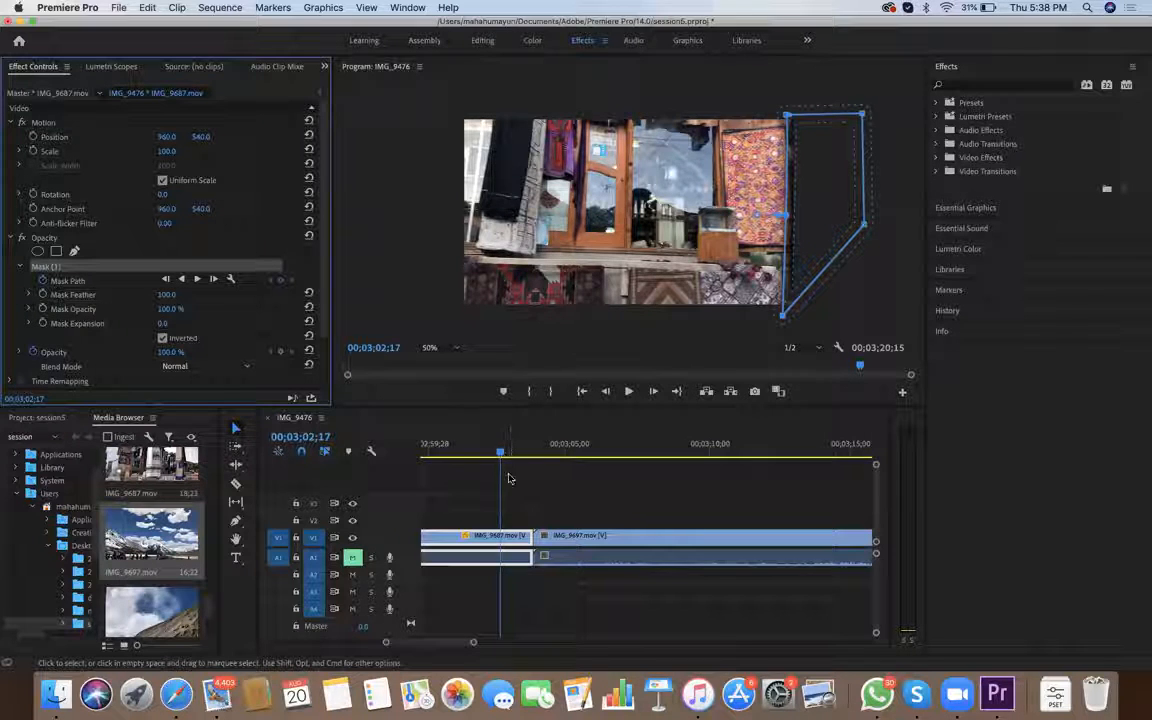
{"action": "key", "text": "Right"}
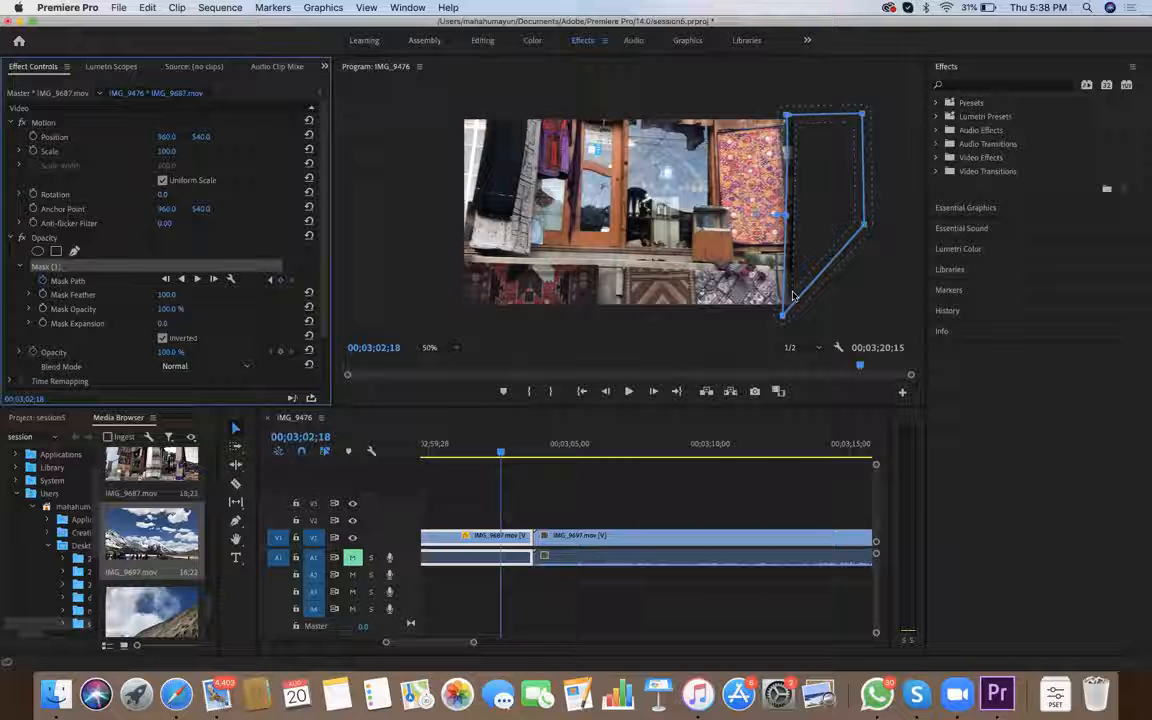
{"action": "left_click", "coordinate": [778, 254]}
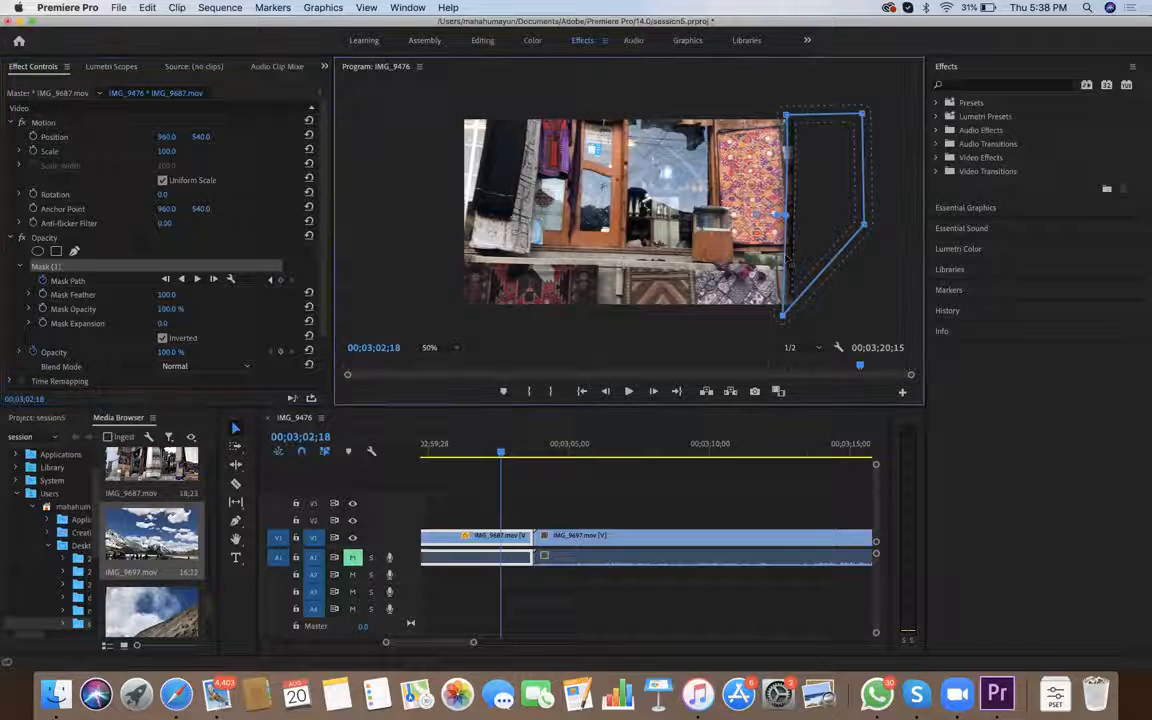
{"action": "left_click_drag", "start_coordinate": [783, 259], "coordinate": [765, 257]}
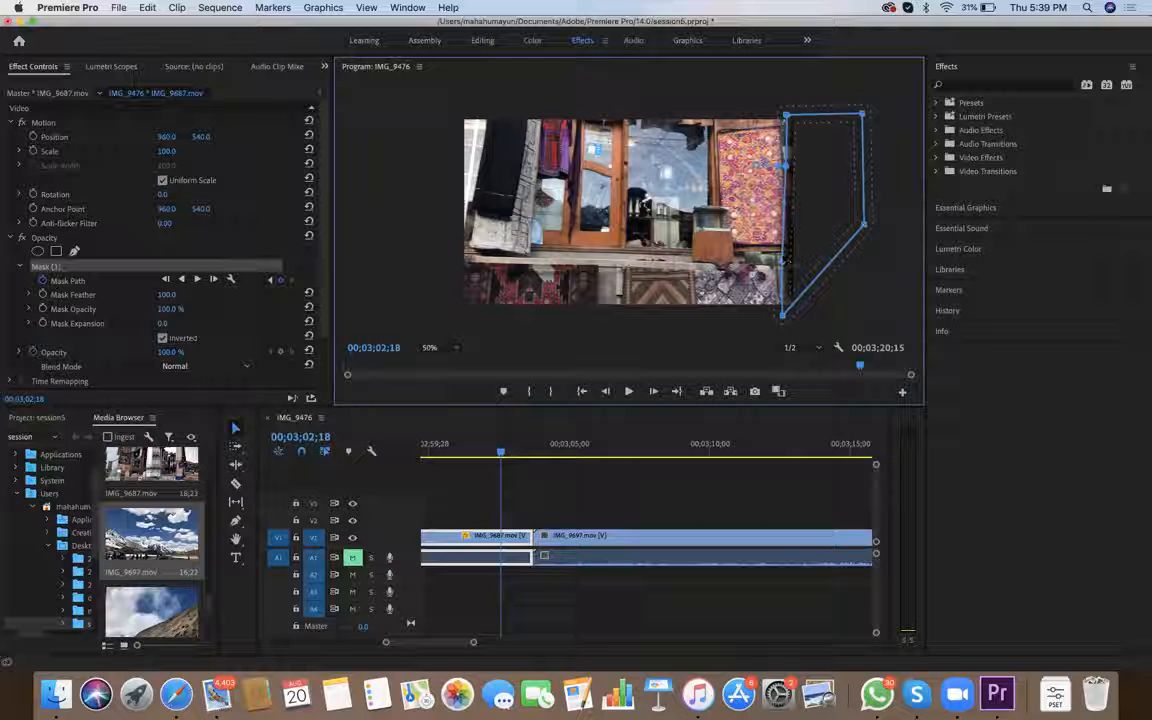
{"action": "left_click_drag", "start_coordinate": [798, 206], "coordinate": [788, 206]}
{"action": "left_click_drag", "start_coordinate": [786, 301], "coordinate": [808, 310]}
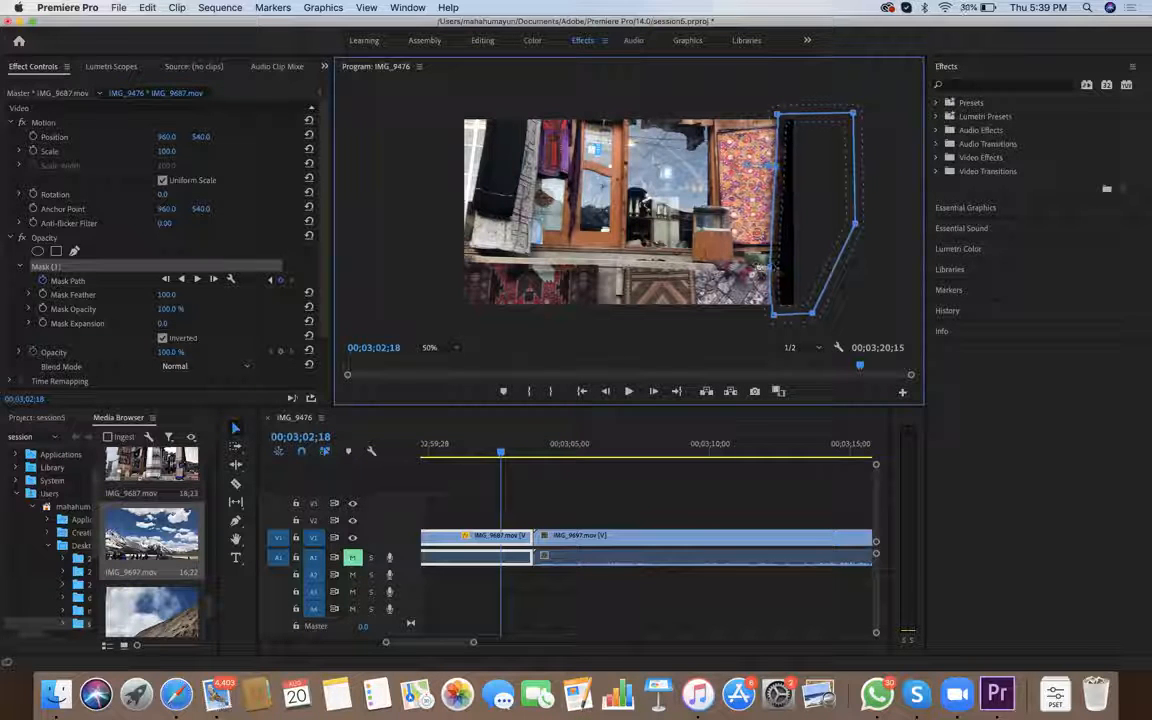
Refine the mask's tilt, position and lower-right point along the carpet's edge at 00;03;02;18, with Mask Feather raised to 114.9
{"action": "left_click_drag", "start_coordinate": [762, 270], "coordinate": [752, 272]}
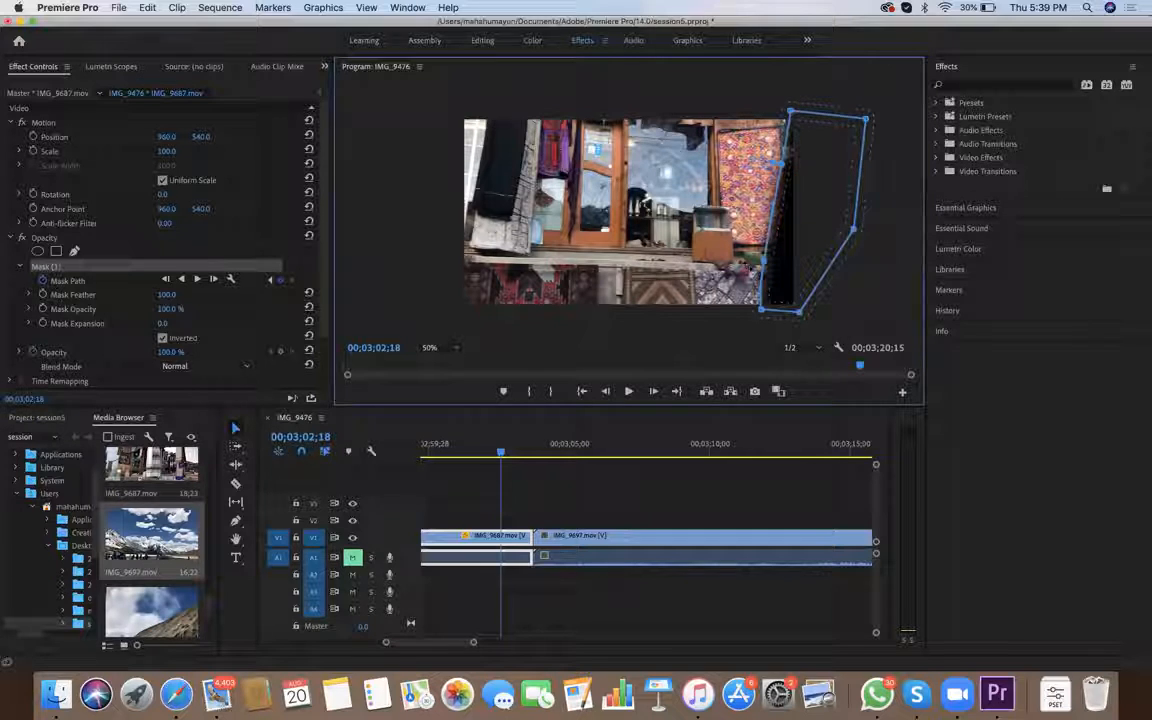
{"action": "left_click_drag", "start_coordinate": [811, 126], "coordinate": [780, 171]}
{"action": "left_click_drag", "start_coordinate": [768, 255], "coordinate": [754, 250]}
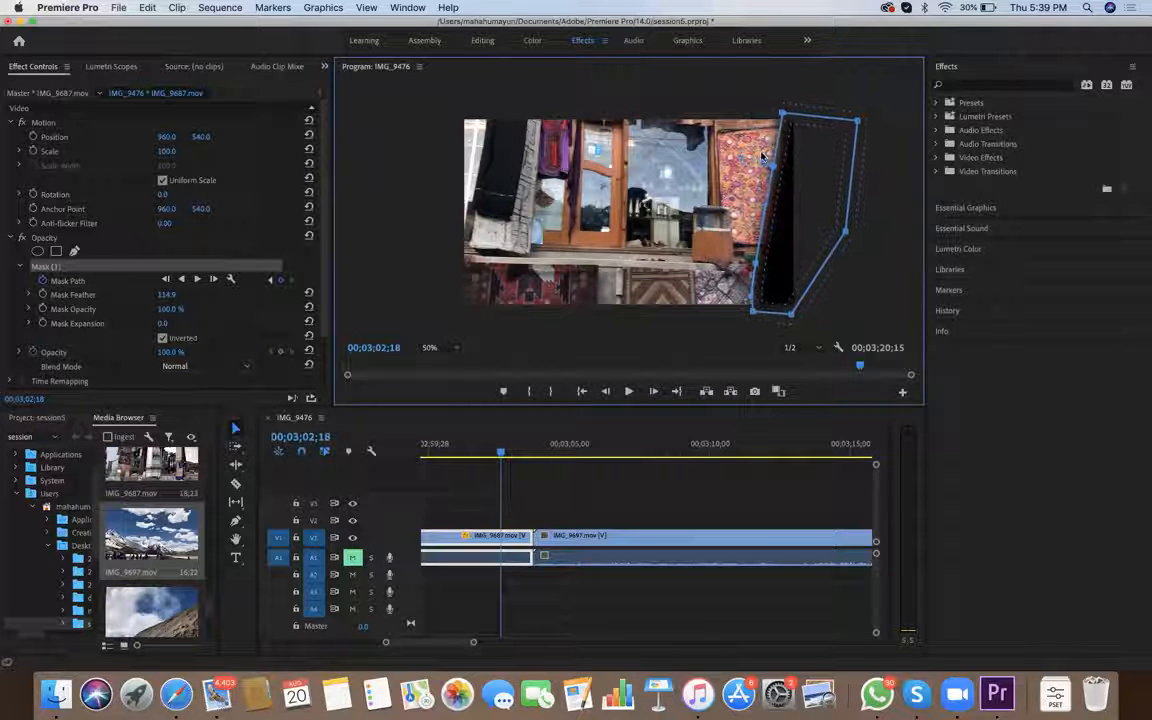
{"action": "left_click_drag", "start_coordinate": [791, 314], "coordinate": [802, 314]}
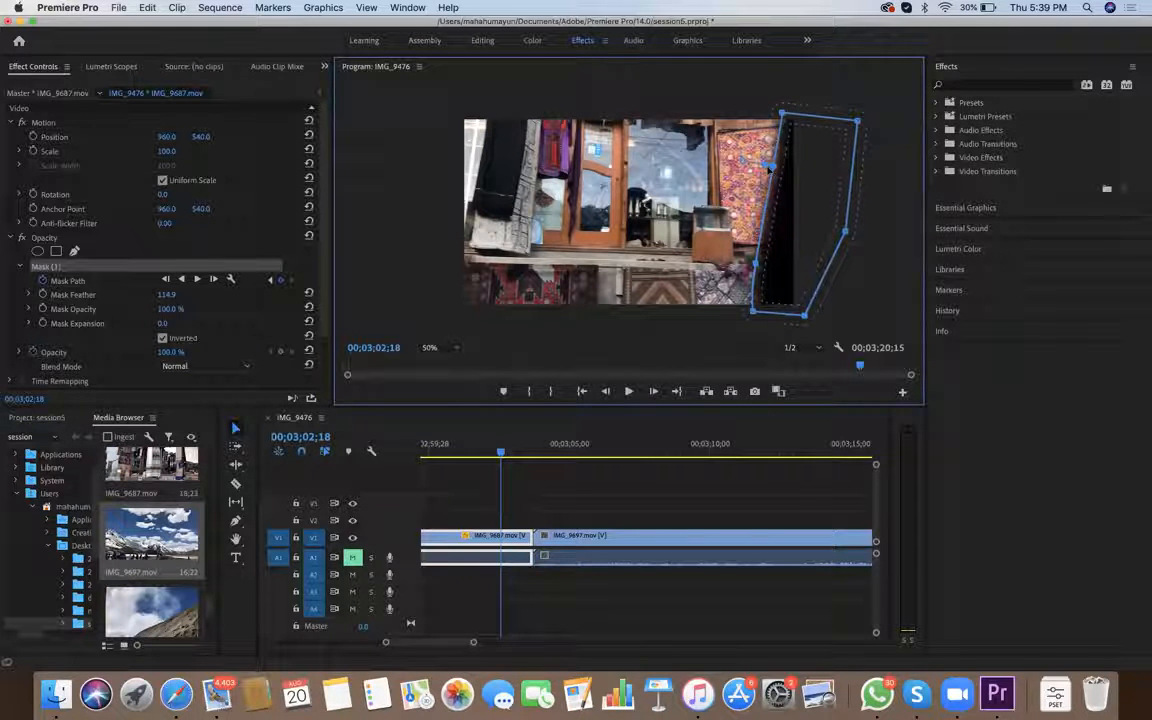
{"action": "left_click_drag", "start_coordinate": [843, 126], "coordinate": [842, 126]}
{"action": "left_click_drag", "start_coordinate": [775, 250], "coordinate": [789, 257]}
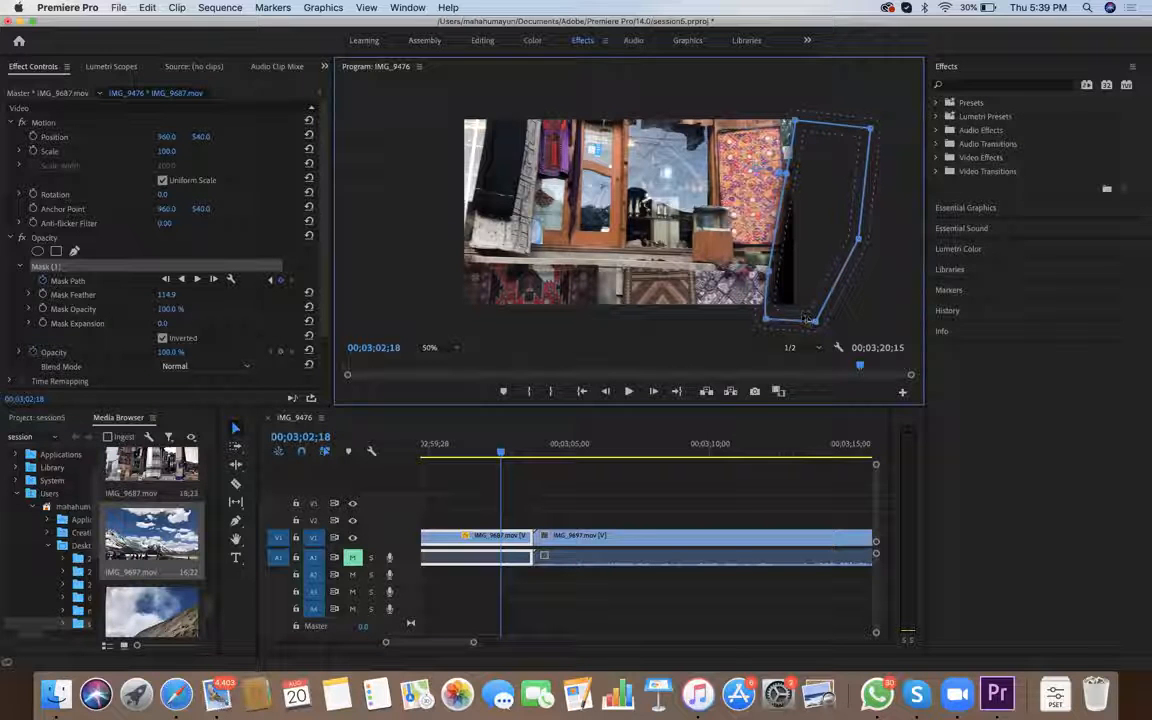
{"action": "left_click_drag", "start_coordinate": [817, 324], "coordinate": [828, 324]}
{"action": "left_click_drag", "start_coordinate": [808, 127], "coordinate": [801, 119]}
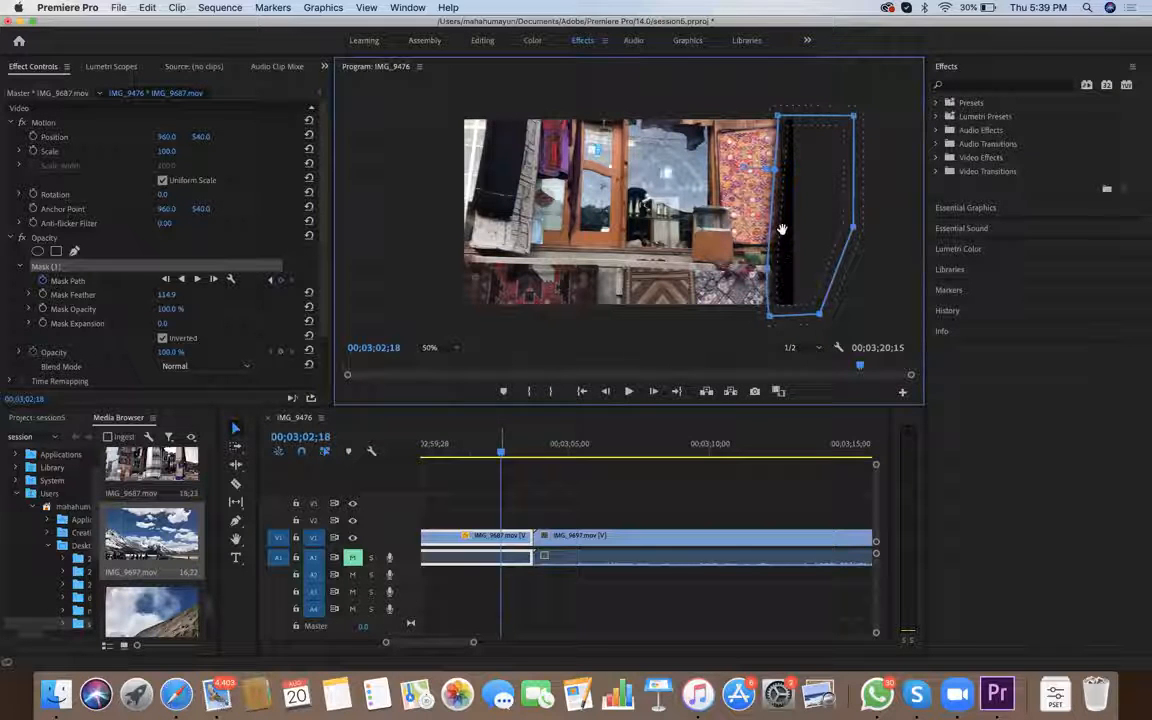
Move the mask left to follow the carpet's outer edge at 00;03;02;20 and again at 00;03;02;21
{"action": "key", "text": "Right"}
{"action": "key", "text": "Right"}
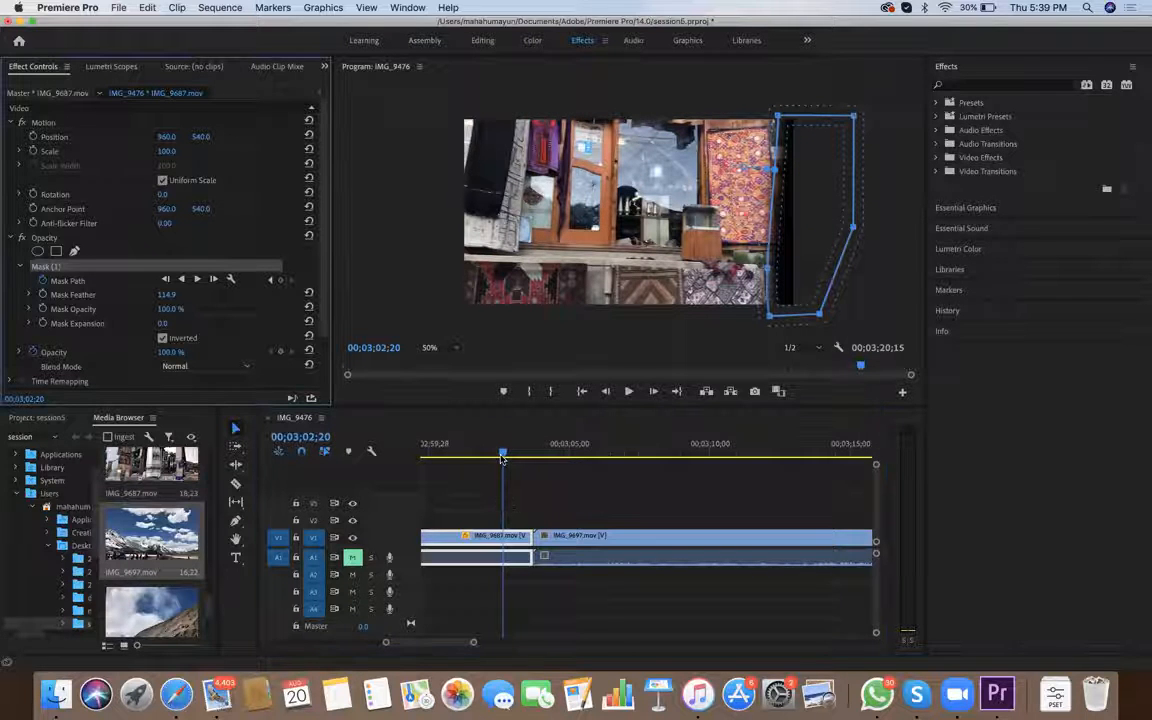
{"action": "left_click_drag", "start_coordinate": [778, 252], "coordinate": [764, 247]}
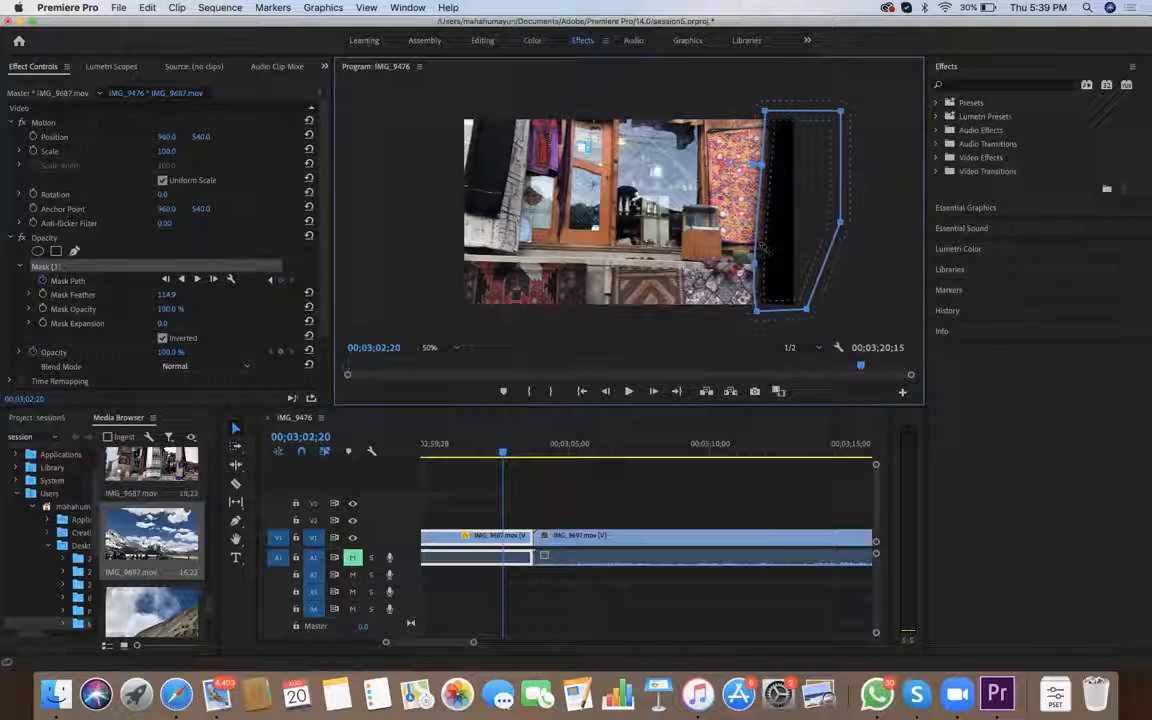
{"action": "key", "text": "Right"}
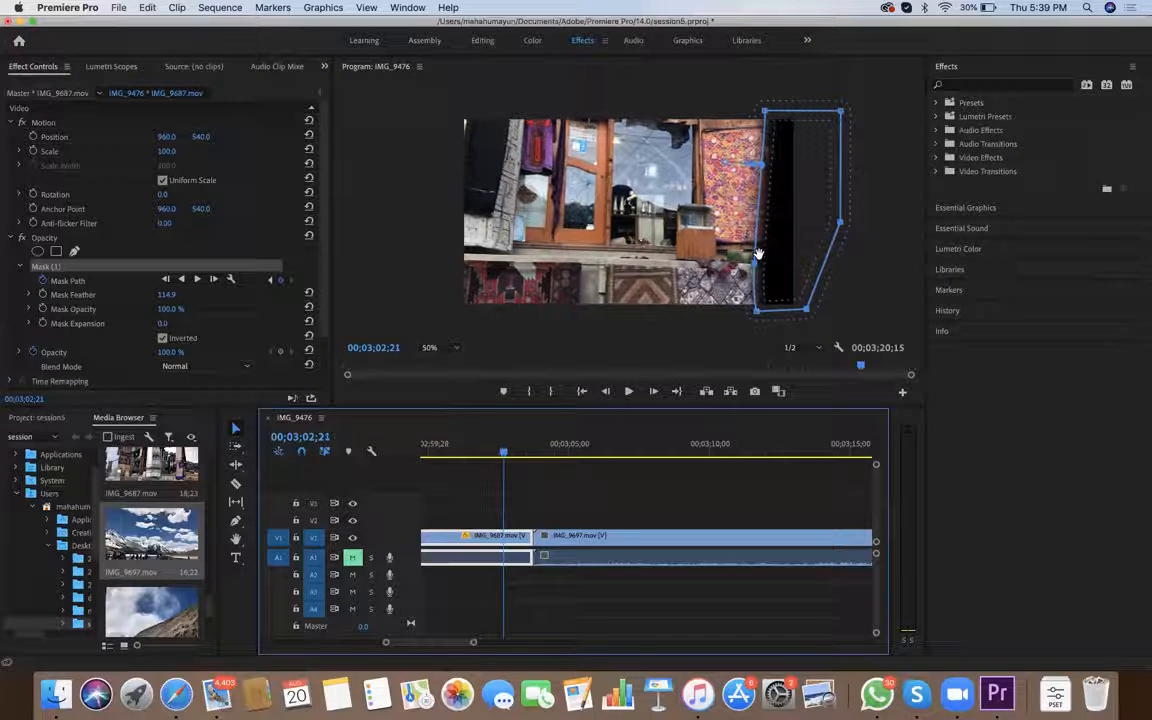
{"action": "left_click_drag", "start_coordinate": [757, 250], "coordinate": [752, 250]}
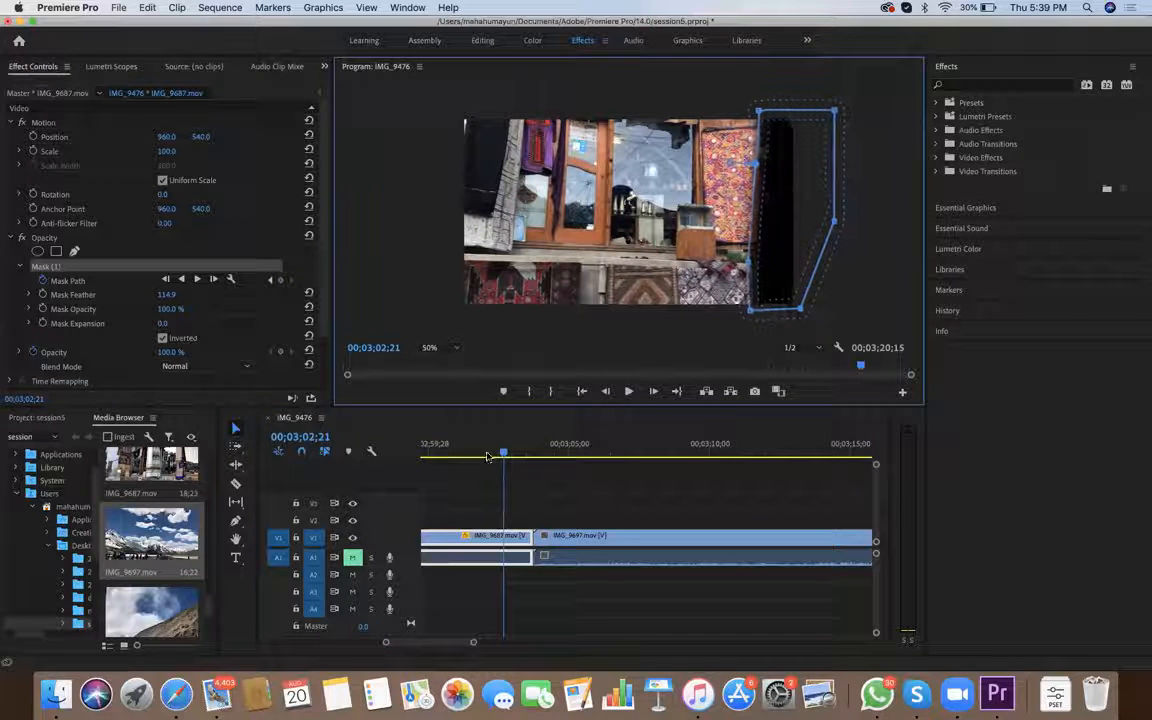
Add points to the mask's left side at 00;03;02;23 and reshape that side to fit the carpet's edge
{"action": "key", "text": "Right"}
{"action": "key", "text": "Right"}
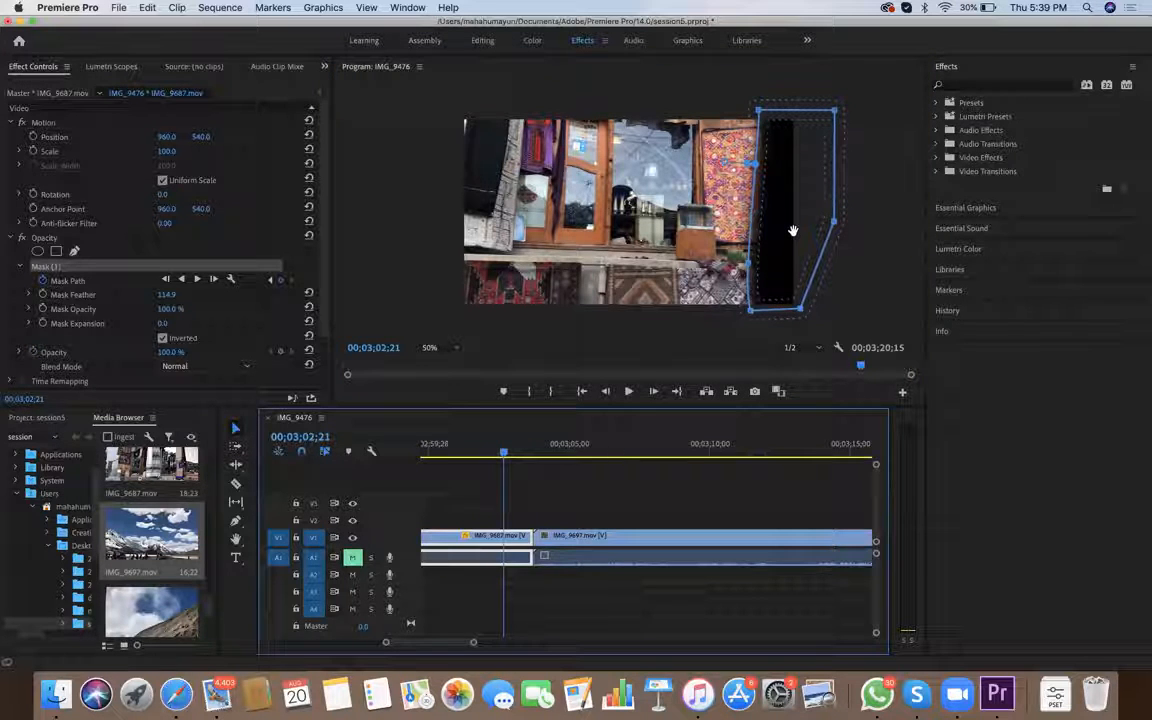
{"action": "left_click_drag", "start_coordinate": [789, 231], "coordinate": [787, 231]}
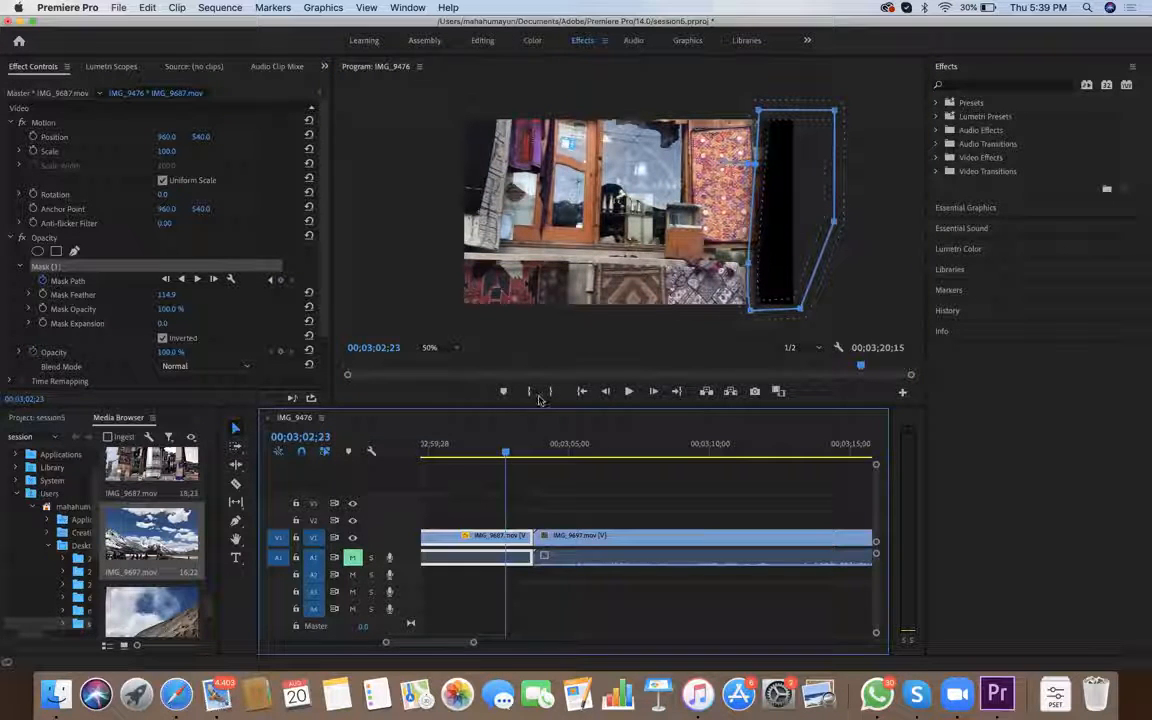
{"action": "left_click", "coordinate": [750, 224]}
{"action": "mouse_move", "coordinate": [756, 136]}
{"action": "left_mouse_down"}
{"action": "mouse_move", "coordinate": [742, 135]}
{"action": "mouse_move", "coordinate": [755, 135]}
{"action": "left_mouse_up"}
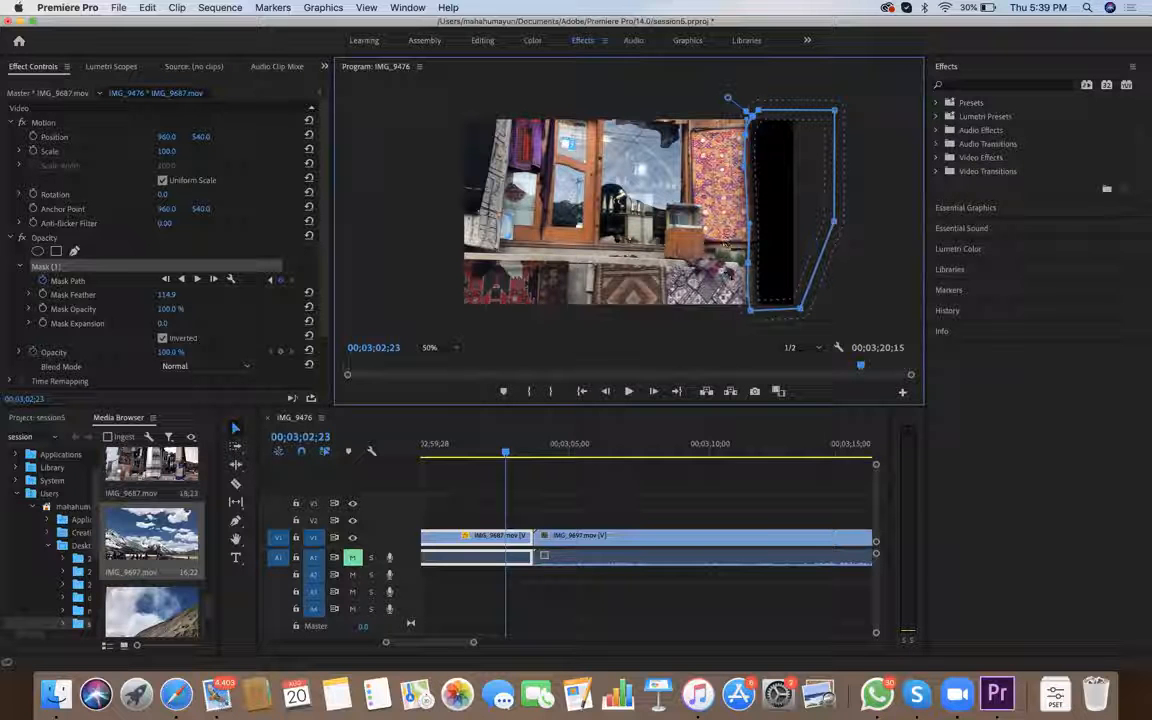
{"action": "left_click_drag", "start_coordinate": [749, 262], "coordinate": [752, 257]}
Shift the mask onto the carpet's edge at 00;03;02;25 and extend its lower-right point well outside the frame
{"action": "key", "text": "space"}
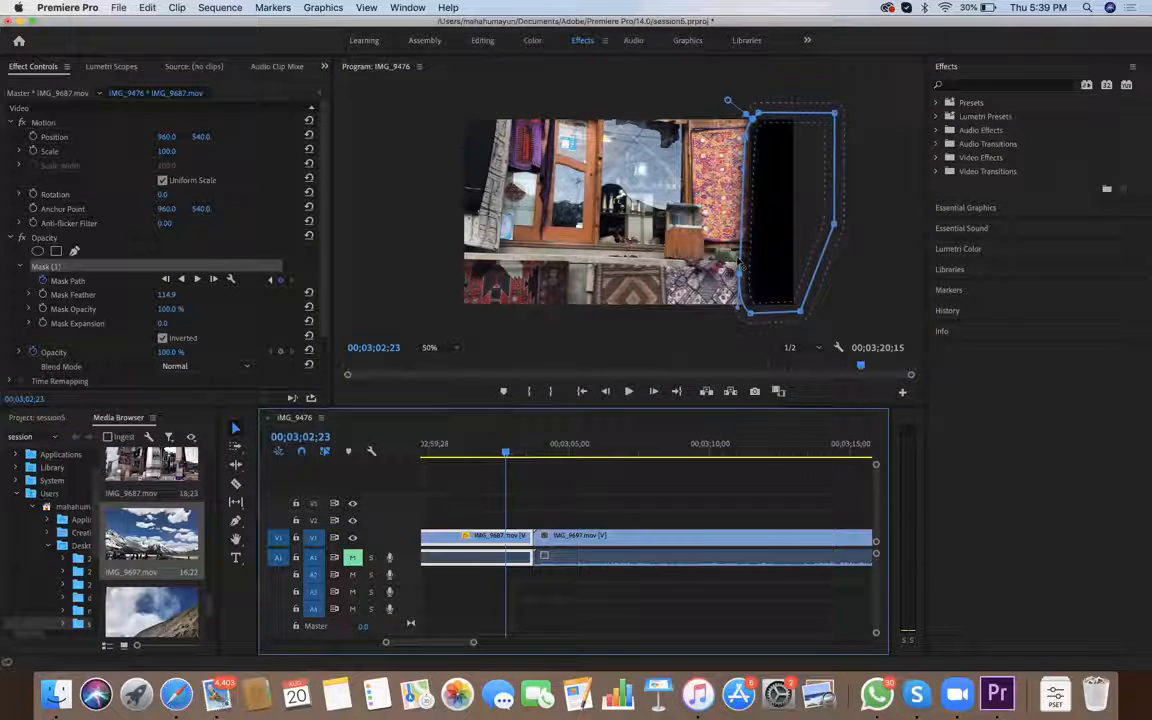
{"action": "key", "text": "Left"}
{"action": "key", "text": "Left"}
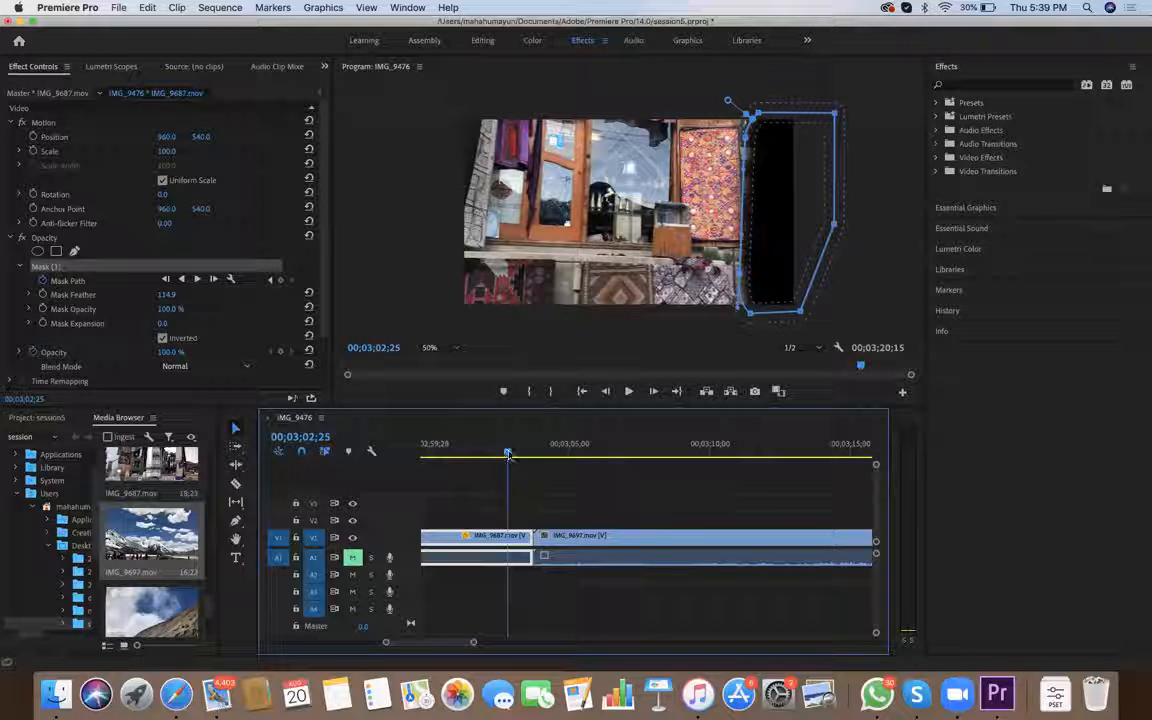
{"action": "left_click_drag", "start_coordinate": [738, 307], "coordinate": [740, 276]}
{"action": "left_click_drag", "start_coordinate": [761, 160], "coordinate": [752, 154]}
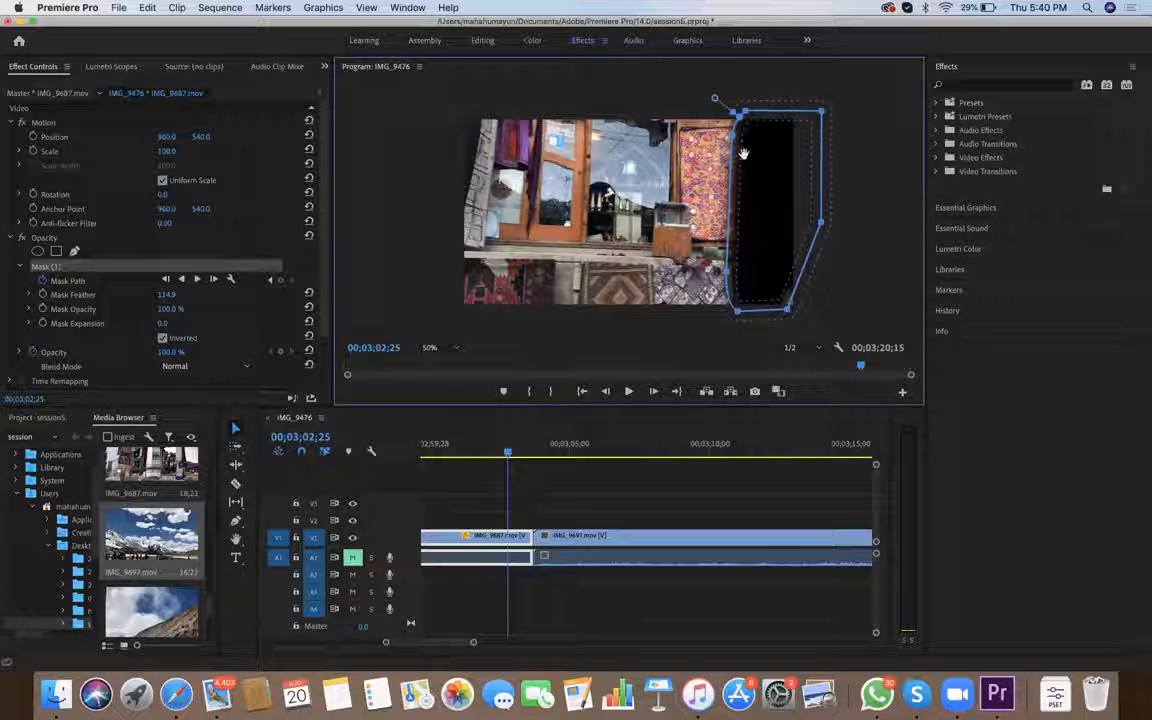
{"action": "left_click_drag", "start_coordinate": [787, 309], "coordinate": [849, 325]}
{"action": "left_click_drag", "start_coordinate": [746, 156], "coordinate": [745, 157]}
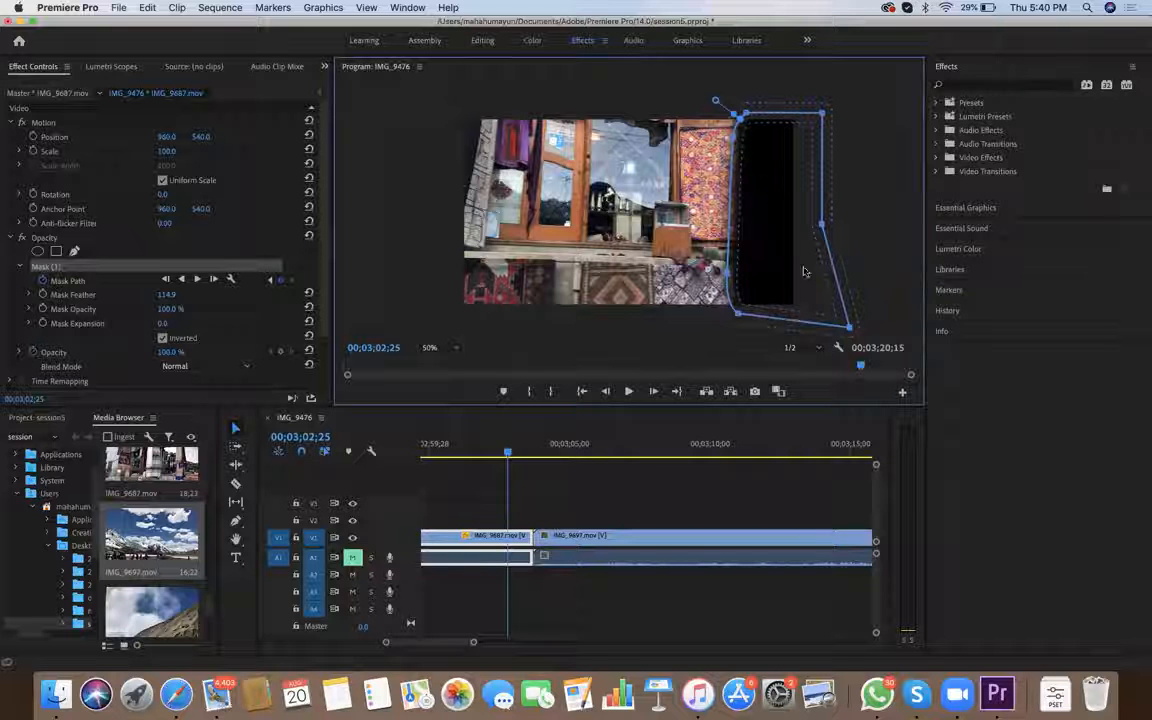
{"action": "key", "text": "super+z"}
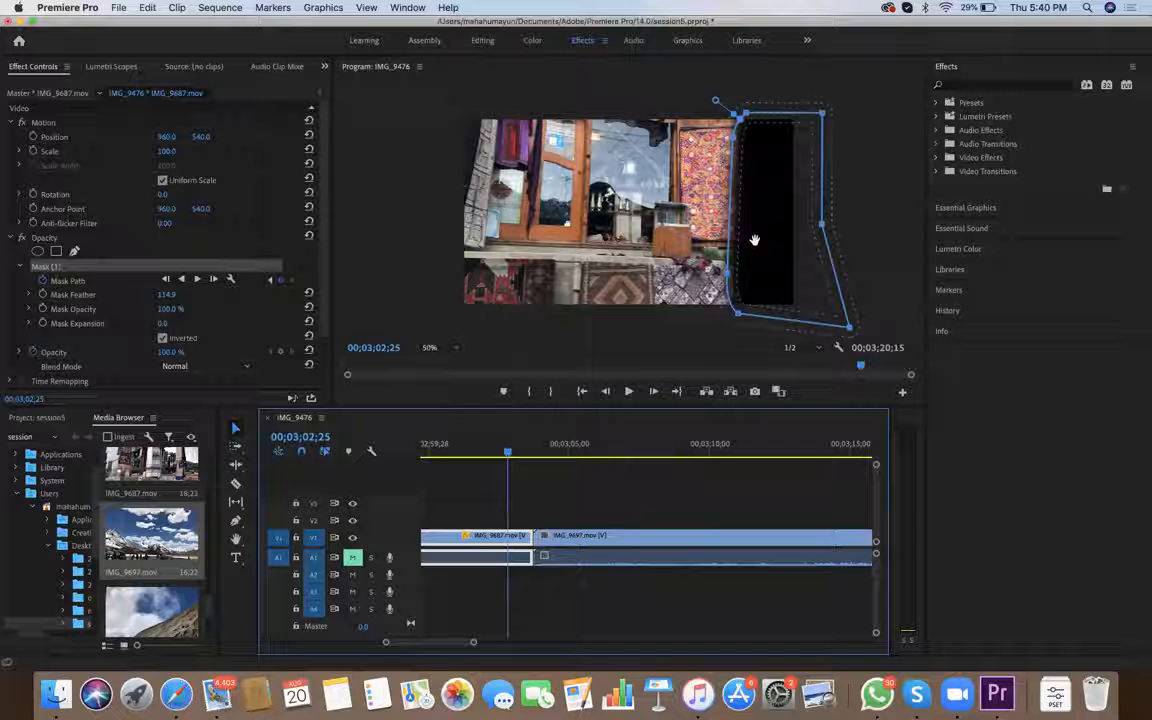
{"action": "left_click", "coordinate": [709, 305]}
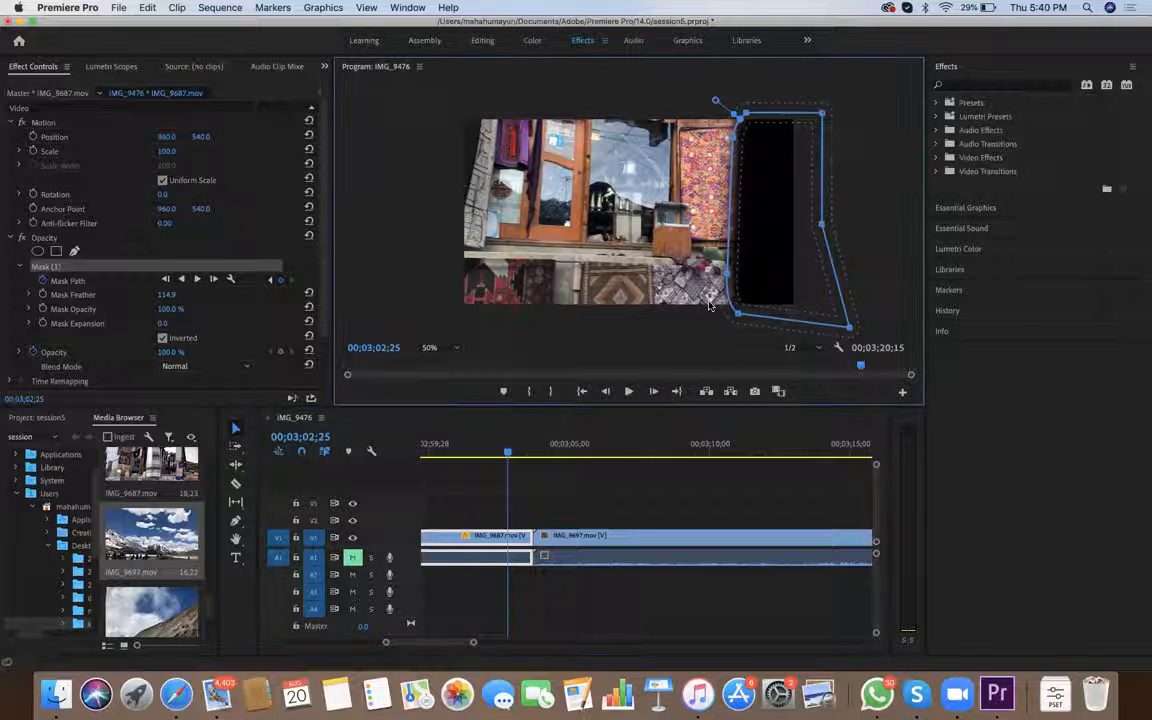
Move the mask left onto the carpet's edge at 00;03;02;26 and pull its middle right-side point outward
{"action": "left_click", "coordinate": [511, 455]}
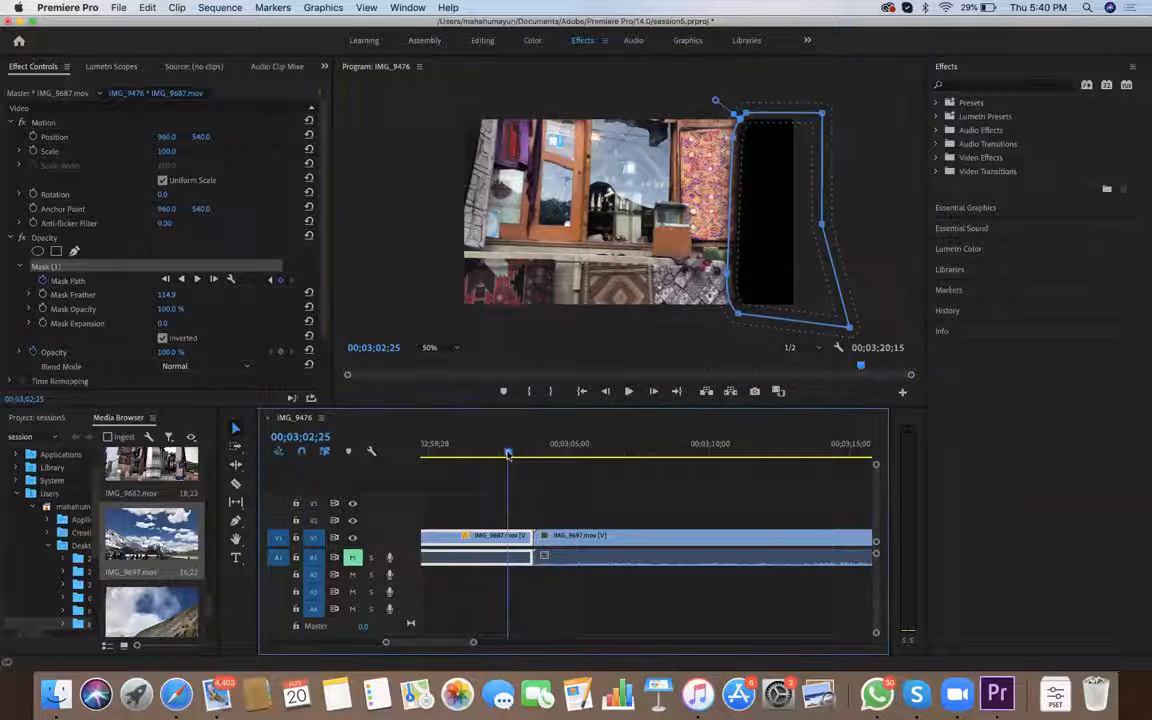
{"action": "key", "text": "Right"}
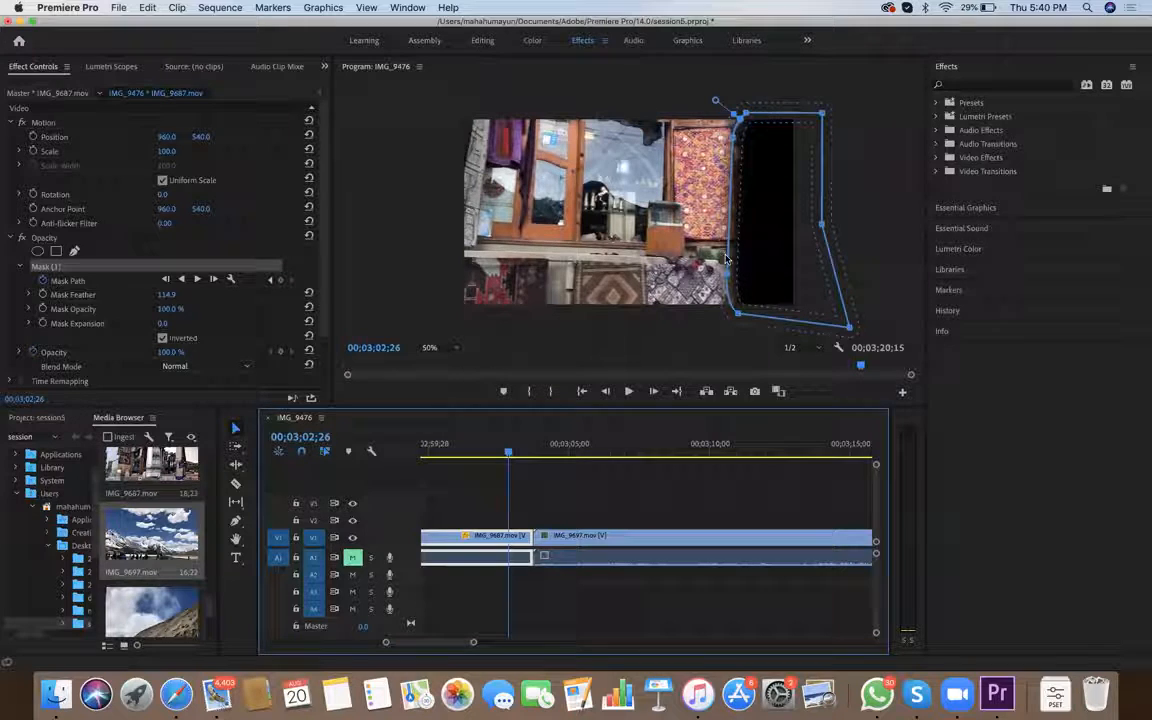
{"action": "left_click_drag", "start_coordinate": [721, 250], "coordinate": [710, 249]}
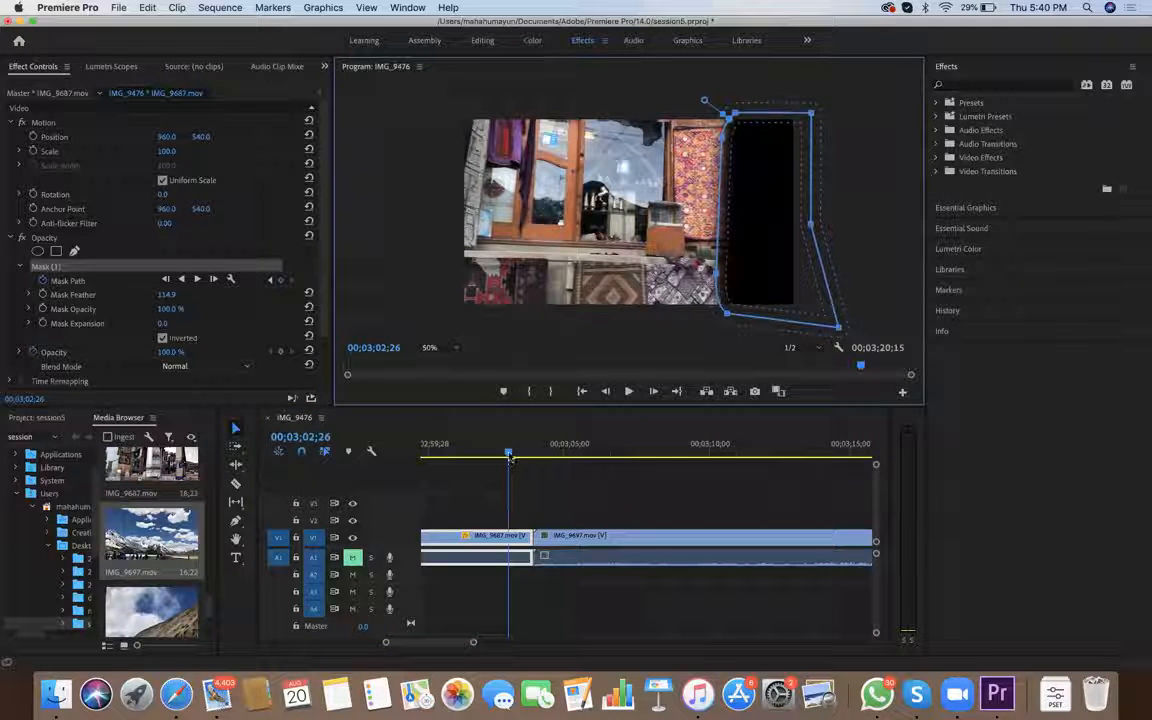
{"action": "left_click_drag", "start_coordinate": [811, 224], "coordinate": [831, 222]}
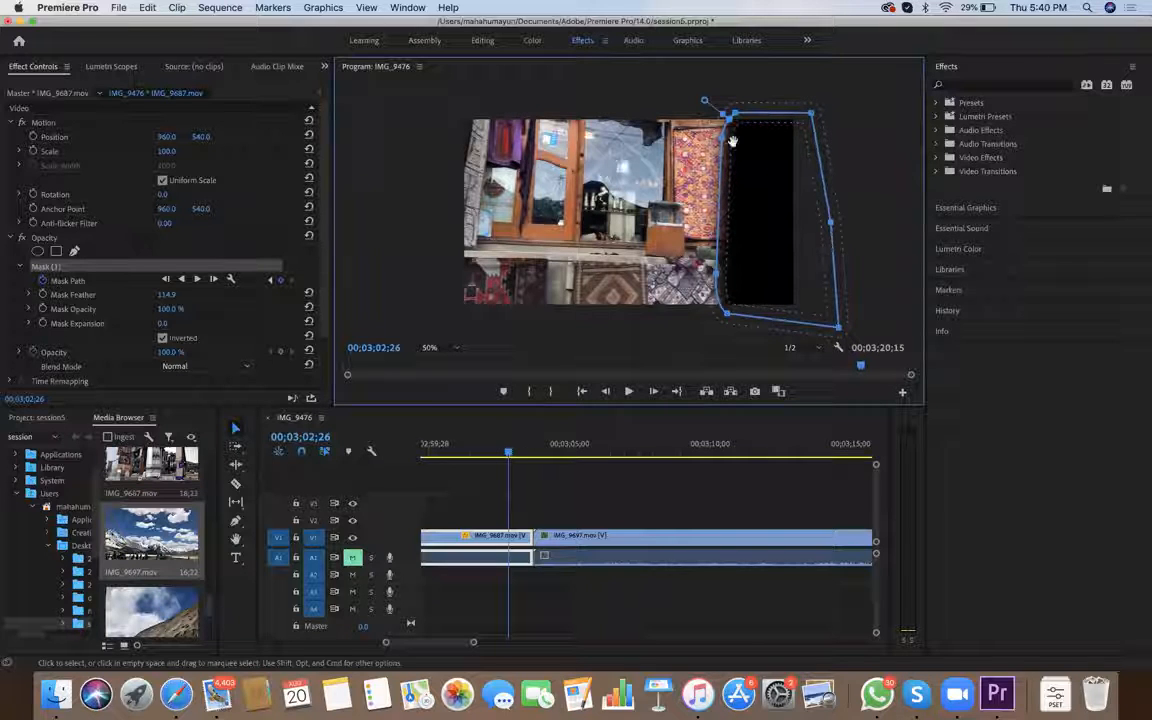
Shift the mask left at 00;03;02;29 and tilt it slightly to line up with the carpet's edge
{"action": "key", "text": "space"}
{"action": "key", "text": "space"}
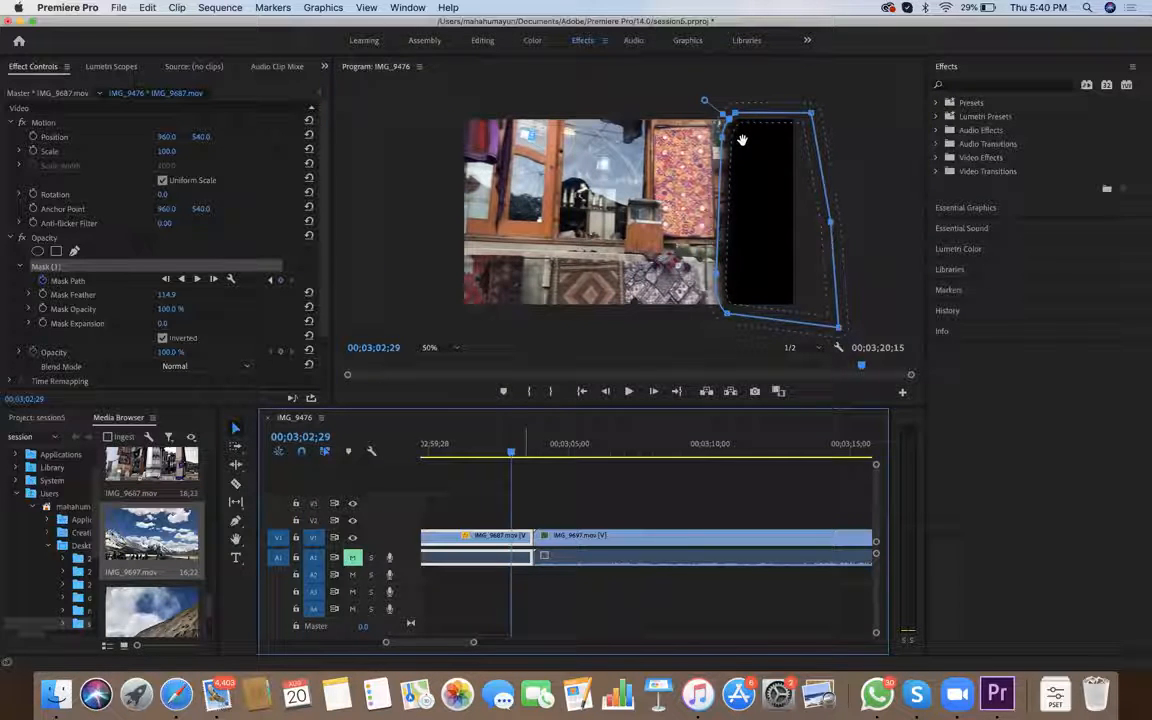
{"action": "left_click_drag", "start_coordinate": [722, 273], "coordinate": [778, 272]}
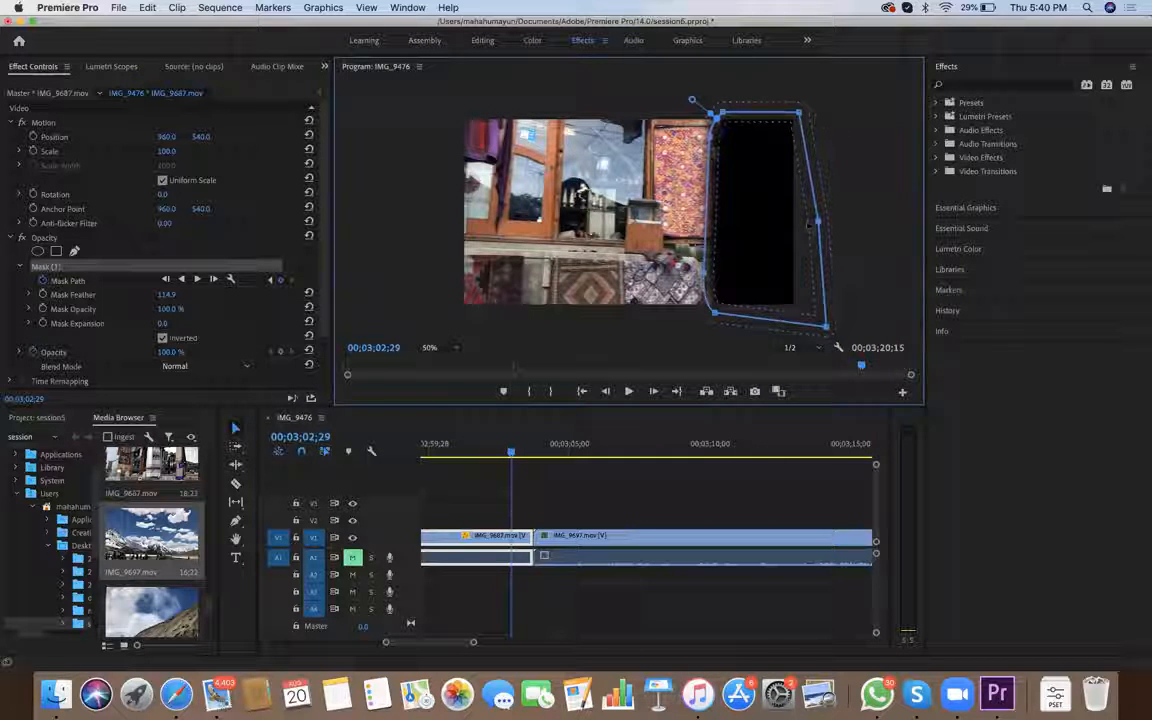
{"action": "key", "text": "super+z"}
{"action": "key", "text": "super+z"}
{"action": "key", "text": "super+z"}
{"action": "key", "text": "super+z"}
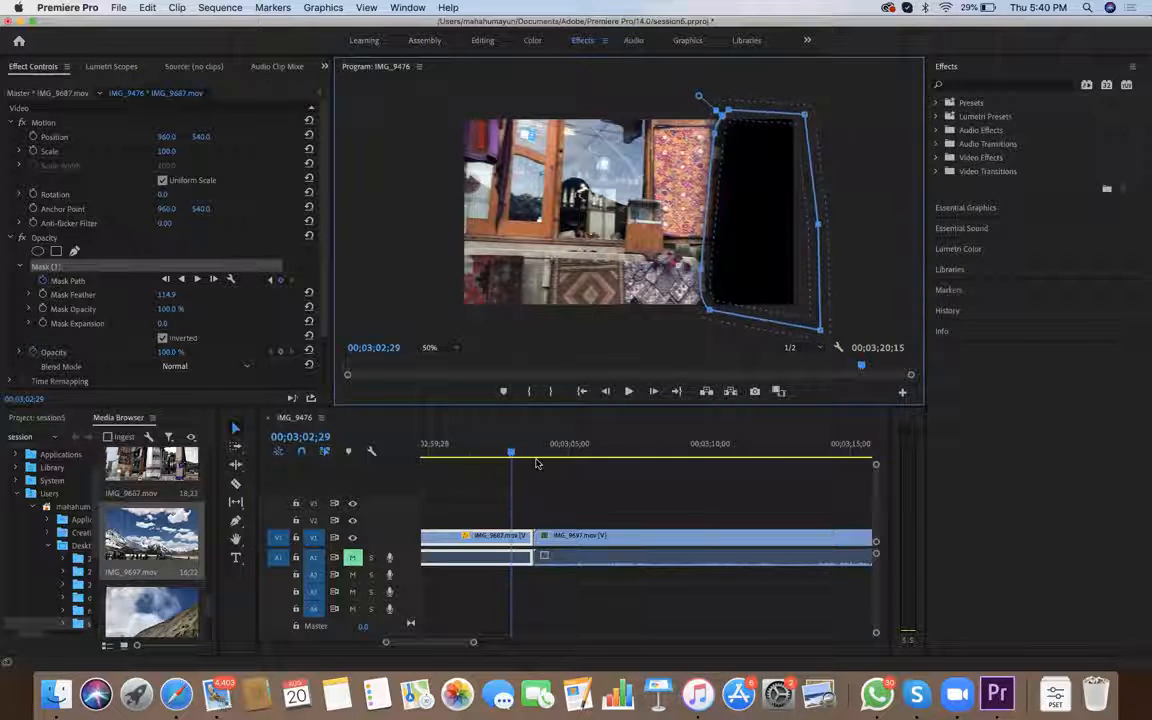
Move the mask left onto the carpet's edge at 00;03;03;00 and pull its upper-right point farther outside the frame
{"action": "left_click_drag", "start_coordinate": [510, 453], "coordinate": [514, 454]}
{"action": "key", "text": "Left"}
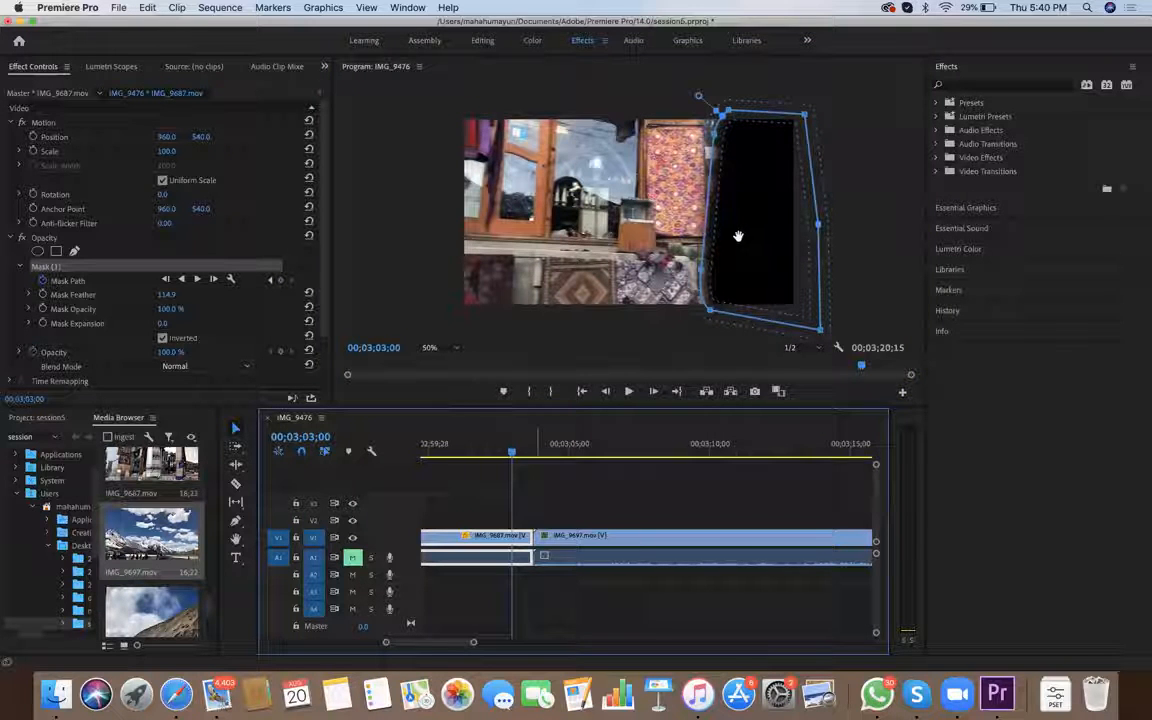
{"action": "left_click_drag", "start_coordinate": [740, 236], "coordinate": [727, 236]}
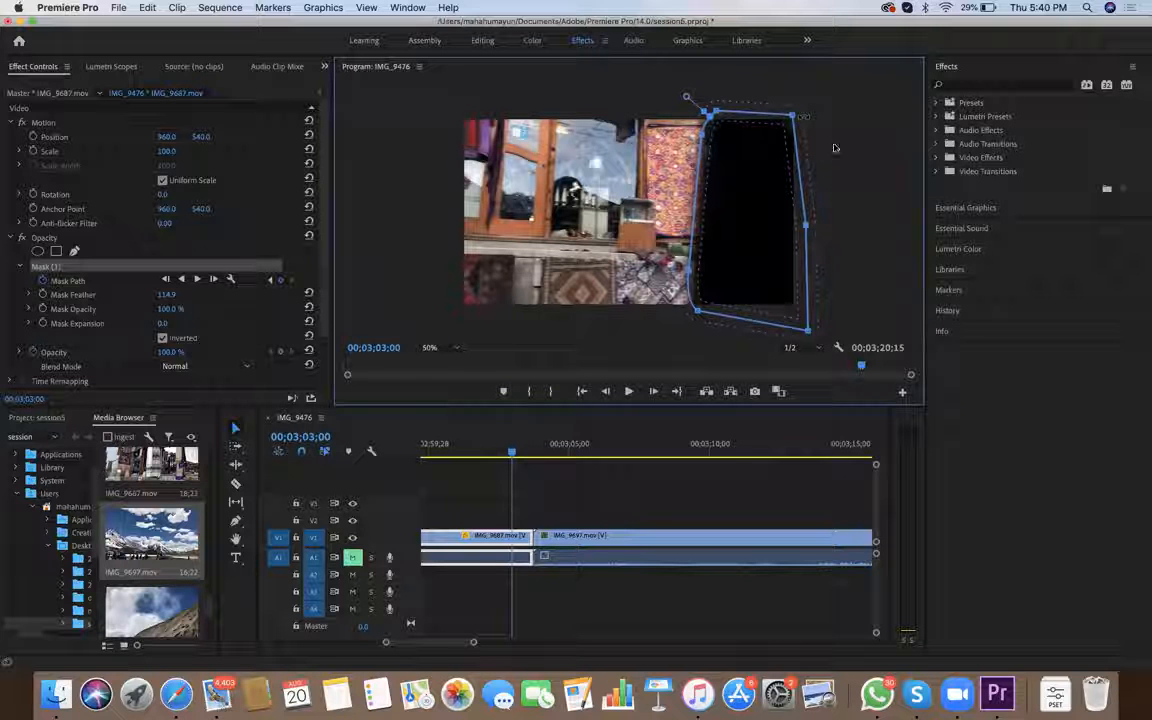
{"action": "left_click_drag", "start_coordinate": [516, 453], "coordinate": [514, 455]}
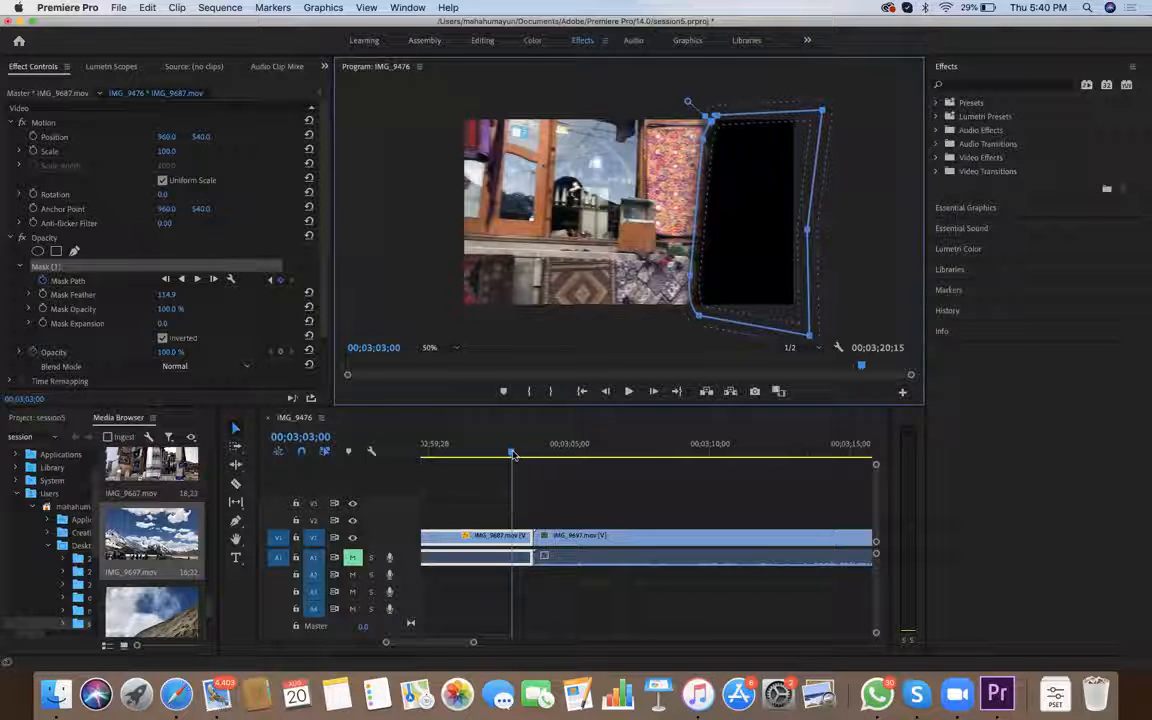
Align the mask with the carpet's edge at 00;03;03;04 and expand its right side beyond the frame to cover everything beside the carpet
{"action": "key", "text": "Right"}
{"action": "key", "text": "Right"}
{"action": "key", "text": "Right"}
{"action": "key", "text": "Right"}
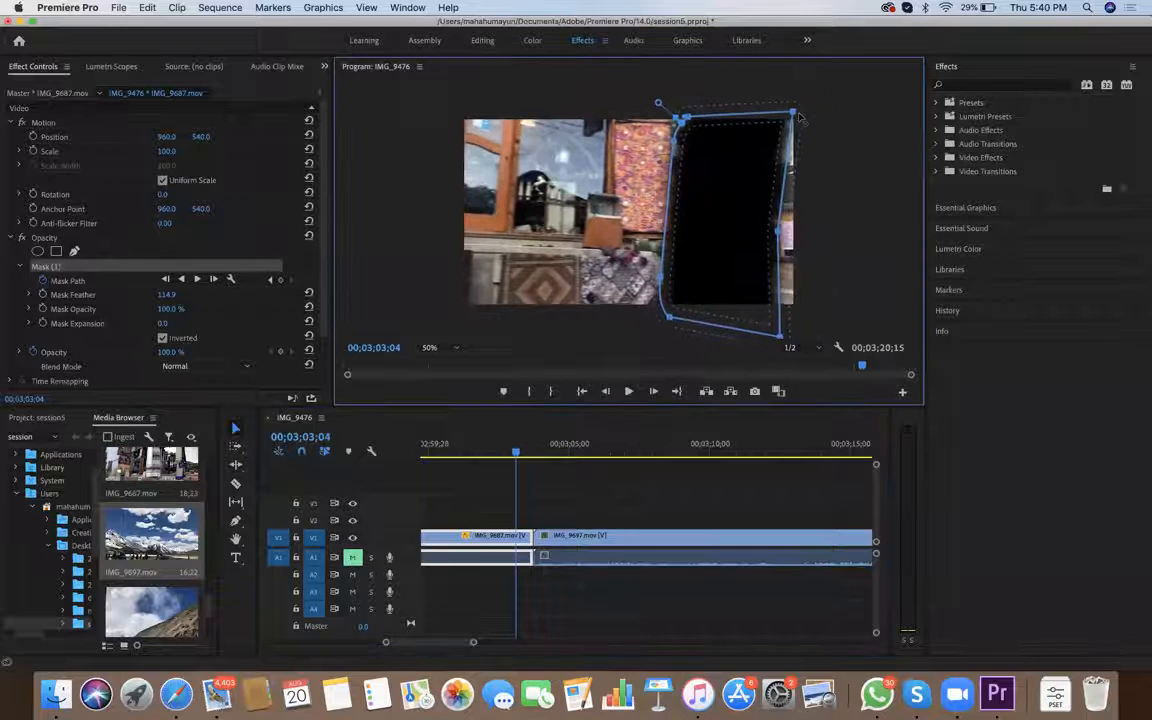
{"action": "left_click_drag", "start_coordinate": [810, 117], "coordinate": [826, 97]}
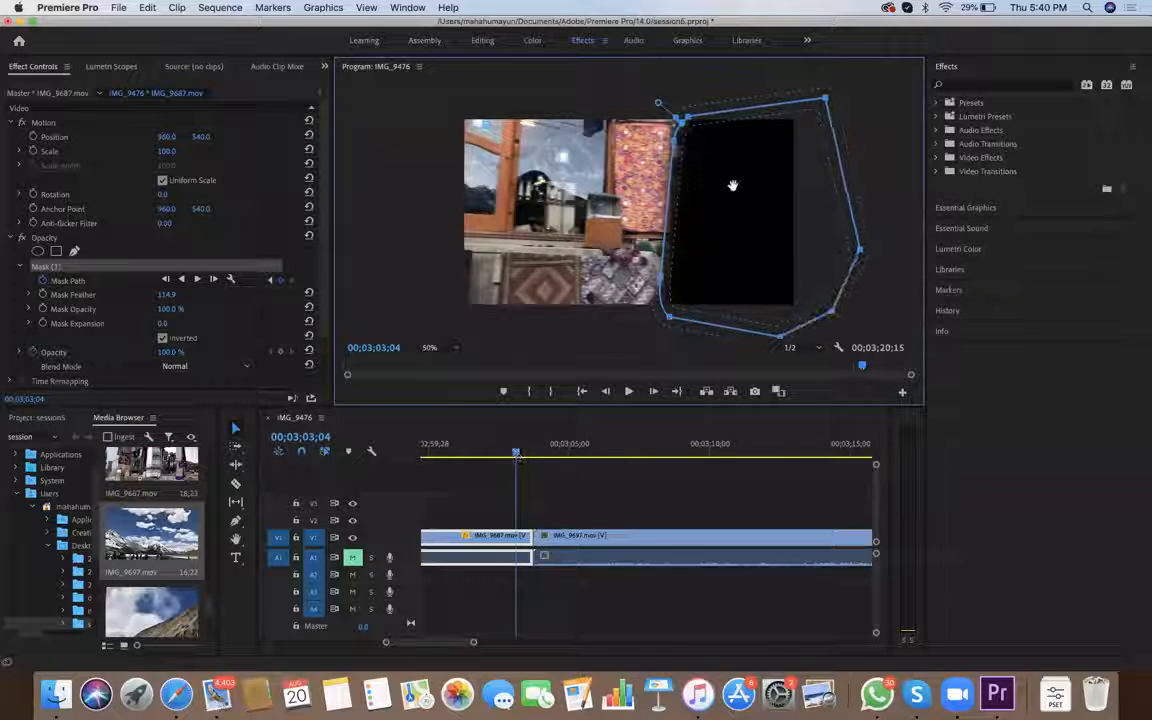
Curve the mask's lower-left edge inward along the rug at 00;03;03;04, and shift the mask left onto the carpet's edge at 00;03;03;06
{"action": "left_click_drag", "start_coordinate": [706, 186], "coordinate": [705, 188]}
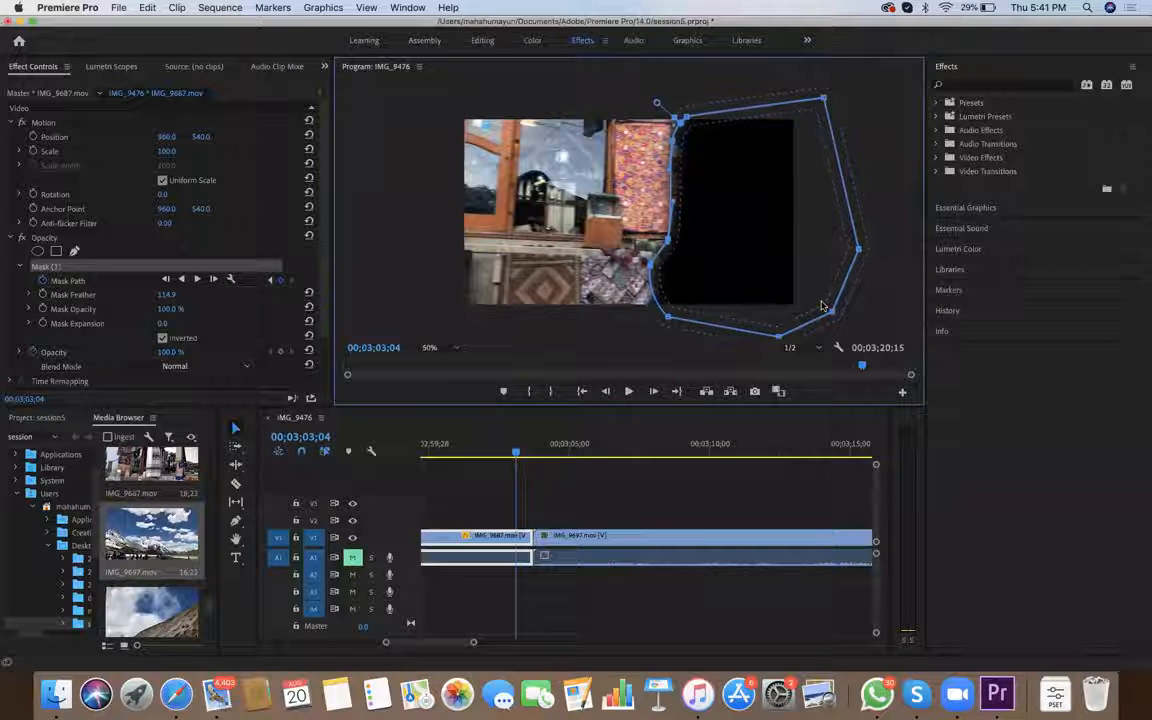
{"action": "left_click", "coordinate": [473, 424]}
{"action": "key", "text": "Right"}
{"action": "key", "text": "Right"}
{"action": "left_click", "coordinate": [688, 232]}
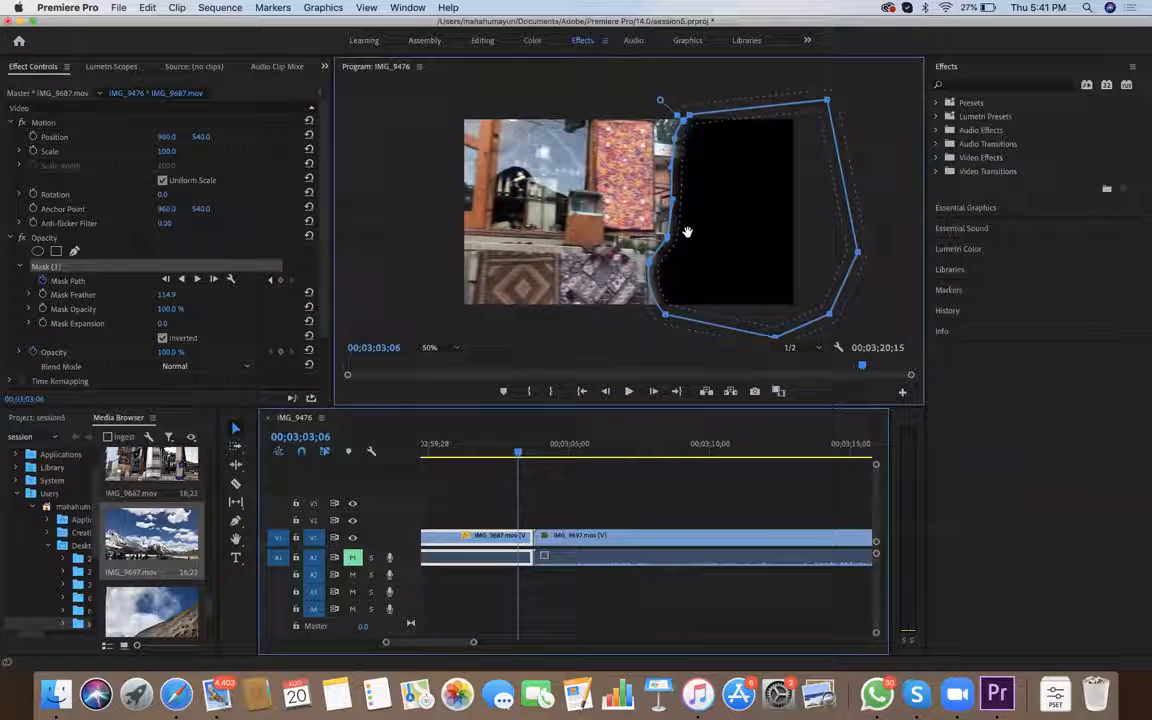
{"action": "left_click_drag", "start_coordinate": [688, 232], "coordinate": [655, 269]}
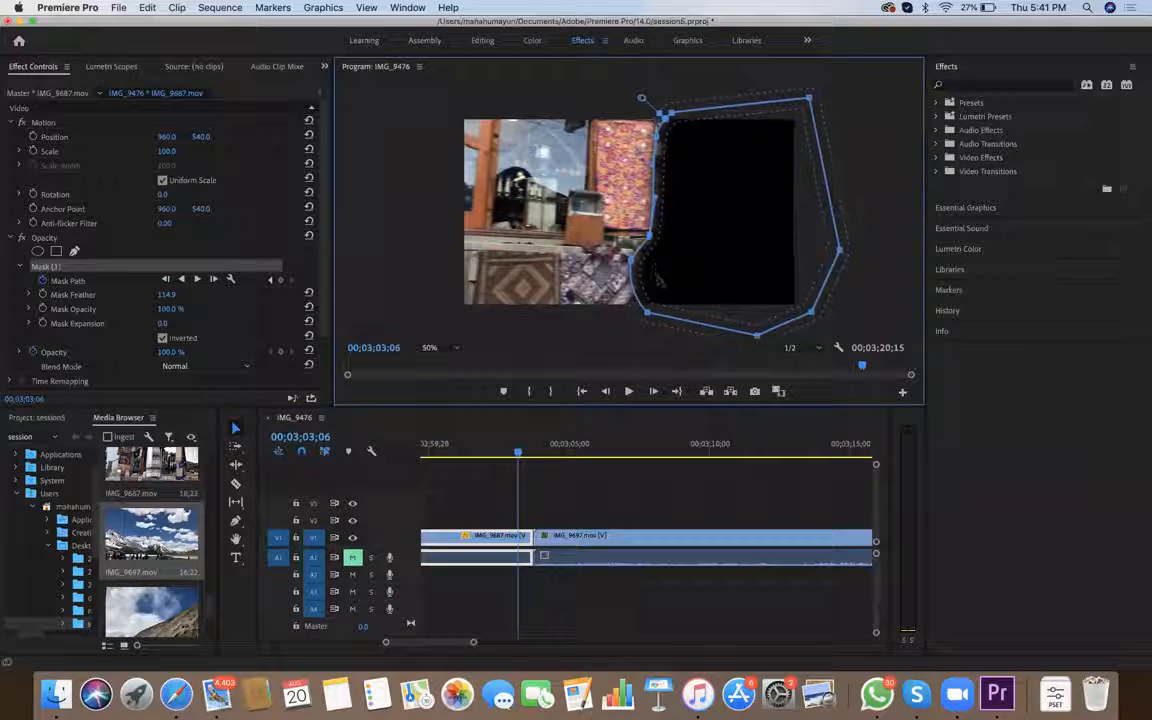
Move the mask left onto the carpet's edge at 00;03;03;09, extend its upper-right point outward and pull its lower-left point onto the rug's edge
{"action": "key", "text": "Right"}
{"action": "key", "text": "Right"}
{"action": "key", "text": "Right"}
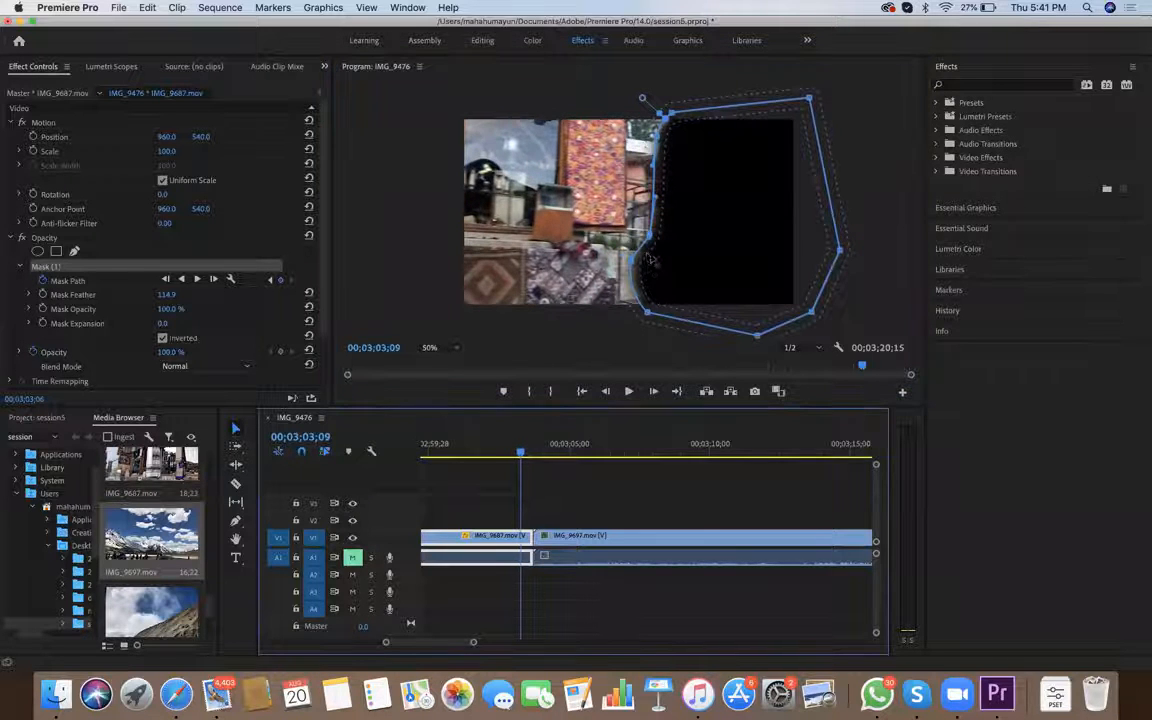
{"action": "left_click_drag", "start_coordinate": [647, 256], "coordinate": [620, 255]}
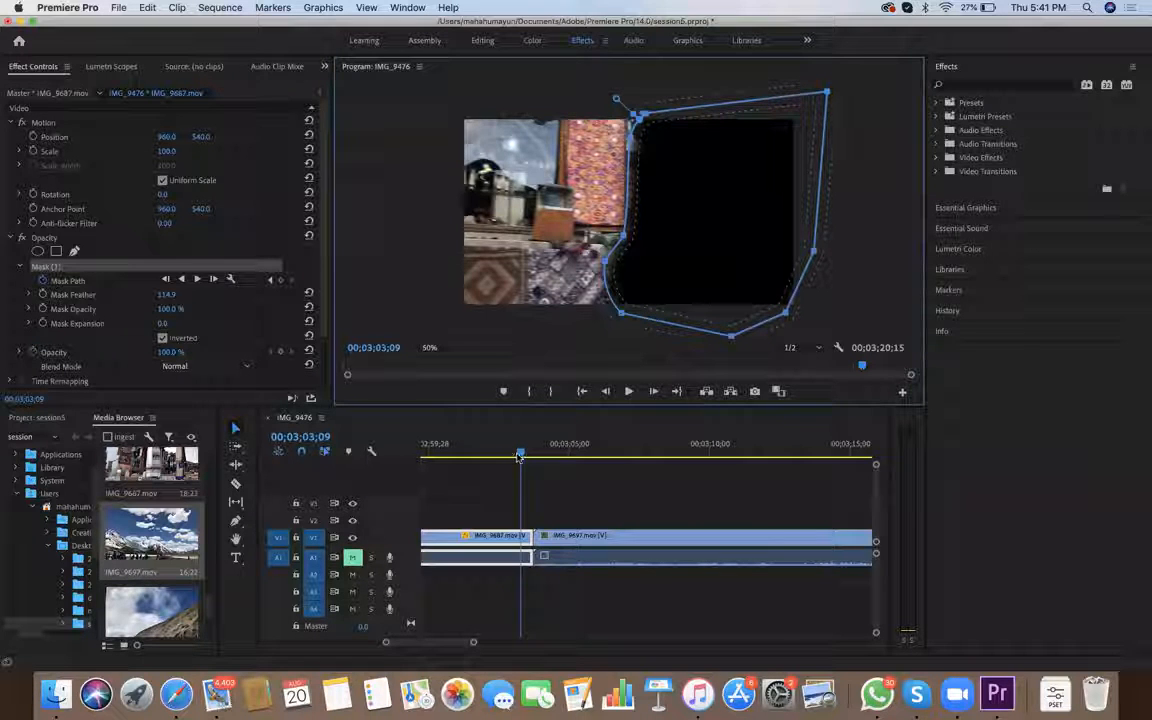
{"action": "left_click_drag", "start_coordinate": [605, 261], "coordinate": [595, 259]}
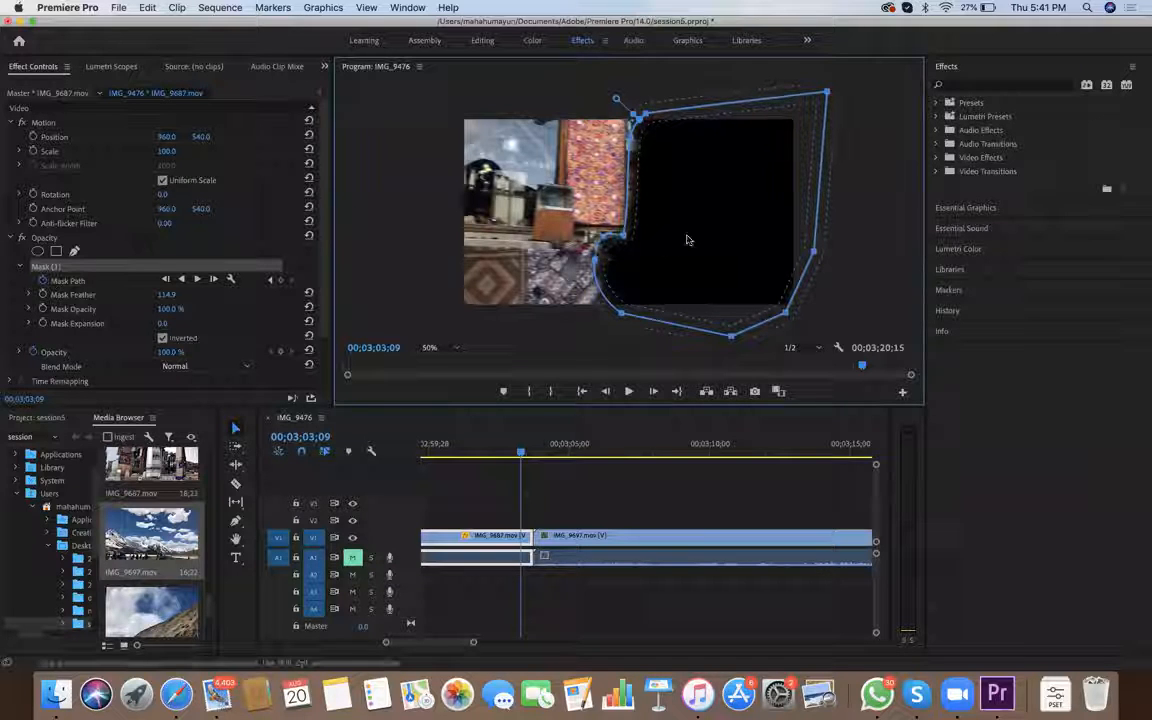
Shift the mask left to the carpet's edge at 00;03;03;12 and pull its right-side points beyond the frame
{"action": "left_click_drag", "start_coordinate": [520, 452], "coordinate": [523, 452]}
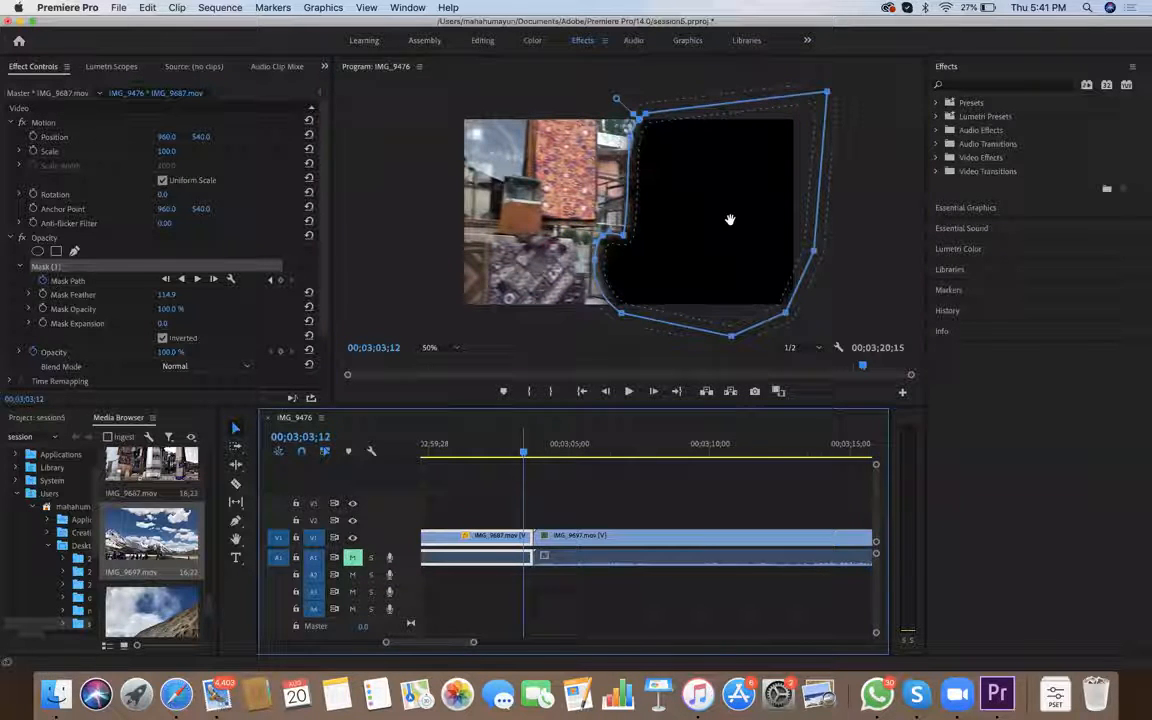
{"action": "left_click_drag", "start_coordinate": [717, 219], "coordinate": [704, 217]}
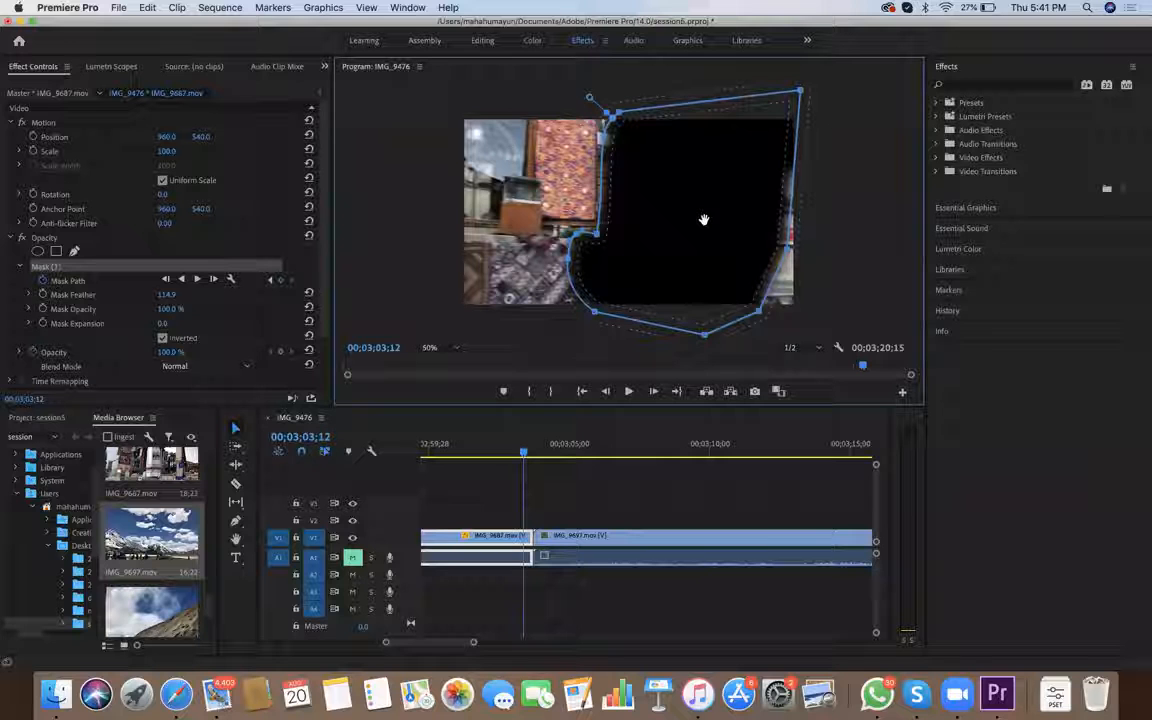
{"action": "left_click_drag", "start_coordinate": [804, 316], "coordinate": [831, 324]}
{"action": "left_click_drag", "start_coordinate": [794, 182], "coordinate": [821, 182]}
{"action": "left_click_drag", "start_coordinate": [789, 248], "coordinate": [817, 251]}
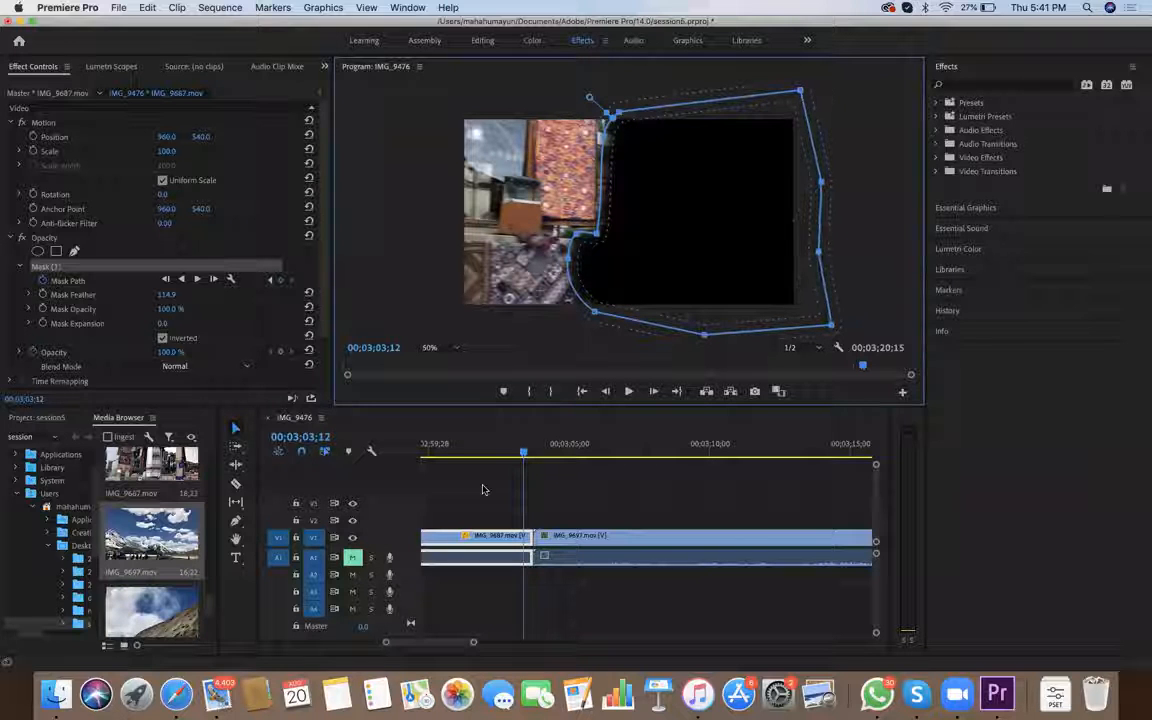
Align the mask with the carpet's edge at 00;03;03;15 and stretch its right-side points outside the frame, including the upper-right corner
{"action": "key", "text": "Right"}
{"action": "key", "text": "Right"}
{"action": "key", "text": "Right"}
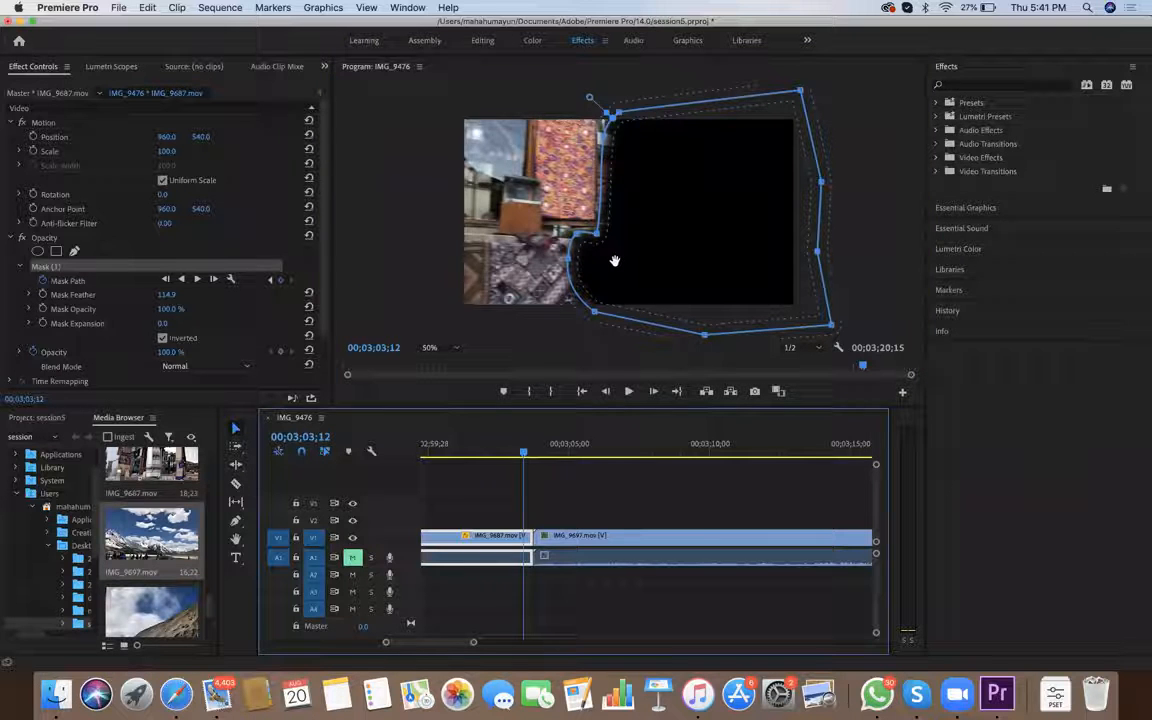
{"action": "mouse_move", "coordinate": [606, 267]}
{"action": "left_mouse_down"}
{"action": "mouse_move", "coordinate": [594, 260]}
{"action": "mouse_move", "coordinate": [610, 254]}
{"action": "left_mouse_up"}
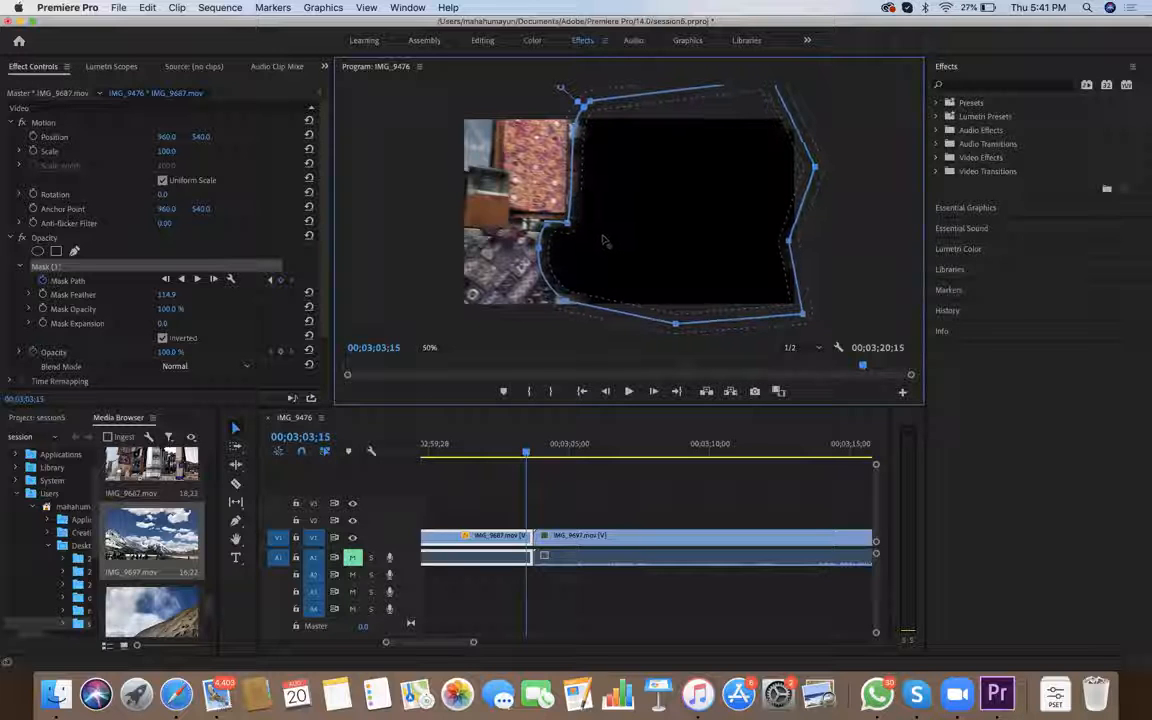
{"action": "left_click_drag", "start_coordinate": [790, 241], "coordinate": [838, 245]}
{"action": "left_click_drag", "start_coordinate": [712, 218], "coordinate": [680, 218]}
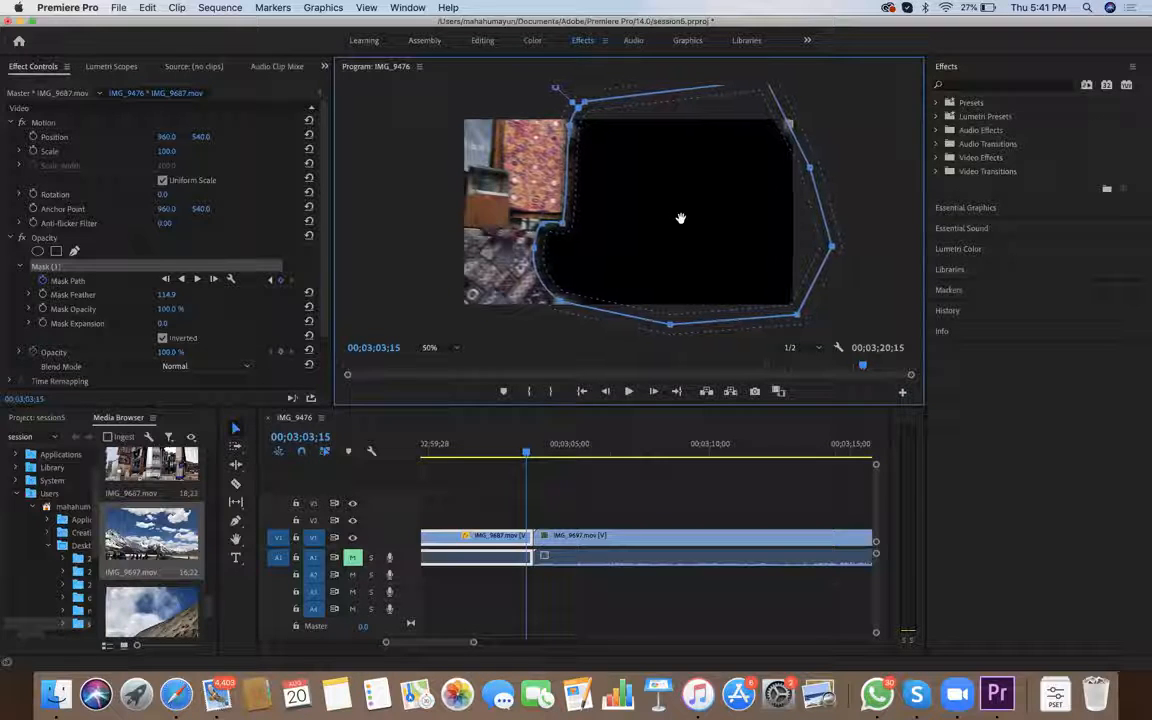
{"action": "left_click_drag", "start_coordinate": [789, 127], "coordinate": [808, 112]}
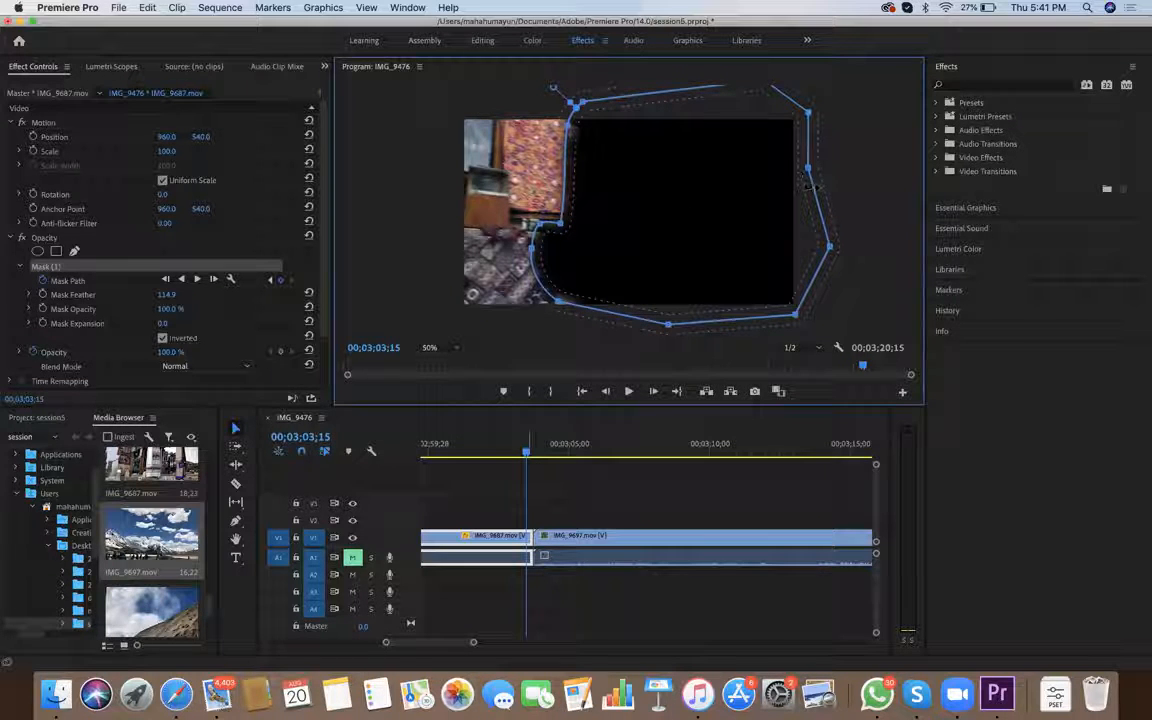
Shift the mask left onto the carpet's edge at 00;03;03;19 and push its upper-right and lower-right points farther outside the frame
{"action": "key", "text": "Right"}
{"action": "key", "text": "Right"}
{"action": "key", "text": "Right"}
{"action": "key", "text": "Right"}
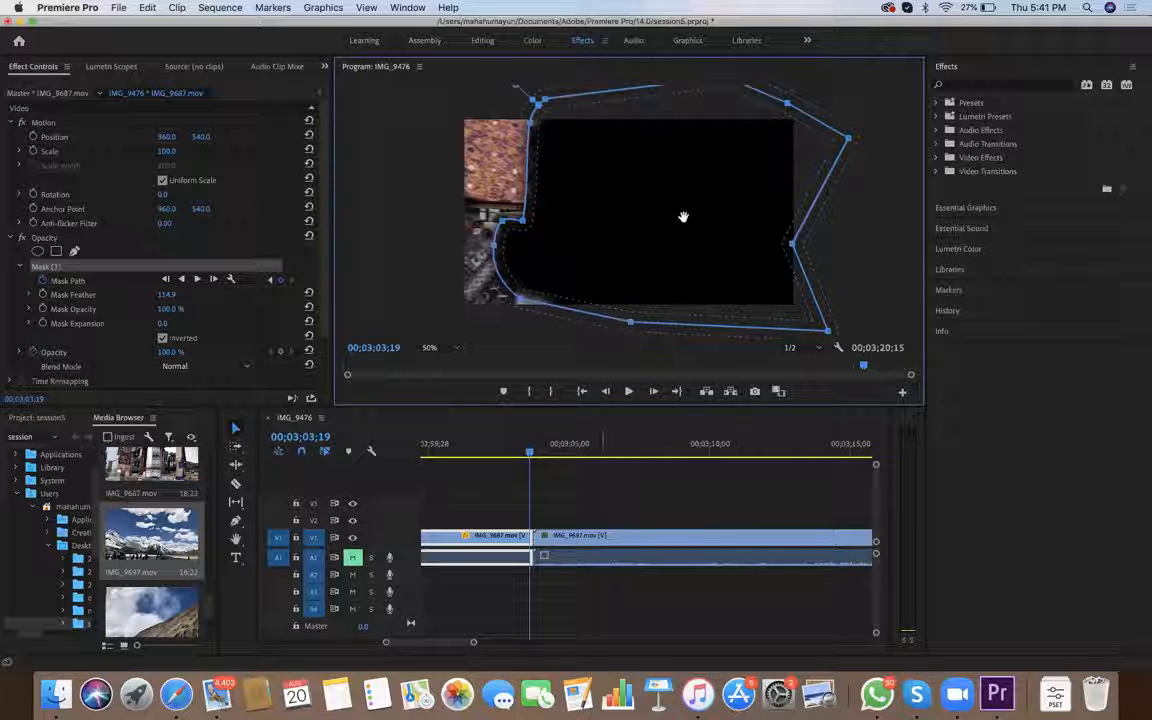
Move the mask left at 00;03;03;21, keep its right side outside the frame and pull its lower-left point below the frame
{"action": "key", "text": "Right"}
{"action": "key", "text": "Right"}
{"action": "key", "text": "Right"}
{"action": "key", "text": "Left"}
{"action": "key", "text": "Left"}
{"action": "key", "text": "Right"}
{"action": "left_click_drag", "start_coordinate": [813, 178], "coordinate": [796, 177]}
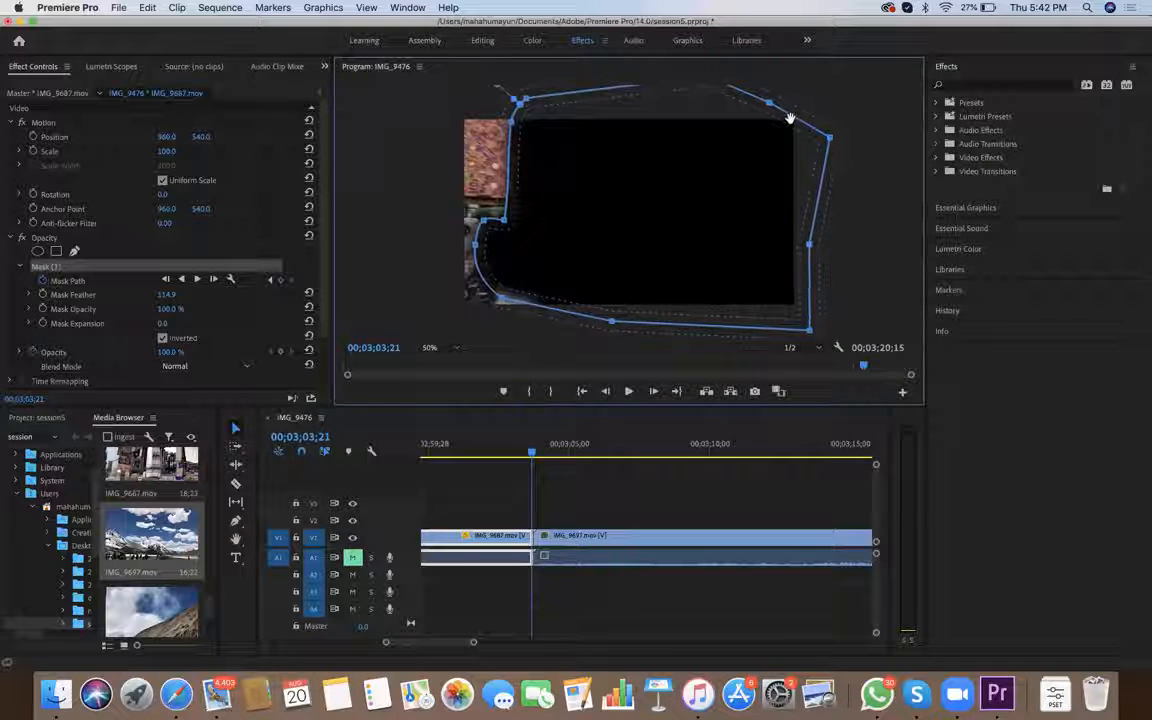
{"action": "left_click_drag", "start_coordinate": [502, 298], "coordinate": [497, 316]}
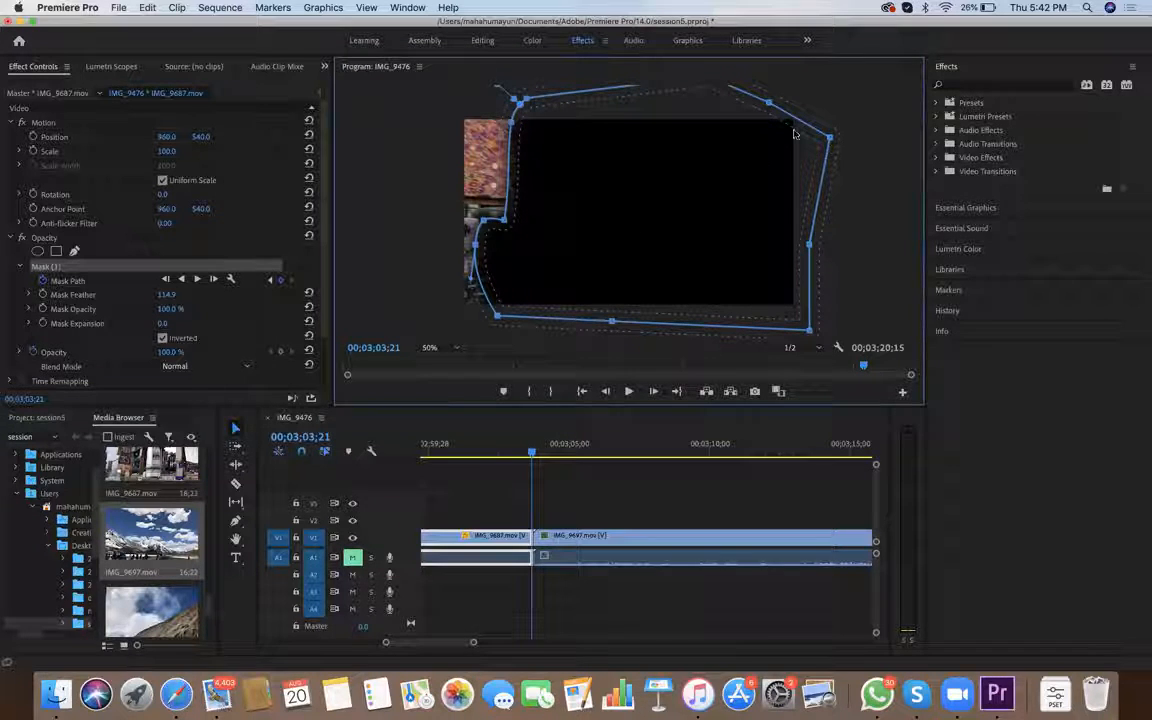
Place IMG_9687.mov on track V2 and slide IMG_9697.mov on V1 beneath its end so the two clips overlap
{"action": "left_click", "coordinate": [546, 555]}
{"action": "left_click_drag", "start_coordinate": [546, 538], "coordinate": [532, 252]}
{"action": "key", "text": "minus"}
{"action": "key", "text": "minus"}
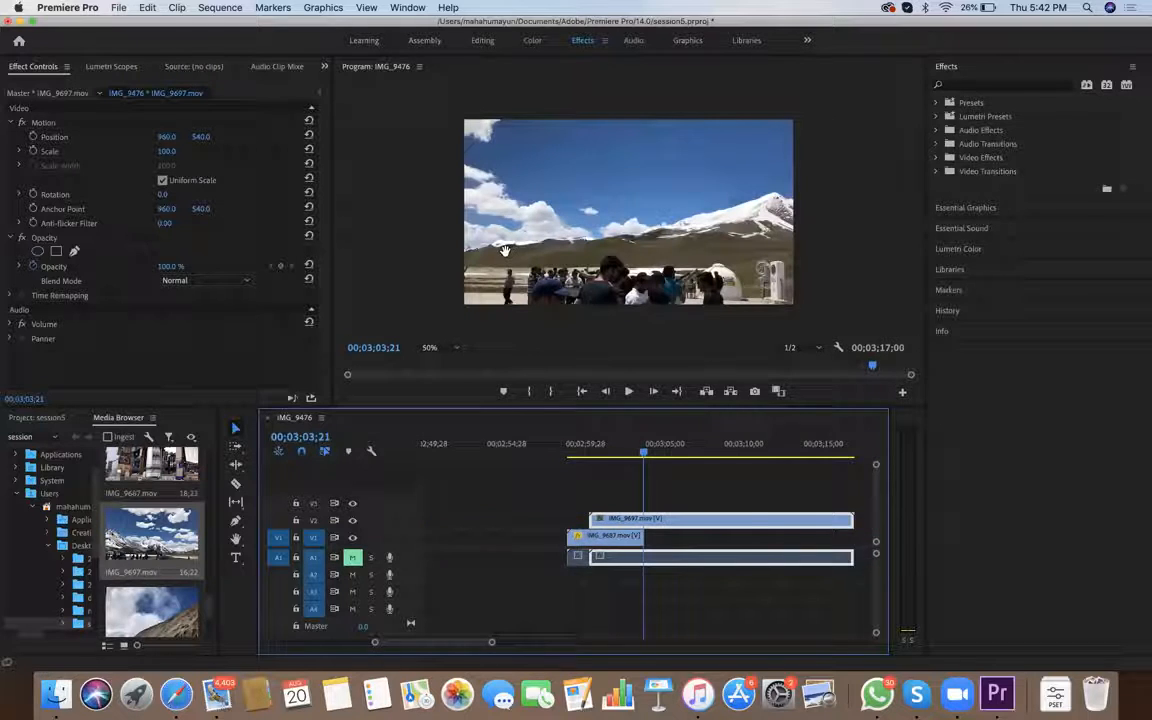
{"action": "key", "text": "minus"}
{"action": "left_click_drag", "start_coordinate": [754, 312], "coordinate": [714, 538]}
{"action": "left_click_drag", "start_coordinate": [622, 537], "coordinate": [622, 520]}
{"action": "left_click_drag", "start_coordinate": [748, 538], "coordinate": [711, 538]}
Play the masked transition from near the start of IMG_9687.mov to check how it reveals IMG_9697.mov
{"action": "left_click_drag", "start_coordinate": [557, 463], "coordinate": [533, 453]}
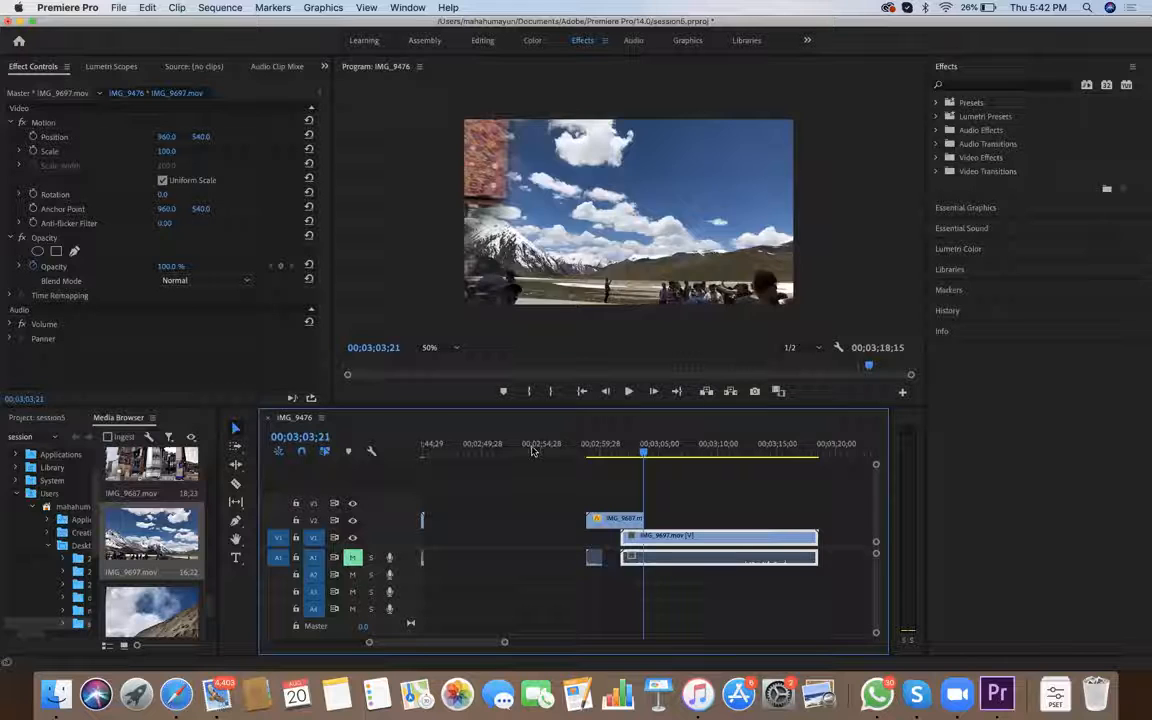
{"action": "scroll", "coordinate": [595, 274], "scroll_direction": "up", "scroll_amount": 10}
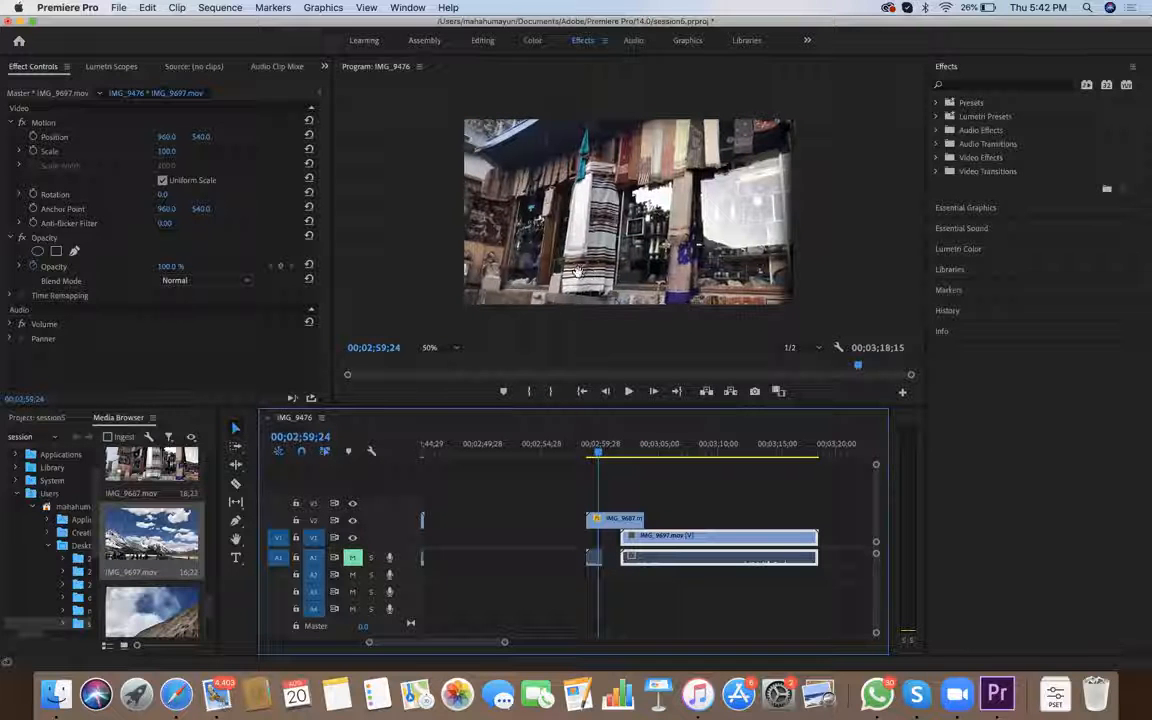
{"action": "scroll", "coordinate": [808, 247], "scroll_direction": "down", "scroll_amount": 4}
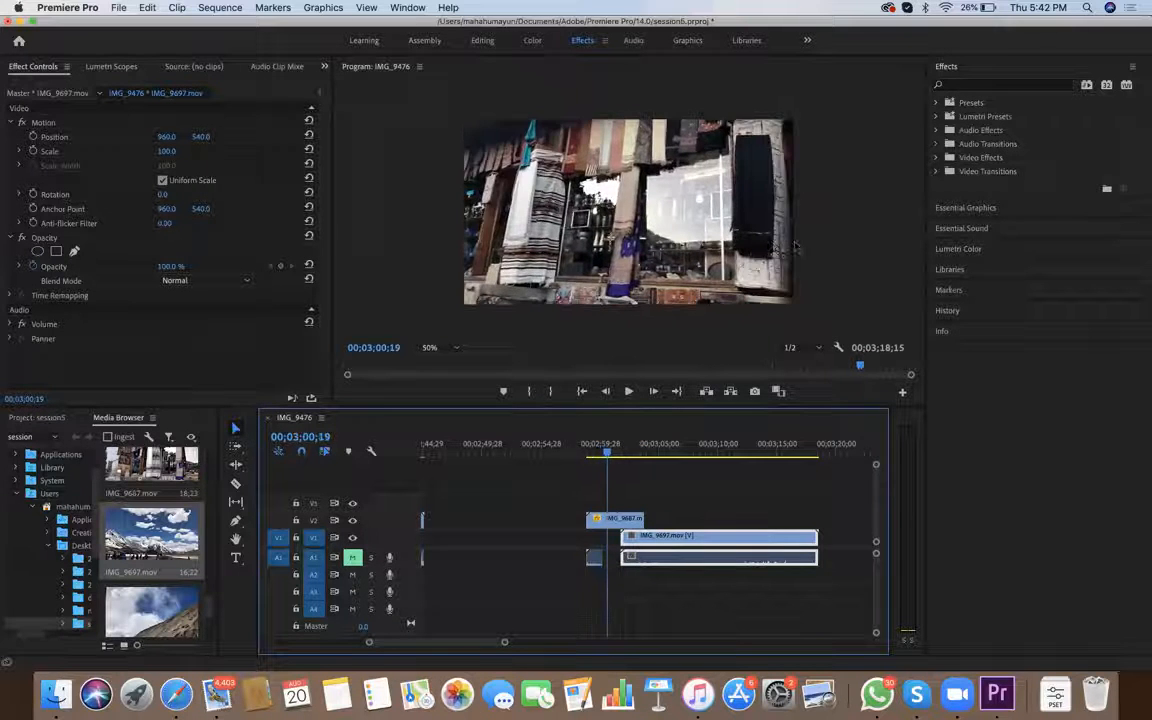
{"action": "key", "text": "space"}
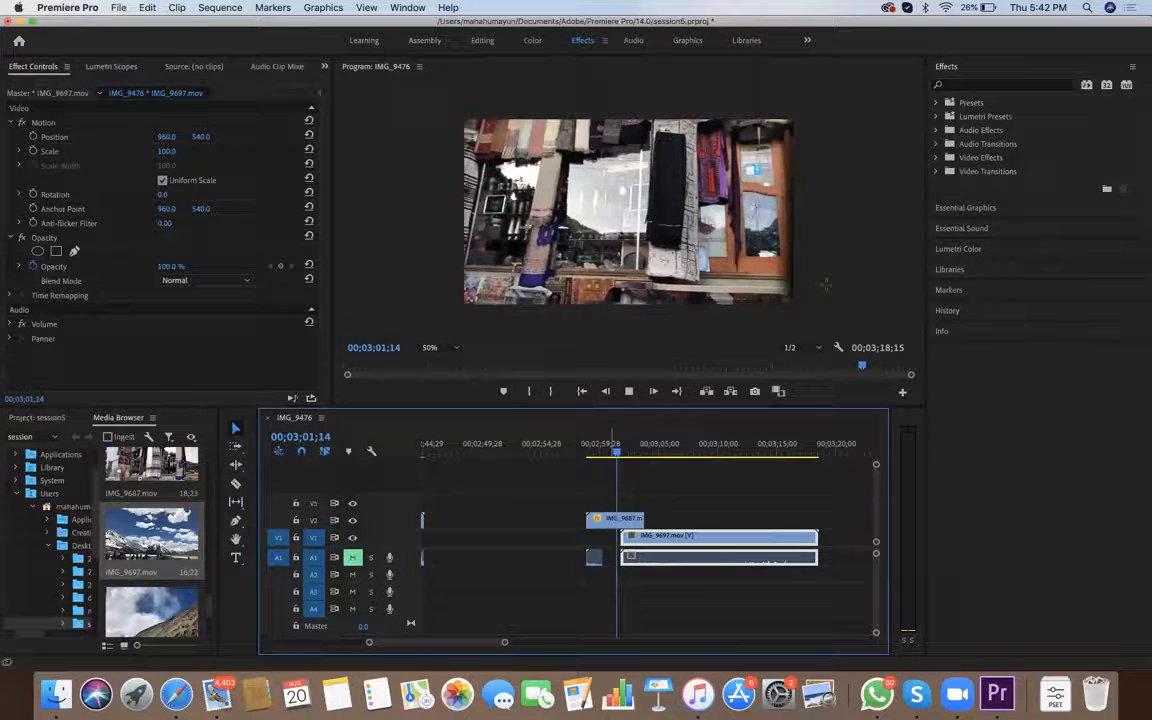
{"action": "key", "text": "space"}
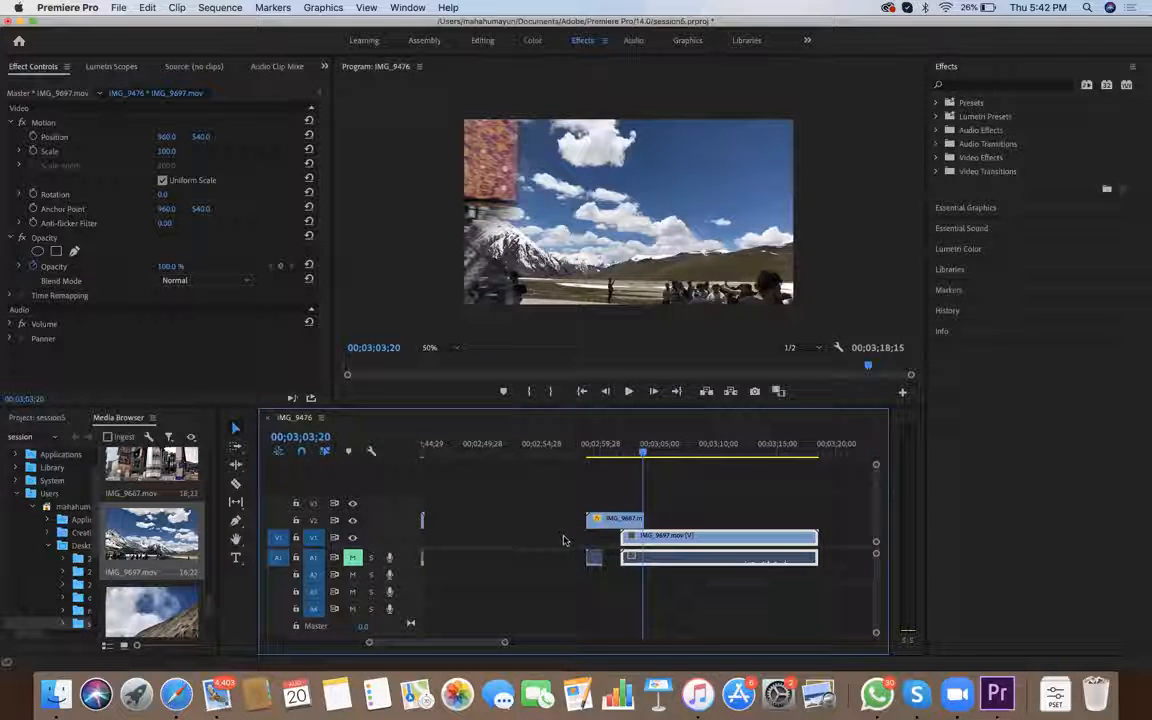
Step through the overlap of the two clips from 00;03;02;14 onward to examine the mask along the carpet's edge
{"action": "left_click_drag", "start_coordinate": [620, 448], "coordinate": [628, 448]}
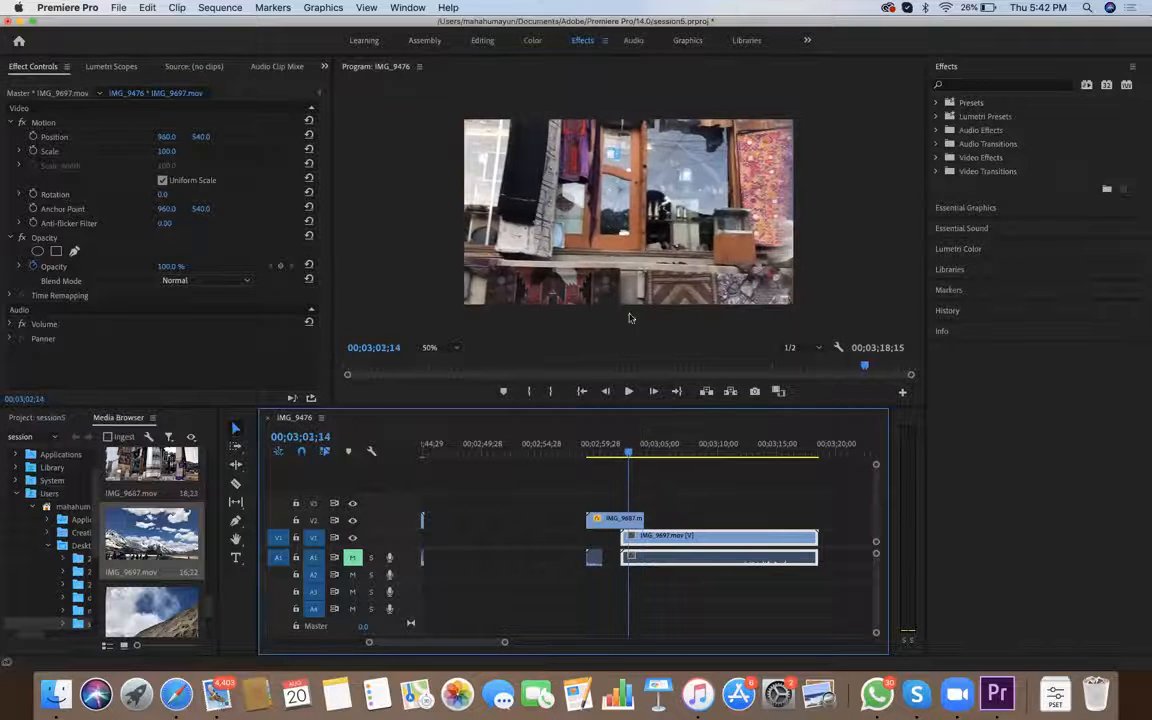
{"action": "key", "text": "="}
{"action": "key", "text": "minus"}
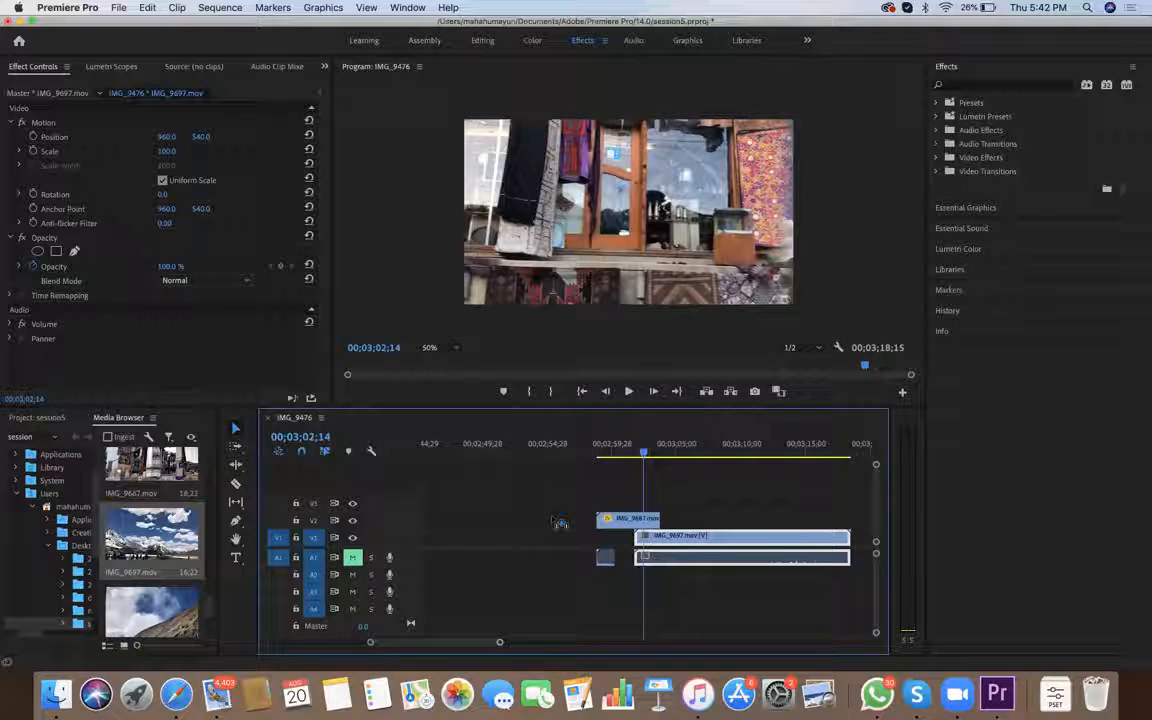
{"action": "key", "text": "Left"}
{"action": "key", "text": "Left"}
{"action": "key", "text": "Left"}
{"action": "key", "text": "Left"}
{"action": "key", "text": "Left"}
{"action": "key", "text": "Left"}
{"action": "key", "text": "Left"}
{"action": "key", "text": "Left"}
{"action": "key", "text": "Left"}
{"action": "key", "text": "Left"}
{"action": "key", "text": "Left"}
{"action": "key", "text": "Left"}
{"action": "key", "text": "Left"}
{"action": "key", "text": "Left"}
{"action": "key", "text": "Left"}
{"action": "key", "text": "Left"}
{"action": "key", "text": "Left"}
{"action": "key", "text": "Left"}
{"action": "key", "text": "Left"}
{"action": "key", "text": "Left"}
{"action": "key", "text": "Right"}
{"action": "key", "text": "Right"}
{"action": "key", "text": "Right"}
{"action": "key", "text": "Right"}
{"action": "key", "text": "Right"}
{"action": "key", "text": "Right"}
{"action": "key", "text": "Right"}
{"action": "key", "text": "Right"}
{"action": "key", "text": "Right"}
{"action": "key", "text": "Right"}
{"action": "key", "text": "Right"}
{"action": "key", "text": "Right"}
{"action": "key", "text": "Right"}
{"action": "key", "text": "Right"}
{"action": "key", "text": "Right"}
{"action": "key", "text": "Right"}
{"action": "key", "text": "Right"}
{"action": "key", "text": "Right"}
{"action": "key", "text": "Right"}
{"action": "key", "text": "Right"}
{"action": "key", "text": "space"}
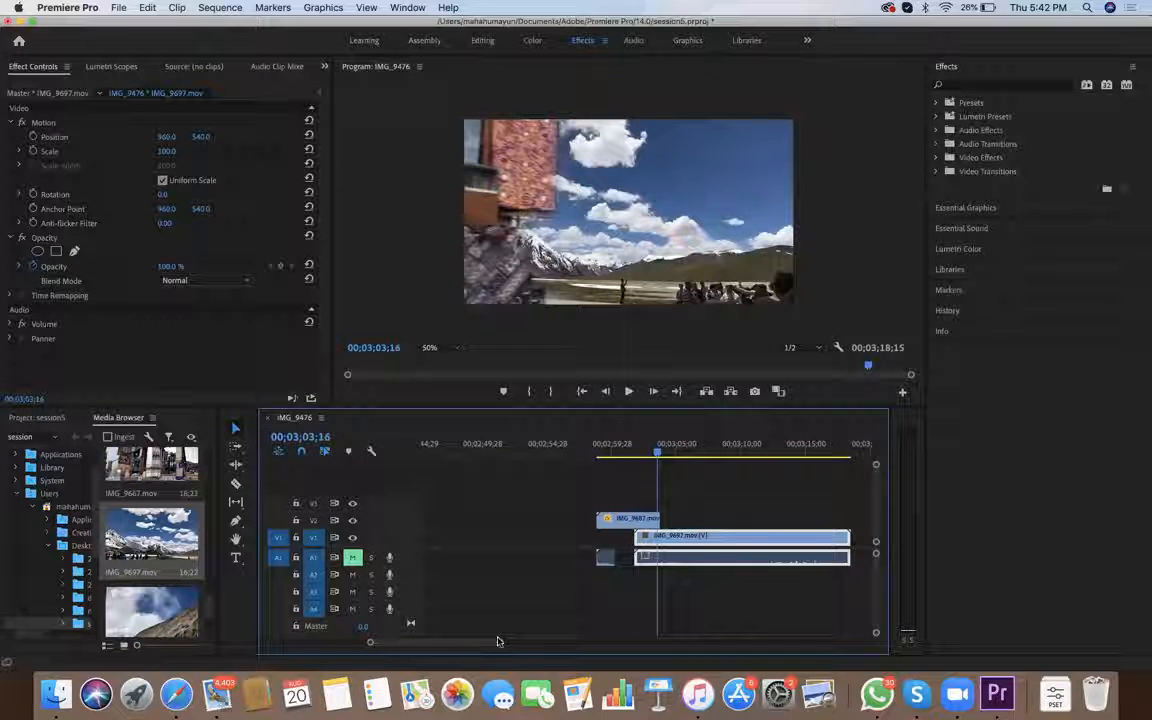
{"action": "key", "text": "Left"}
{"action": "key", "text": "Left"}
{"action": "key", "text": "Left"}
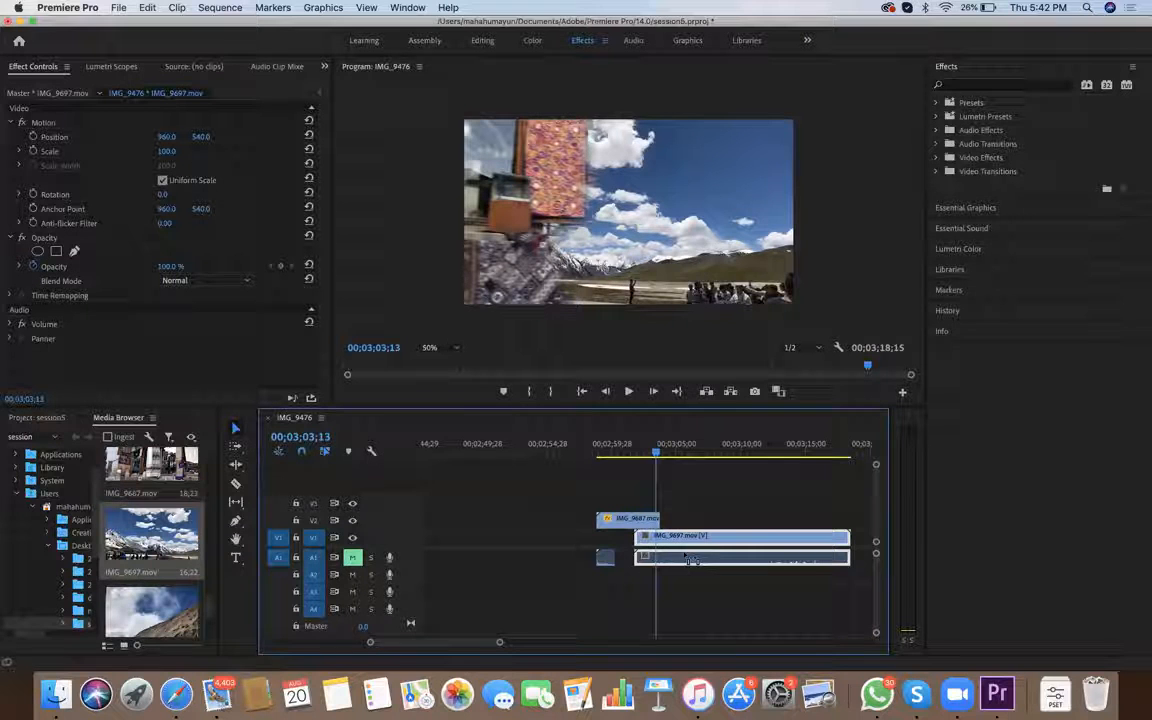
{"action": "key", "text": "Right"}
{"action": "key", "text": "Right"}
{"action": "key", "text": "Right"}
{"action": "key", "text": "Right"}
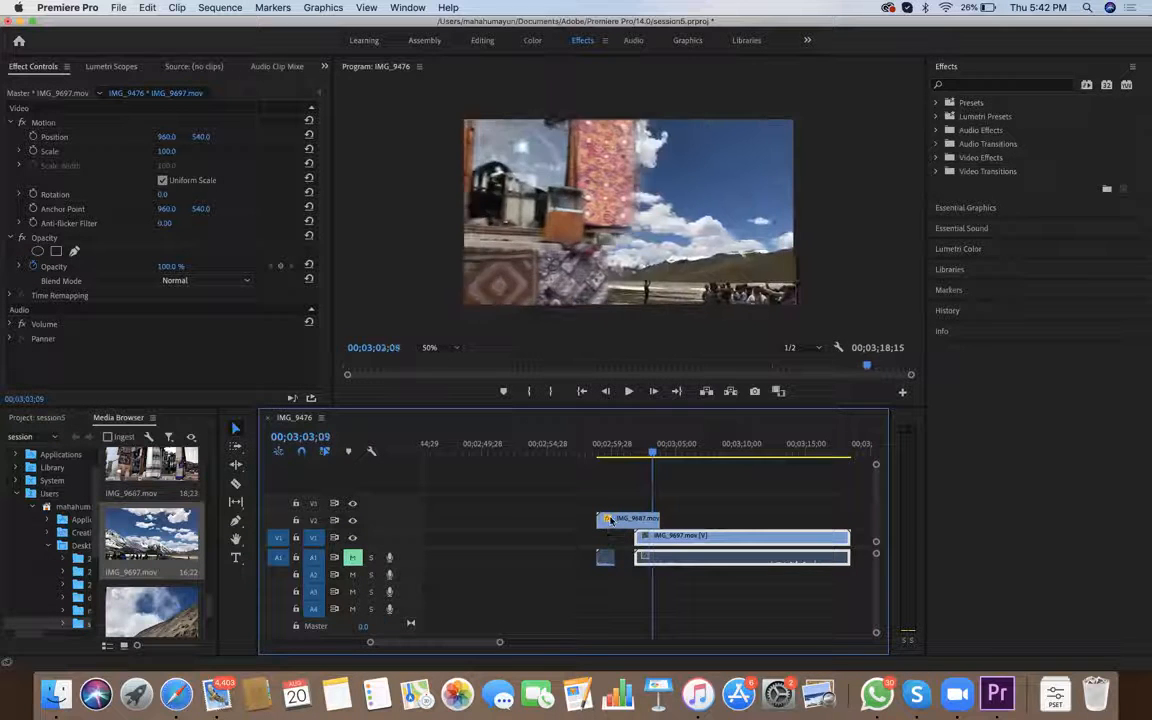
Replay and scrub the whole transition between IMG_9687.mov and IMG_9697.mov to review the finished mask animation
{"action": "key", "text": "space"}
{"action": "left_click_drag", "start_coordinate": [666, 453], "coordinate": [598, 459]}
{"action": "key", "text": "space"}
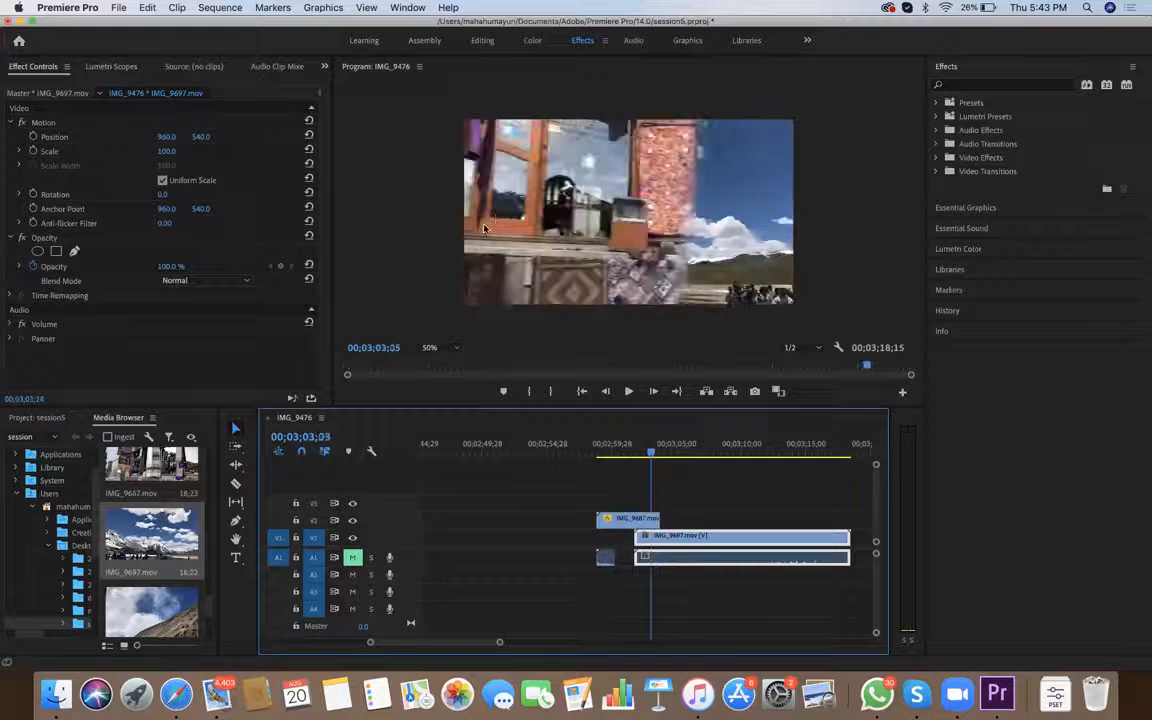
{"action": "left_click", "coordinate": [641, 453]}
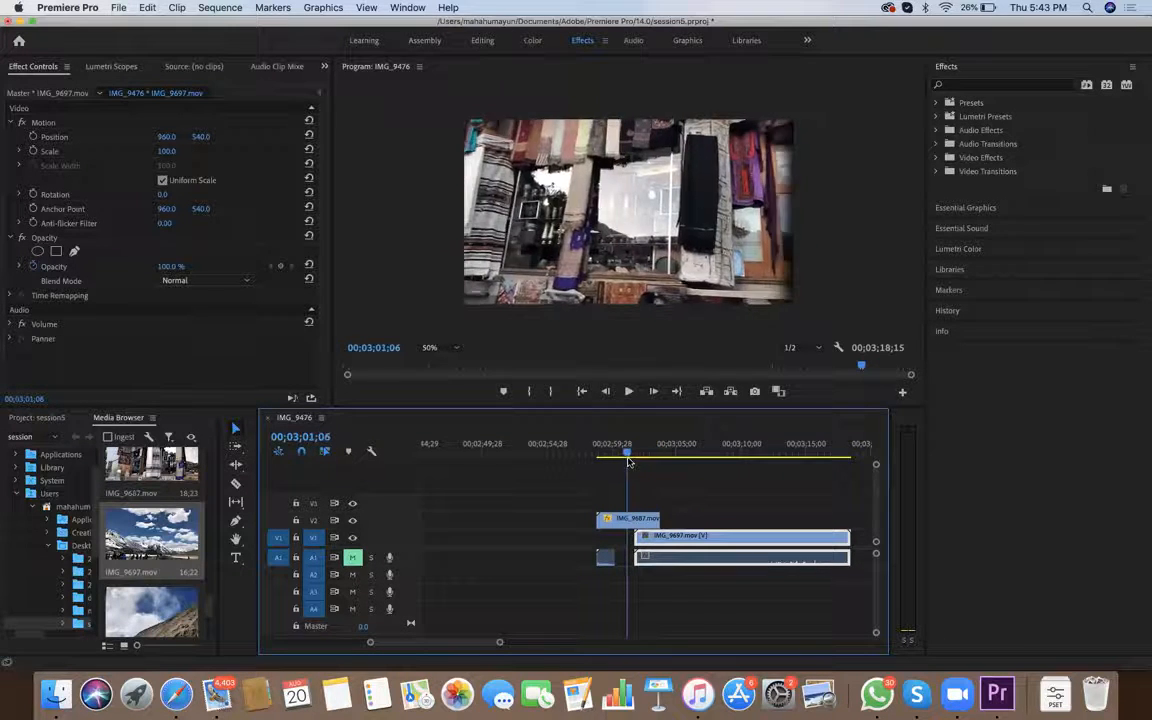
{"action": "key", "text": "j"}
{"action": "key", "text": "l"}
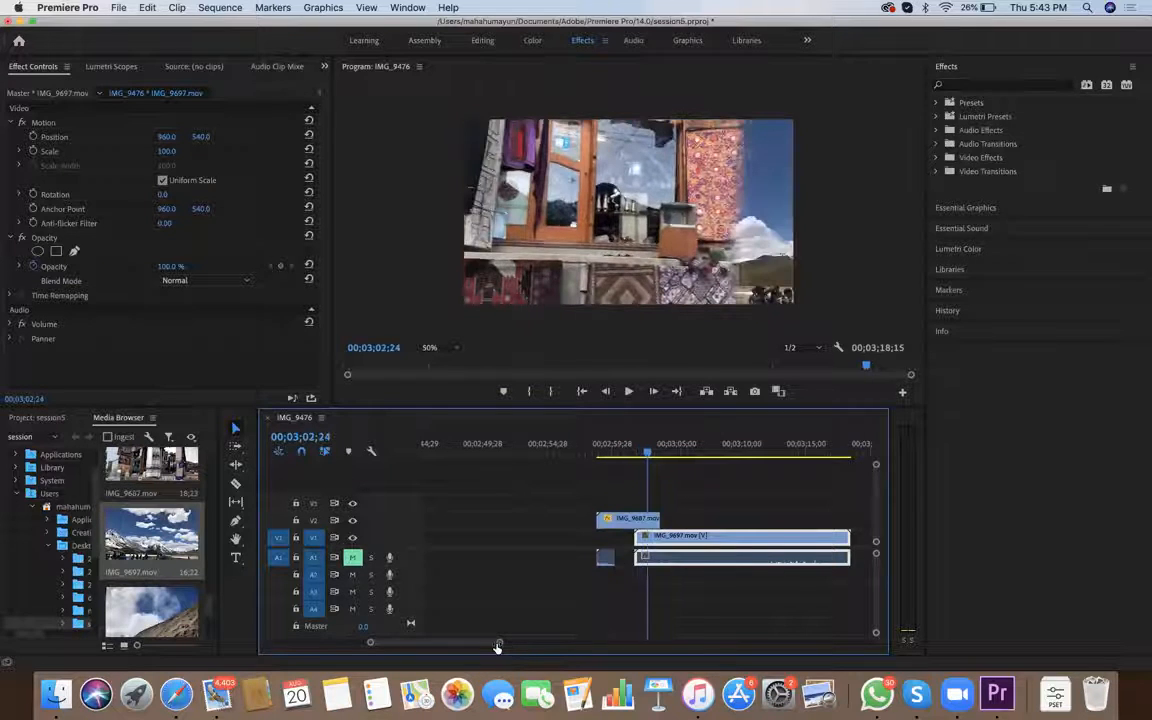
{"action": "key", "text": "Left"}
{"action": "key", "text": "Right"}
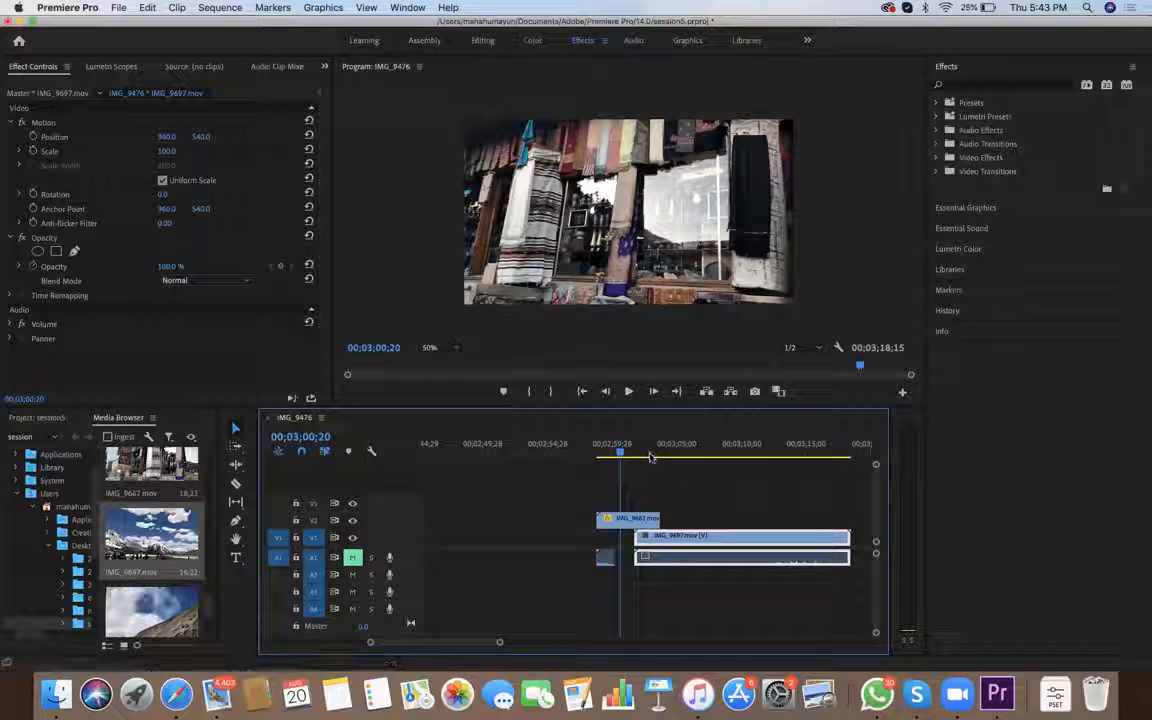
{"action": "key", "text": "space"}
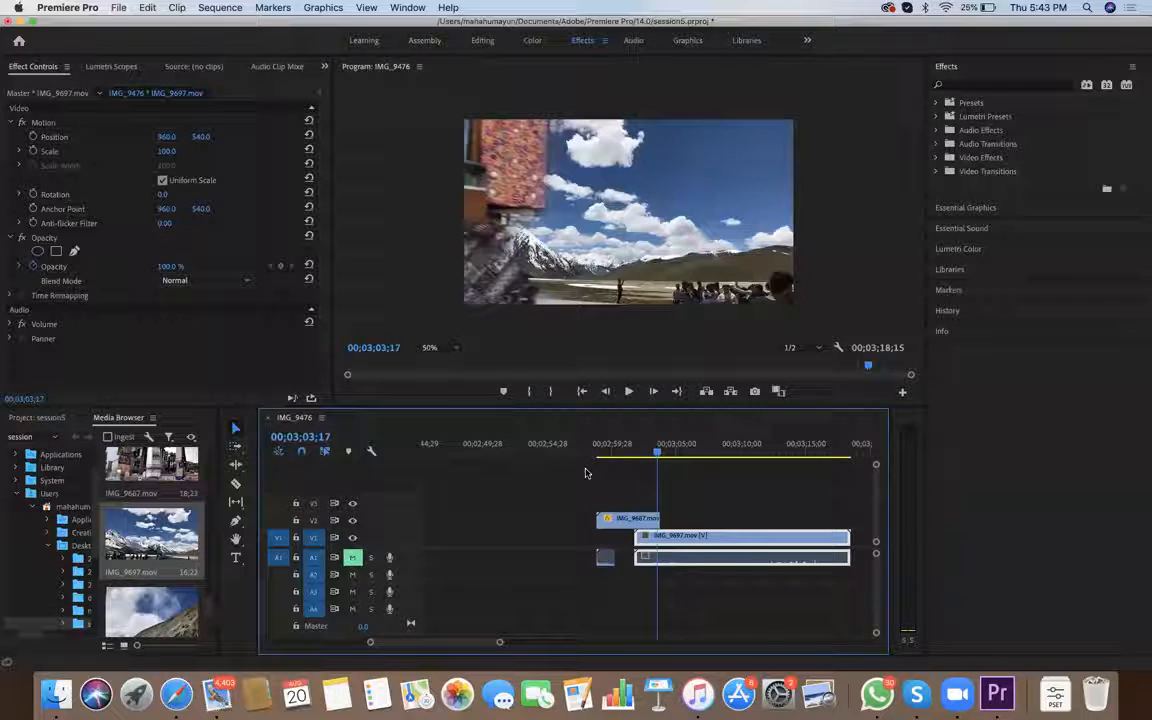
{"action": "mouse_move", "coordinate": [660, 480]}
{"action": "left_mouse_down"}
{"action": "mouse_move", "coordinate": [671, 480]}
{"action": "mouse_move", "coordinate": [643, 475]}
{"action": "left_mouse_up"}
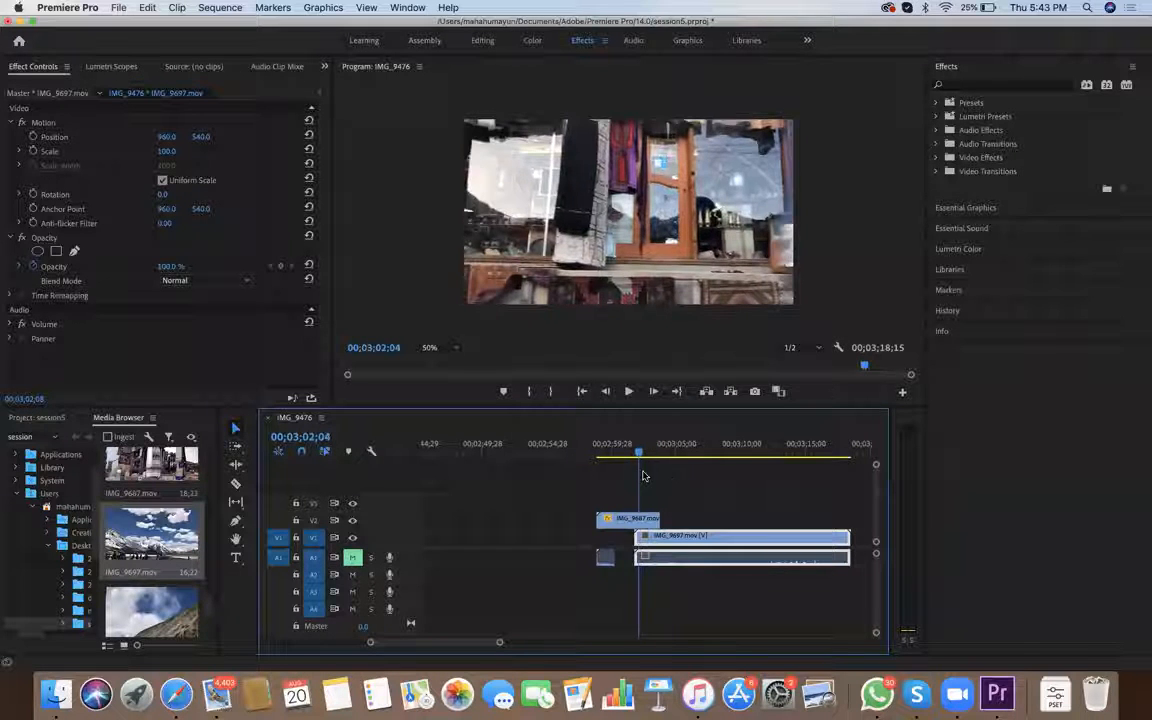
{"action": "key", "text": "Left"}
{"action": "key", "text": "Left"}
{"action": "key", "text": "Left"}
{"action": "key", "text": "Left"}
{"action": "key", "text": "Left"}
{"action": "key", "text": "Left"}
{"action": "key", "text": "Left"}
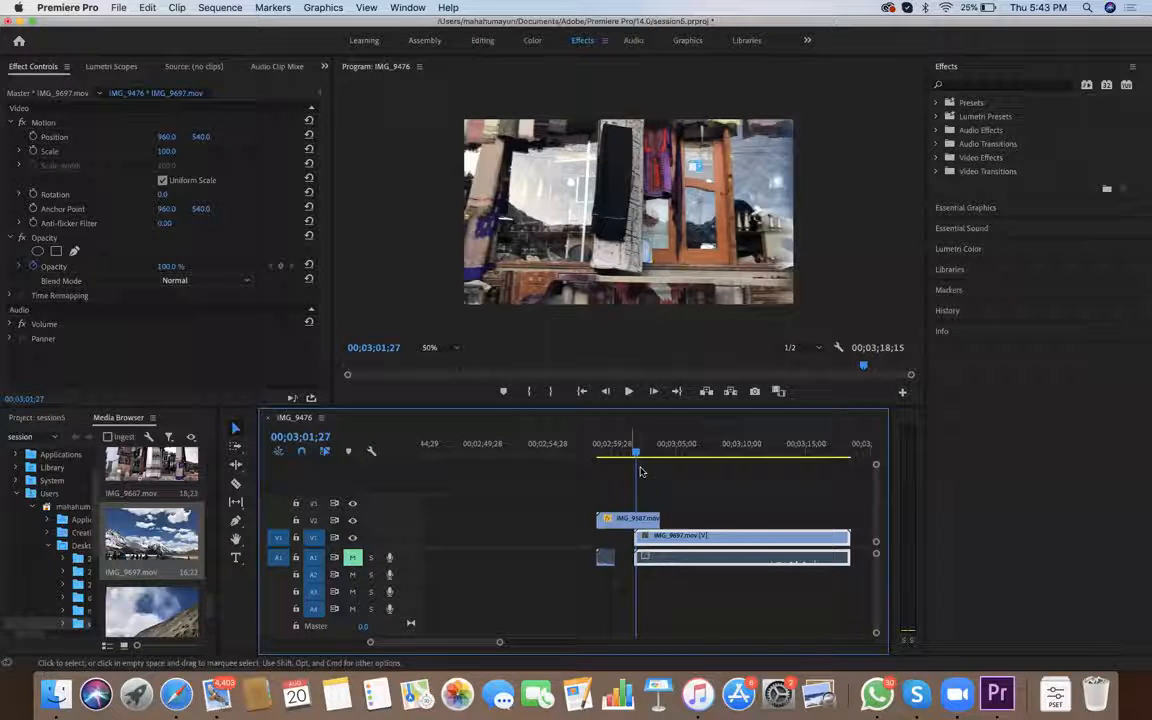
{"action": "left_click", "coordinate": [650, 471]}
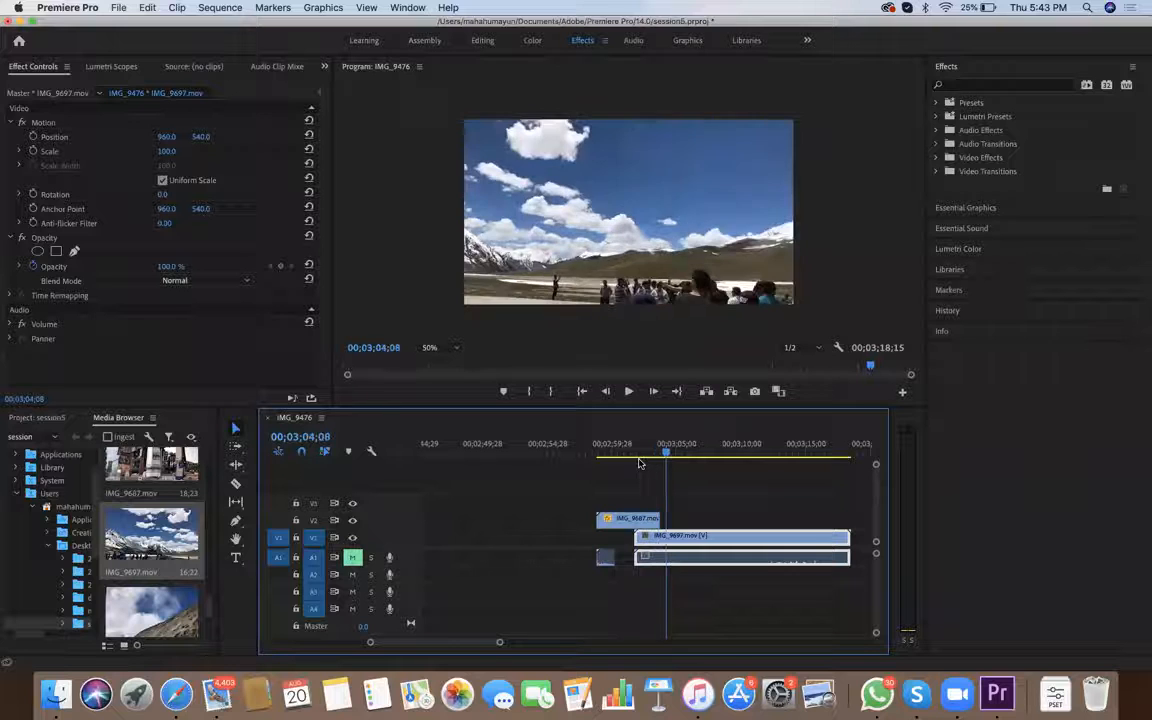
Survey the earlier clips across the whole IMG_9476 sequence, with the playhead at 00;02;59;19 in IMG_9687.mov
{"action": "mouse_move", "coordinate": [624, 459]}
{"action": "left_mouse_down"}
{"action": "mouse_move", "coordinate": [657, 463]}
{"action": "mouse_move", "coordinate": [620, 450]}
{"action": "left_mouse_up"}
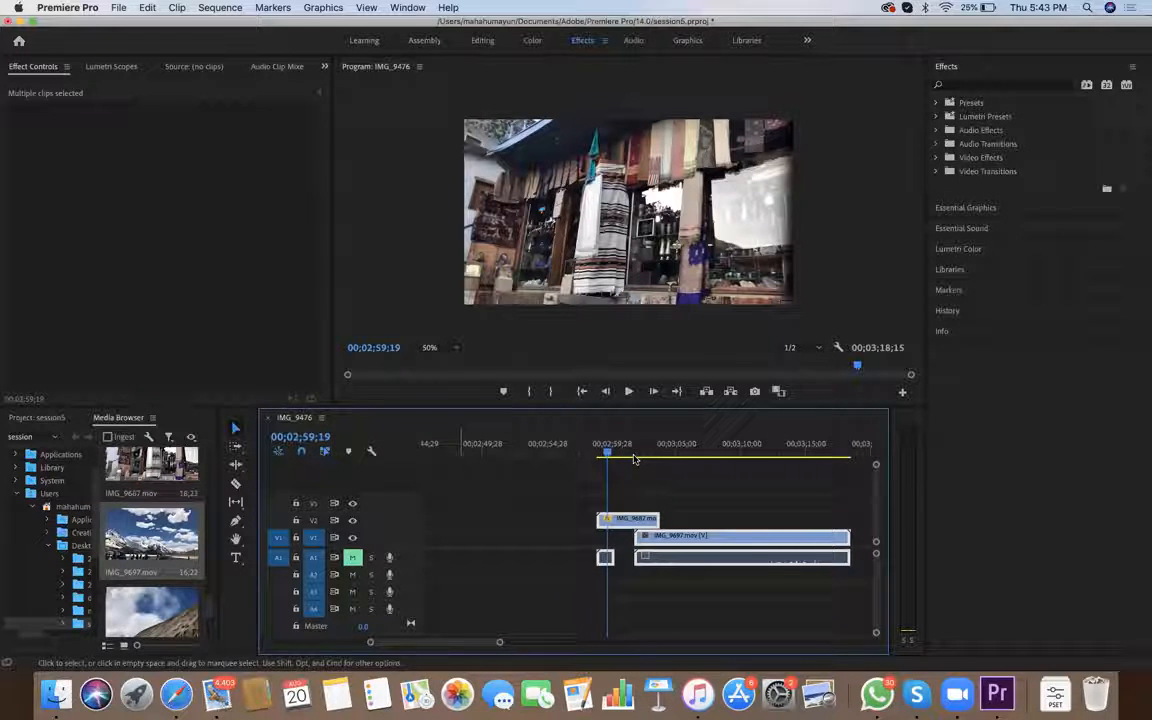
{"action": "key", "text": "minus"}
{"action": "key", "text": "minus"}
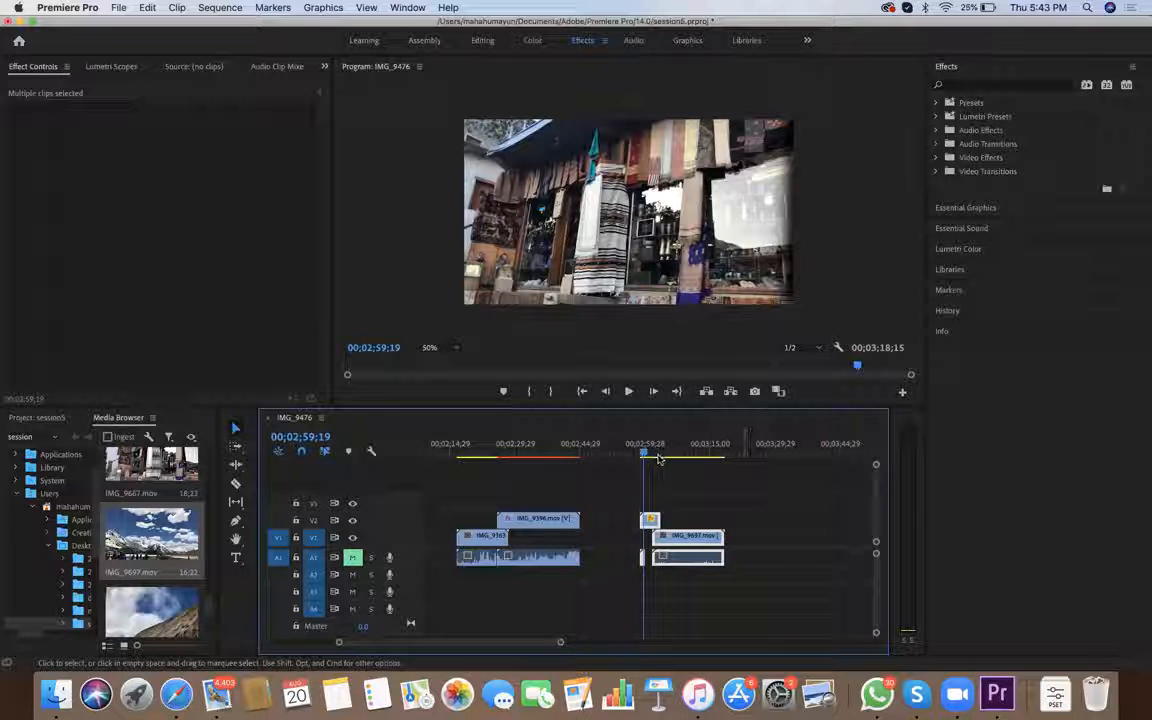
{"action": "scroll", "coordinate": [660, 462], "scroll_direction": "left", "scroll_amount": 10}
{"action": "scroll", "coordinate": [648, 461], "scroll_direction": "left", "scroll_amount": 1}
{"action": "key", "text": "minus"}
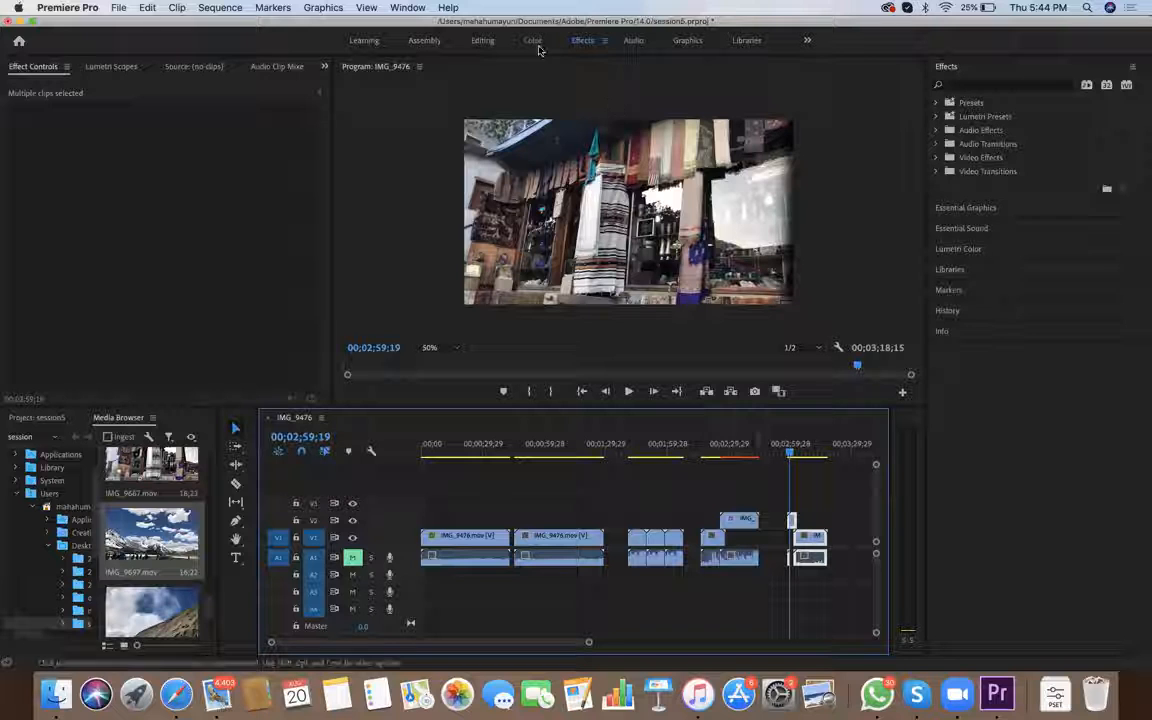
{"action": "key", "text": "equal"}
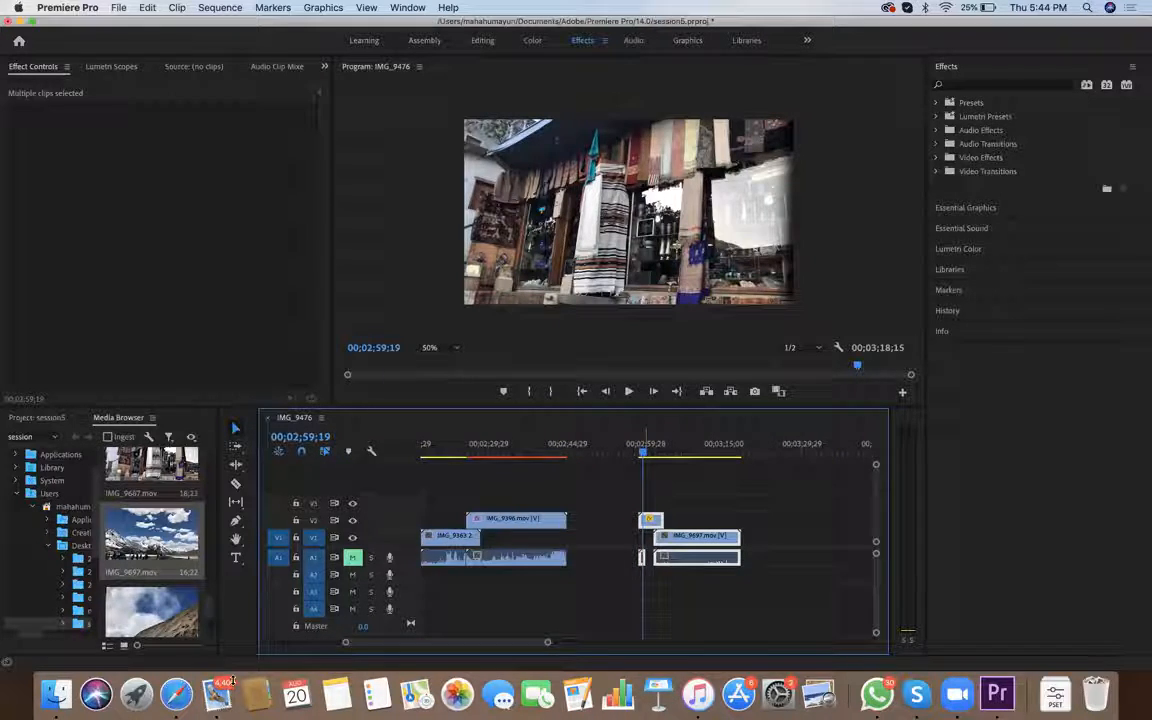
Play the masked transition from 00;02;59;19, and go back through its frames to 00;03;02;03, before the orange carpet's edge appears
{"action": "key", "text": "space"}
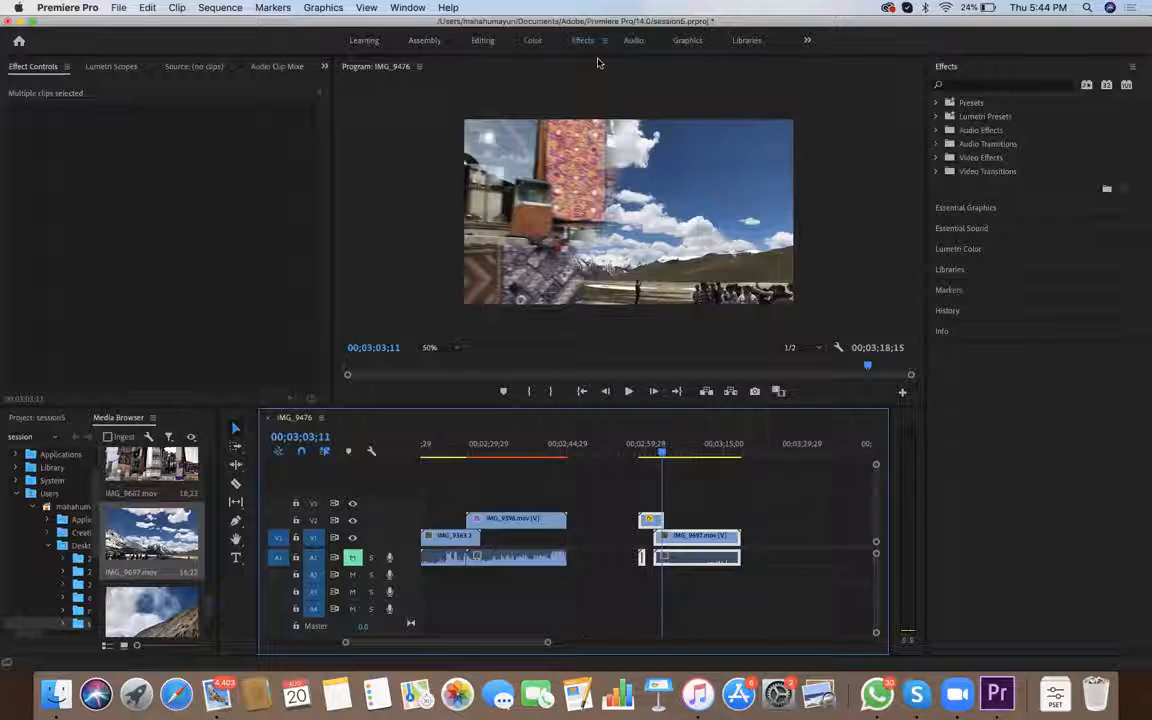
{"action": "key", "text": "="}
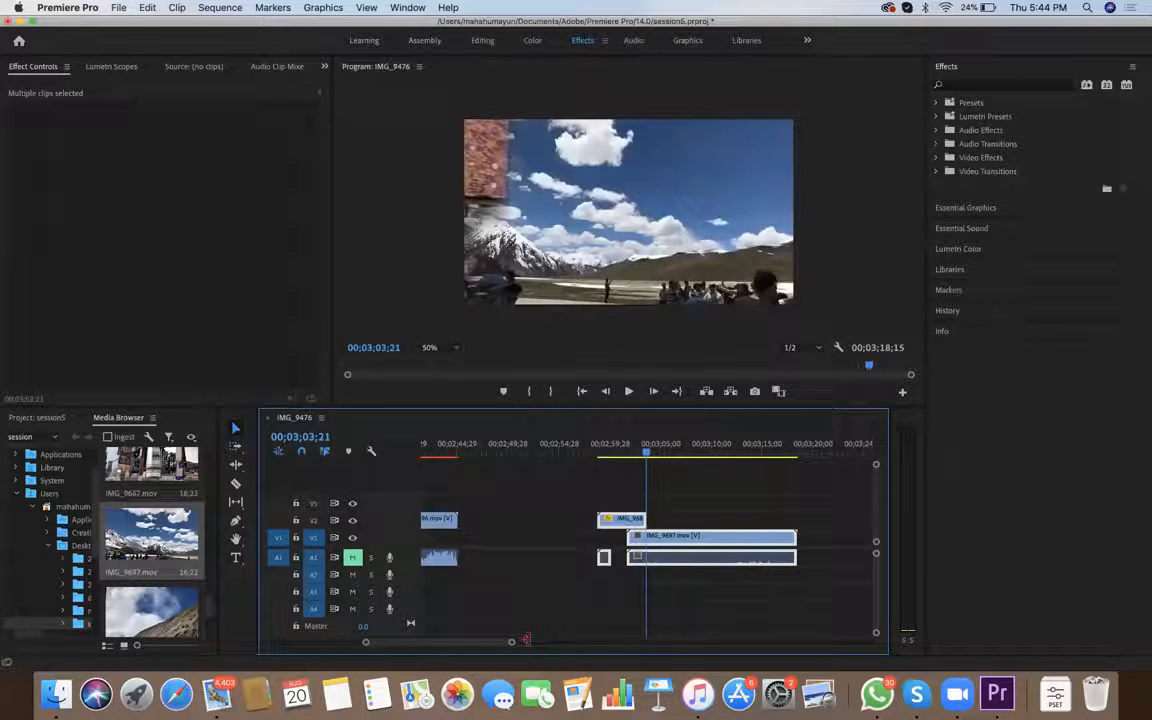
{"action": "left_click_drag", "start_coordinate": [655, 454], "coordinate": [637, 455]}
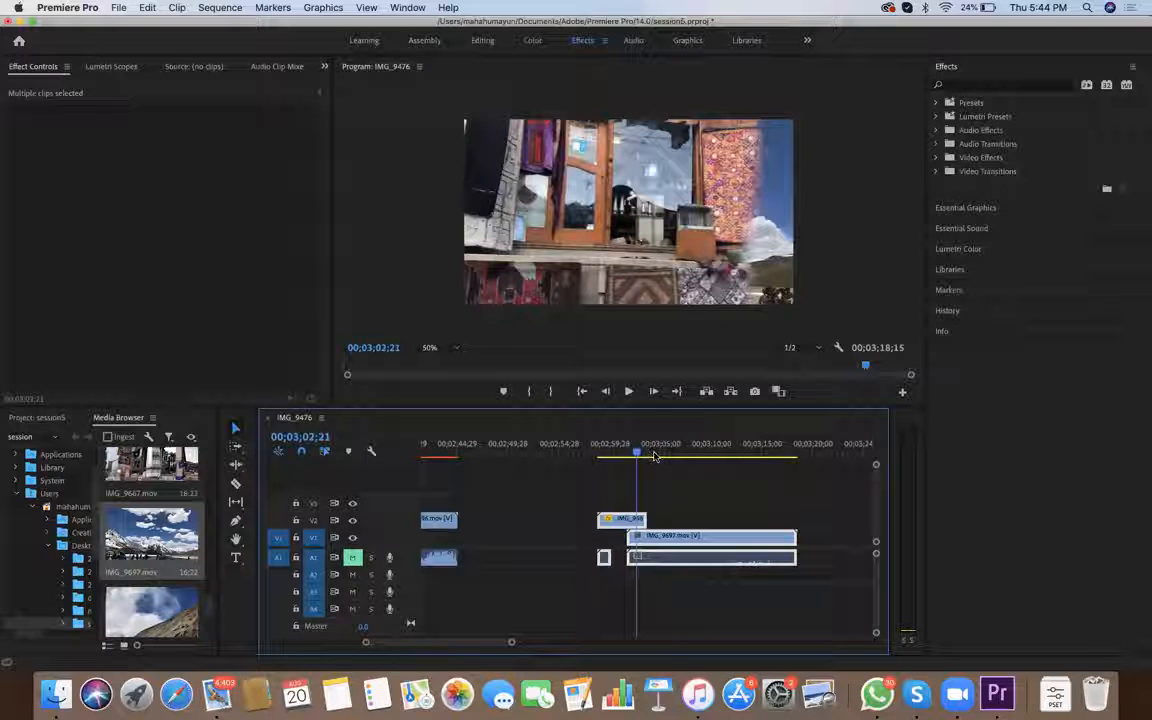
{"action": "key", "text": "Left"}
{"action": "key", "text": "Left"}
{"action": "key", "text": "Left"}
{"action": "key", "text": "Left"}
{"action": "key", "text": "Left"}
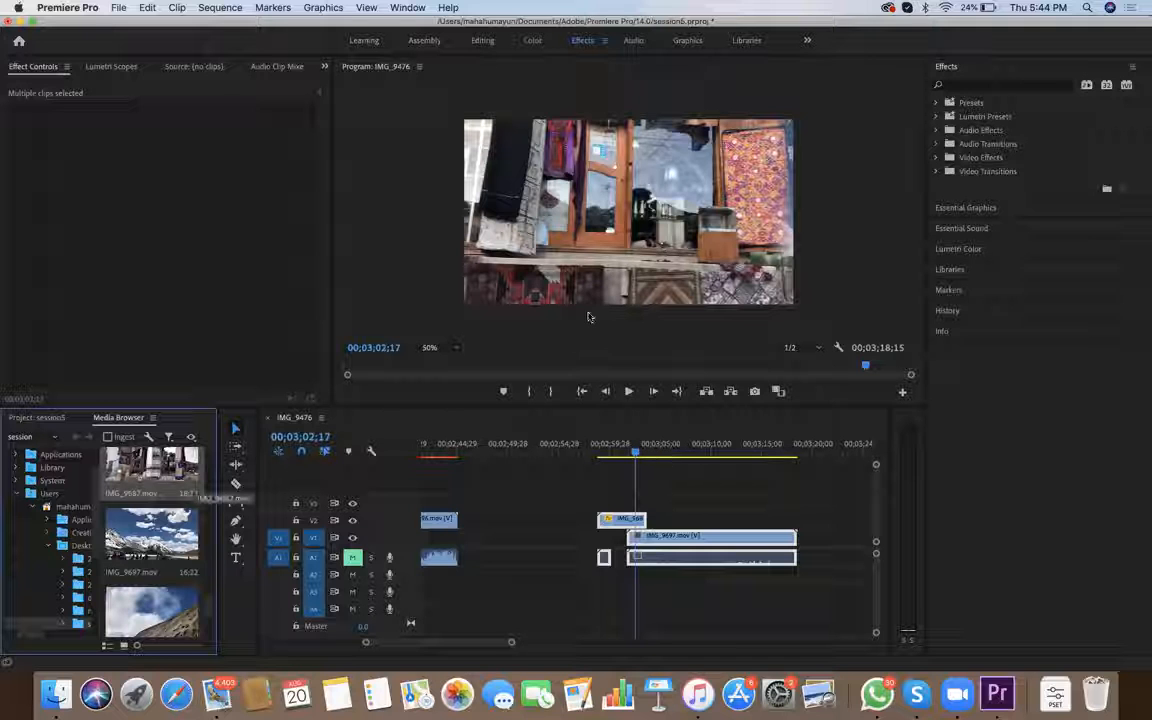
{"action": "left_click", "coordinate": [523, 637]}
{"action": "key", "text": "Left"}
{"action": "key", "text": "Left"}
{"action": "key", "text": "Left"}
{"action": "key", "text": "Left"}
{"action": "key", "text": "Left"}
{"action": "key", "text": "Left"}
{"action": "key", "text": "Left"}
{"action": "key", "text": "Left"}
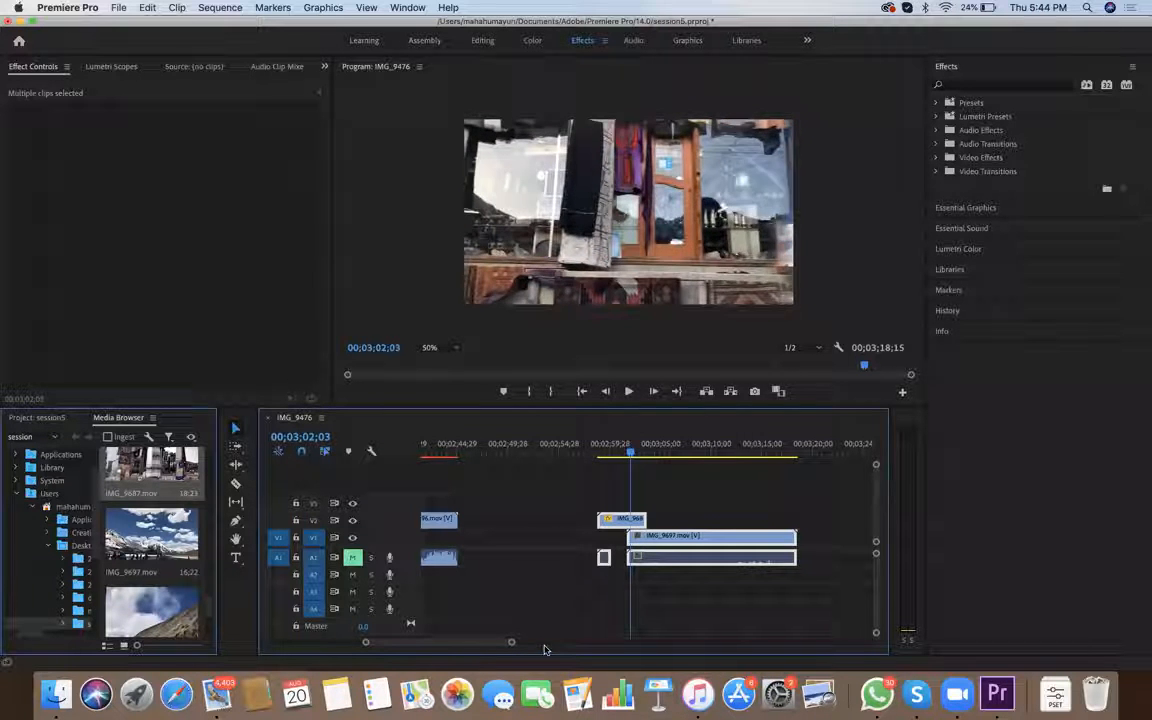
Step forward from 00;03;02;03 through the overlap to examine how the mask follows the carpet, and replay the transition
{"action": "key", "text": "Right"}
{"action": "key", "text": "Right"}
{"action": "key", "text": "Right"}
{"action": "key", "text": "Right"}
{"action": "key", "text": "Right"}
{"action": "key", "text": "Right"}
{"action": "key", "text": "Right"}
{"action": "key", "text": "Right"}
{"action": "key", "text": "Right"}
{"action": "key", "text": "Right"}
{"action": "key", "text": "Right"}
{"action": "key", "text": "Right"}
{"action": "key", "text": "Right"}
{"action": "key", "text": "Right"}
{"action": "key", "text": "Right"}
{"action": "key", "text": "Right"}
{"action": "key", "text": "Right"}
{"action": "key", "text": "Right"}
{"action": "key", "text": "Right"}
{"action": "key", "text": "Right"}
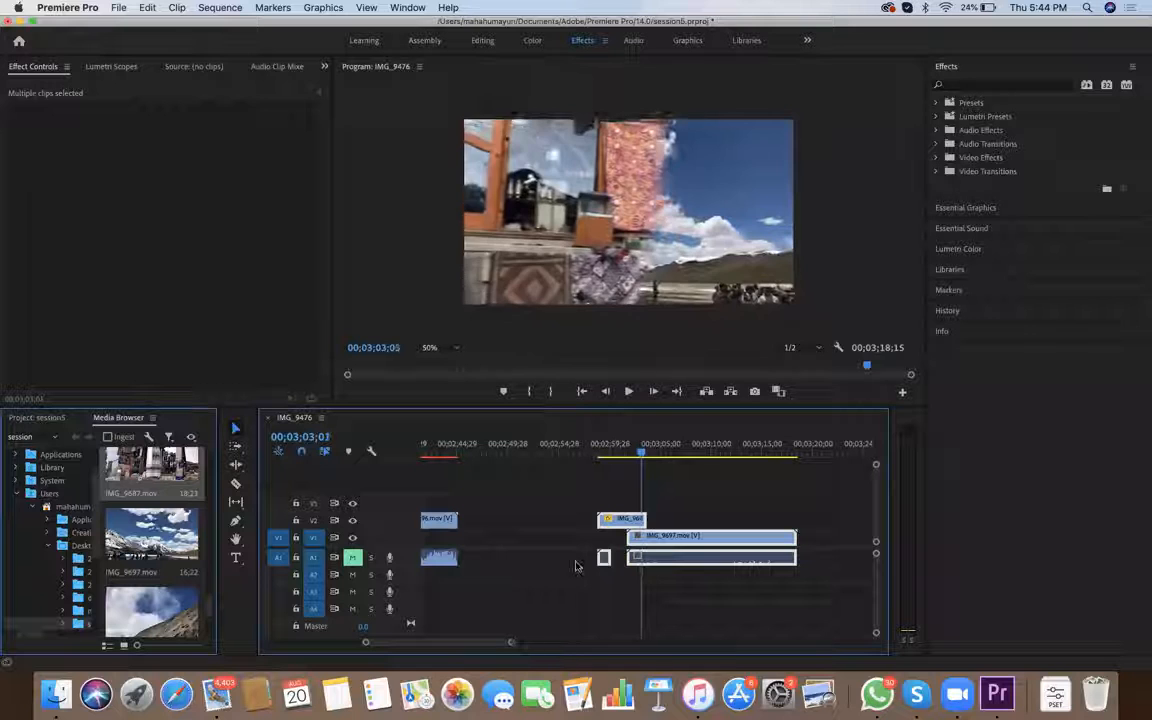
{"action": "key", "text": "Right"}
{"action": "key", "text": "Right"}
{"action": "key", "text": "Right"}
{"action": "key", "text": "Right"}
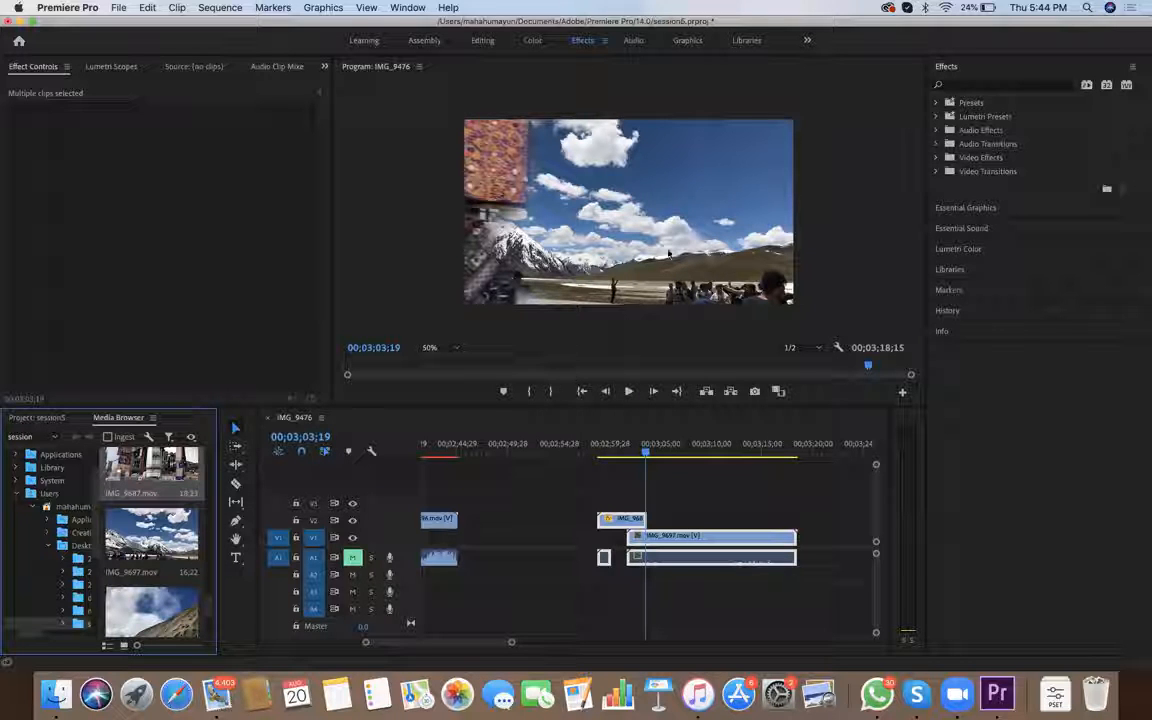
{"action": "key", "text": "space"}
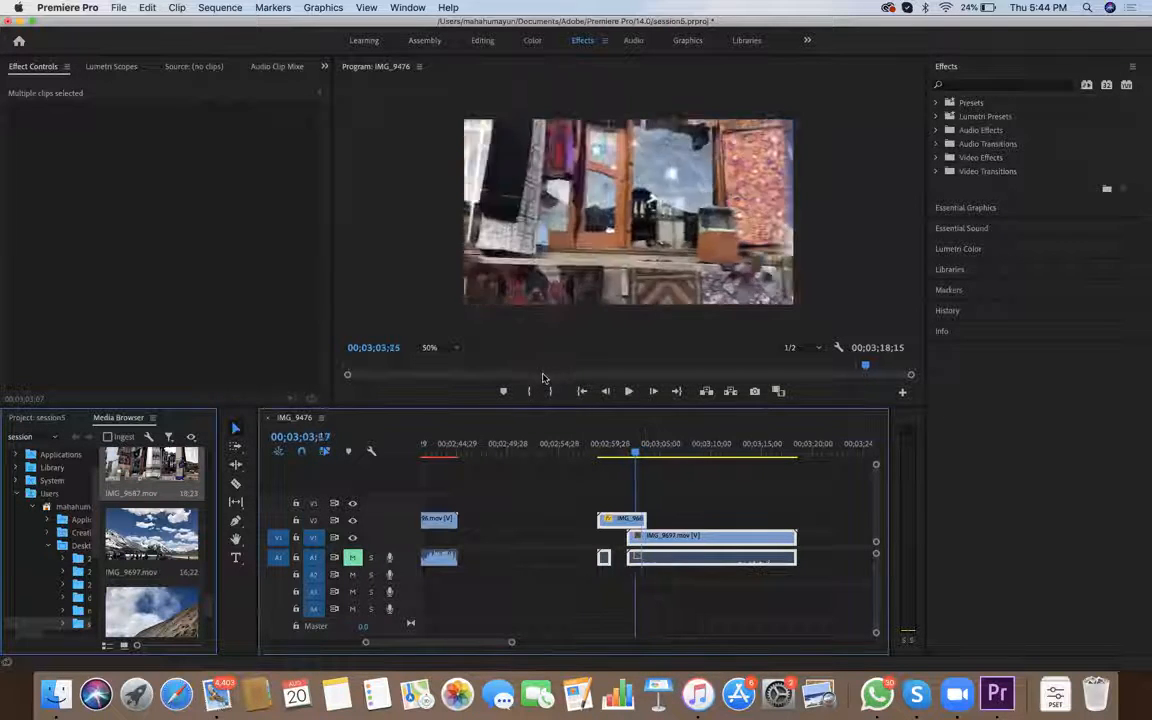
Return the playhead to 00;02;58;21, just before IMG_9687.mov, and expand the Video Transitions category to show its transition groups
{"action": "key", "text": "Up"}
{"action": "key", "text": "Up"}
{"action": "key", "text": "Up"}
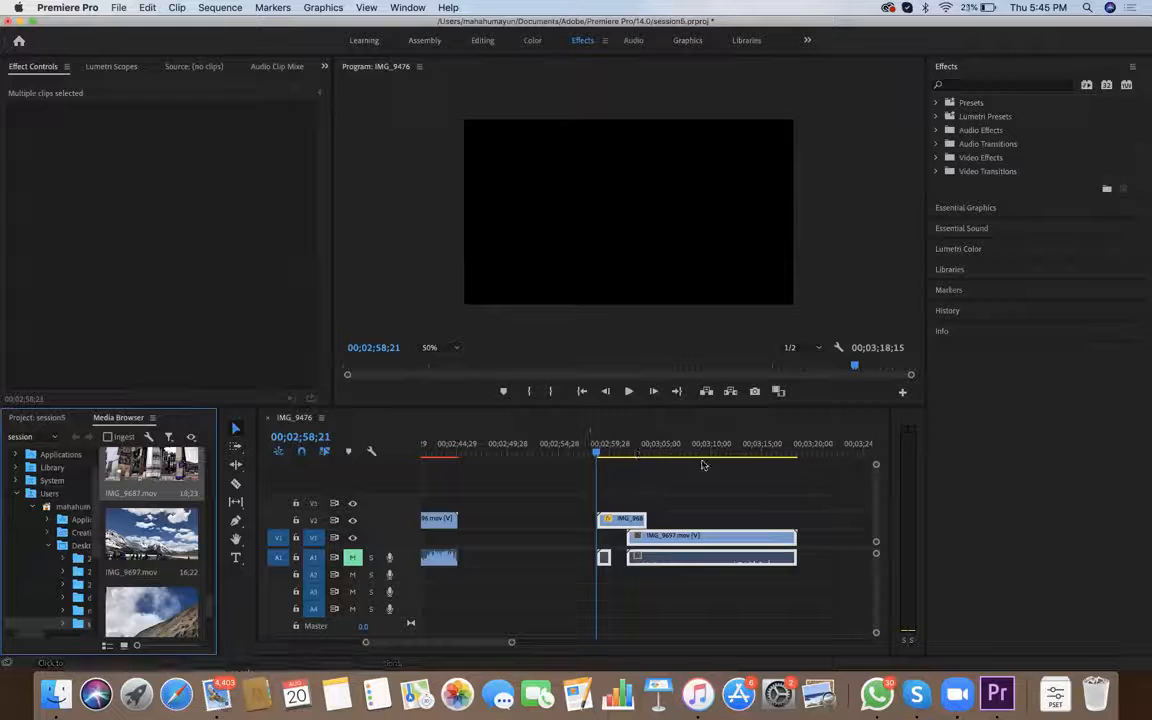
{"action": "left_click", "coordinate": [936, 171]}
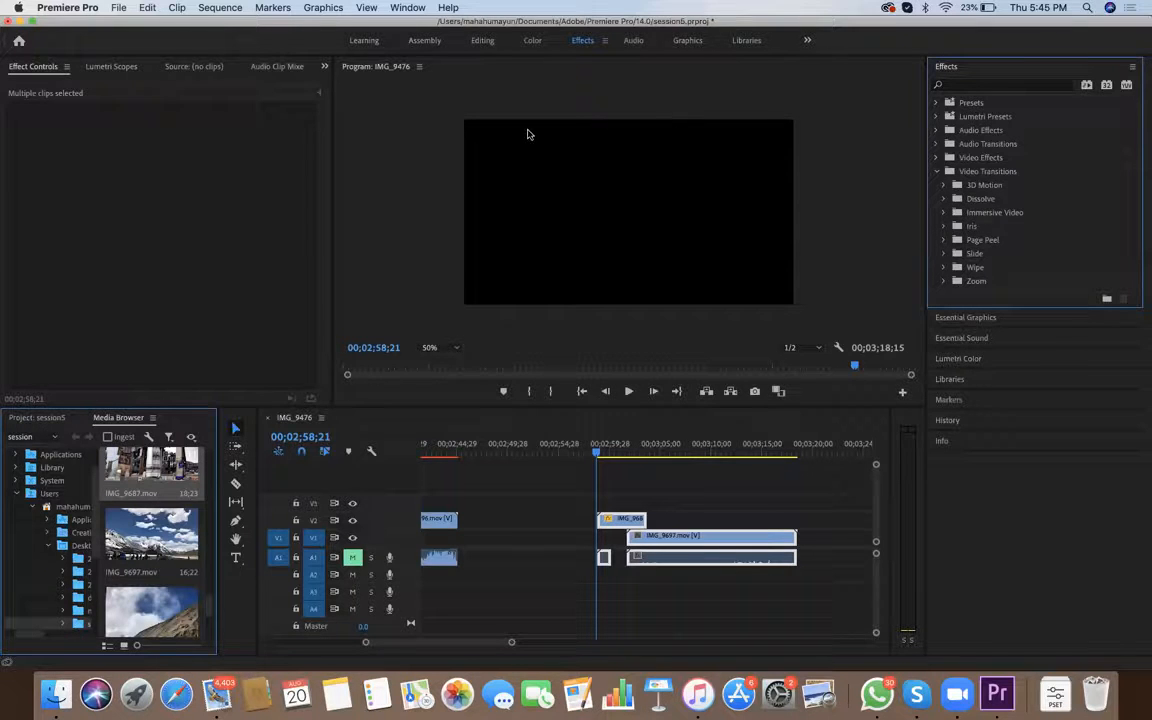